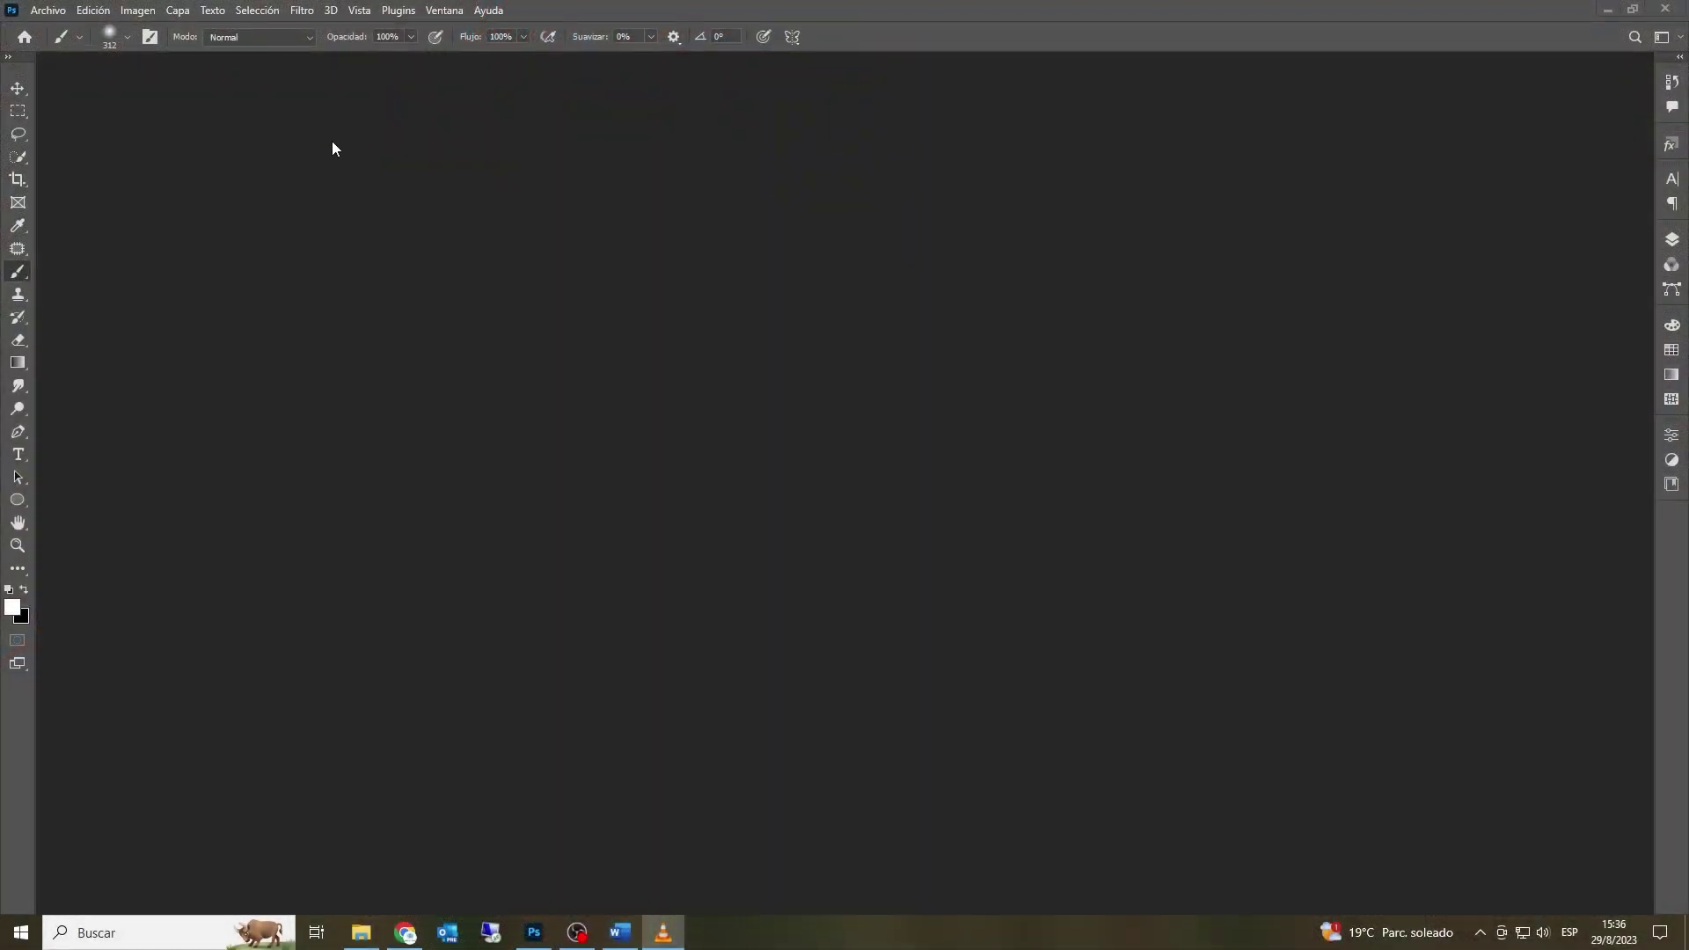
Step: Open the Pexels portrait JPG numbered 11784915 of the woman resting her head on her arms
{"action": "left_click", "coordinate": [61, 46]}
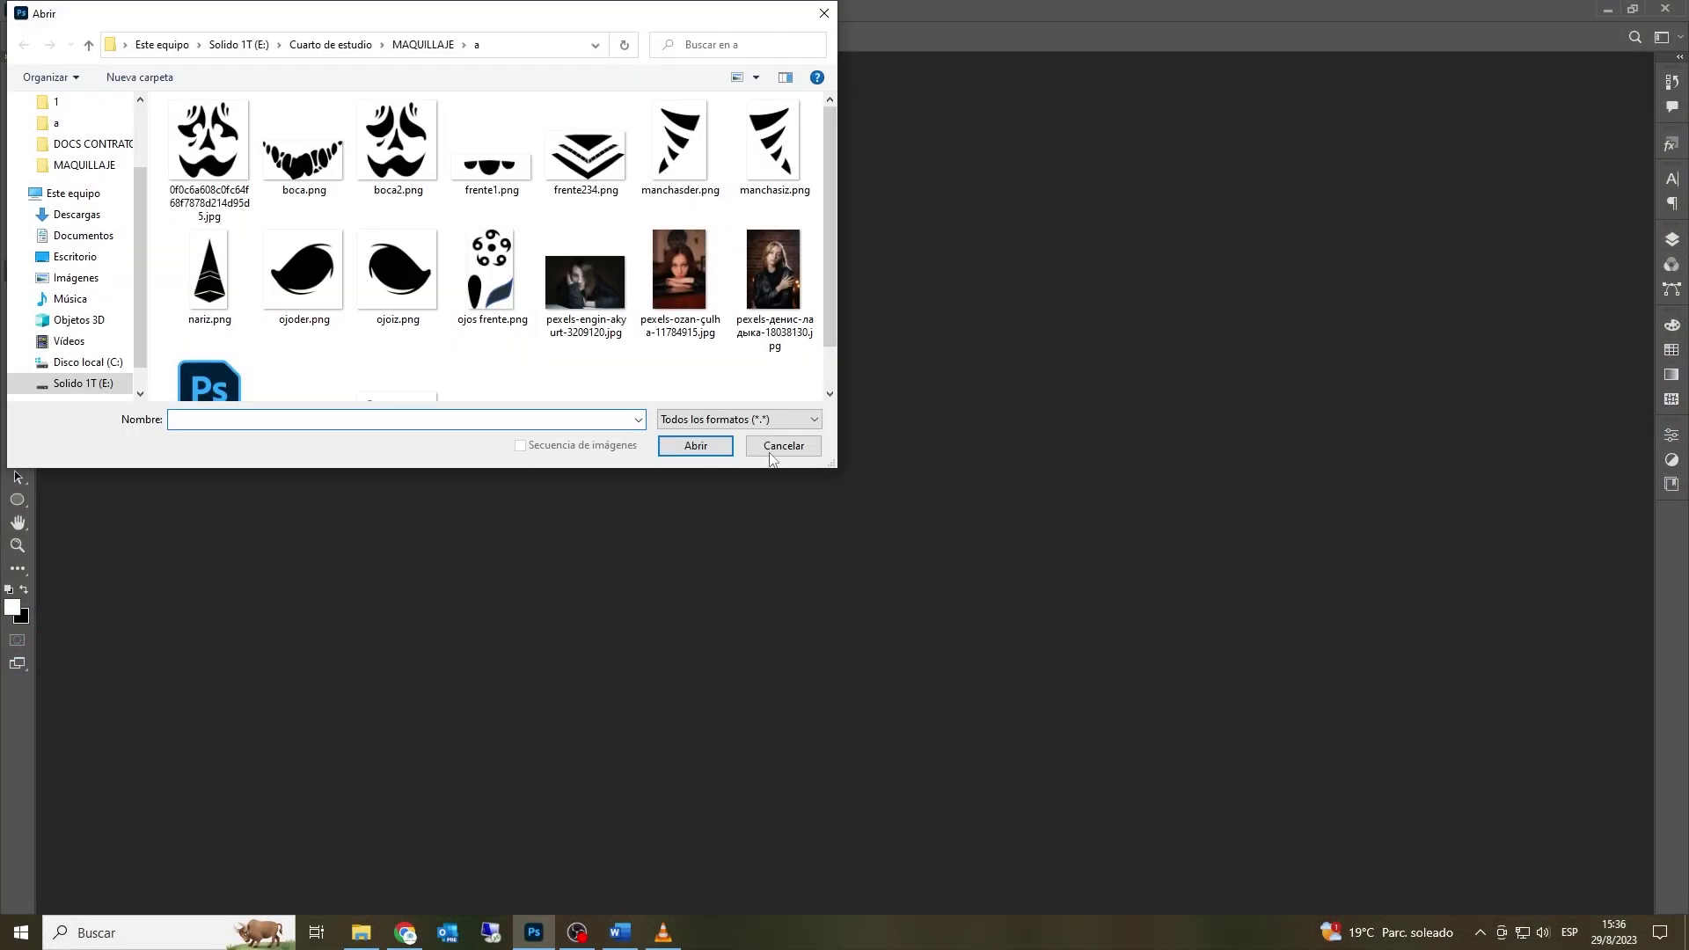
{"action": "left_click", "coordinate": [678, 261]}
{"action": "left_click", "coordinate": [695, 446]}
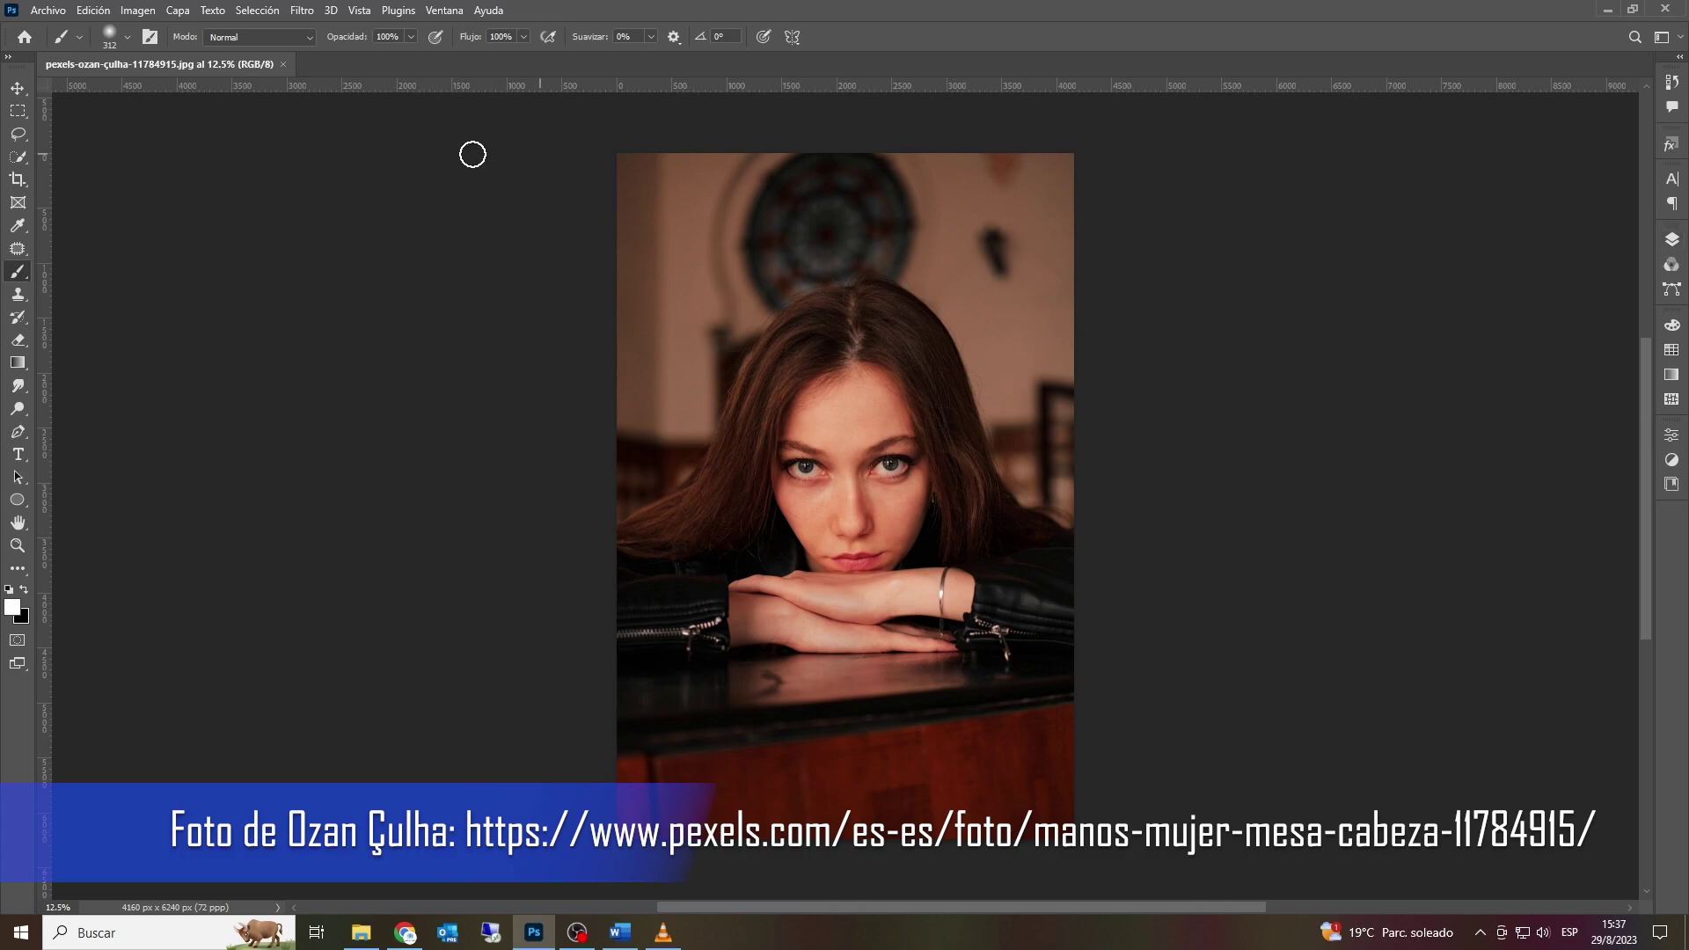
Step: Select the woman and table with automatic subject selection and output the cutout to a new layer
{"action": "left_click", "coordinate": [21, 160]}
{"action": "left_click", "coordinate": [561, 39]}
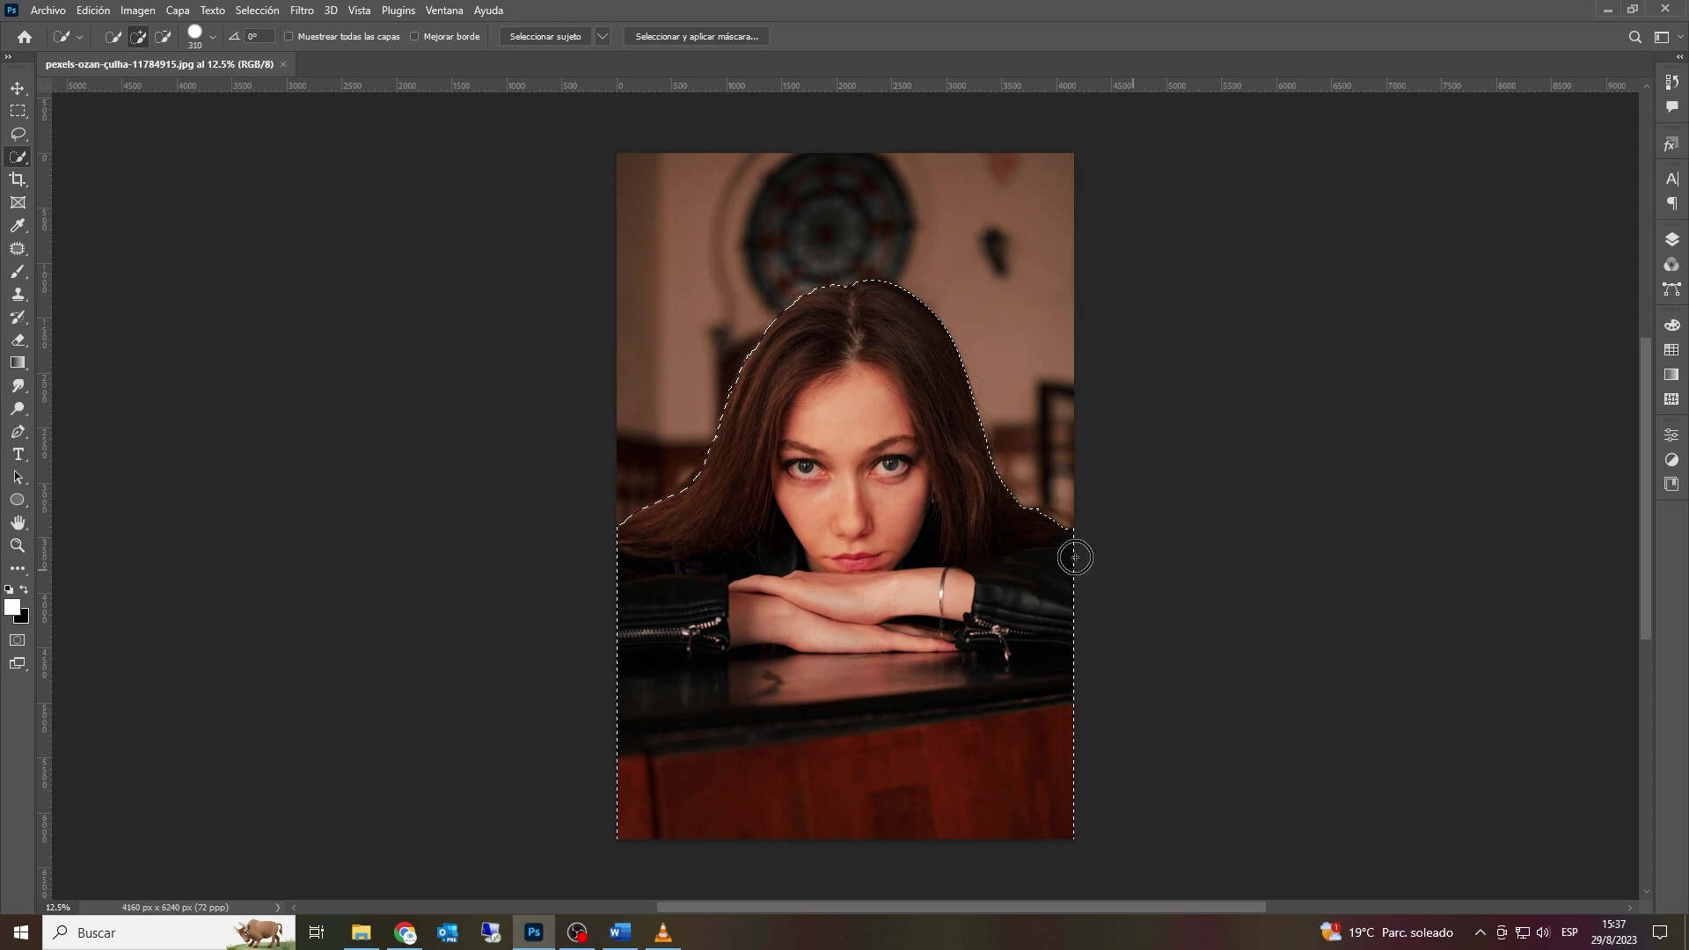
{"action": "left_click", "coordinate": [696, 37]}
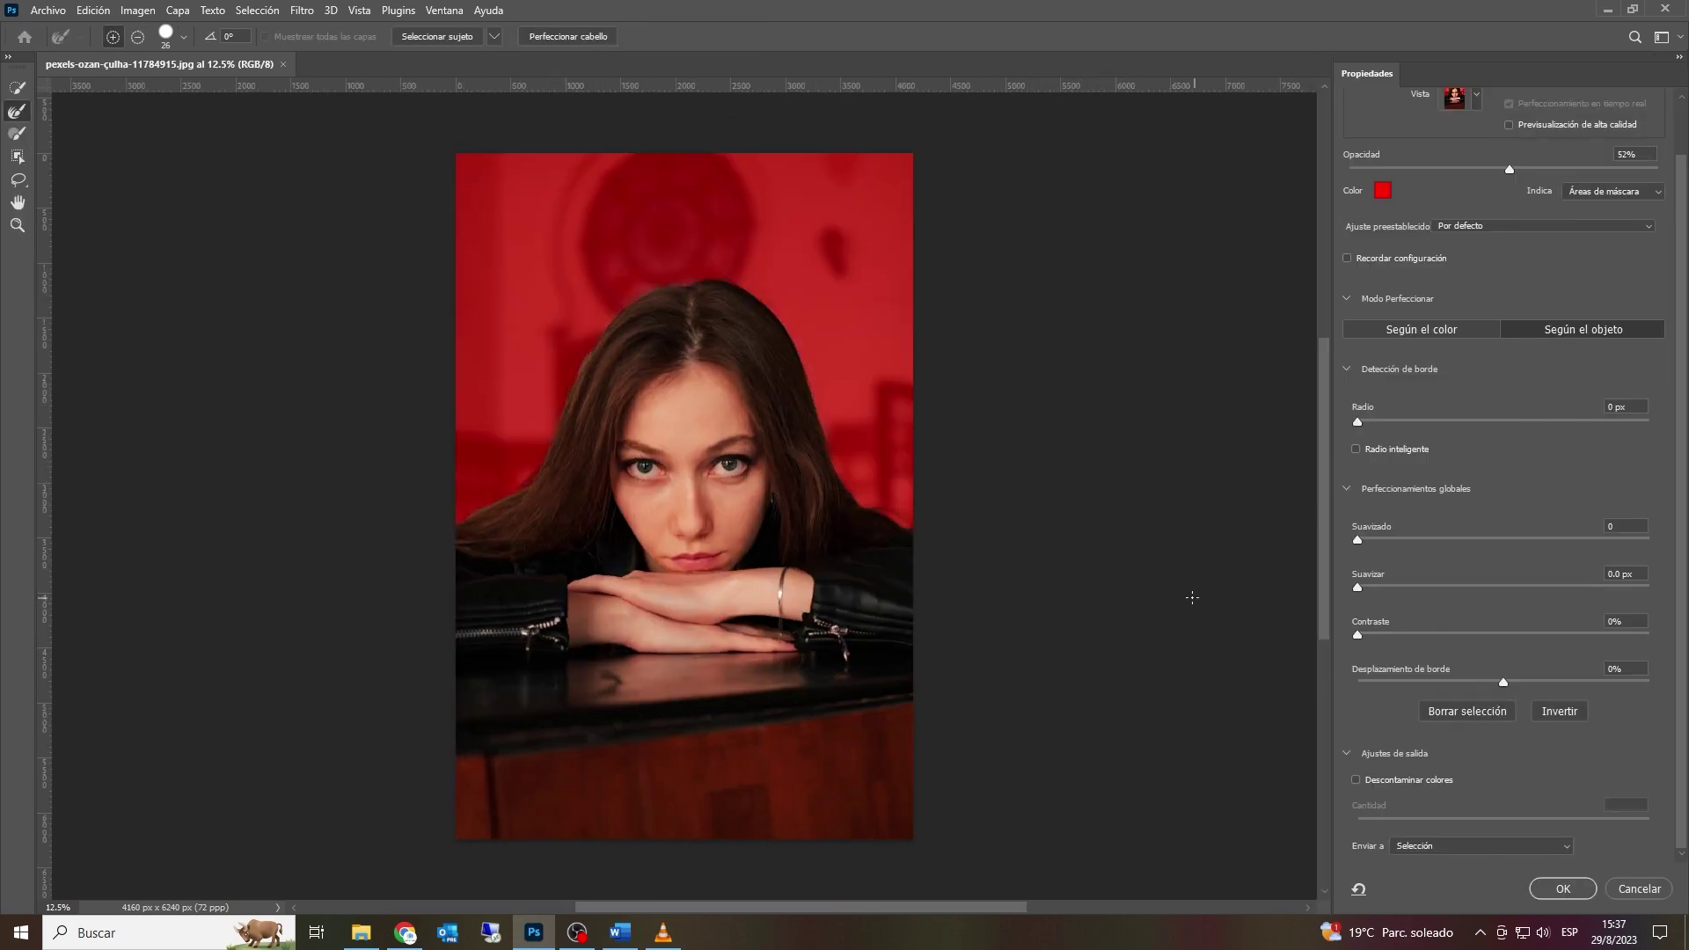
{"action": "left_click", "coordinate": [1532, 850]}
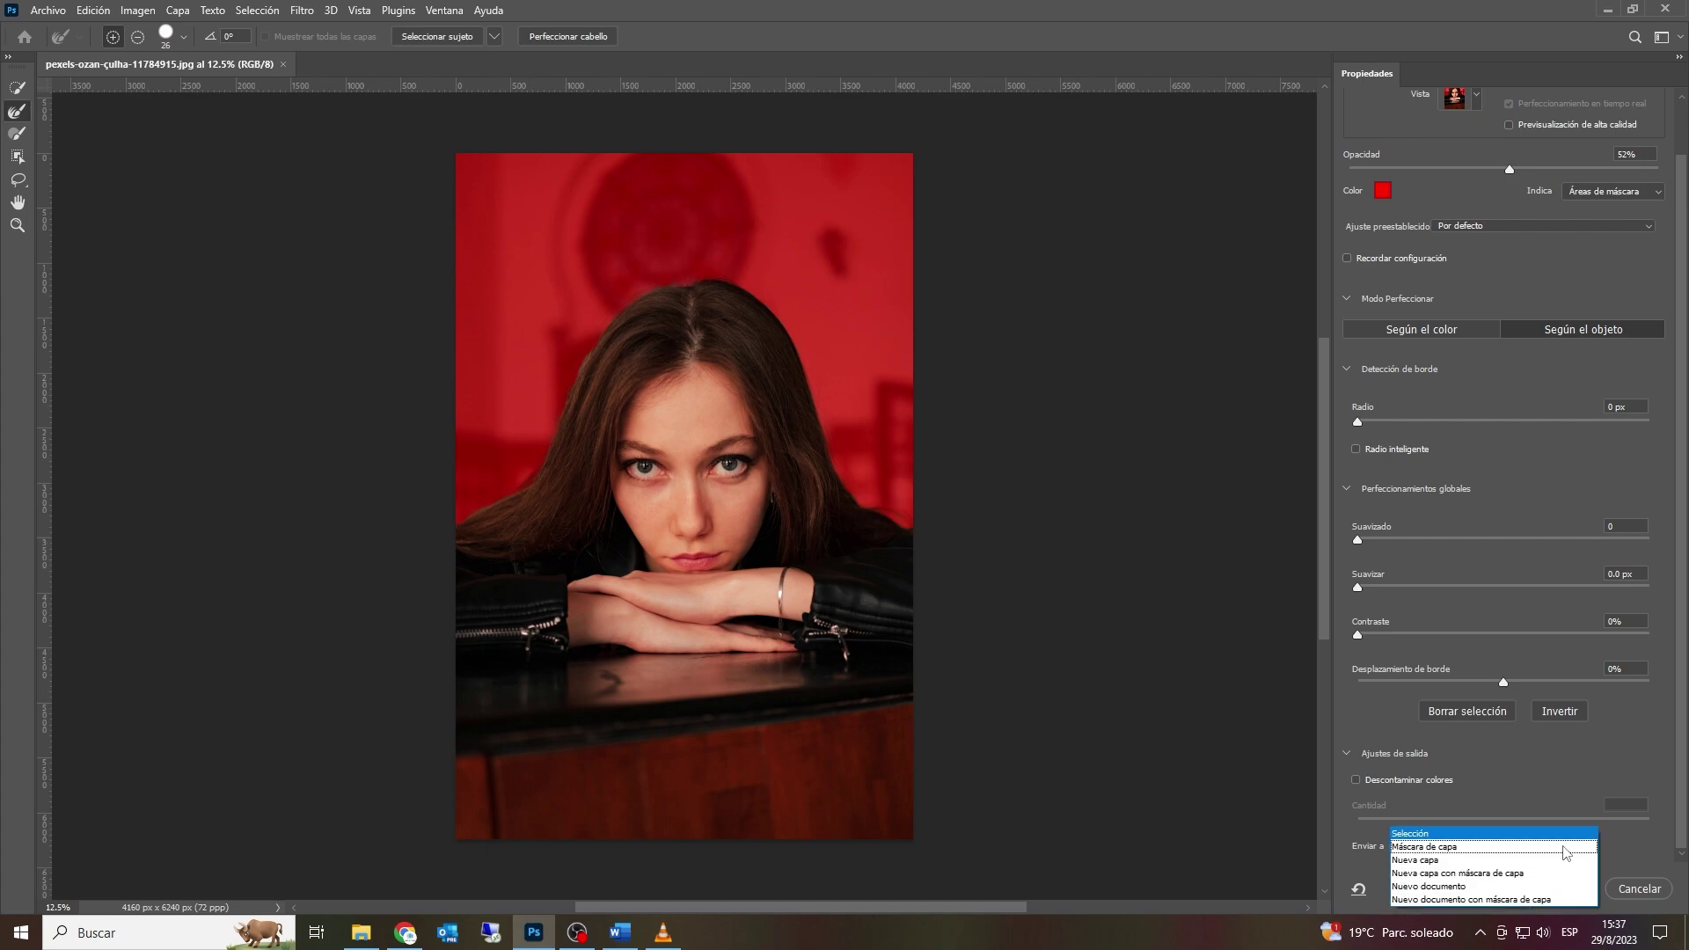
{"action": "left_click", "coordinate": [1472, 847]}
{"action": "left_click", "coordinate": [1574, 891]}
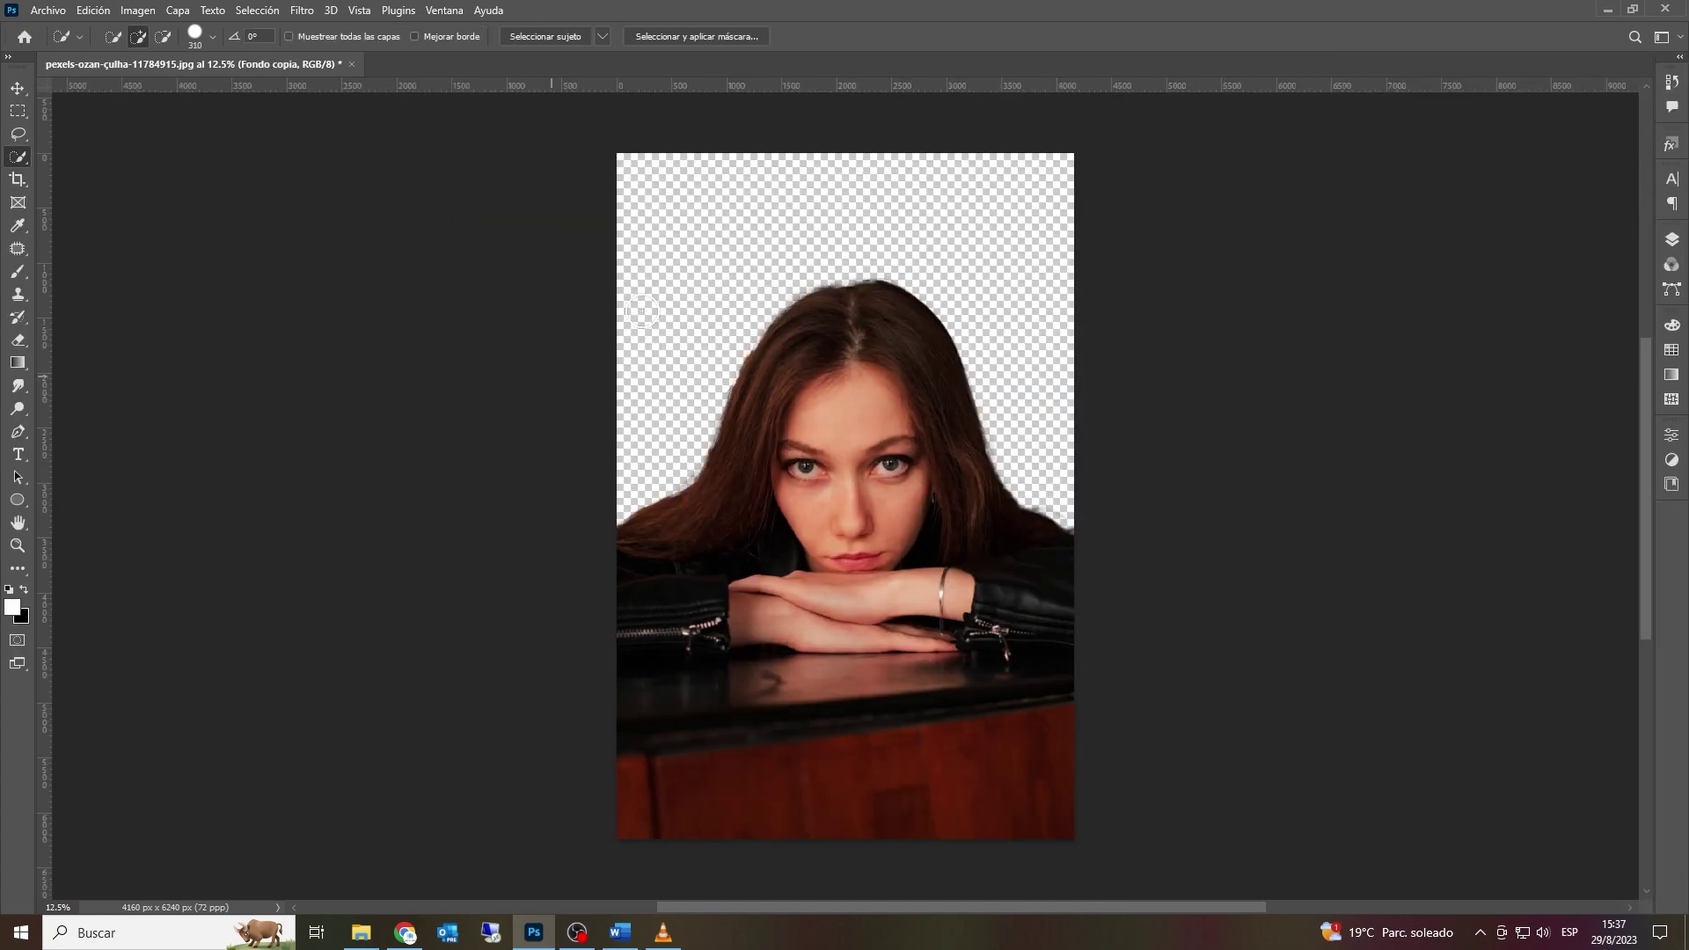
Step: Add a Hue/Saturation adjustment layer above Fondo copia, enable Colorize, and tune its sliders to a bright green tint
{"action": "left_click", "coordinate": [1672, 240]}
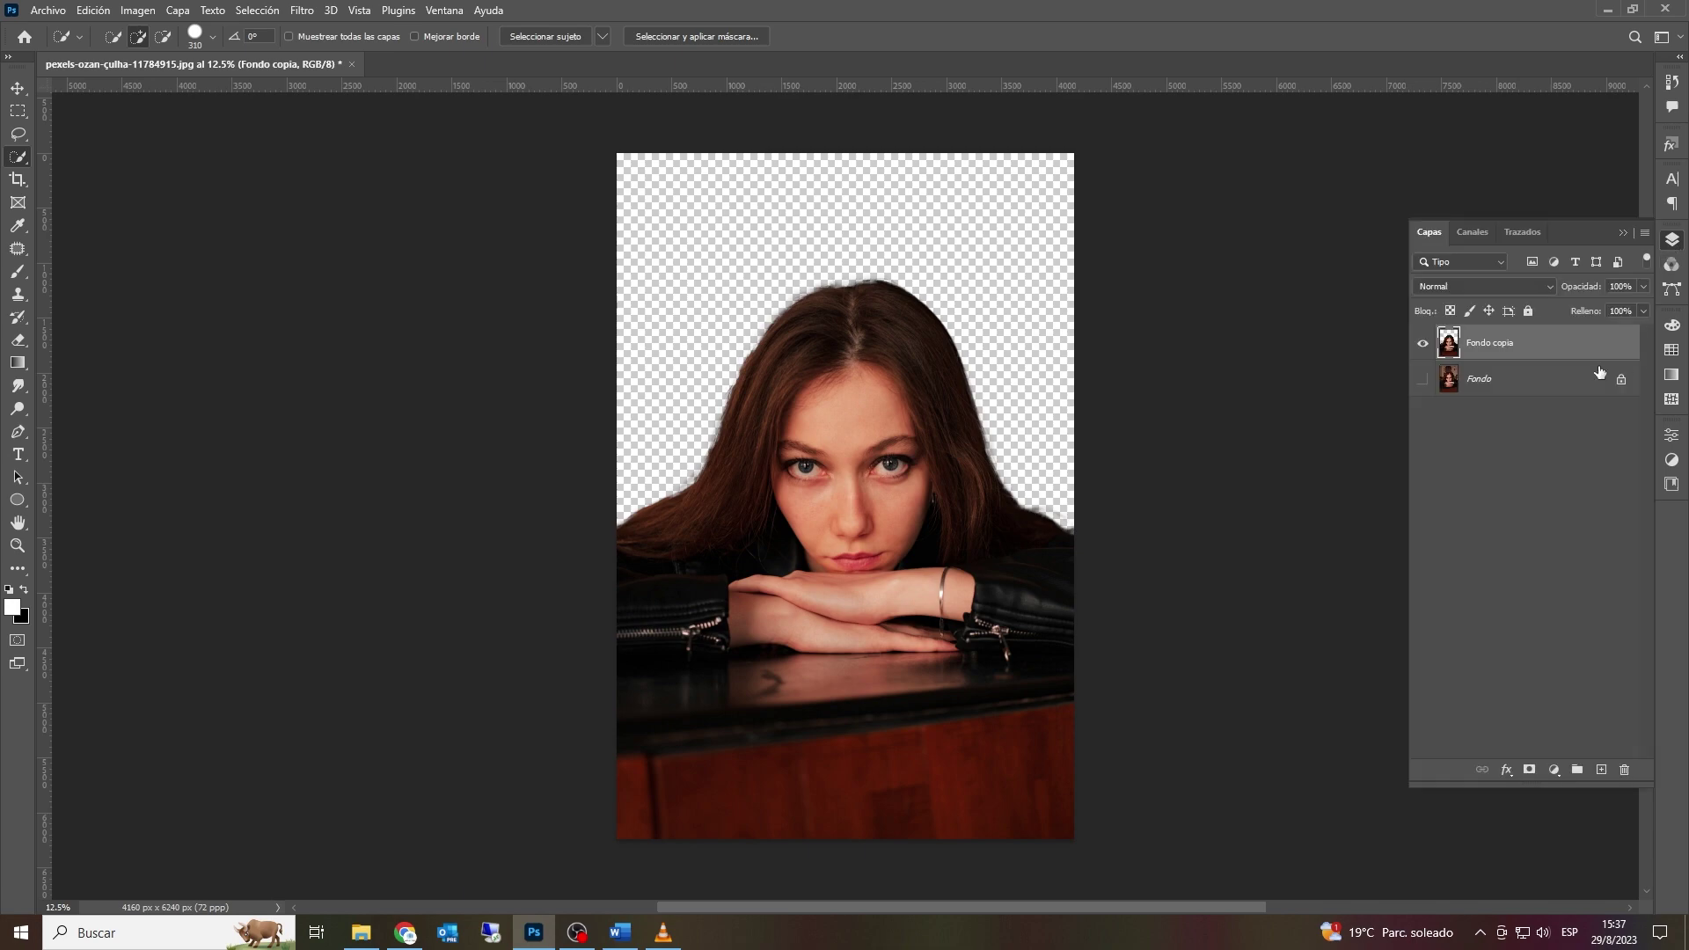
{"action": "left_click", "coordinate": [1554, 772]}
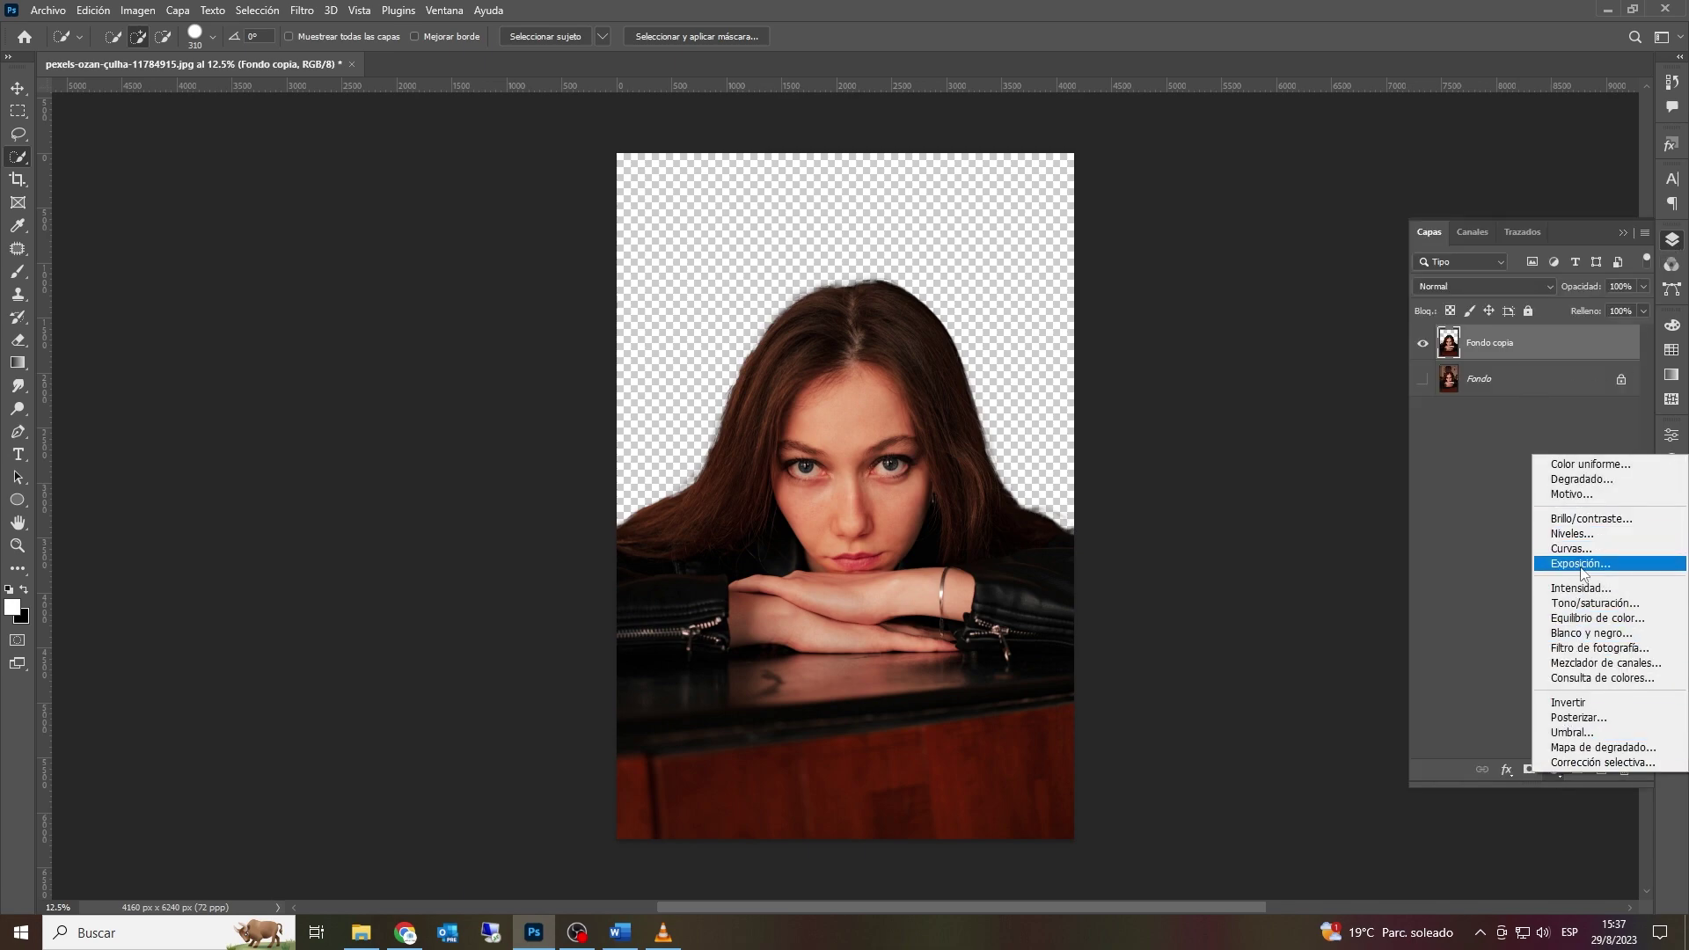
{"action": "left_click", "coordinate": [1584, 604]}
{"action": "left_click", "coordinate": [1505, 645]}
{"action": "left_click_drag", "start_coordinate": [1522, 622], "coordinate": [1465, 623]}
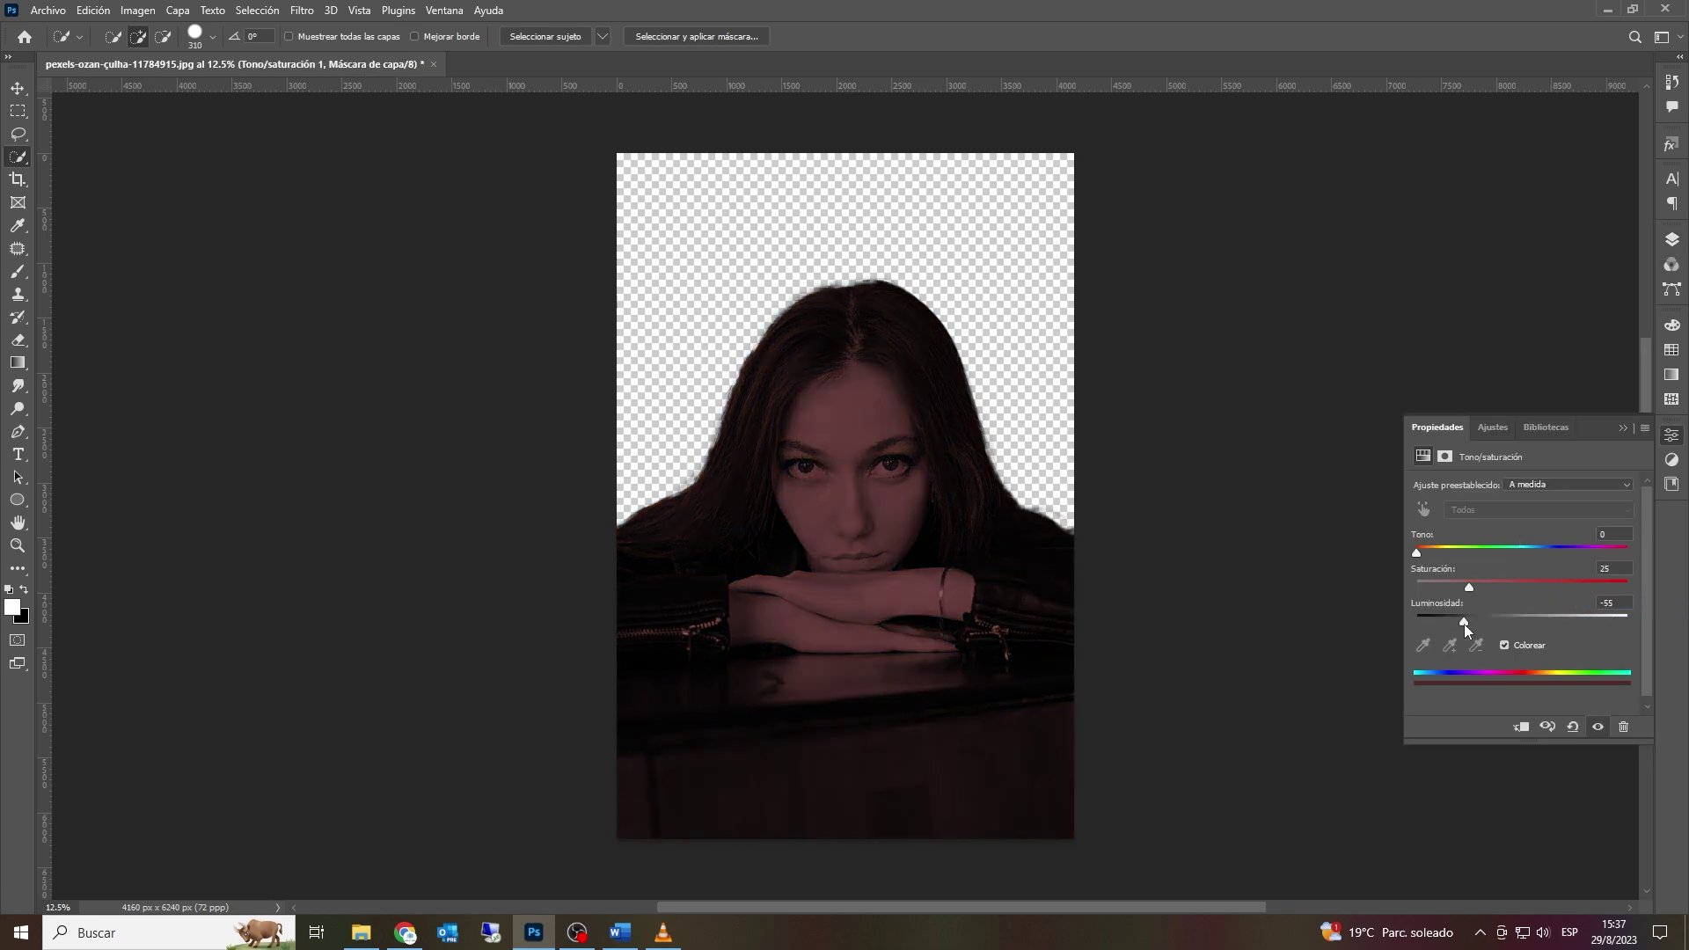
{"action": "left_click_drag", "start_coordinate": [1416, 552], "coordinate": [1498, 623]}
Step: Invert the Hue/Saturation layer mask to black so the green tint is hidden, and clear any selection
{"action": "left_click", "coordinate": [1672, 241]}
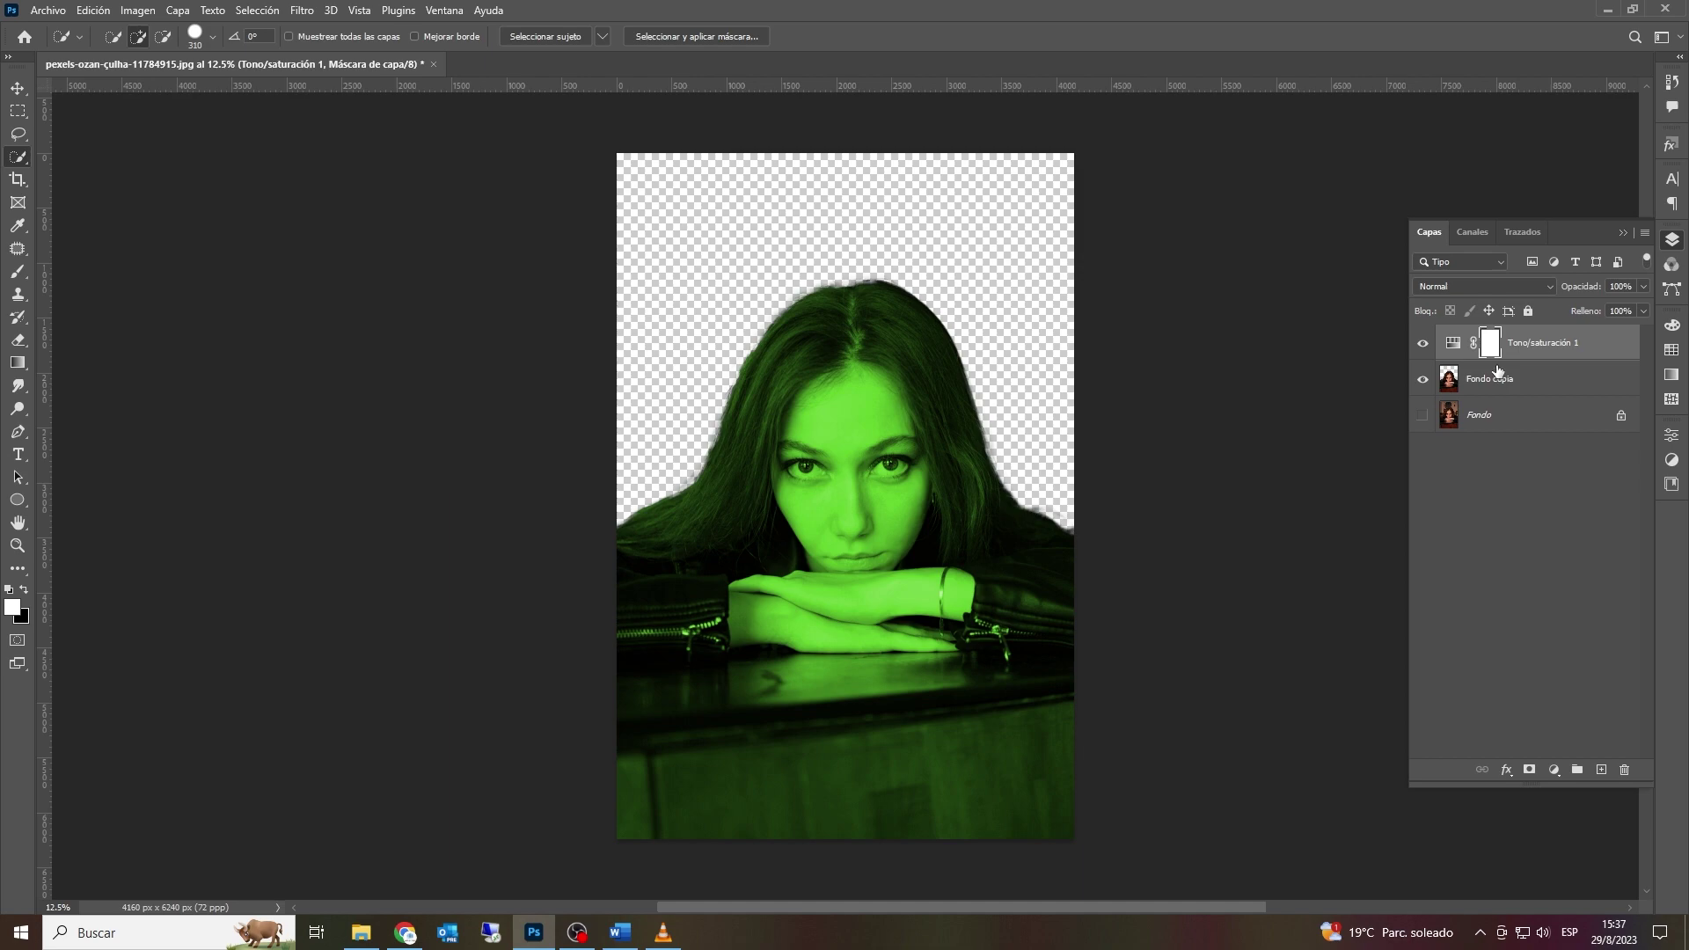
{"action": "key", "text": "ctrl+i"}
{"action": "mouse_move", "coordinate": [891, 304]}
{"action": "left_mouse_down"}
{"action": "mouse_move", "coordinate": [879, 294]}
{"action": "mouse_move", "coordinate": [911, 331]}
{"action": "left_mouse_up"}
{"action": "key", "text": "ctrl+d"}
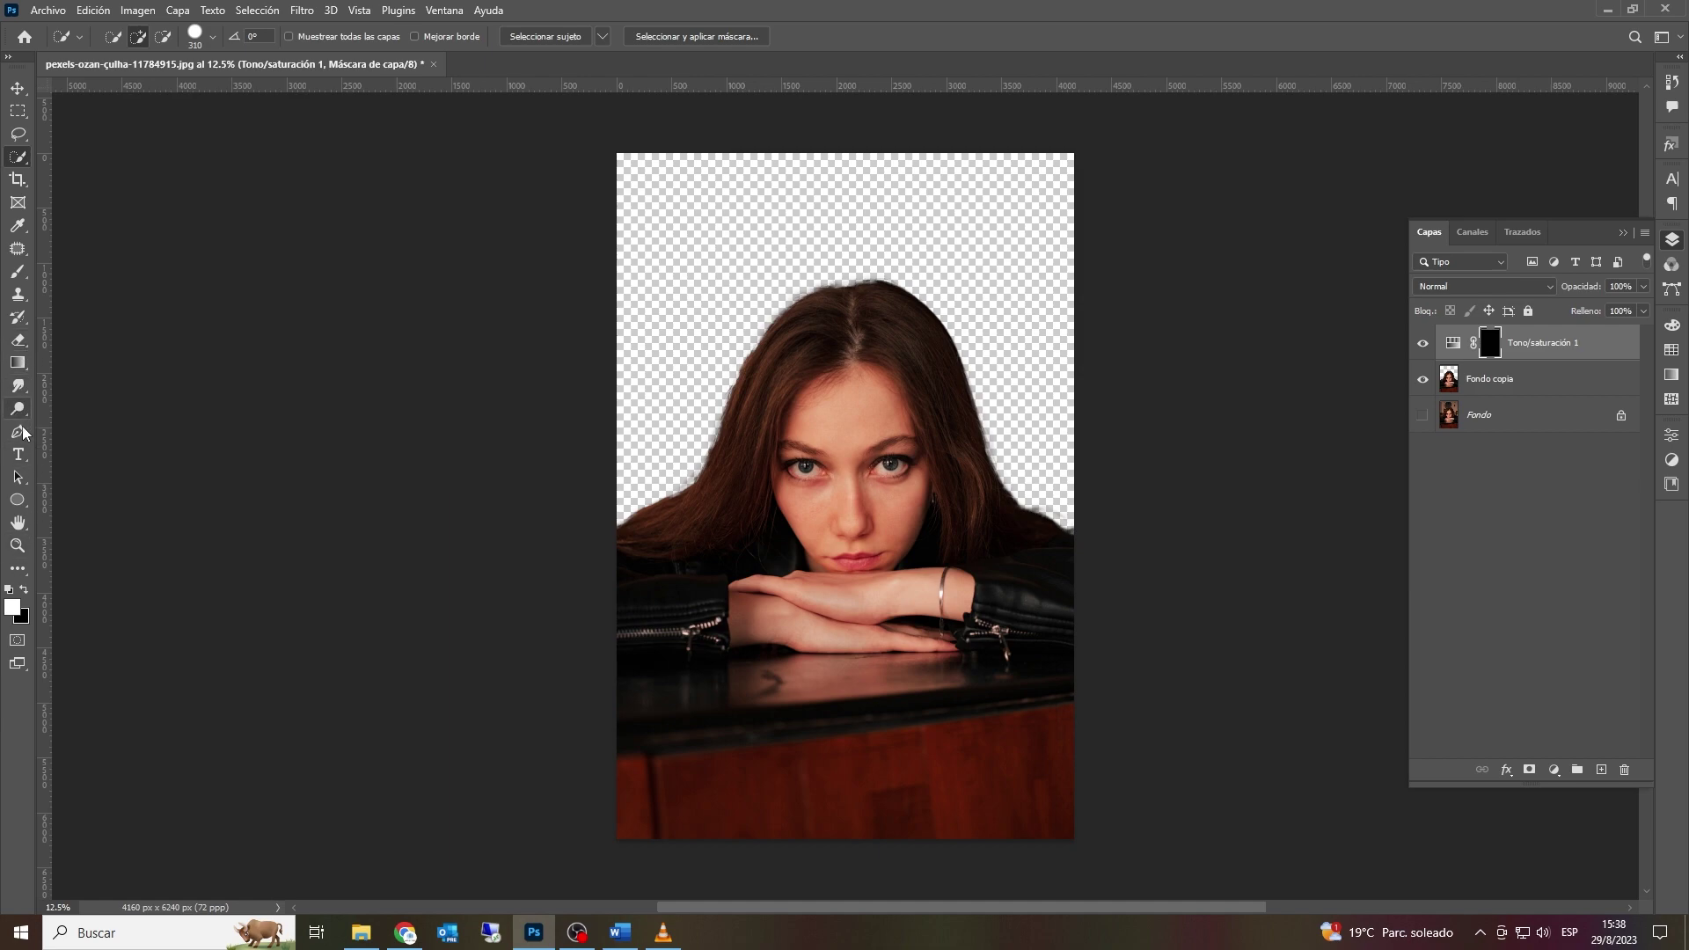
Step: Brush white on the Hue/Saturation mask over the crown and the hair on the image's left side to tint it green
{"action": "left_click", "coordinate": [18, 278]}
{"action": "mouse_move", "coordinate": [854, 298]}
{"action": "left_mouse_down"}
{"action": "mouse_move", "coordinate": [811, 315]}
{"action": "mouse_move", "coordinate": [830, 297]}
{"action": "mouse_move", "coordinate": [820, 343]}
{"action": "mouse_move", "coordinate": [796, 326]}
{"action": "mouse_move", "coordinate": [831, 350]}
{"action": "mouse_move", "coordinate": [785, 359]}
{"action": "mouse_move", "coordinate": [830, 357]}
{"action": "mouse_move", "coordinate": [782, 382]}
{"action": "left_mouse_up"}
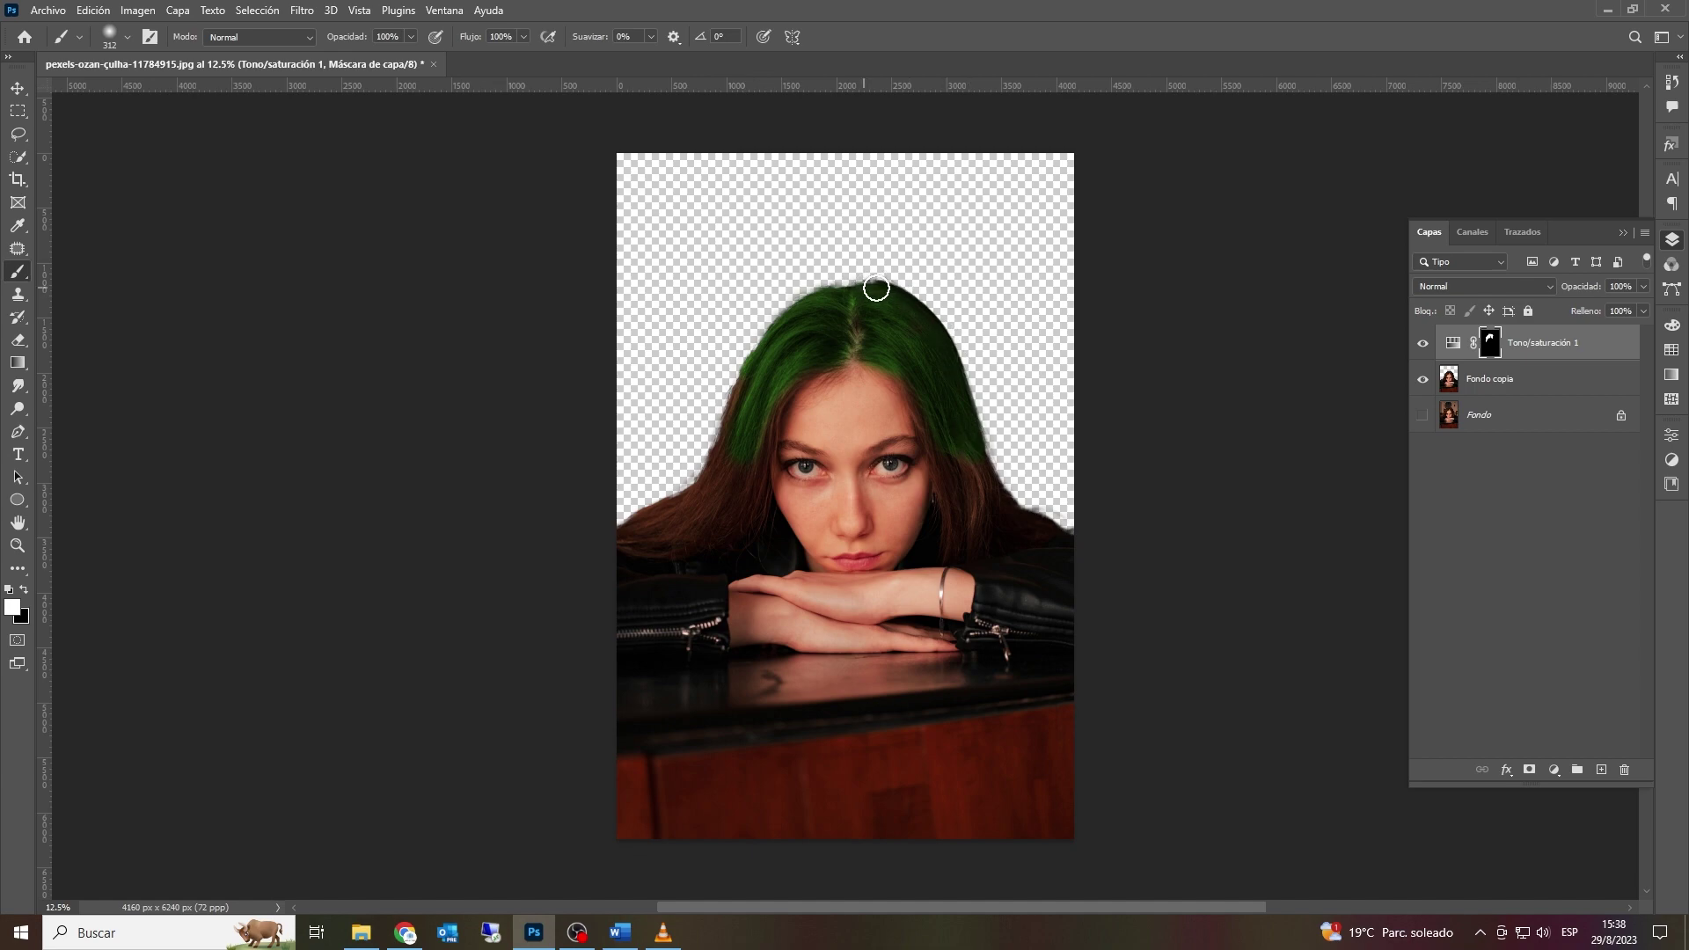
{"action": "scroll", "coordinate": [722, 494], "scroll_direction": "up", "scroll_amount": 5}
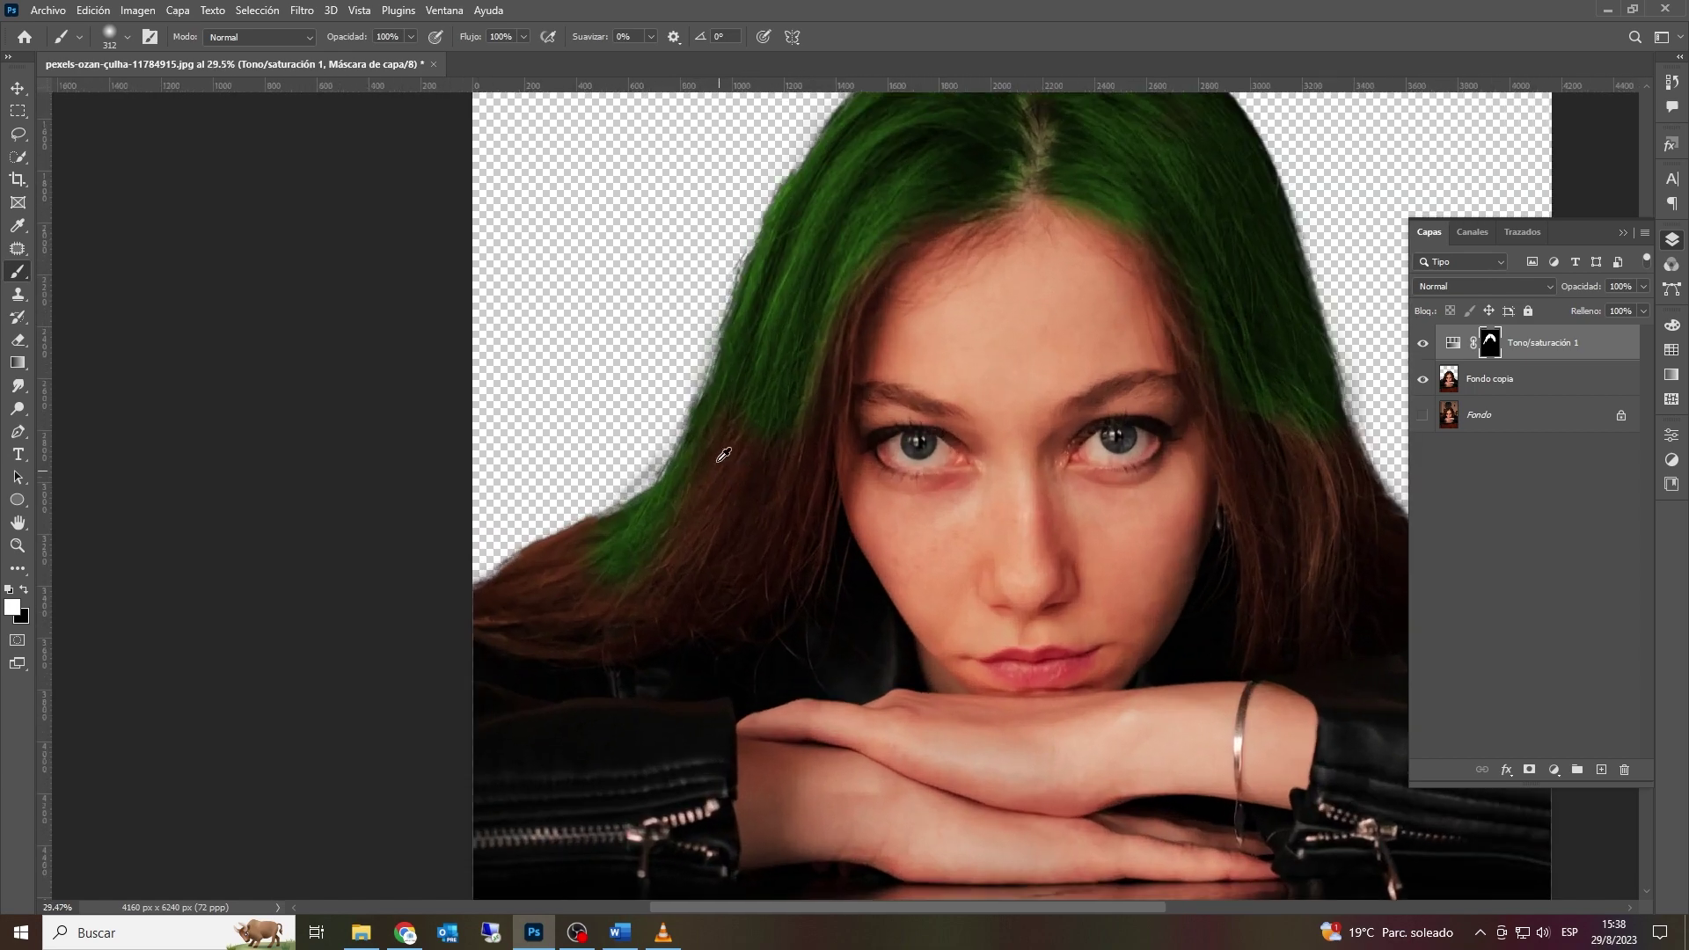
{"action": "mouse_move", "coordinate": [818, 395]}
{"action": "left_mouse_down"}
{"action": "mouse_move", "coordinate": [829, 321]}
{"action": "mouse_move", "coordinate": [874, 230]}
{"action": "mouse_move", "coordinate": [809, 366]}
{"action": "mouse_move", "coordinate": [784, 535]}
{"action": "mouse_move", "coordinate": [697, 602]}
{"action": "mouse_move", "coordinate": [519, 621]}
{"action": "mouse_move", "coordinate": [527, 560]}
{"action": "mouse_move", "coordinate": [532, 592]}
{"action": "mouse_move", "coordinate": [719, 626]}
{"action": "mouse_move", "coordinate": [802, 596]}
{"action": "mouse_move", "coordinate": [815, 516]}
{"action": "mouse_move", "coordinate": [806, 571]}
{"action": "mouse_move", "coordinate": [516, 624]}
{"action": "mouse_move", "coordinate": [705, 485]}
{"action": "mouse_move", "coordinate": [866, 170]}
{"action": "mouse_move", "coordinate": [987, 165]}
{"action": "left_mouse_up"}
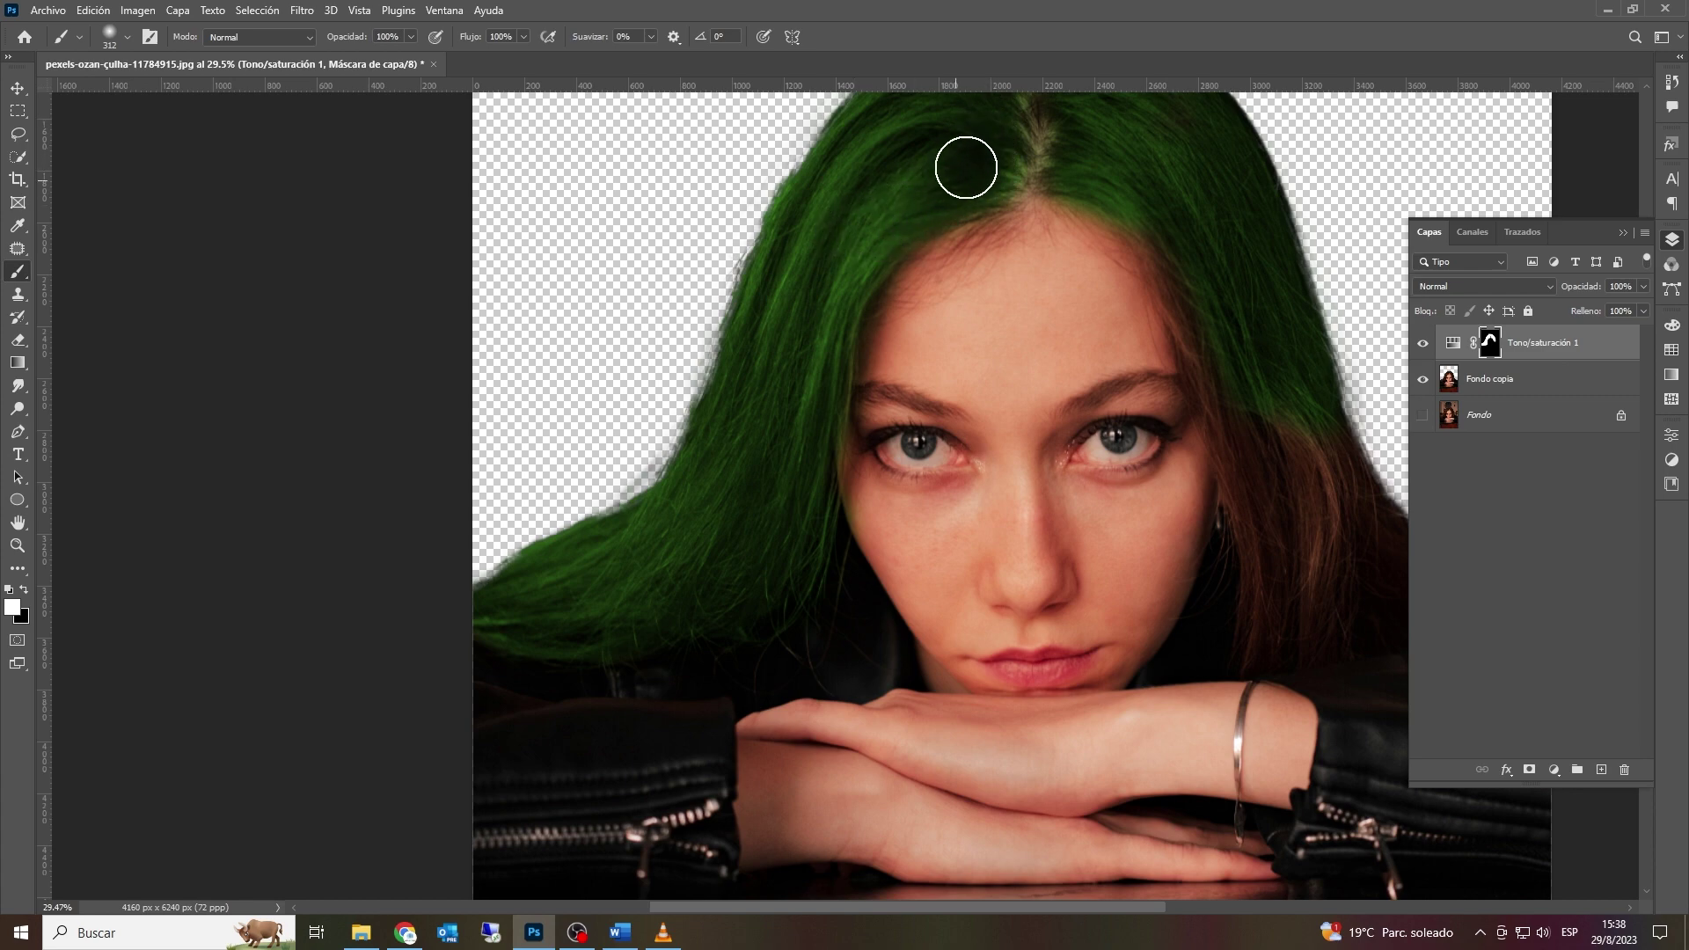
Step: Brush white on the mask over the hair on the image's right side and the remaining untinted strands
{"action": "scroll", "coordinate": [863, 238], "scroll_direction": "up", "scroll_amount": 3}
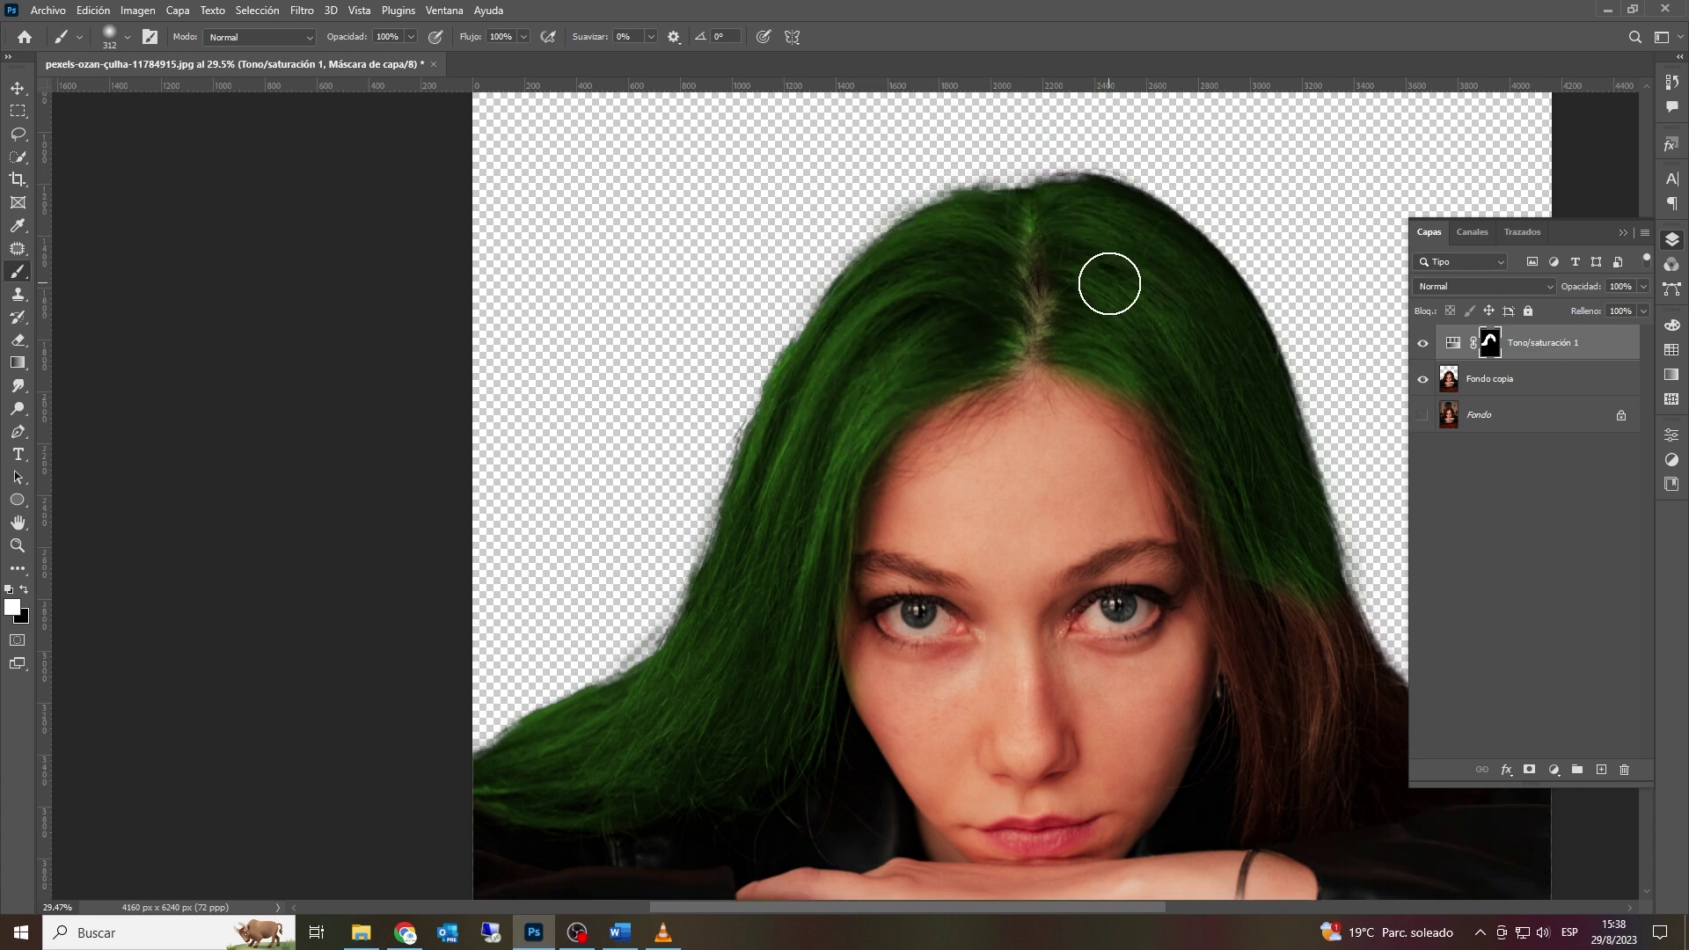
{"action": "mouse_move", "coordinate": [1273, 711]}
{"action": "left_mouse_down"}
{"action": "mouse_move", "coordinate": [1304, 595]}
{"action": "mouse_move", "coordinate": [1311, 645]}
{"action": "mouse_move", "coordinate": [1343, 646]}
{"action": "mouse_move", "coordinate": [1320, 725]}
{"action": "left_mouse_up"}
{"action": "scroll", "coordinate": [1317, 628], "scroll_direction": "down", "scroll_amount": 1}
{"action": "left_click_drag", "start_coordinate": [1316, 629], "coordinate": [1316, 414]}
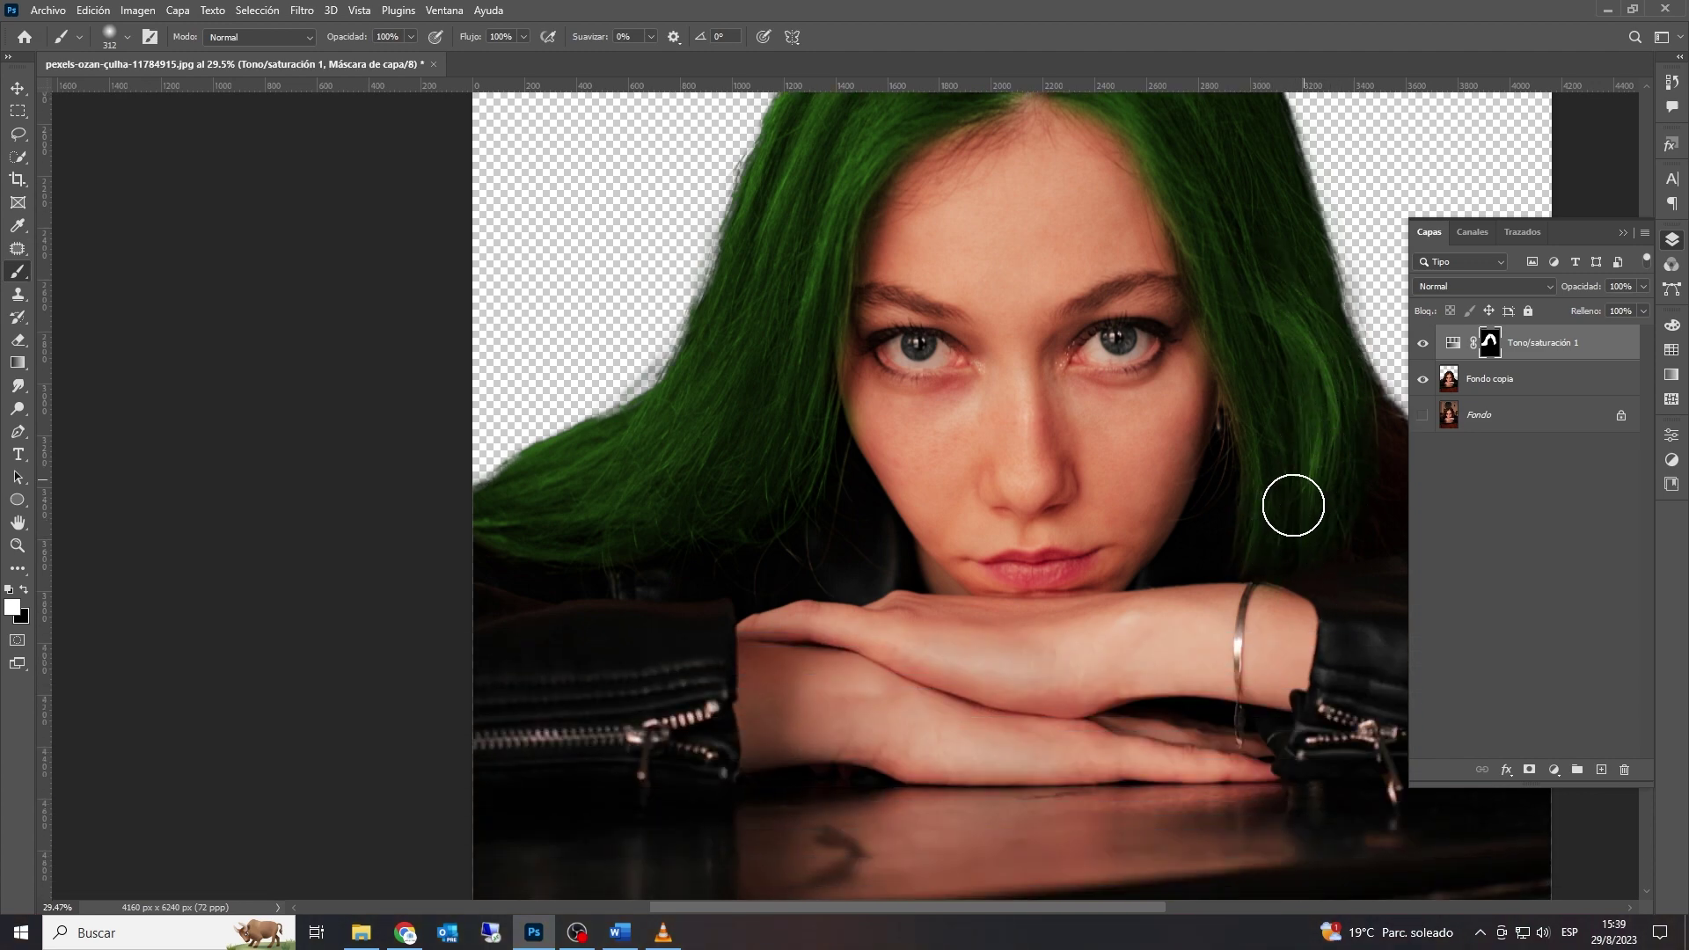
{"action": "left_click_drag", "start_coordinate": [850, 907], "coordinate": [955, 907]}
{"action": "mouse_move", "coordinate": [1050, 413]}
{"action": "left_mouse_down"}
{"action": "mouse_move", "coordinate": [1170, 484]}
{"action": "mouse_move", "coordinate": [1056, 491]}
{"action": "mouse_move", "coordinate": [1073, 515]}
{"action": "mouse_move", "coordinate": [1145, 494]}
{"action": "mouse_move", "coordinate": [1042, 410]}
{"action": "mouse_move", "coordinate": [1012, 294]}
{"action": "mouse_move", "coordinate": [953, 440]}
{"action": "mouse_move", "coordinate": [913, 336]}
{"action": "mouse_move", "coordinate": [935, 434]}
{"action": "mouse_move", "coordinate": [906, 526]}
{"action": "mouse_move", "coordinate": [935, 381]}
{"action": "mouse_move", "coordinate": [872, 213]}
{"action": "mouse_move", "coordinate": [894, 307]}
{"action": "mouse_move", "coordinate": [921, 327]}
{"action": "left_mouse_up"}
{"action": "scroll", "coordinate": [921, 326], "scroll_direction": "up", "scroll_amount": 3}
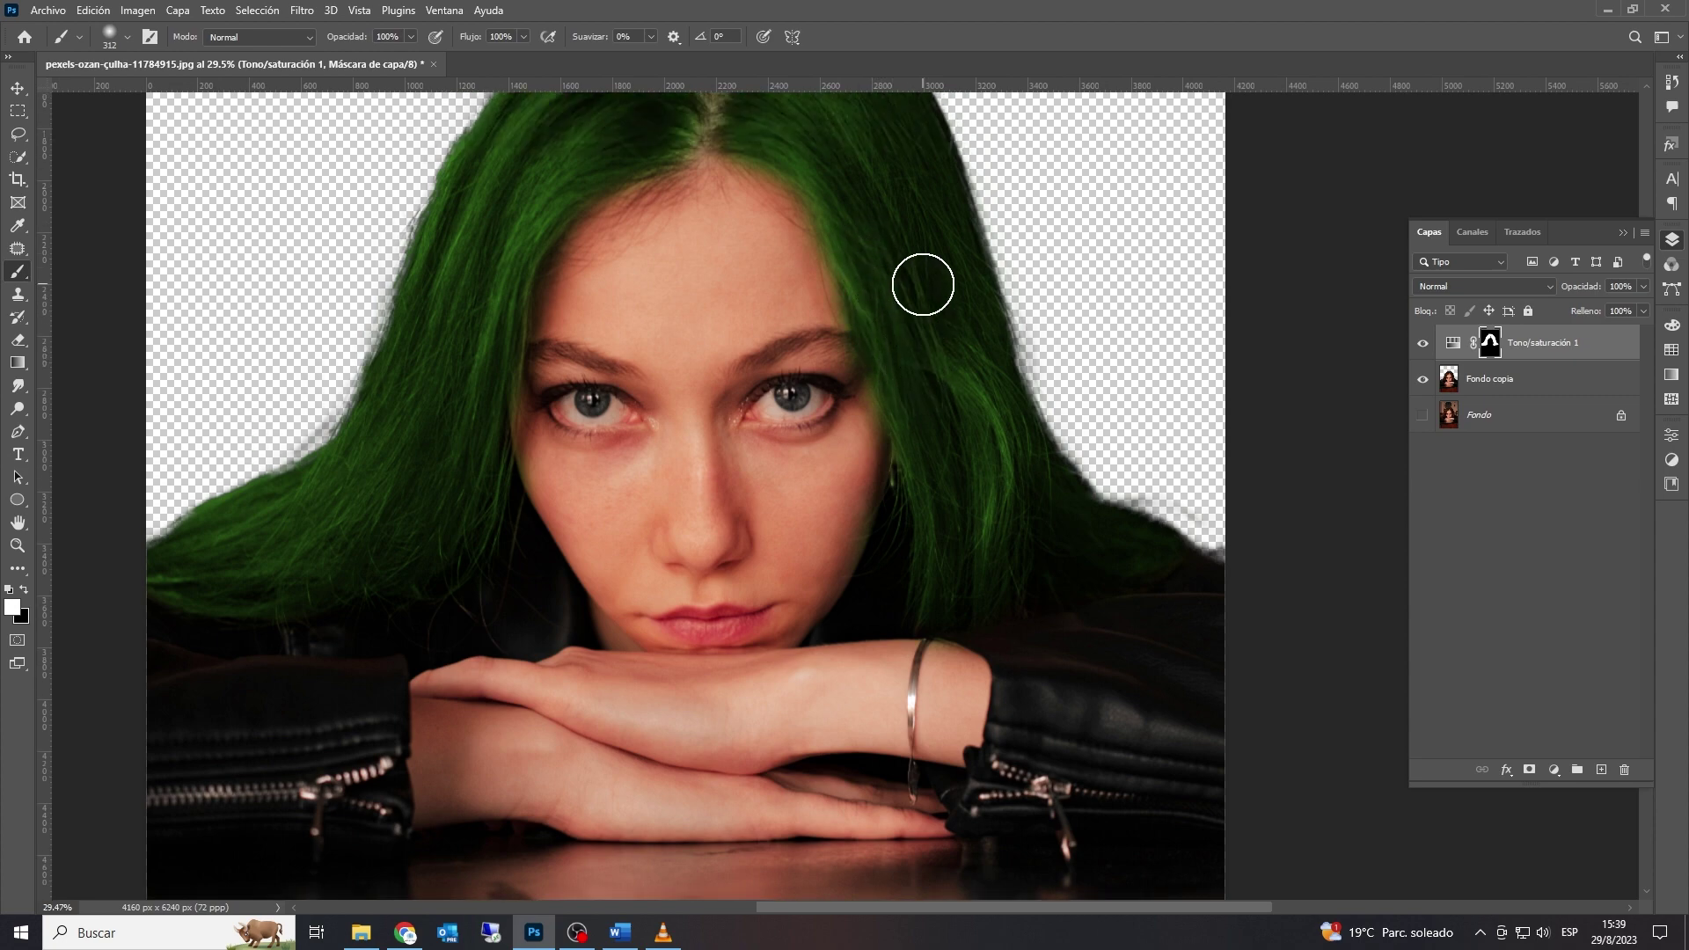
{"action": "mouse_move", "coordinate": [749, 174]}
{"action": "left_mouse_down"}
{"action": "mouse_move", "coordinate": [828, 224]}
{"action": "mouse_move", "coordinate": [779, 249]}
{"action": "mouse_move", "coordinate": [653, 167]}
{"action": "mouse_move", "coordinate": [542, 222]}
{"action": "mouse_move", "coordinate": [533, 299]}
{"action": "mouse_move", "coordinate": [484, 321]}
{"action": "left_mouse_up"}
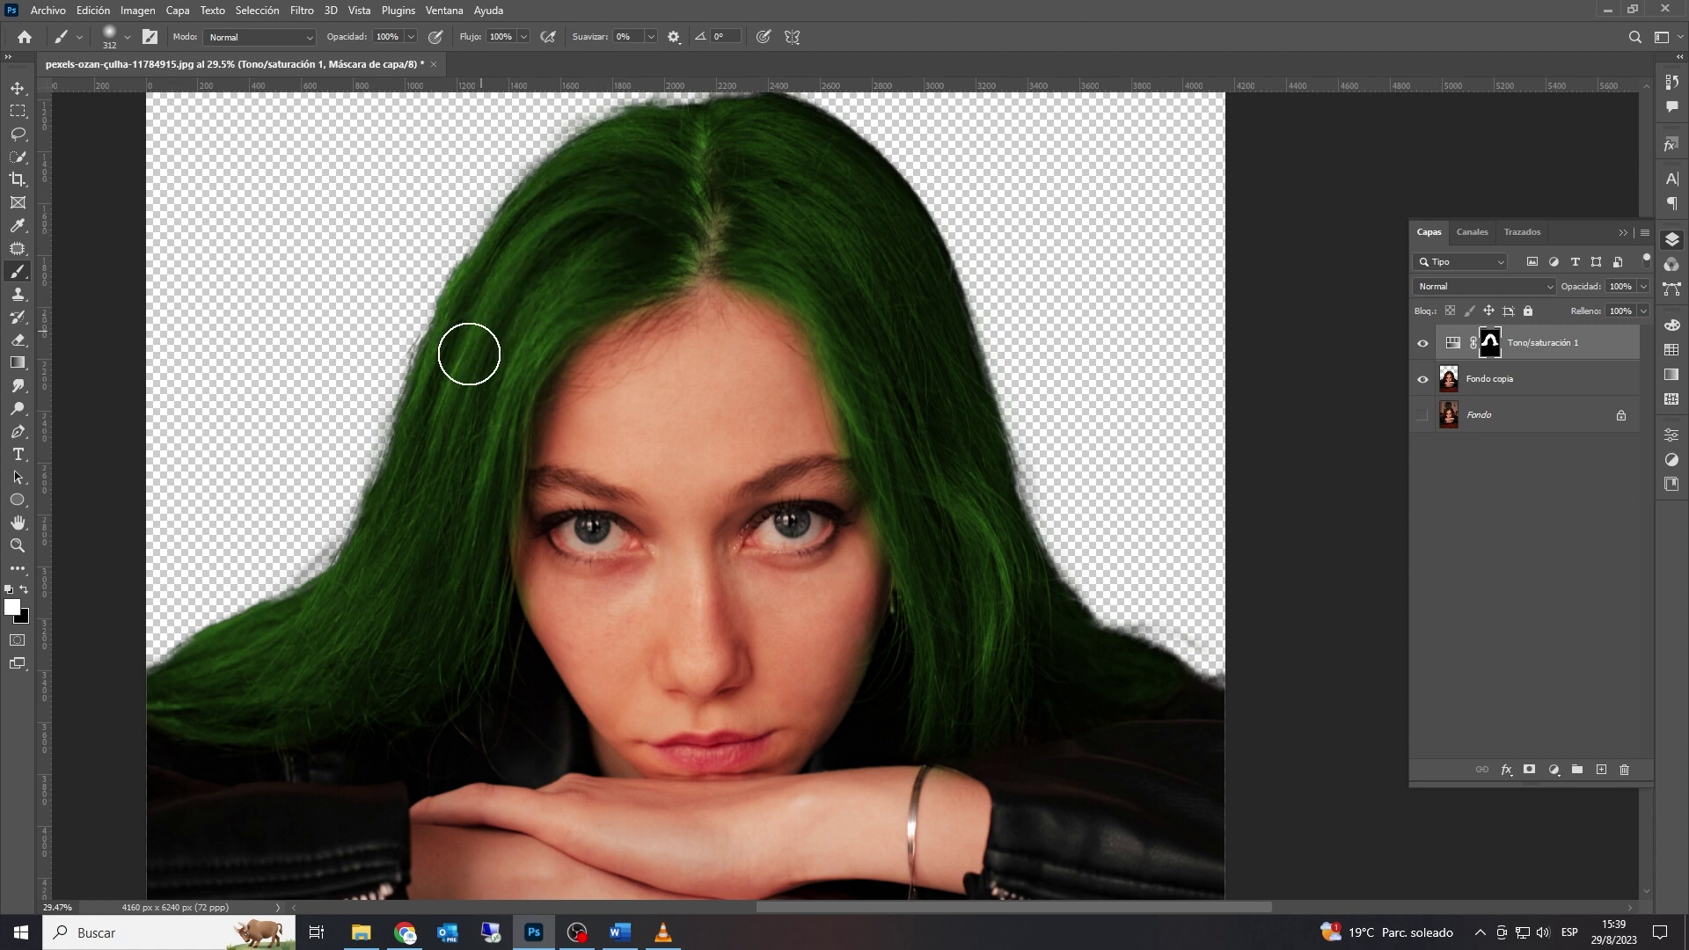
{"action": "left_click", "coordinate": [1458, 378]}
{"action": "left_click", "coordinate": [1449, 378], "text": "ctrl"}
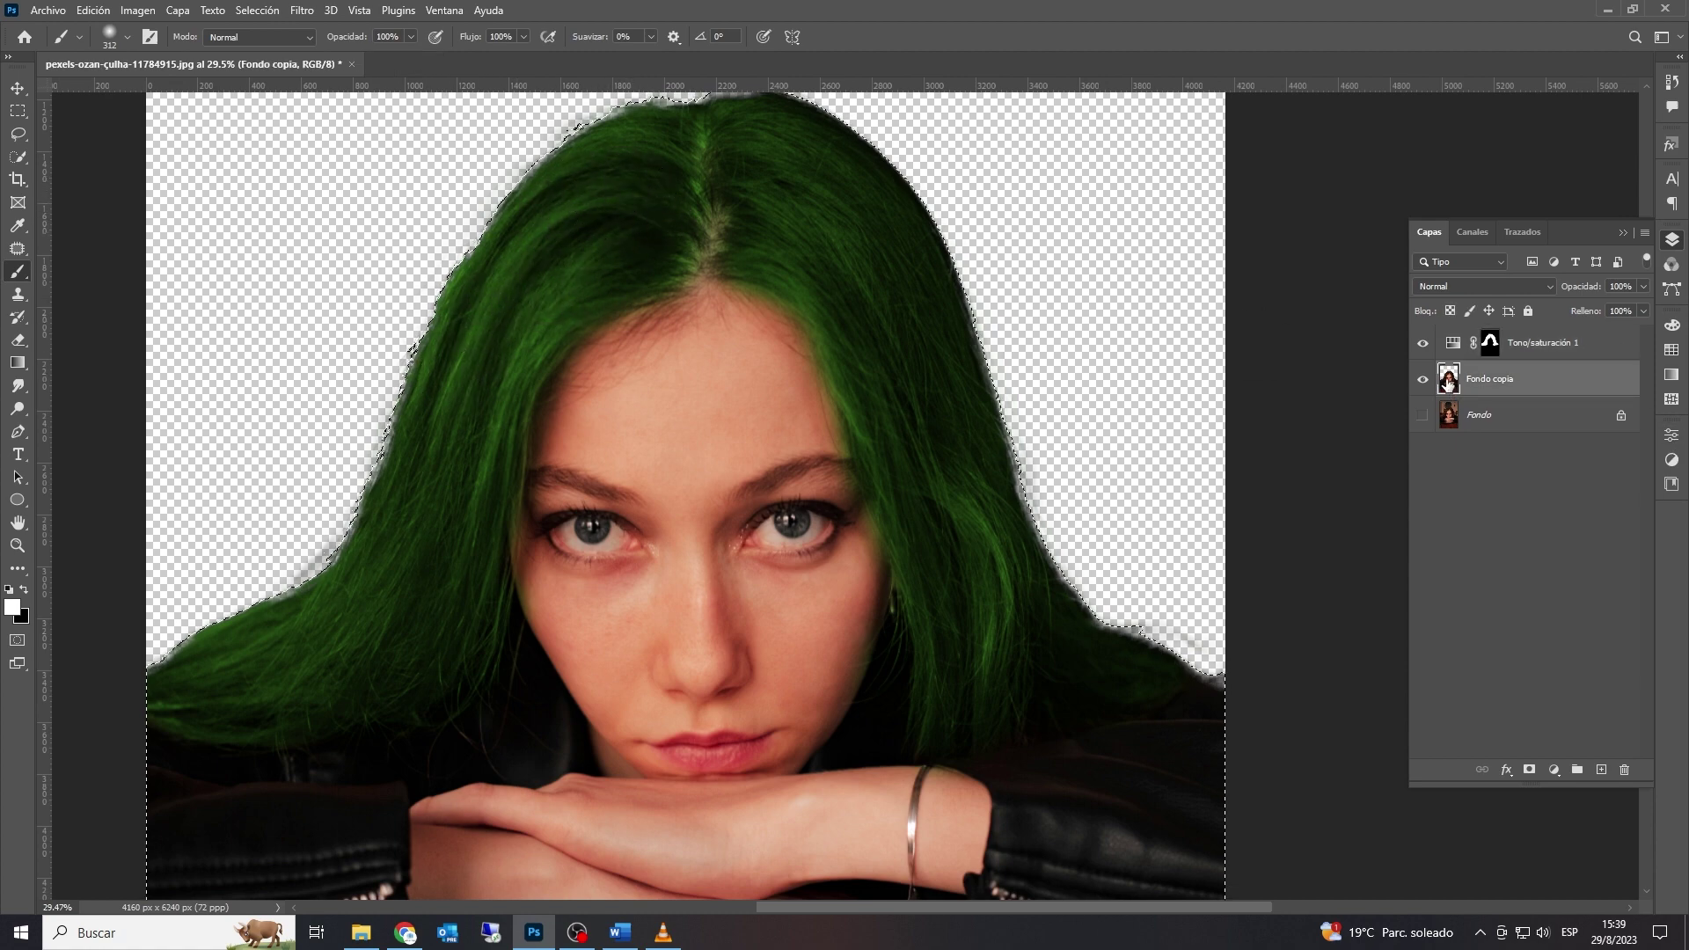
{"action": "scroll", "coordinate": [910, 289], "scroll_direction": "up", "scroll_amount": 3}
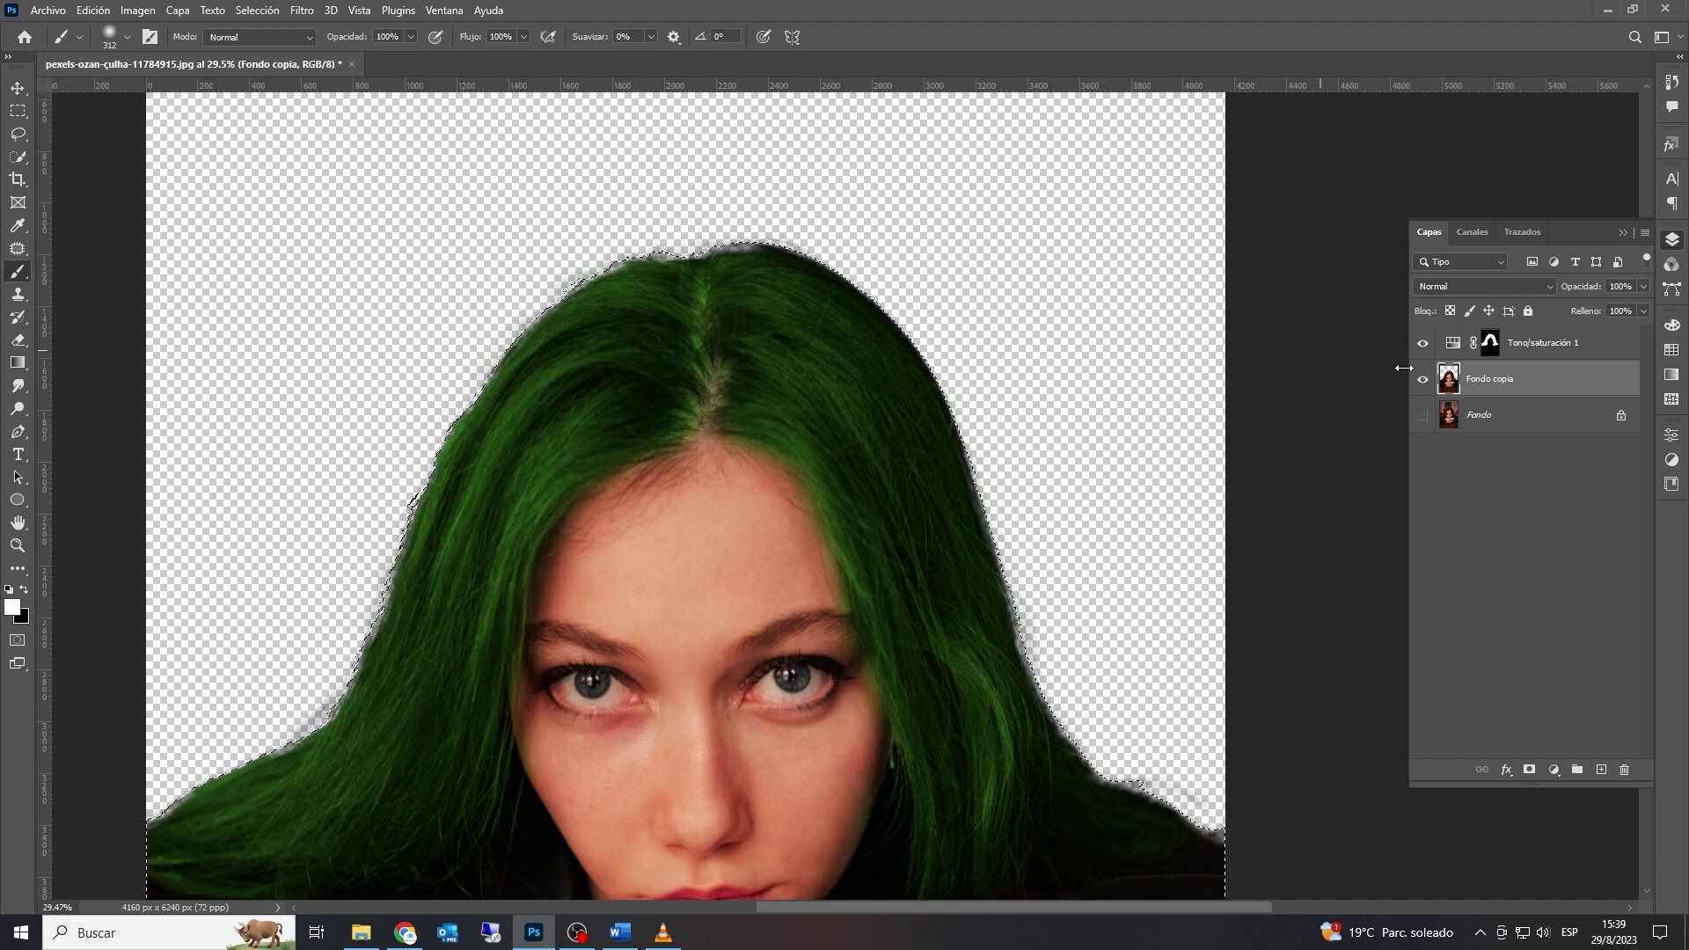
{"action": "left_click", "coordinate": [1489, 344]}
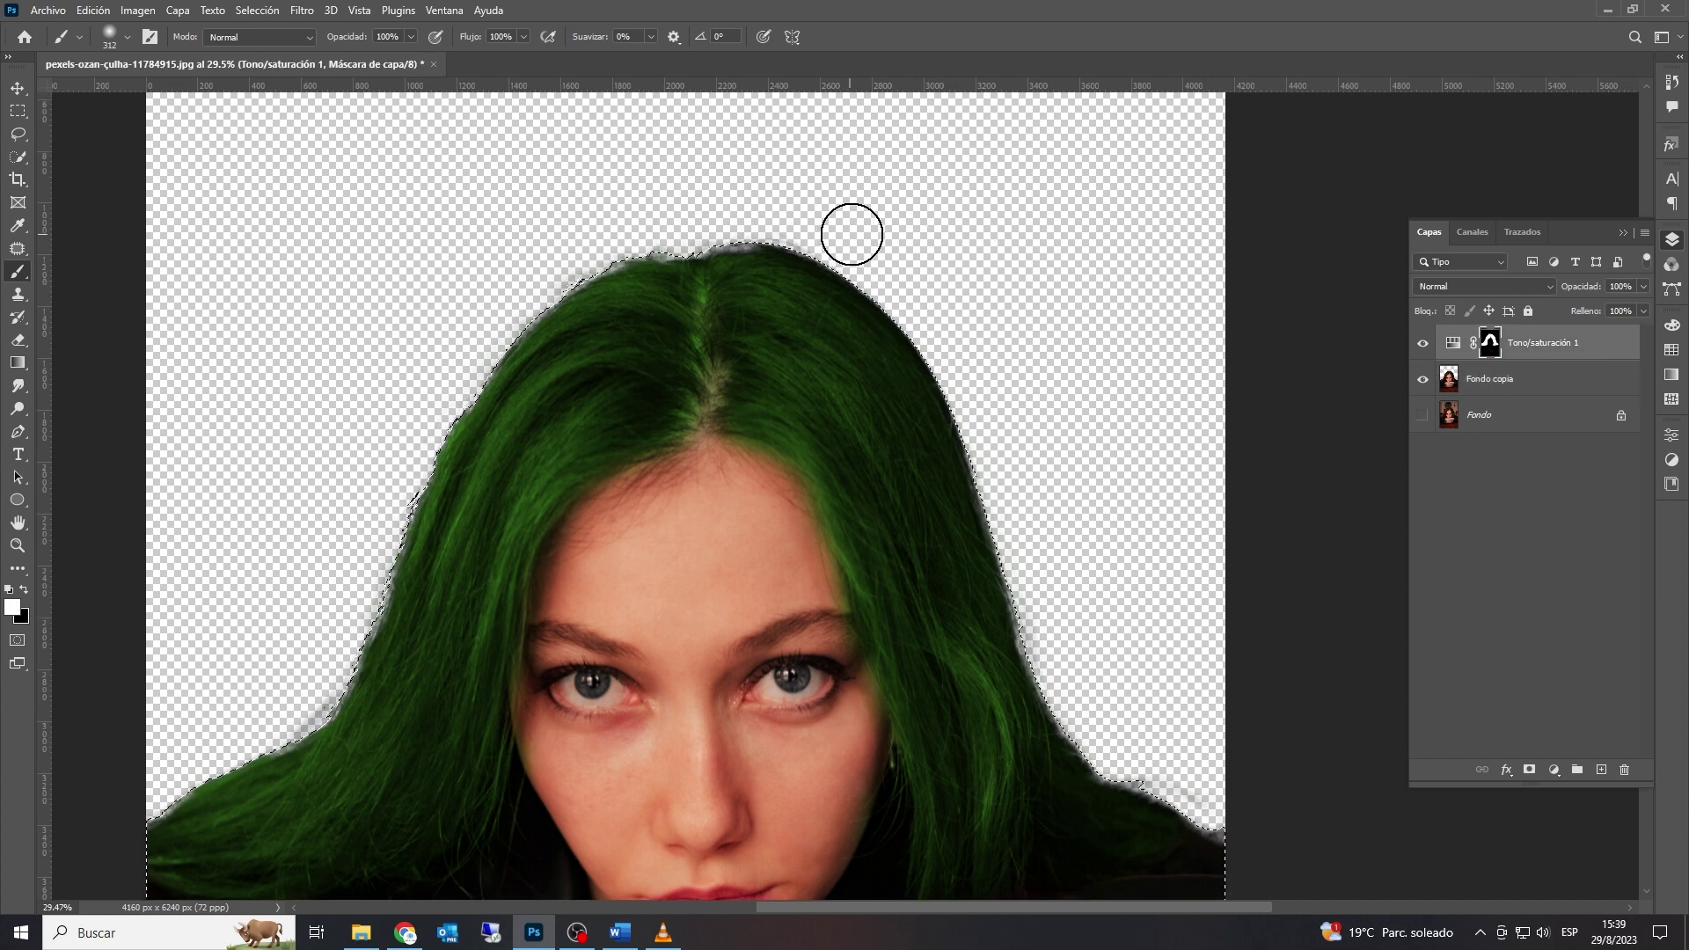
{"action": "left_click", "coordinate": [23, 591]}
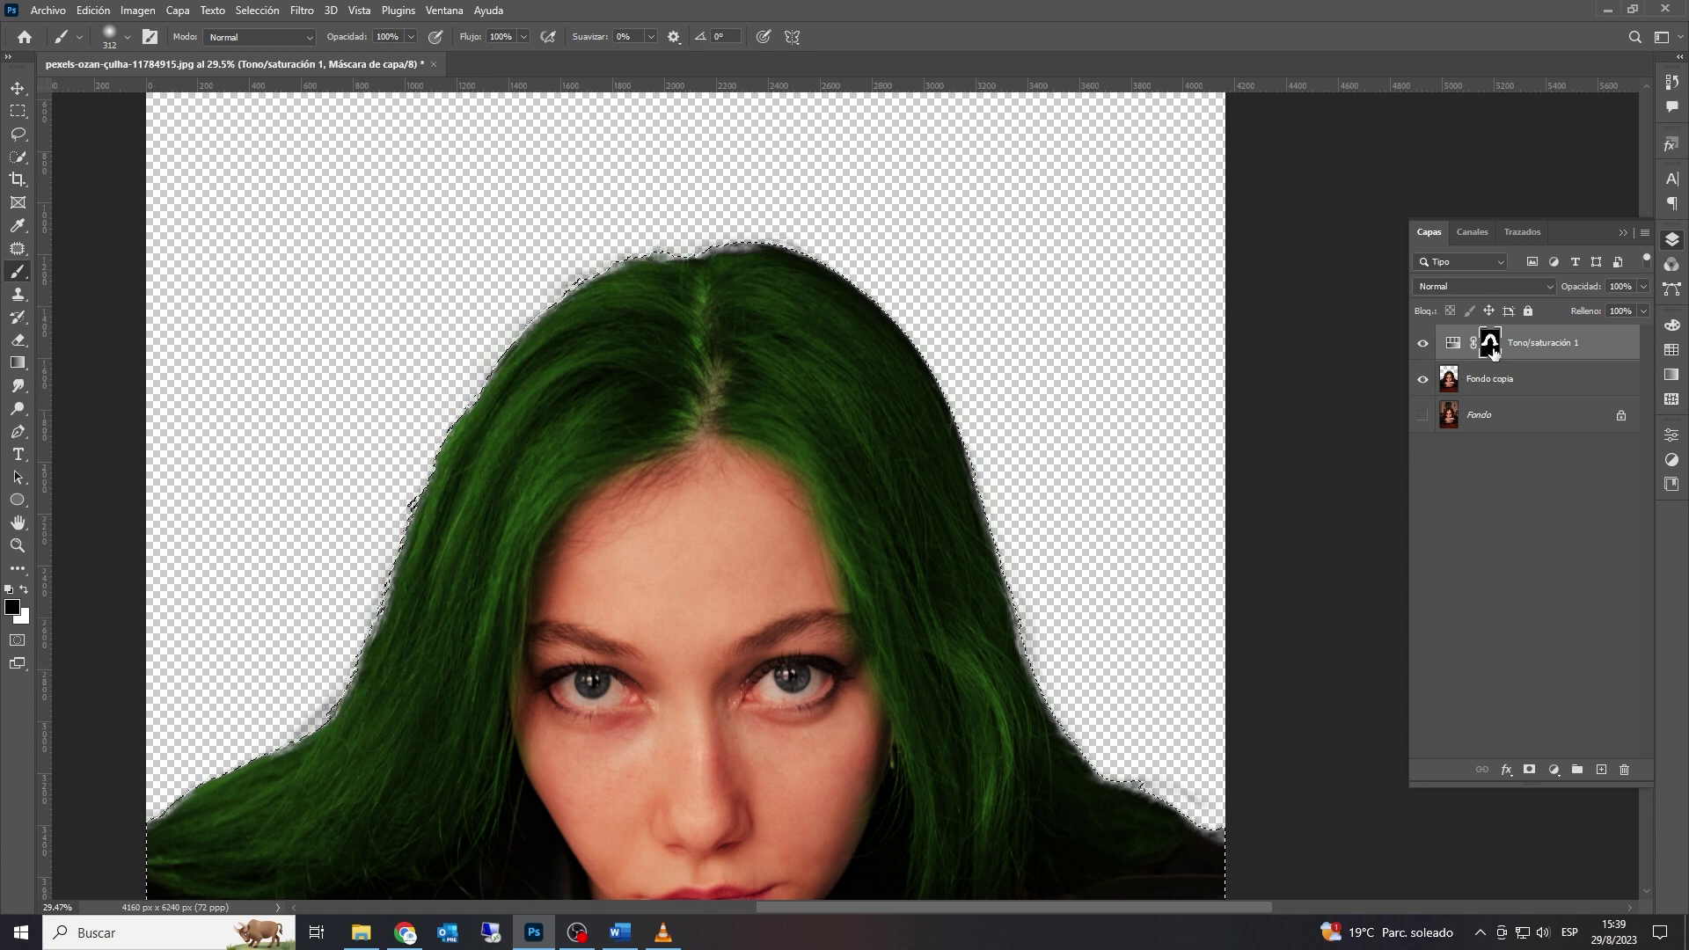
{"action": "left_click", "coordinate": [1453, 380]}
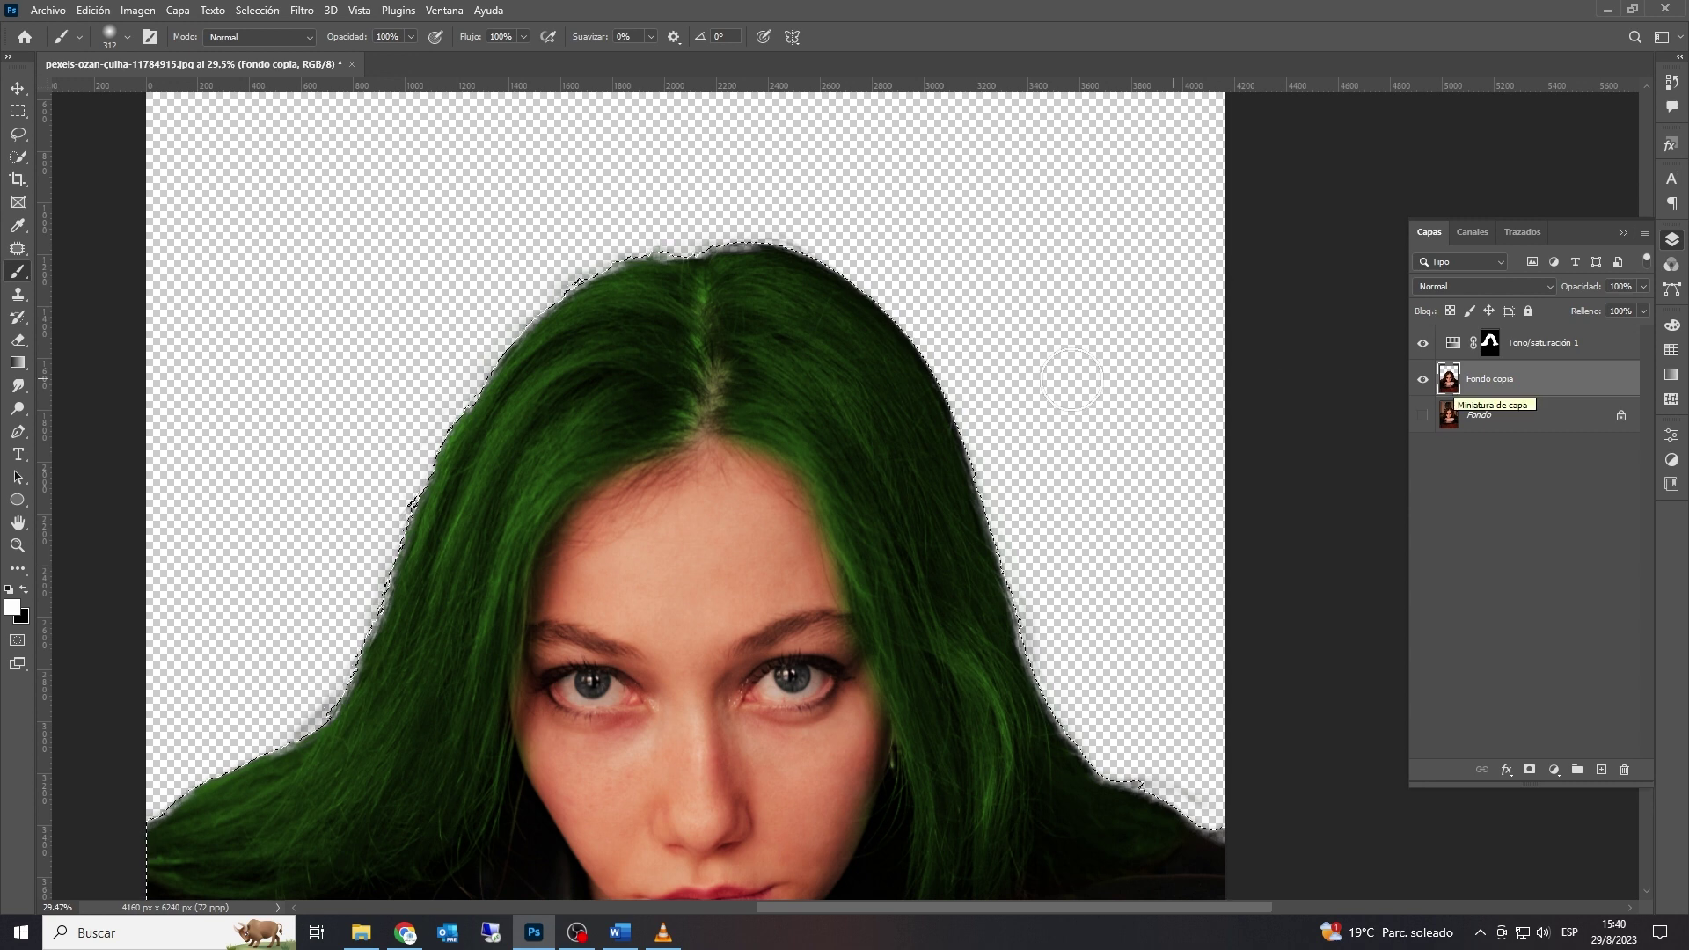
Step: Clear the selection and add a white (ffffff) solid color fill layer directly above the Fondo layer
{"action": "left_click", "coordinate": [1487, 415]}
{"action": "left_click", "coordinate": [1555, 770]}
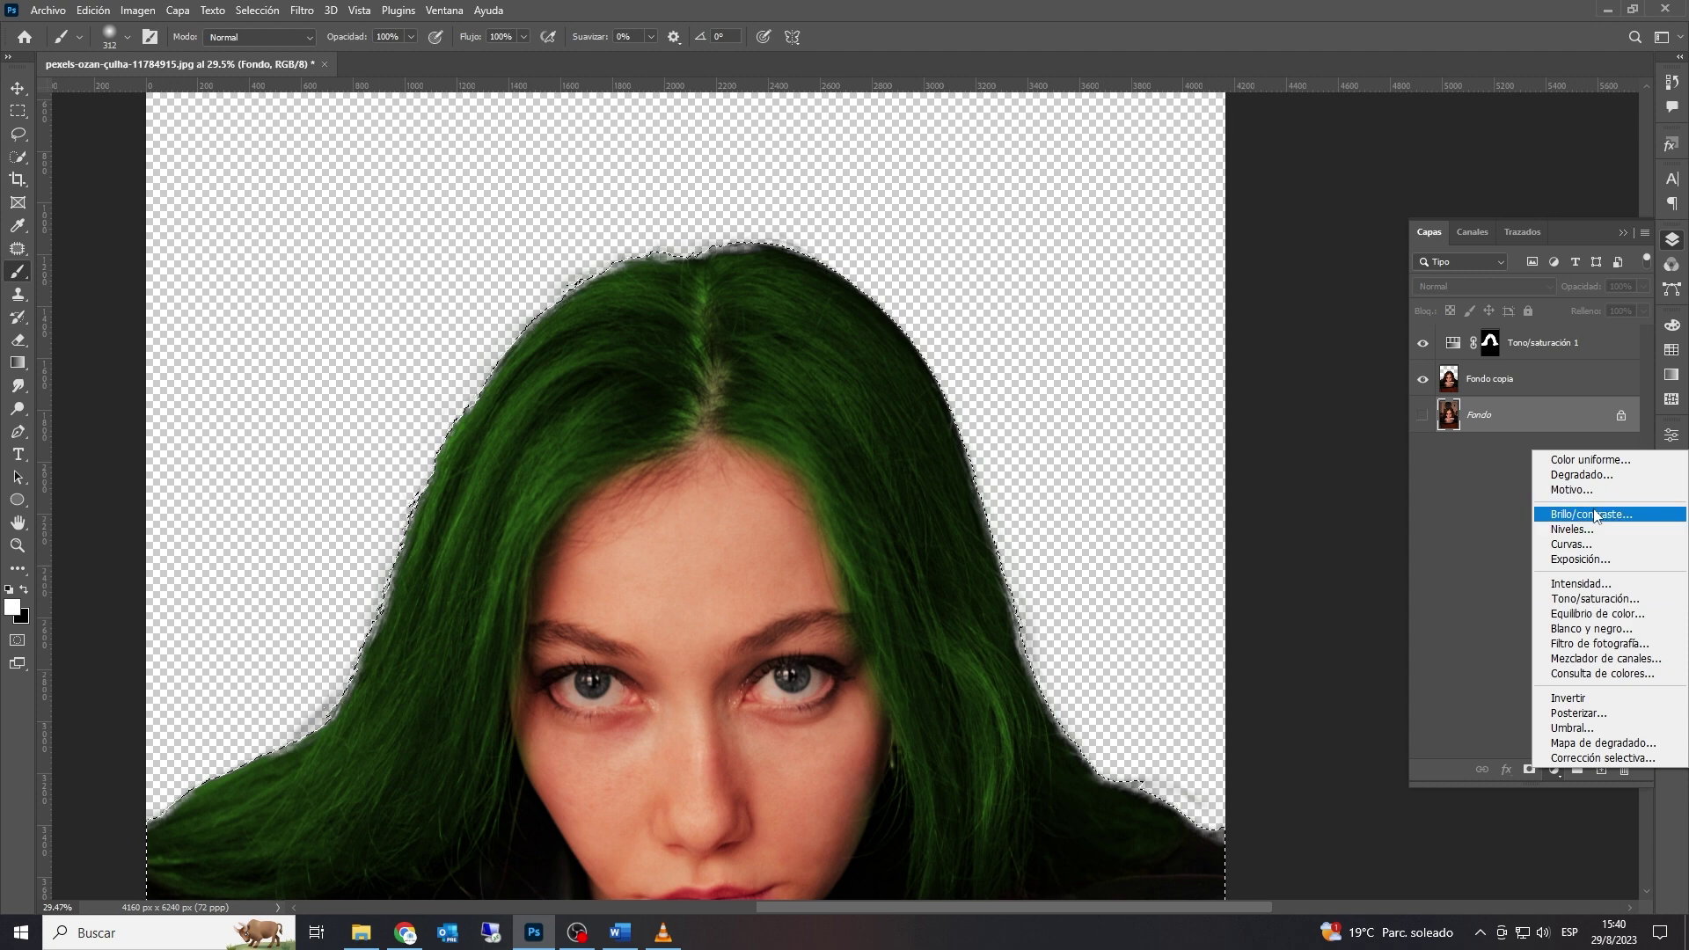
{"action": "left_click", "coordinate": [1041, 13]}
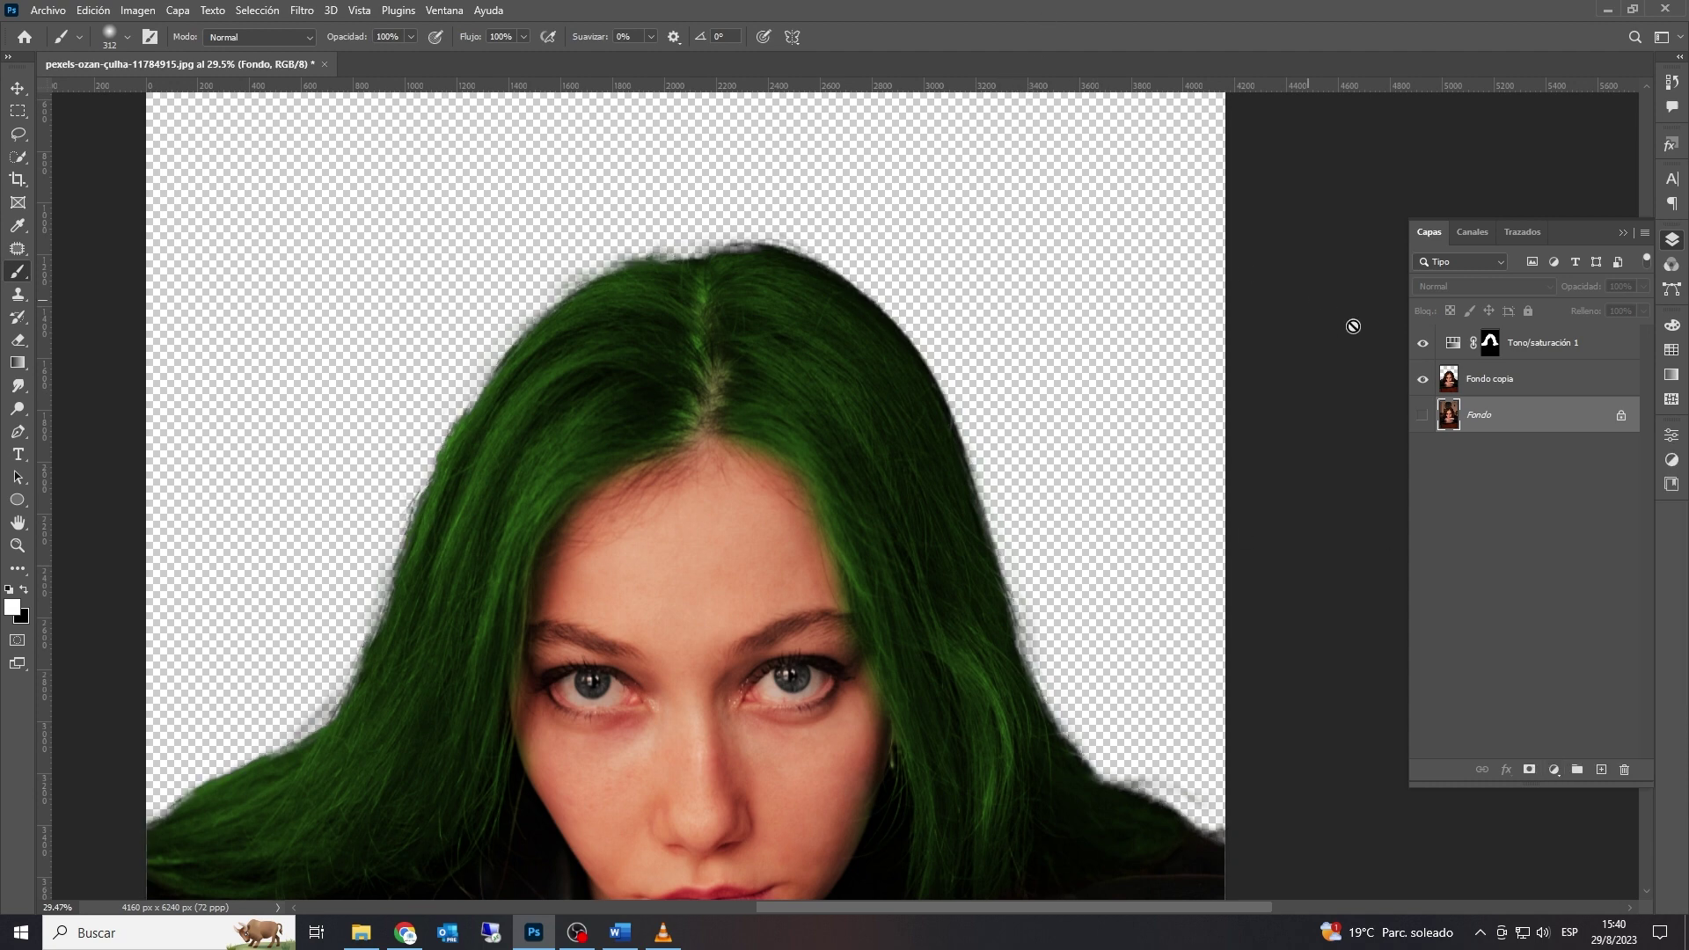
{"action": "left_click", "coordinate": [1555, 770]}
{"action": "left_click", "coordinate": [1495, 553]}
{"action": "left_click_drag", "start_coordinate": [1271, 238], "coordinate": [1043, 137]}
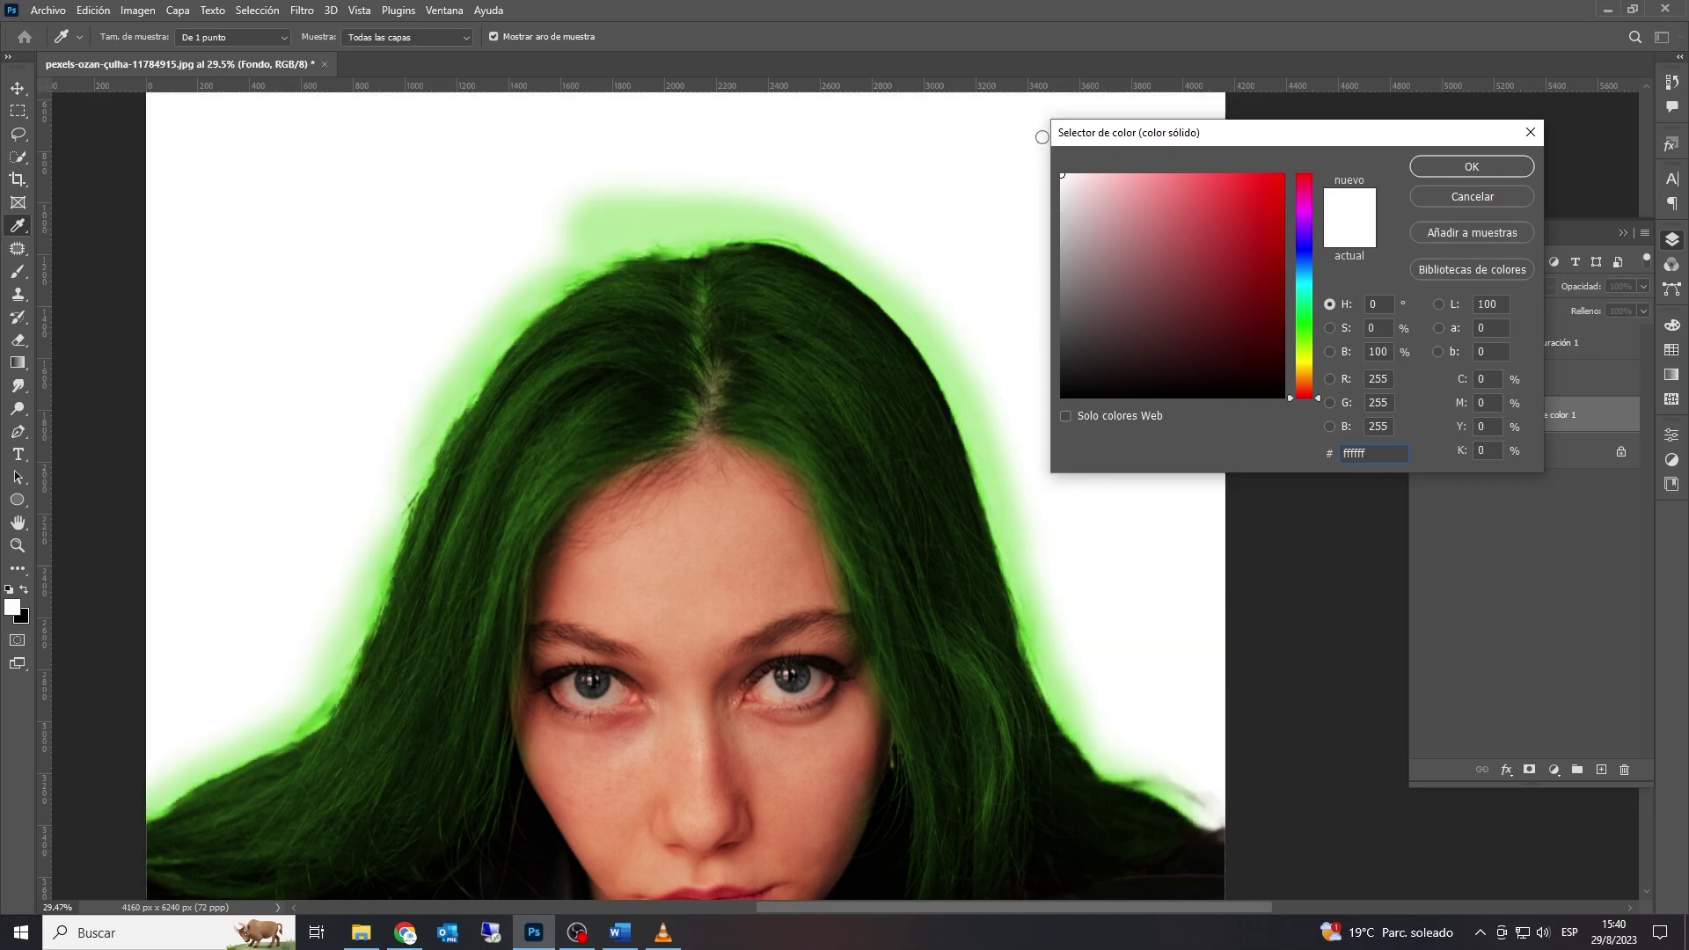
{"action": "left_click", "coordinate": [1472, 175]}
Step: Load the Fondo copia outline as a selection, invert it, and paint black on the Hue/Saturation mask to remove green spill around the hair
{"action": "left_click", "coordinate": [1528, 381]}
{"action": "left_click", "coordinate": [1491, 344]}
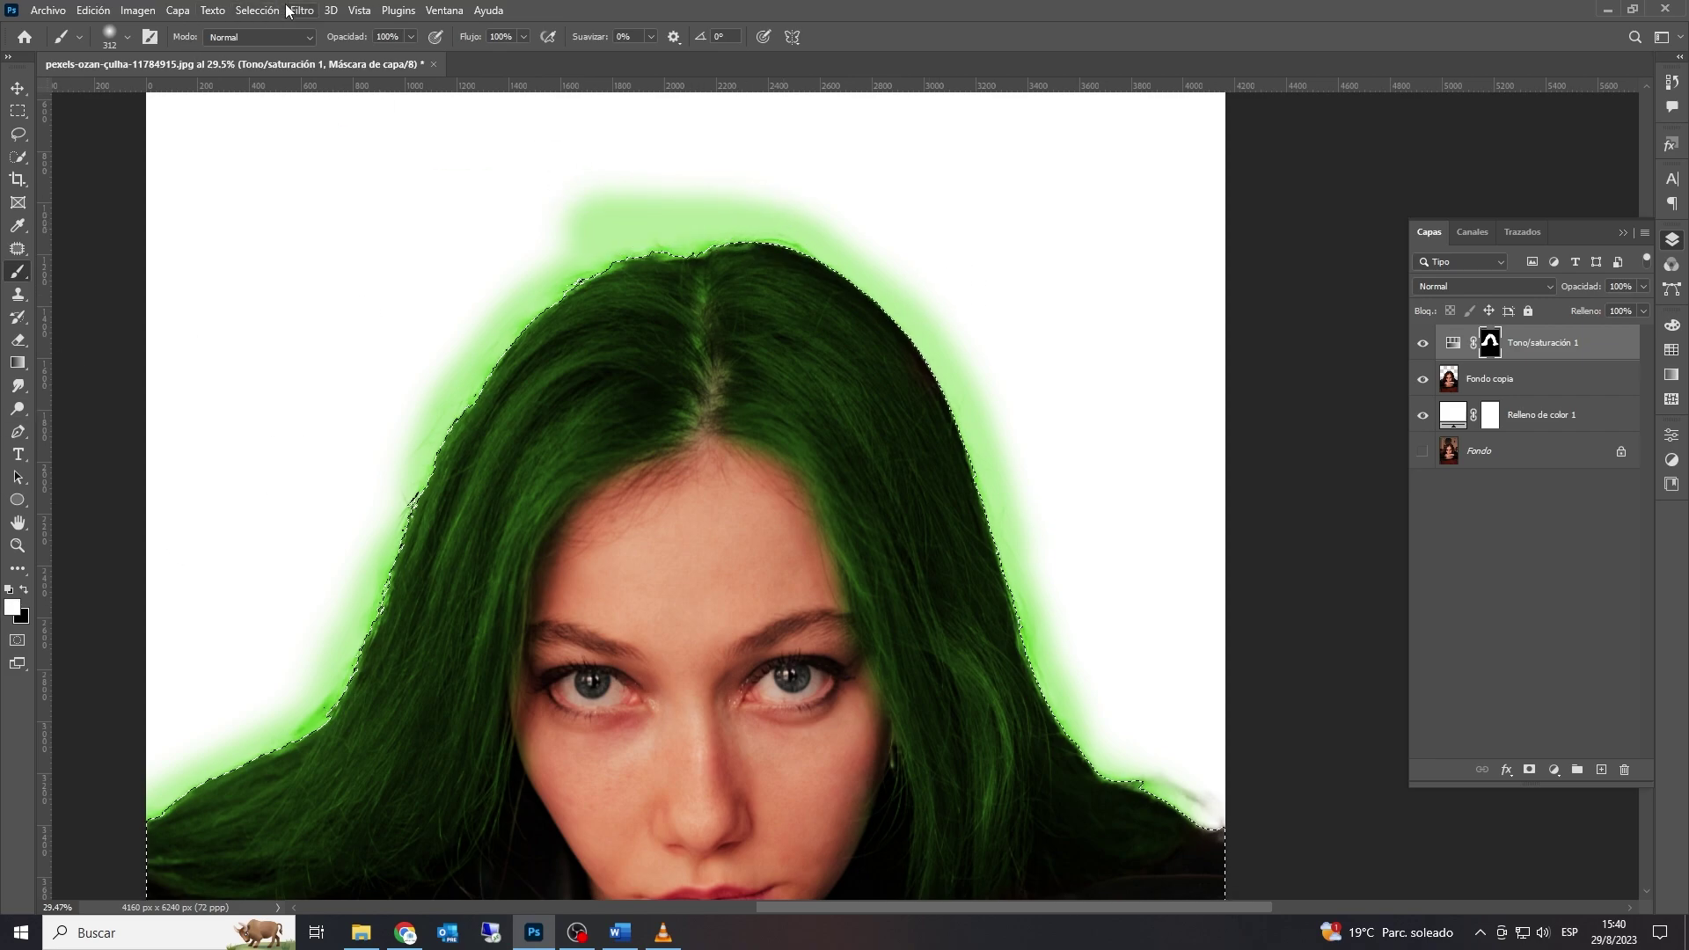
{"action": "left_click", "coordinate": [257, 11]}
{"action": "left_click", "coordinate": [291, 73]}
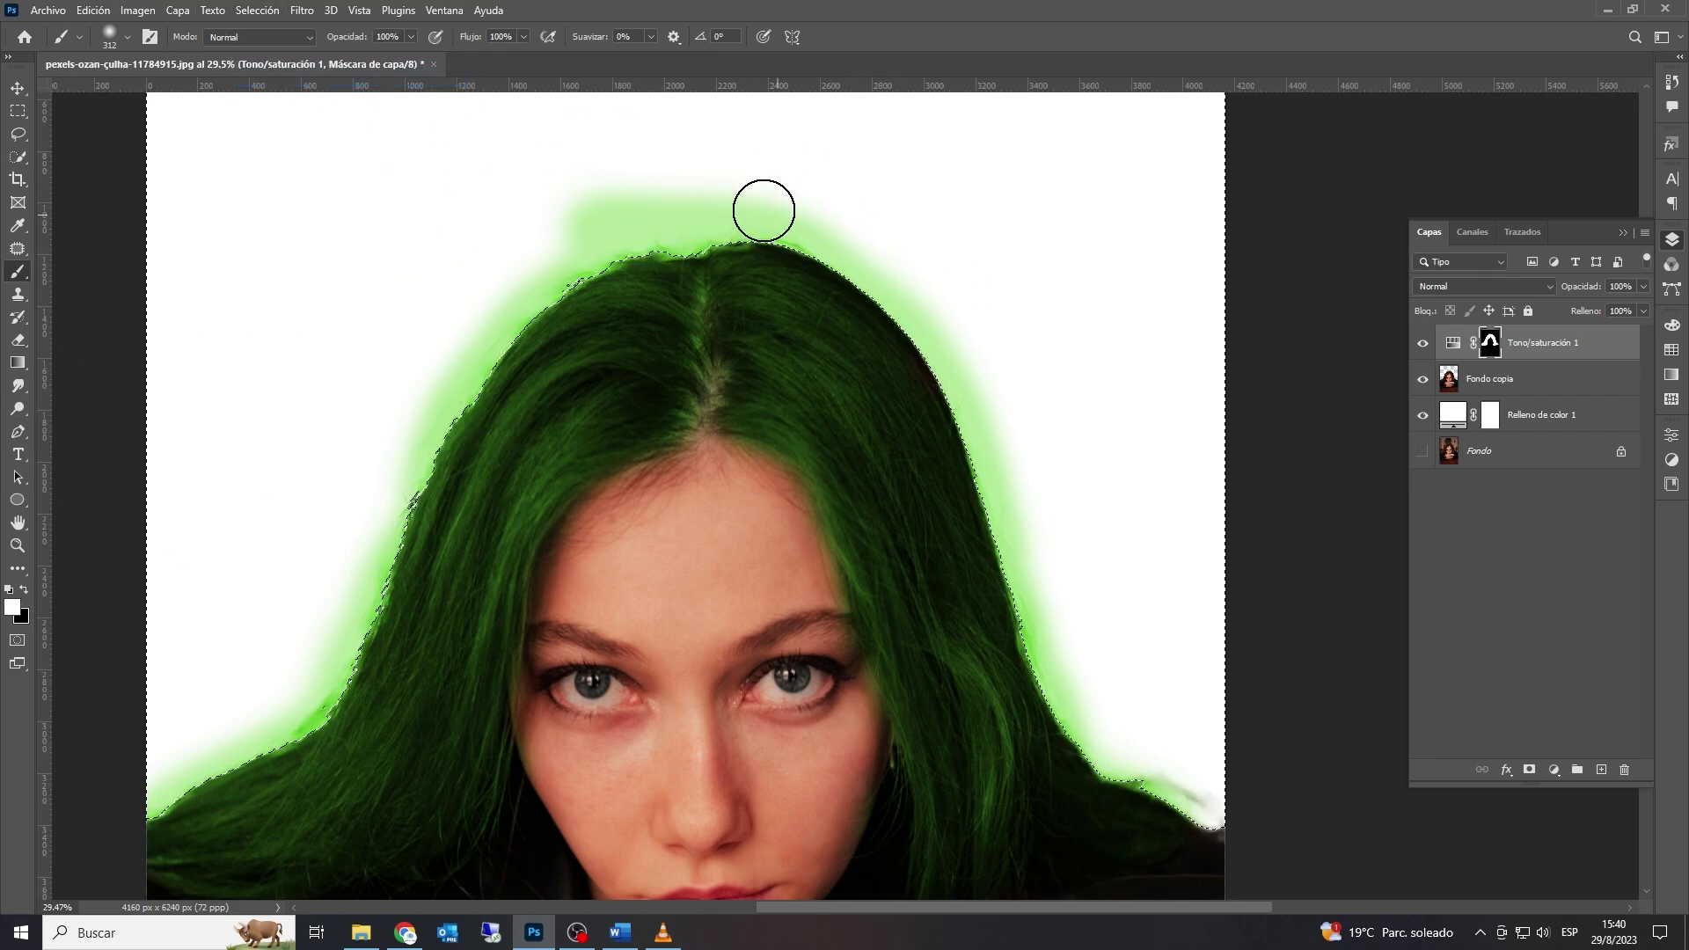
{"action": "key", "text": "x"}
{"action": "mouse_move", "coordinate": [736, 150]}
{"action": "left_mouse_down"}
{"action": "mouse_move", "coordinate": [724, 210]}
{"action": "mouse_move", "coordinate": [642, 207]}
{"action": "mouse_move", "coordinate": [613, 252]}
{"action": "mouse_move", "coordinate": [491, 324]}
{"action": "mouse_move", "coordinate": [257, 753]}
{"action": "mouse_move", "coordinate": [182, 808]}
{"action": "mouse_move", "coordinate": [314, 697]}
{"action": "mouse_move", "coordinate": [493, 372]}
{"action": "mouse_move", "coordinate": [621, 254]}
{"action": "mouse_move", "coordinate": [776, 226]}
{"action": "mouse_move", "coordinate": [920, 386]}
{"action": "mouse_move", "coordinate": [944, 391]}
{"action": "mouse_move", "coordinate": [929, 373]}
{"action": "mouse_move", "coordinate": [967, 556]}
{"action": "mouse_move", "coordinate": [1068, 767]}
{"action": "mouse_move", "coordinate": [1226, 845]}
{"action": "left_mouse_up"}
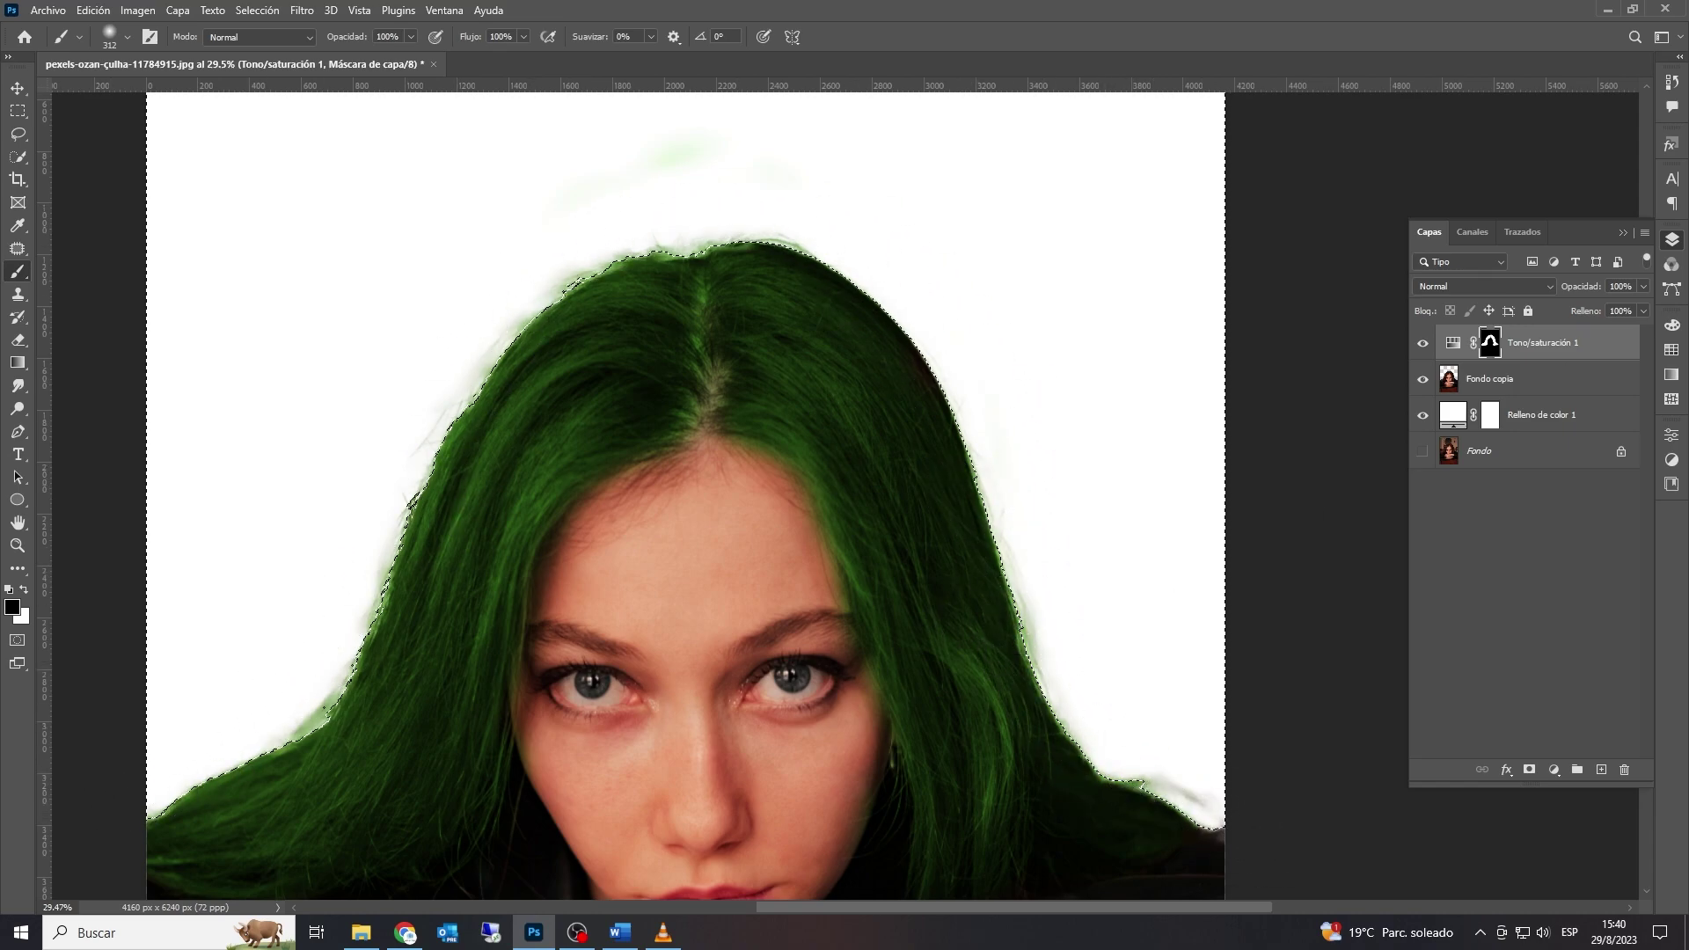
Step: Hide the white fill layer, show the original Fondo layer, and clear the selection
{"action": "left_click", "coordinate": [1423, 414]}
{"action": "left_click", "coordinate": [1423, 450]}
{"action": "key", "text": "ctrl+minus"}
{"action": "key", "text": "ctrl+minus"}
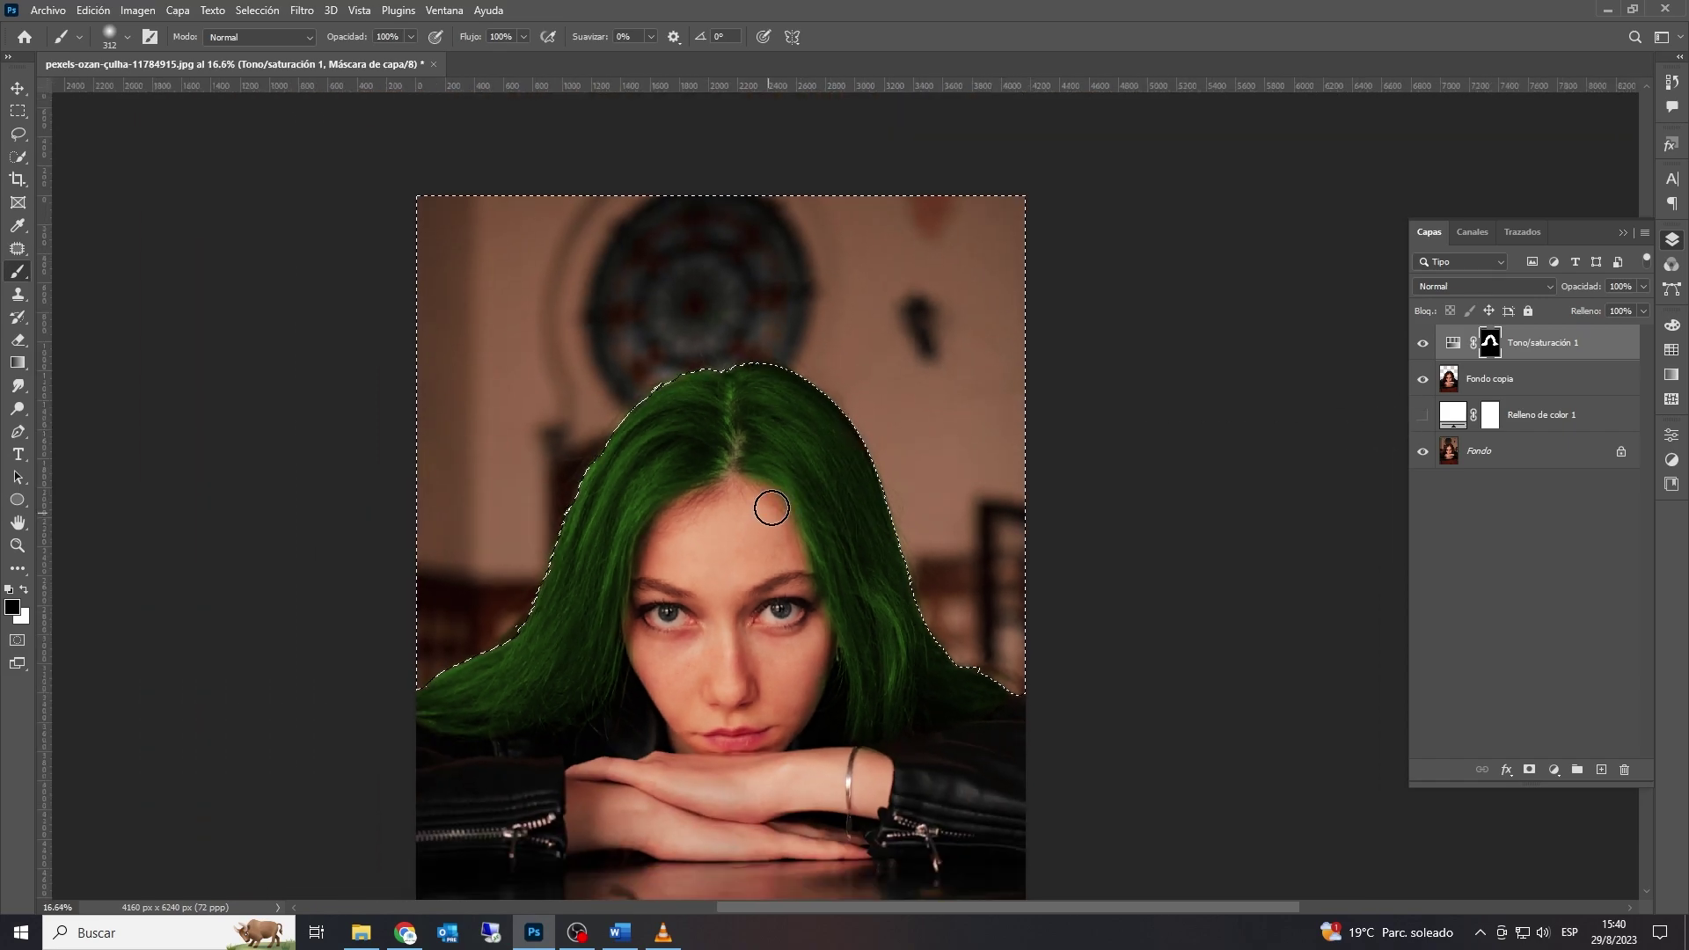
{"action": "key", "text": "ctrl+d"}
{"action": "scroll", "coordinate": [873, 455], "scroll_direction": "down", "scroll_amount": 1}
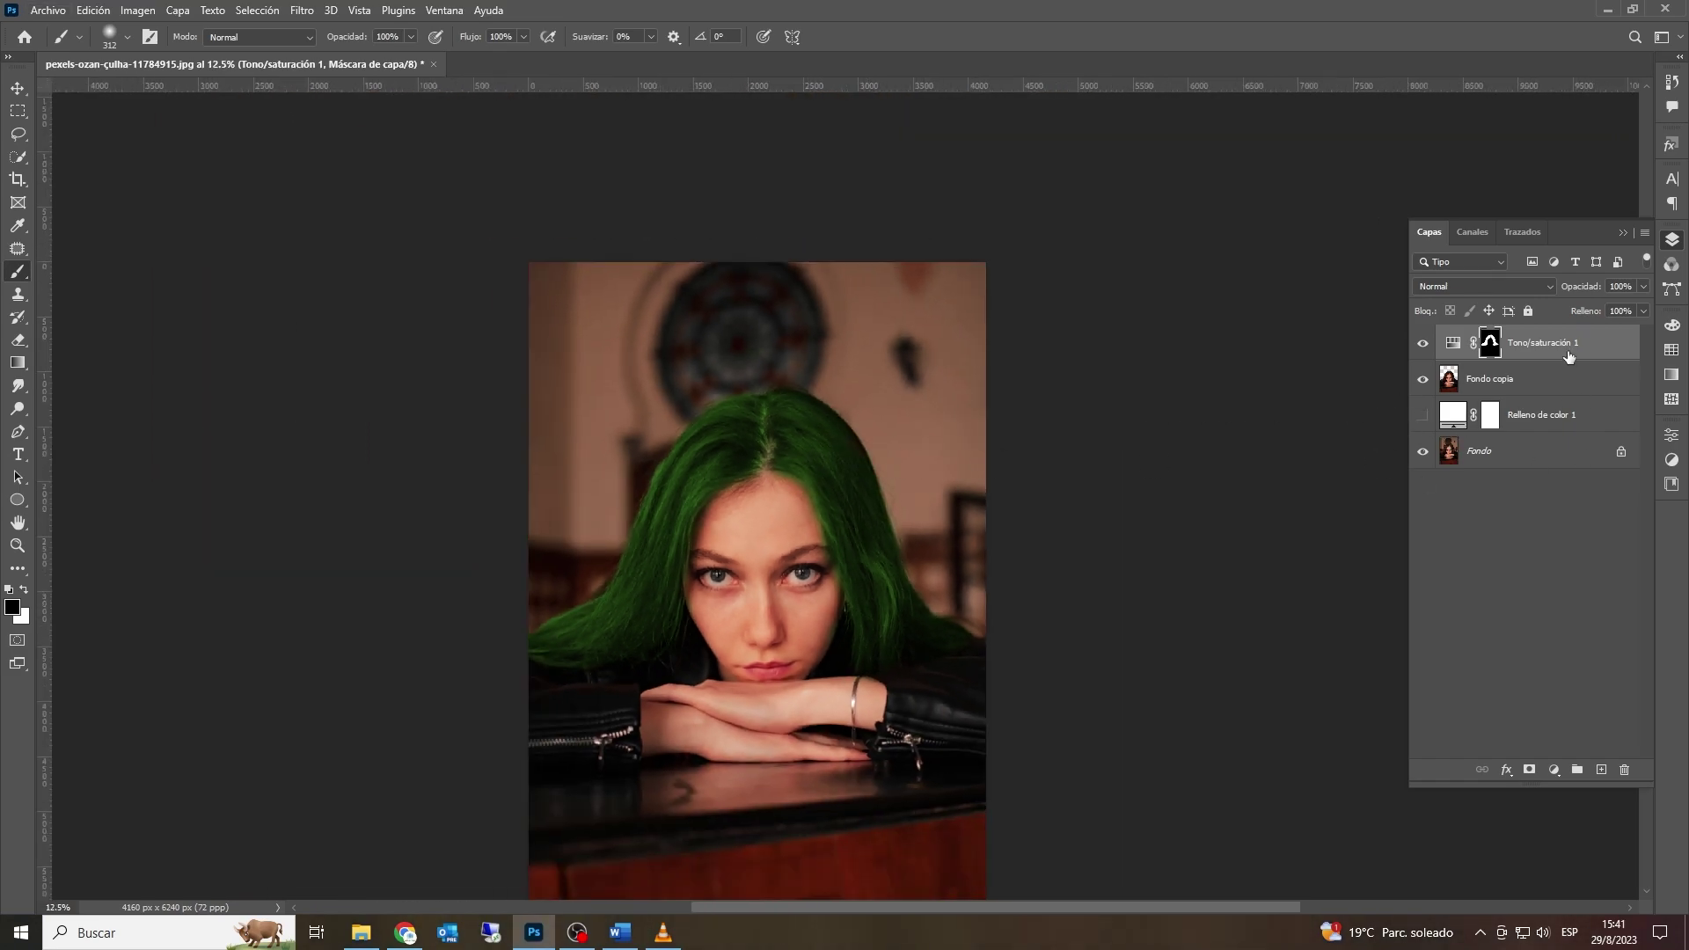
Step: Add a Channel Mixer adjustment layer on top, setting the red output channel to red +107, green -48 and blue +3
{"action": "left_click", "coordinate": [1554, 770]}
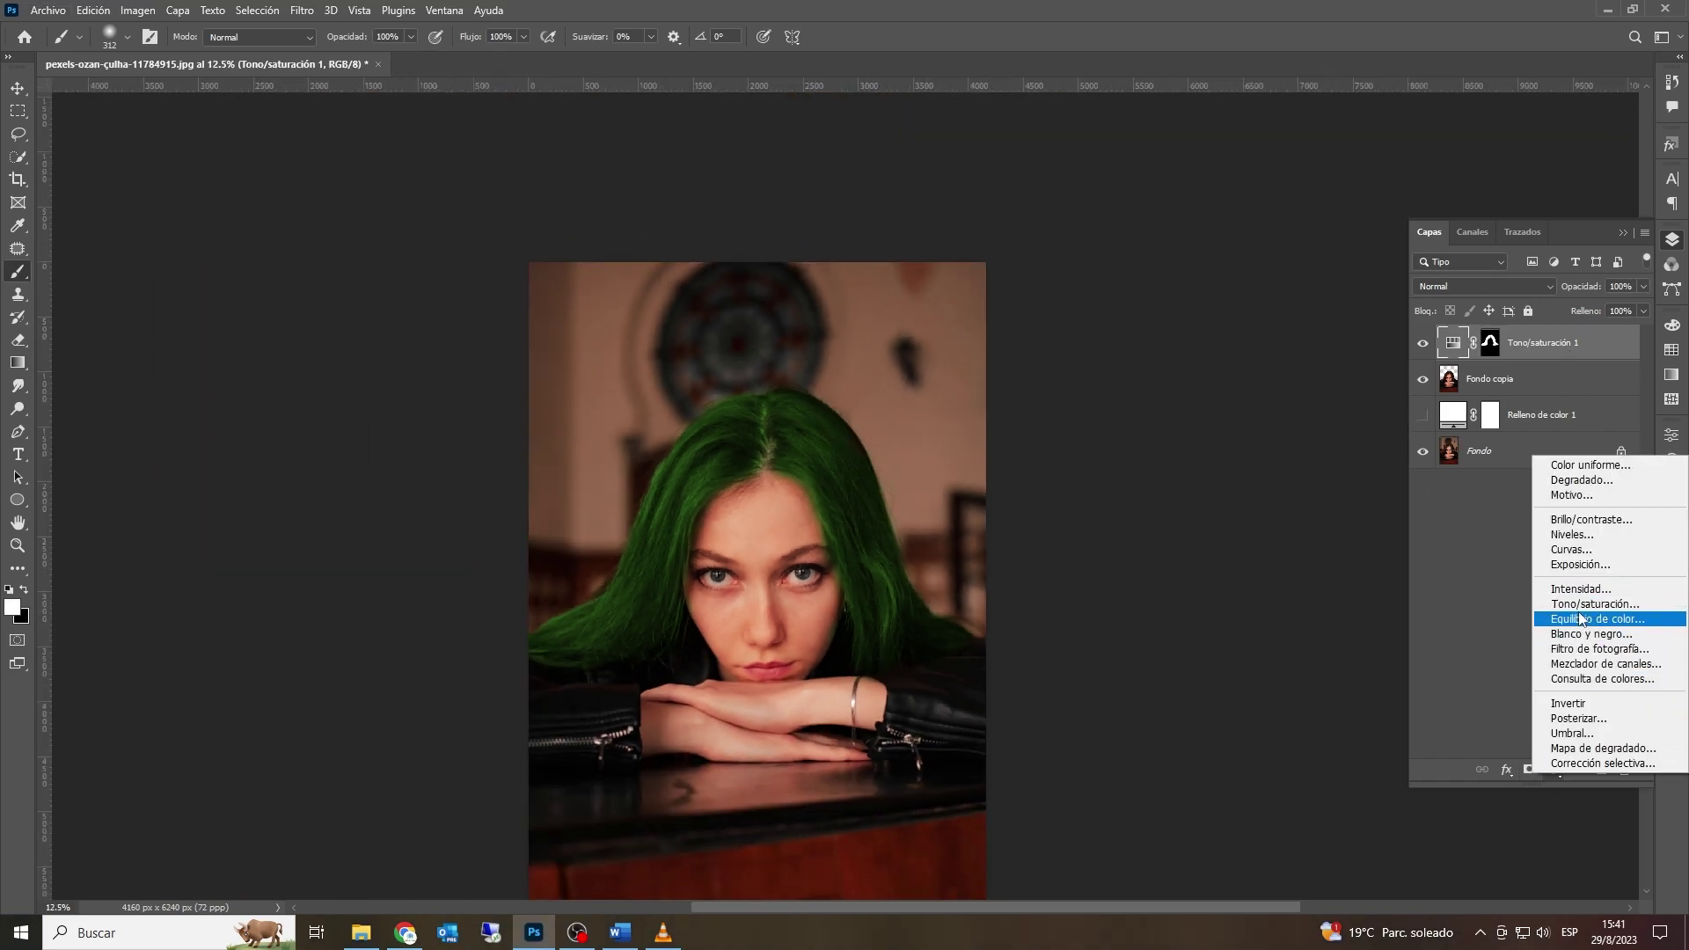
{"action": "left_click", "coordinate": [1606, 663]}
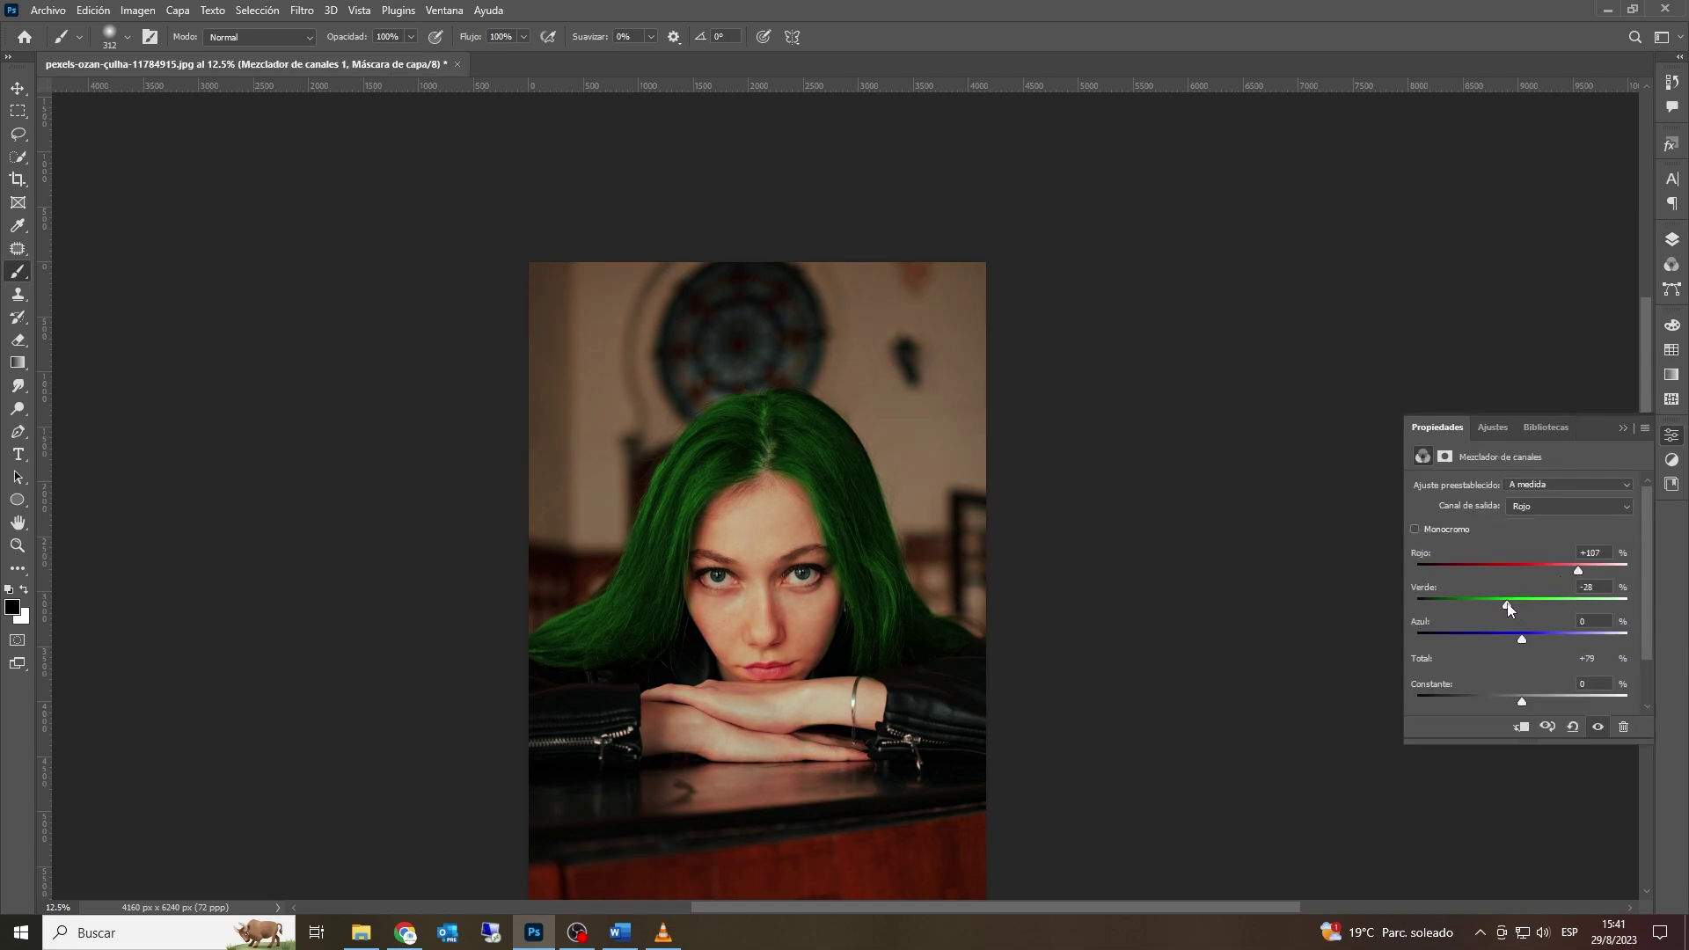
{"action": "left_click_drag", "start_coordinate": [1523, 640], "coordinate": [1528, 641]}
{"action": "left_click_drag", "start_coordinate": [1524, 698], "coordinate": [1518, 677]}
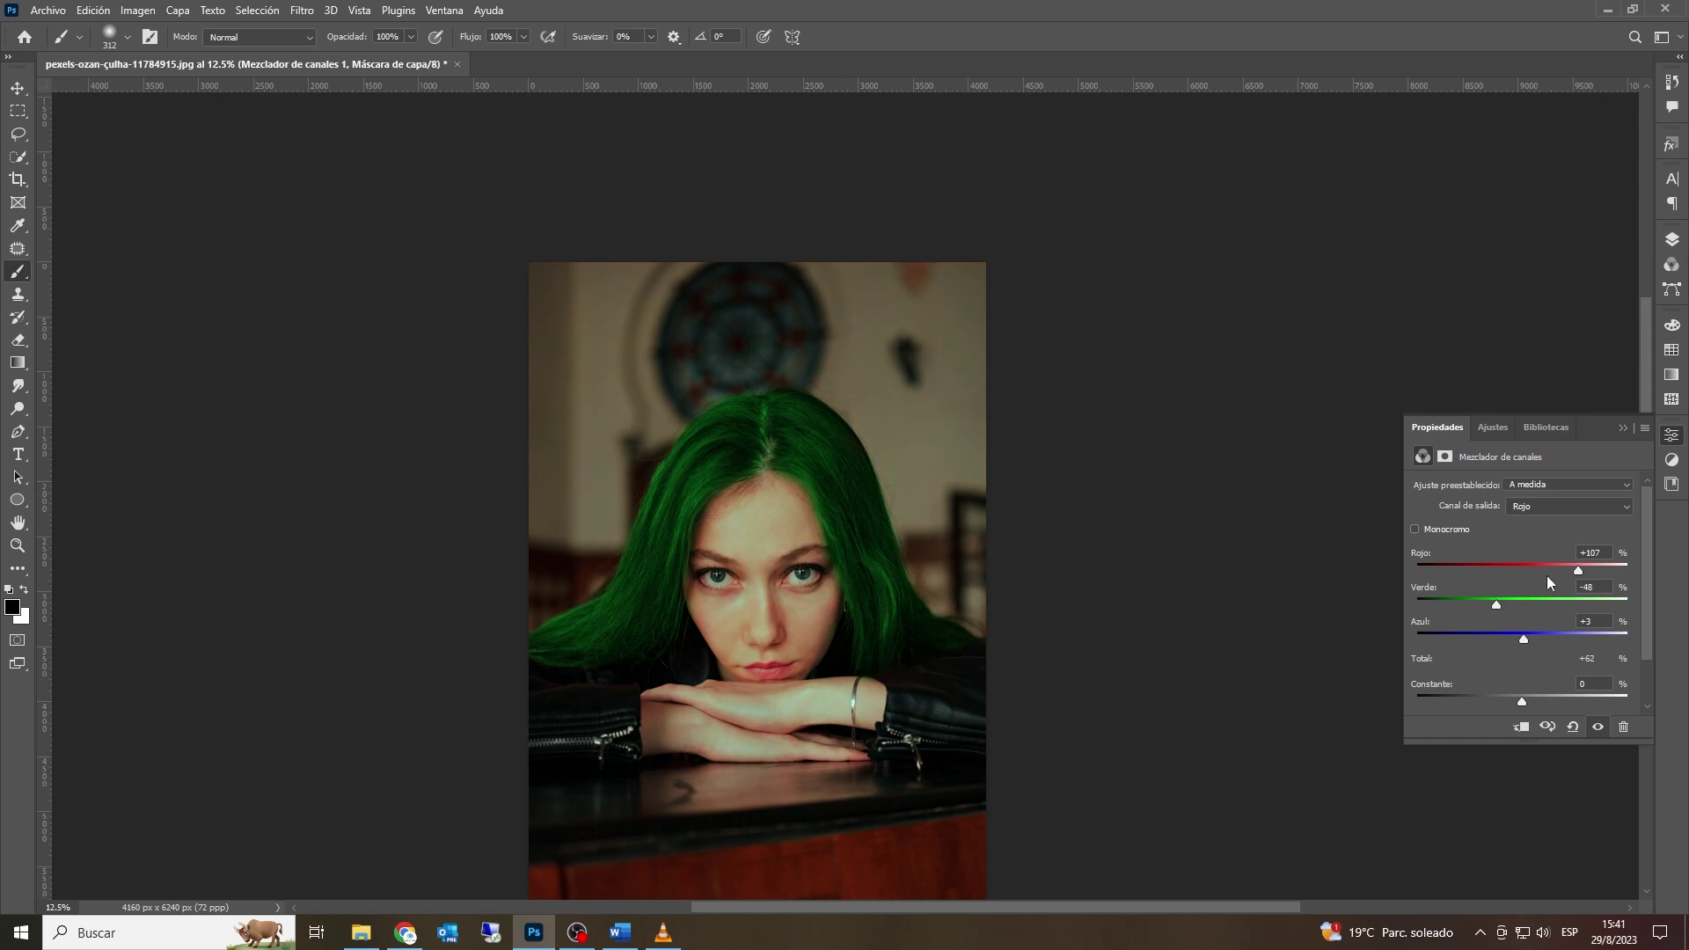
{"action": "left_click", "coordinate": [1670, 243]}
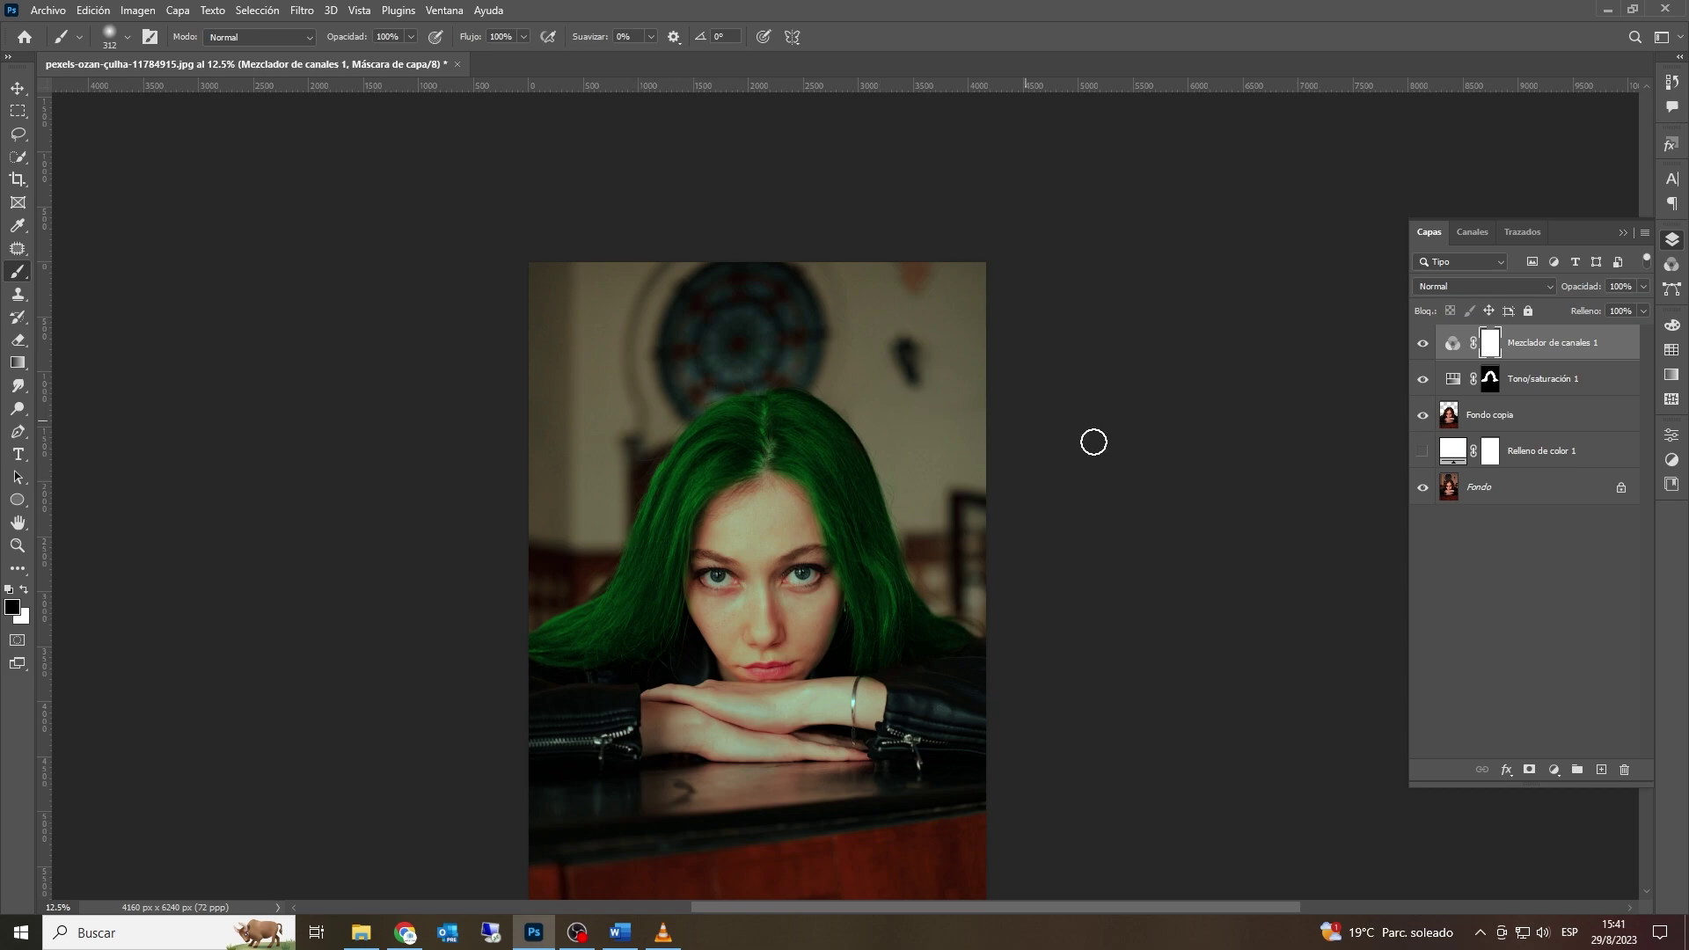
Step: Add a Hue/Saturation adjustment layer on top with saturation set to -25
{"action": "left_click", "coordinate": [1555, 769]}
{"action": "left_click", "coordinate": [1561, 591]}
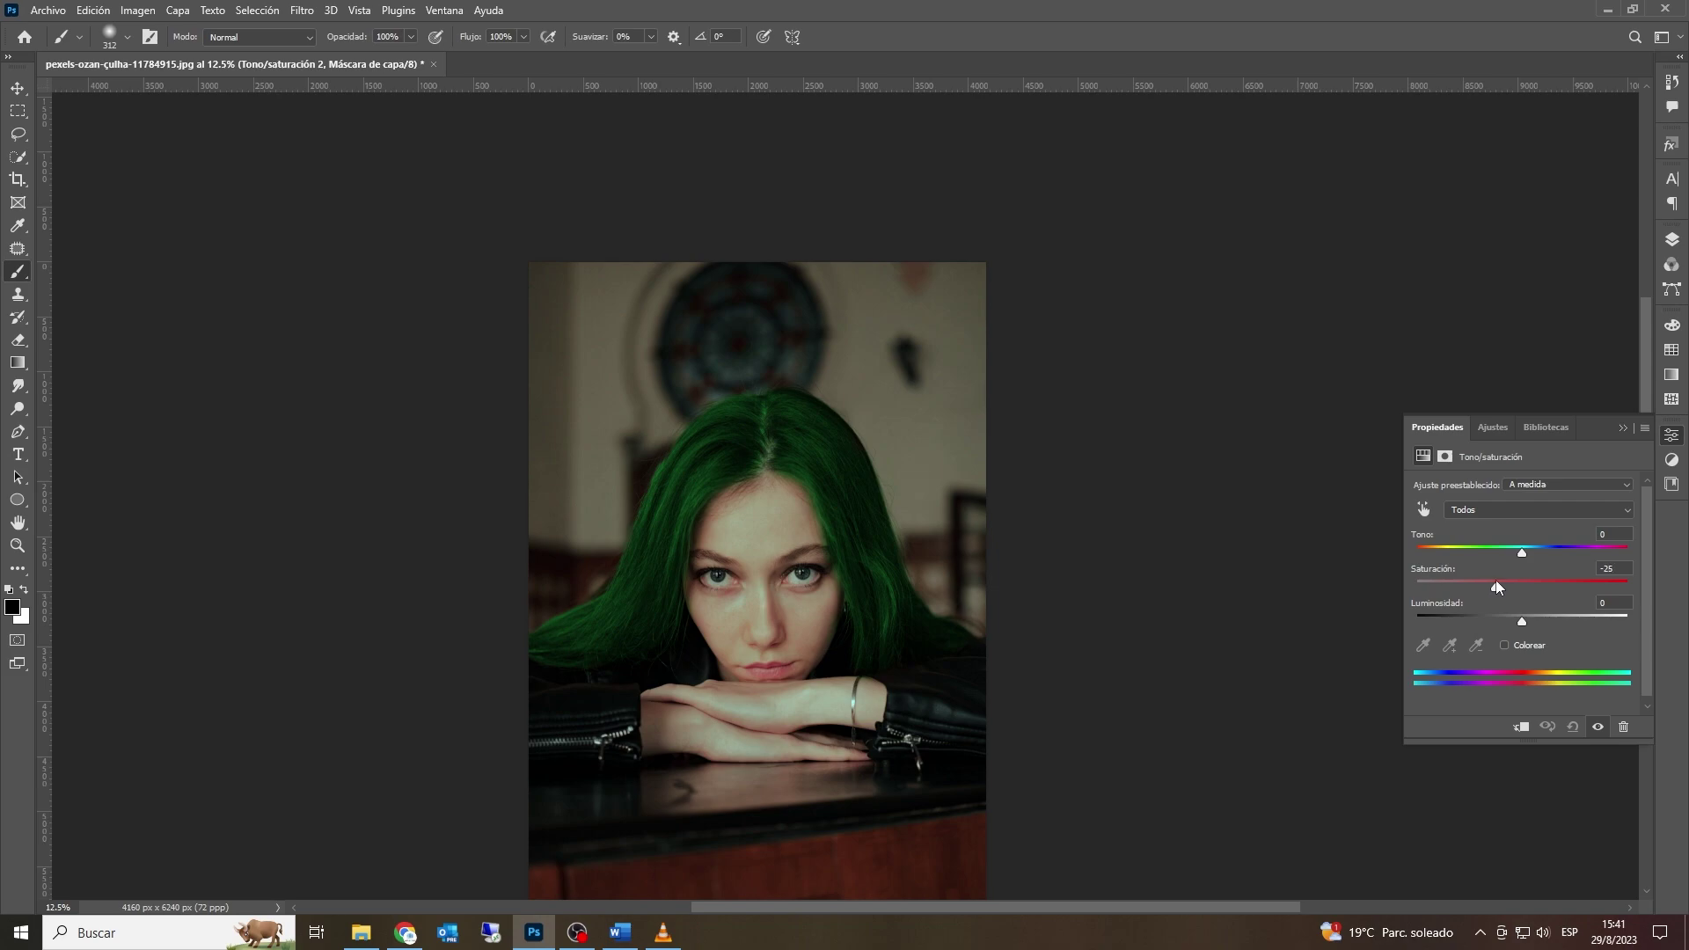
{"action": "left_click", "coordinate": [1671, 239]}
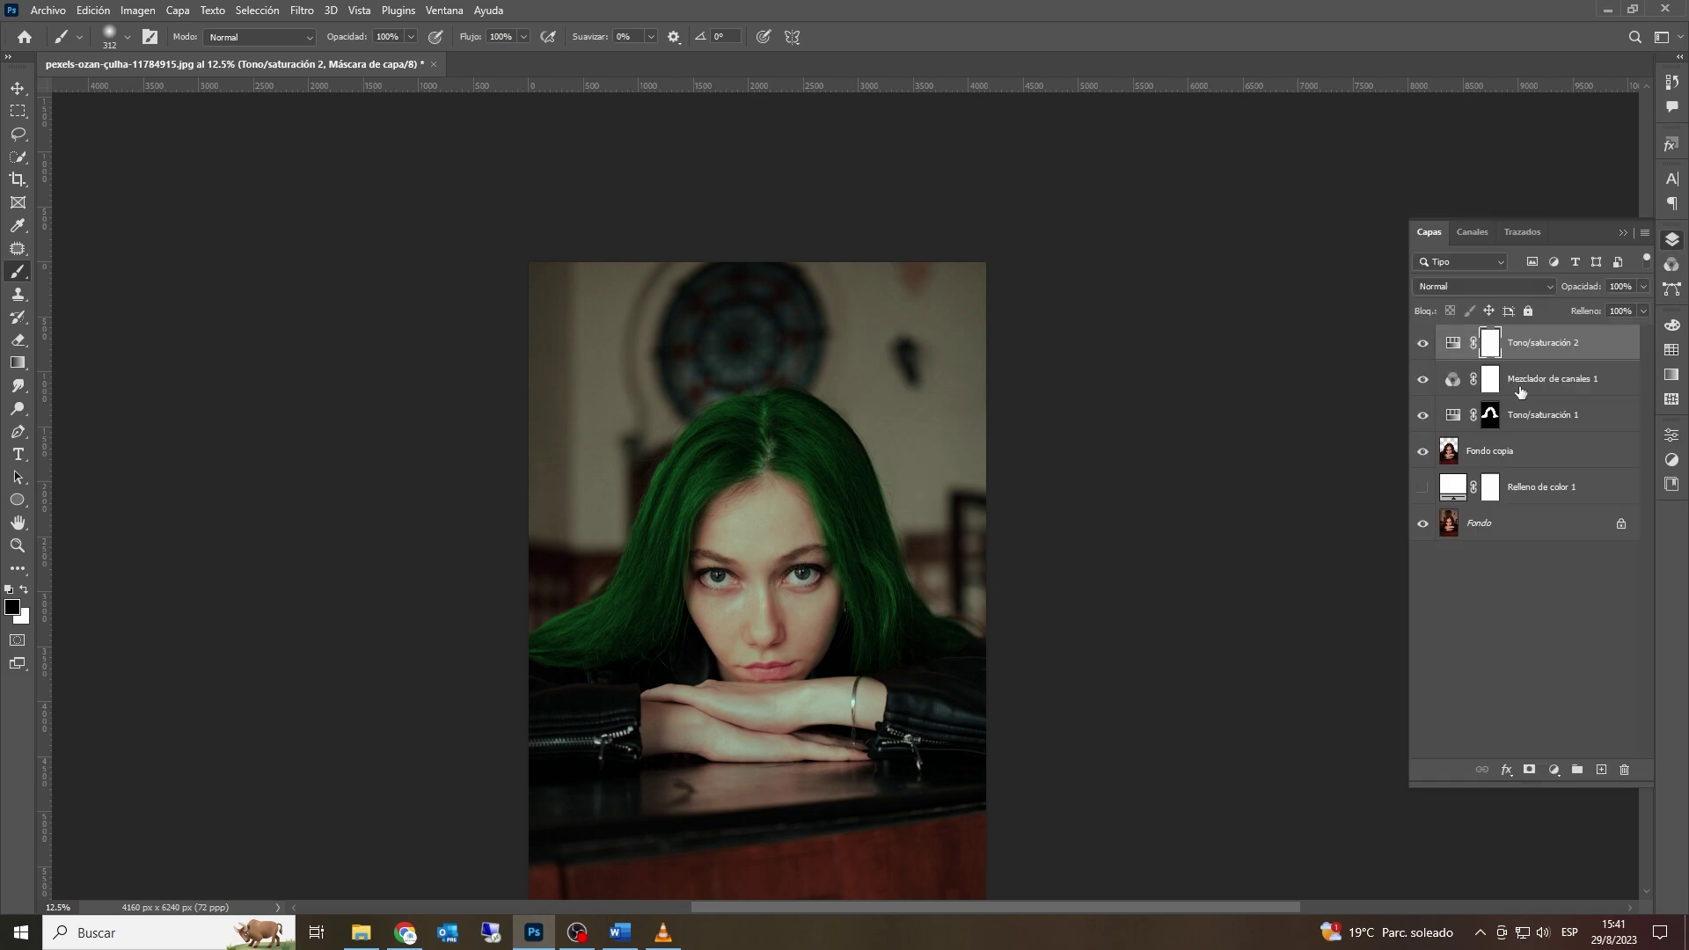
Step: Select the woman's whole face on the Fondo copia layer with the Quick Selection tool
{"action": "left_click", "coordinate": [1547, 450]}
{"action": "scroll", "coordinate": [743, 616], "scroll_direction": "down", "scroll_amount": 2}
{"action": "key", "text": "x"}
{"action": "key", "text": "z"}
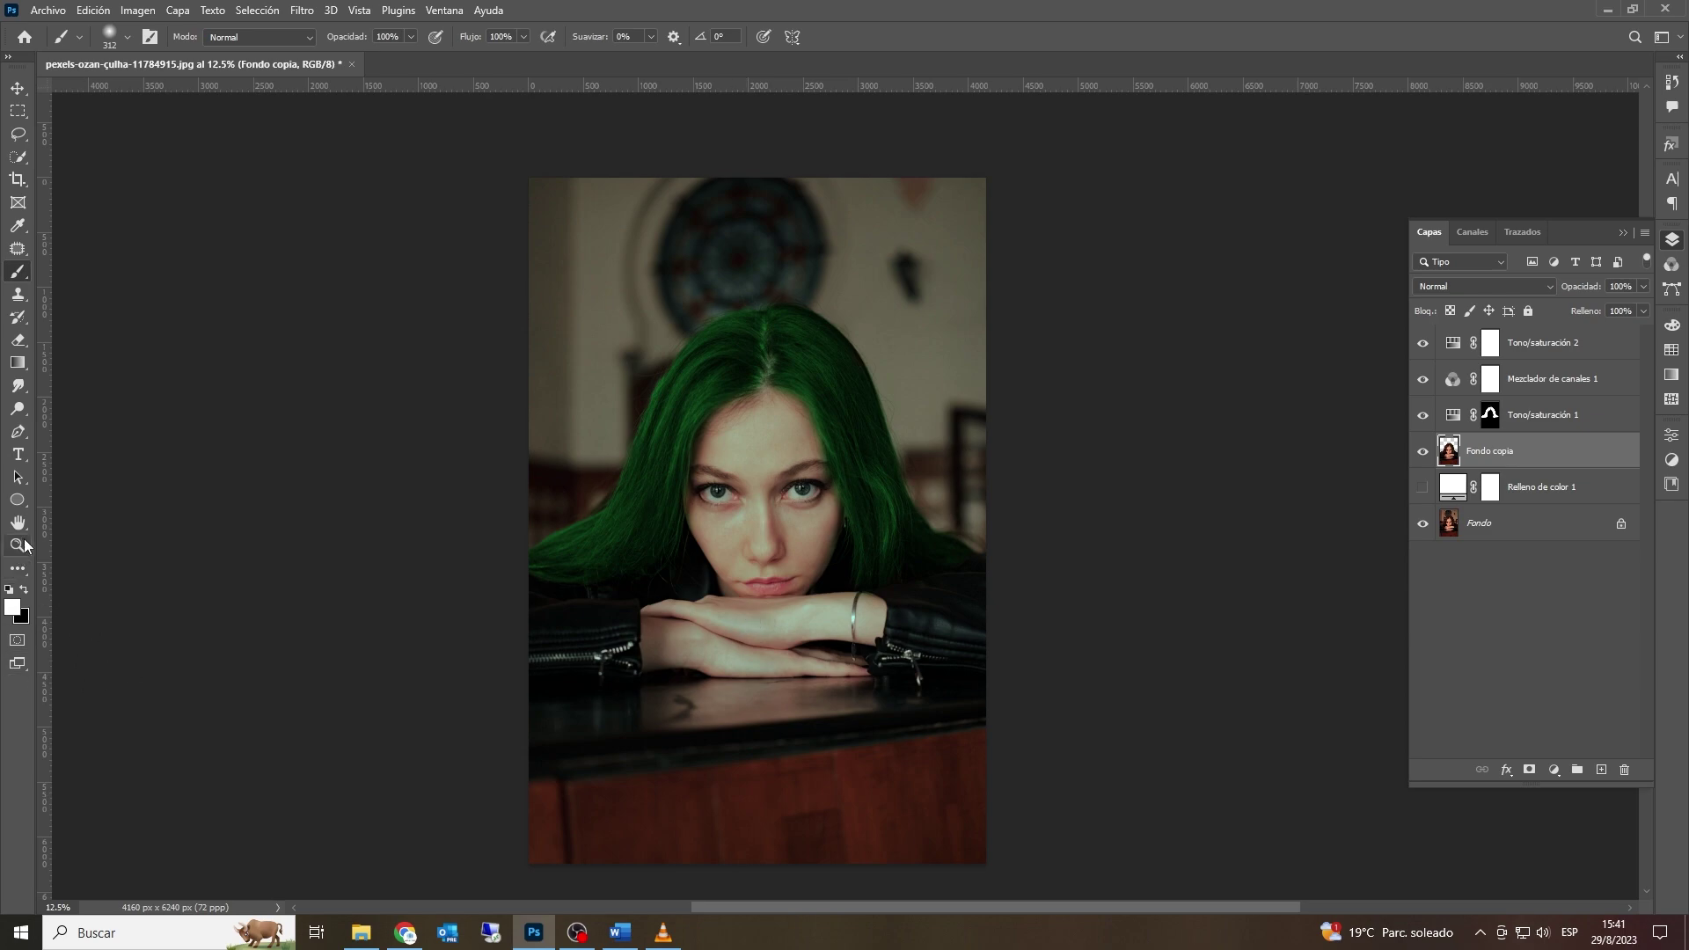
{"action": "right_click", "coordinate": [709, 491]}
{"action": "left_click", "coordinate": [709, 490]}
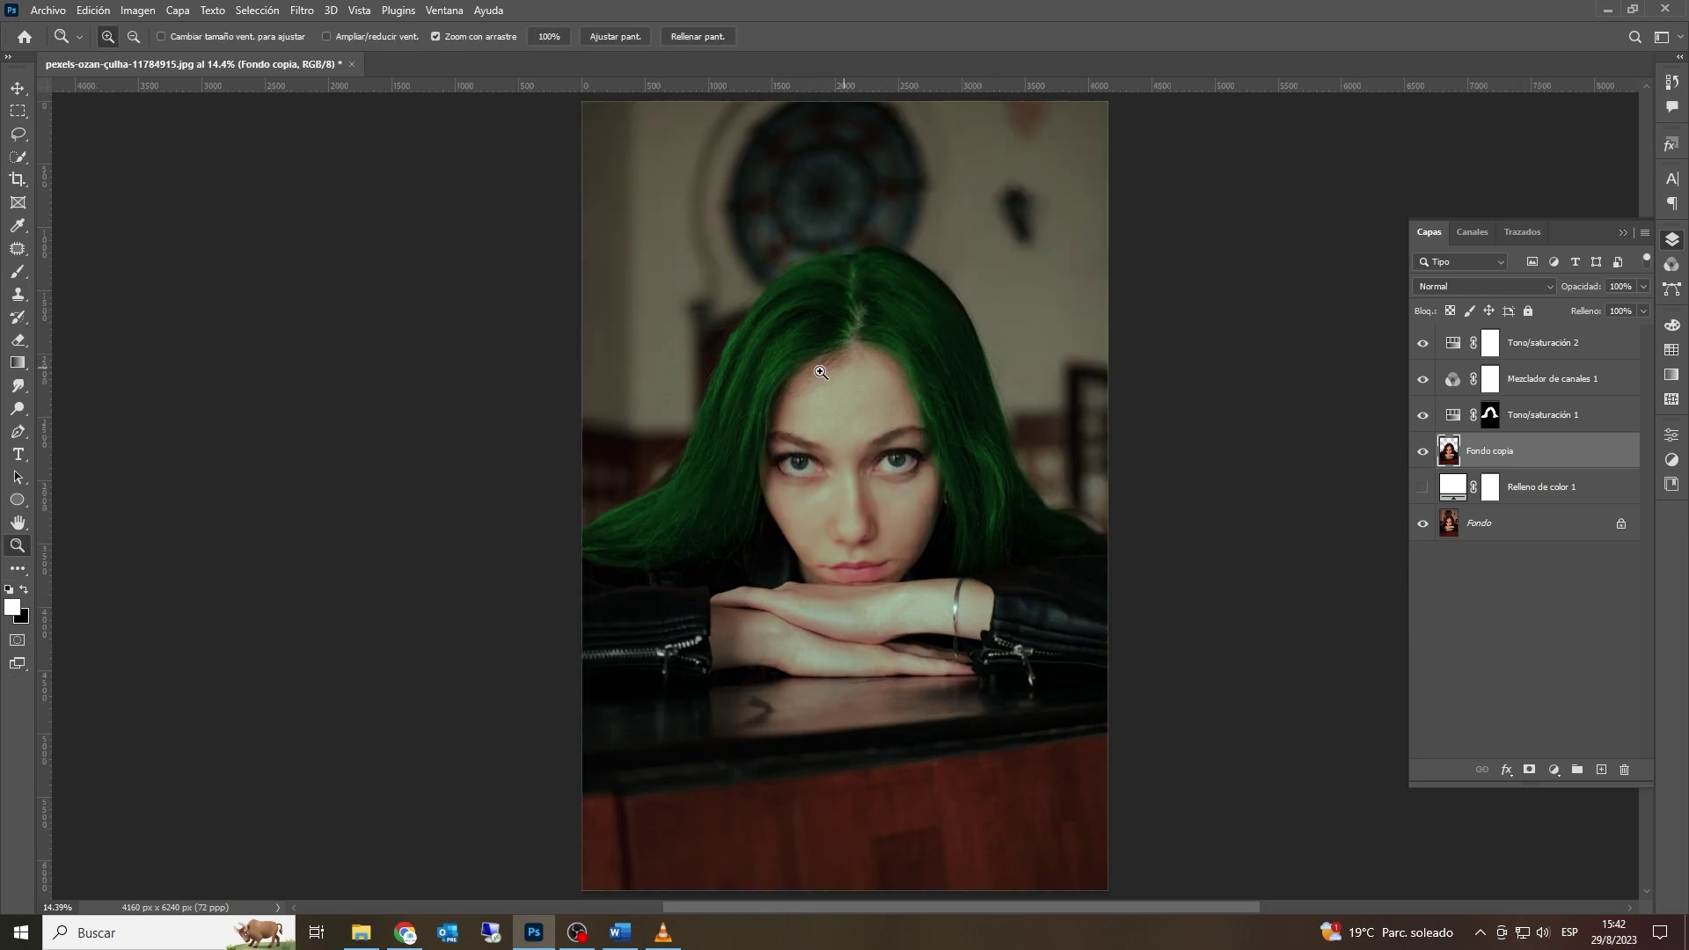
{"action": "left_click", "coordinate": [21, 155]}
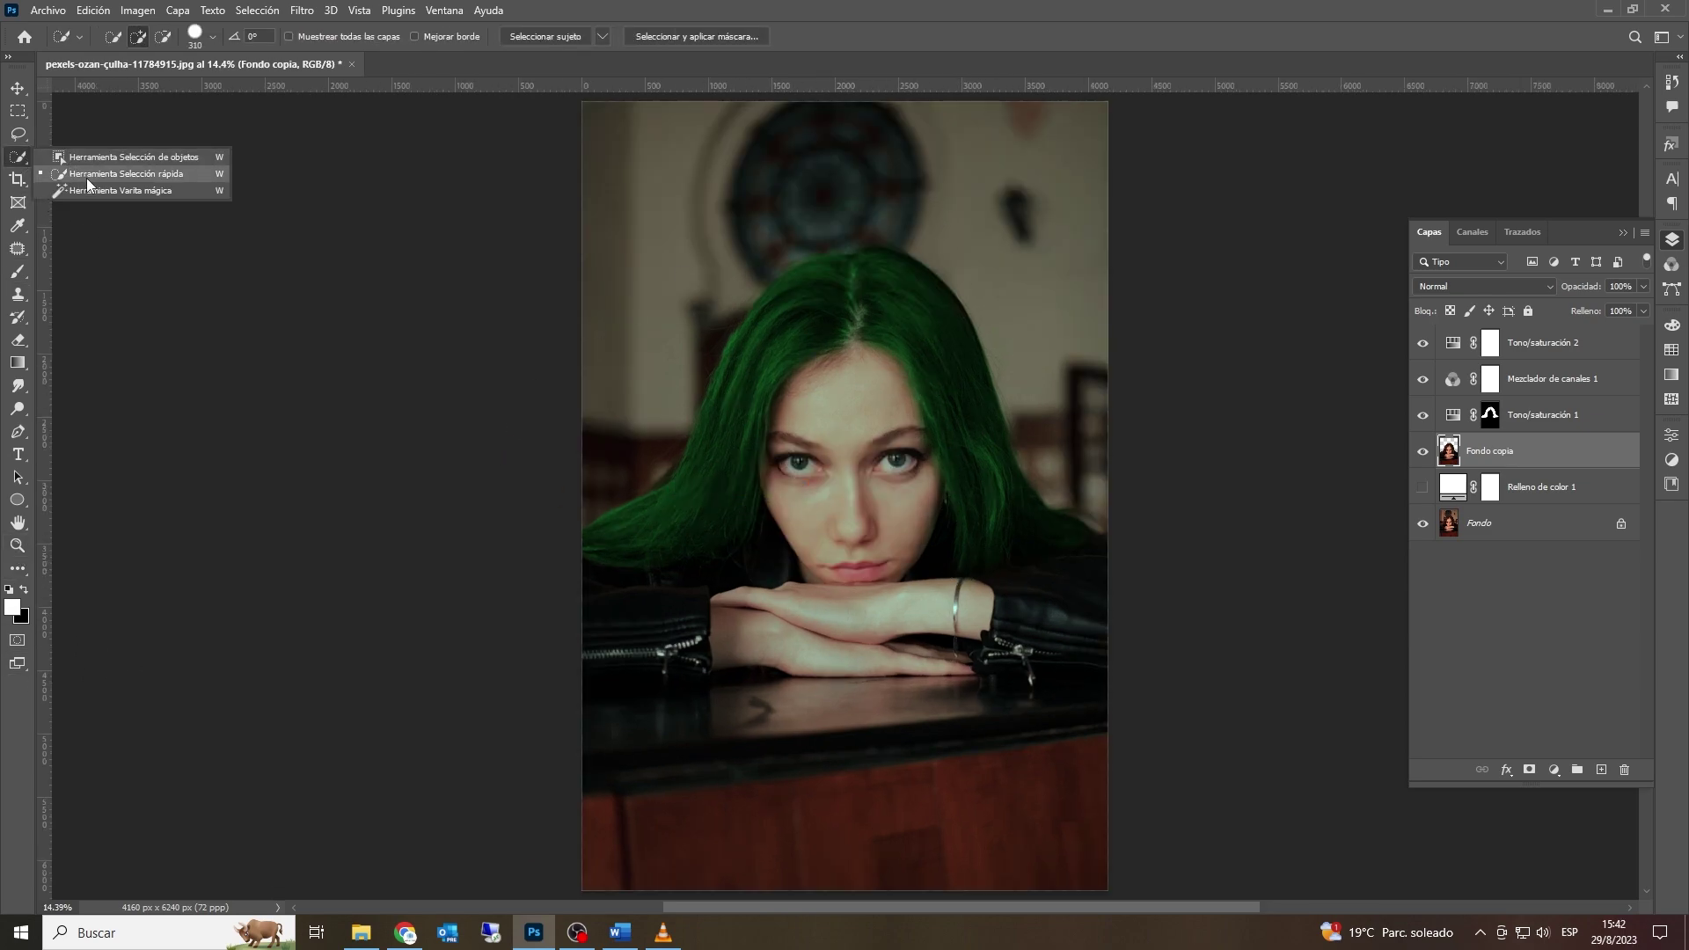
{"action": "left_click", "coordinate": [77, 173]}
{"action": "mouse_move", "coordinate": [842, 407]}
{"action": "left_mouse_down"}
{"action": "mouse_move", "coordinate": [844, 513]}
{"action": "mouse_move", "coordinate": [864, 544]}
{"action": "mouse_move", "coordinate": [893, 449]}
{"action": "mouse_move", "coordinate": [914, 464]}
{"action": "mouse_move", "coordinate": [785, 444]}
{"action": "left_mouse_up"}
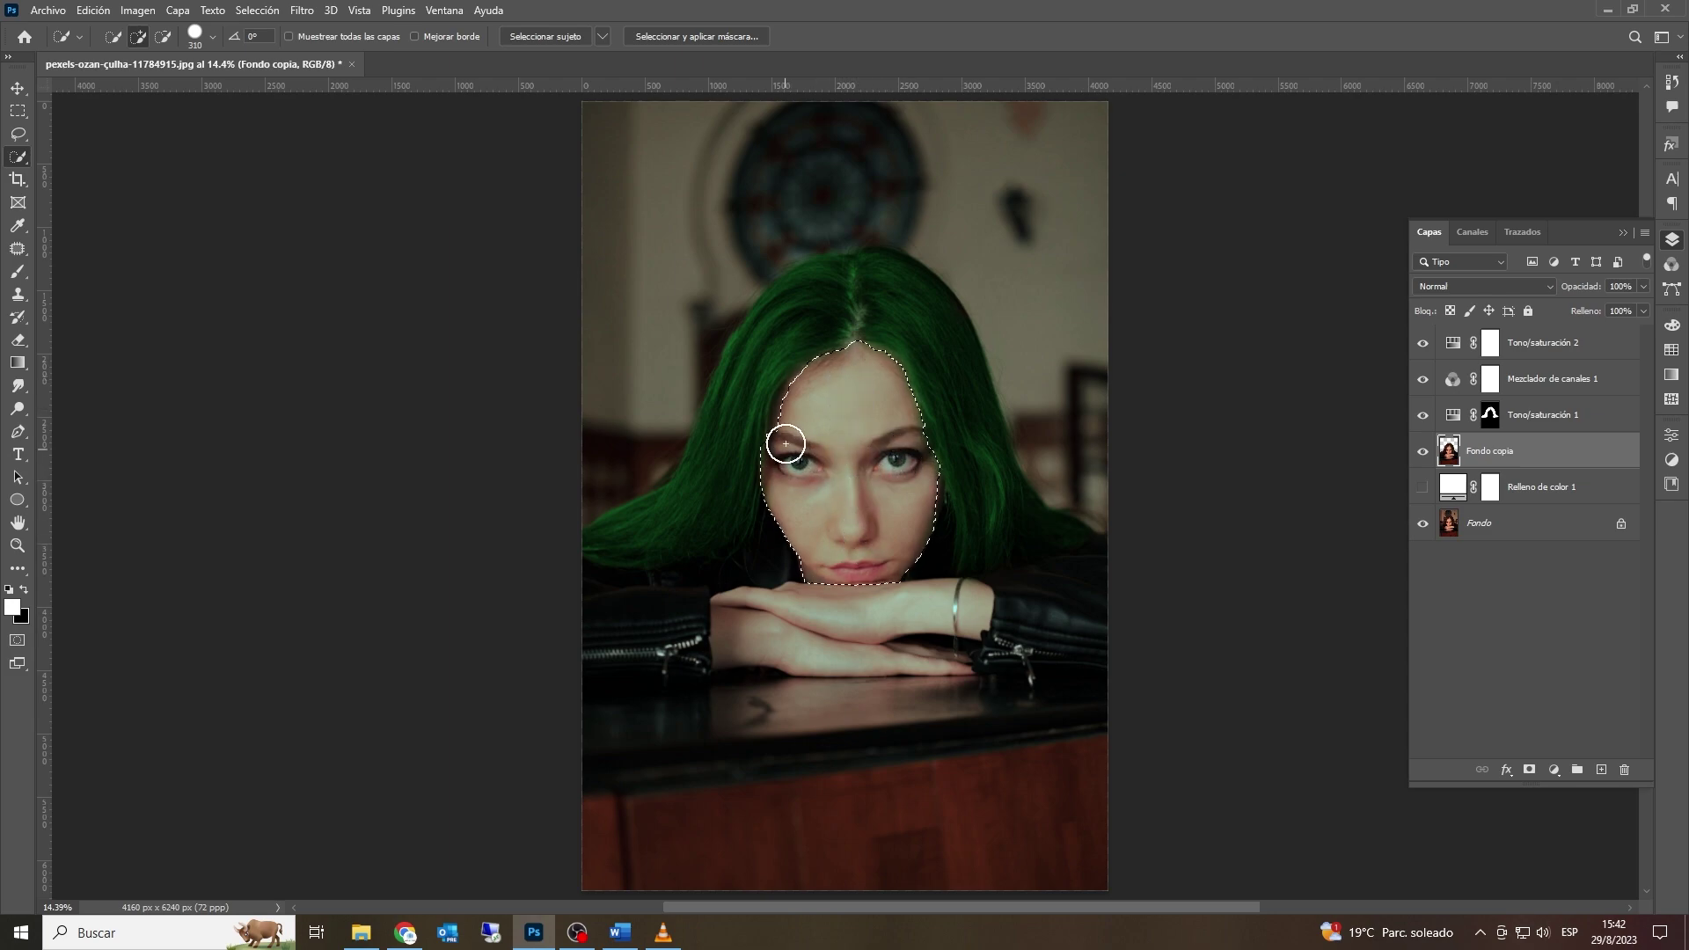
Step: Subtract the lower face from the selection with the Lasso, cutting across the nose just below the eyes
{"action": "left_click", "coordinate": [17, 134]}
{"action": "mouse_move", "coordinate": [782, 375]}
{"action": "left_mouse_down"}
{"action": "mouse_move", "coordinate": [771, 404]}
{"action": "mouse_move", "coordinate": [743, 408]}
{"action": "mouse_move", "coordinate": [789, 363]}
{"action": "left_mouse_up"}
{"action": "left_click_drag", "start_coordinate": [822, 583], "coordinate": [780, 587]}
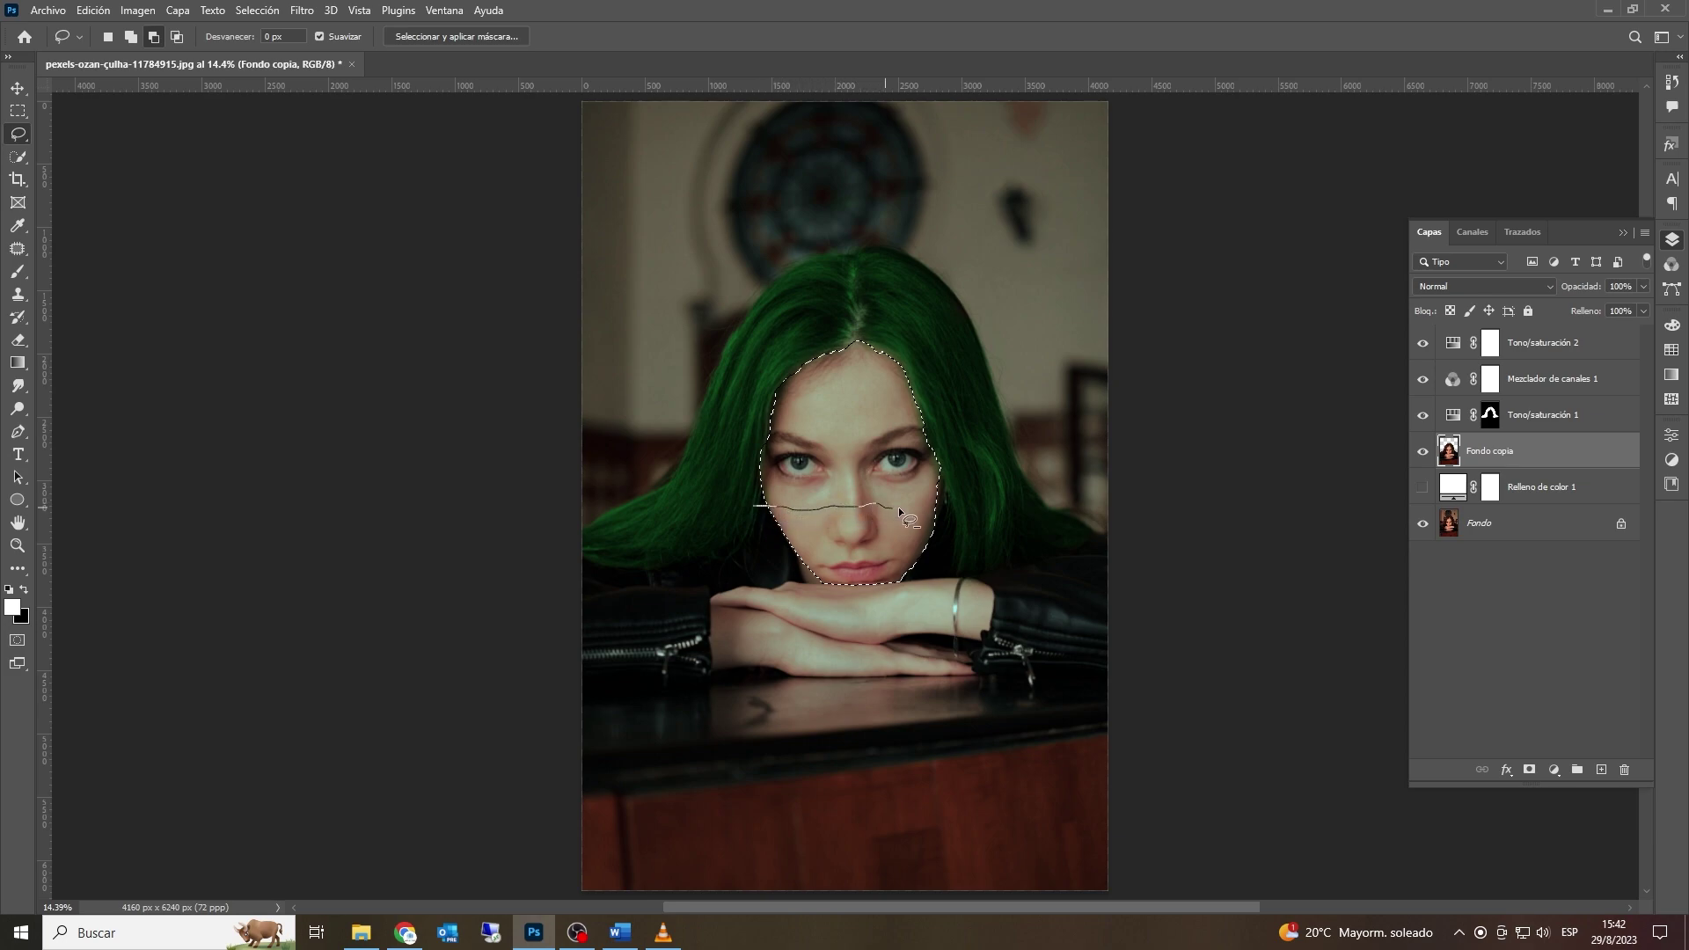
{"action": "mouse_move", "coordinate": [968, 517]}
{"action": "left_mouse_down"}
{"action": "mouse_move", "coordinate": [933, 620]}
{"action": "mouse_move", "coordinate": [760, 637]}
{"action": "left_mouse_up"}
Step: Refine the selection's edges along the hairline, face sides and nose cut in Select and Mask, and output it as a layer mask
{"action": "left_click", "coordinate": [467, 36]}
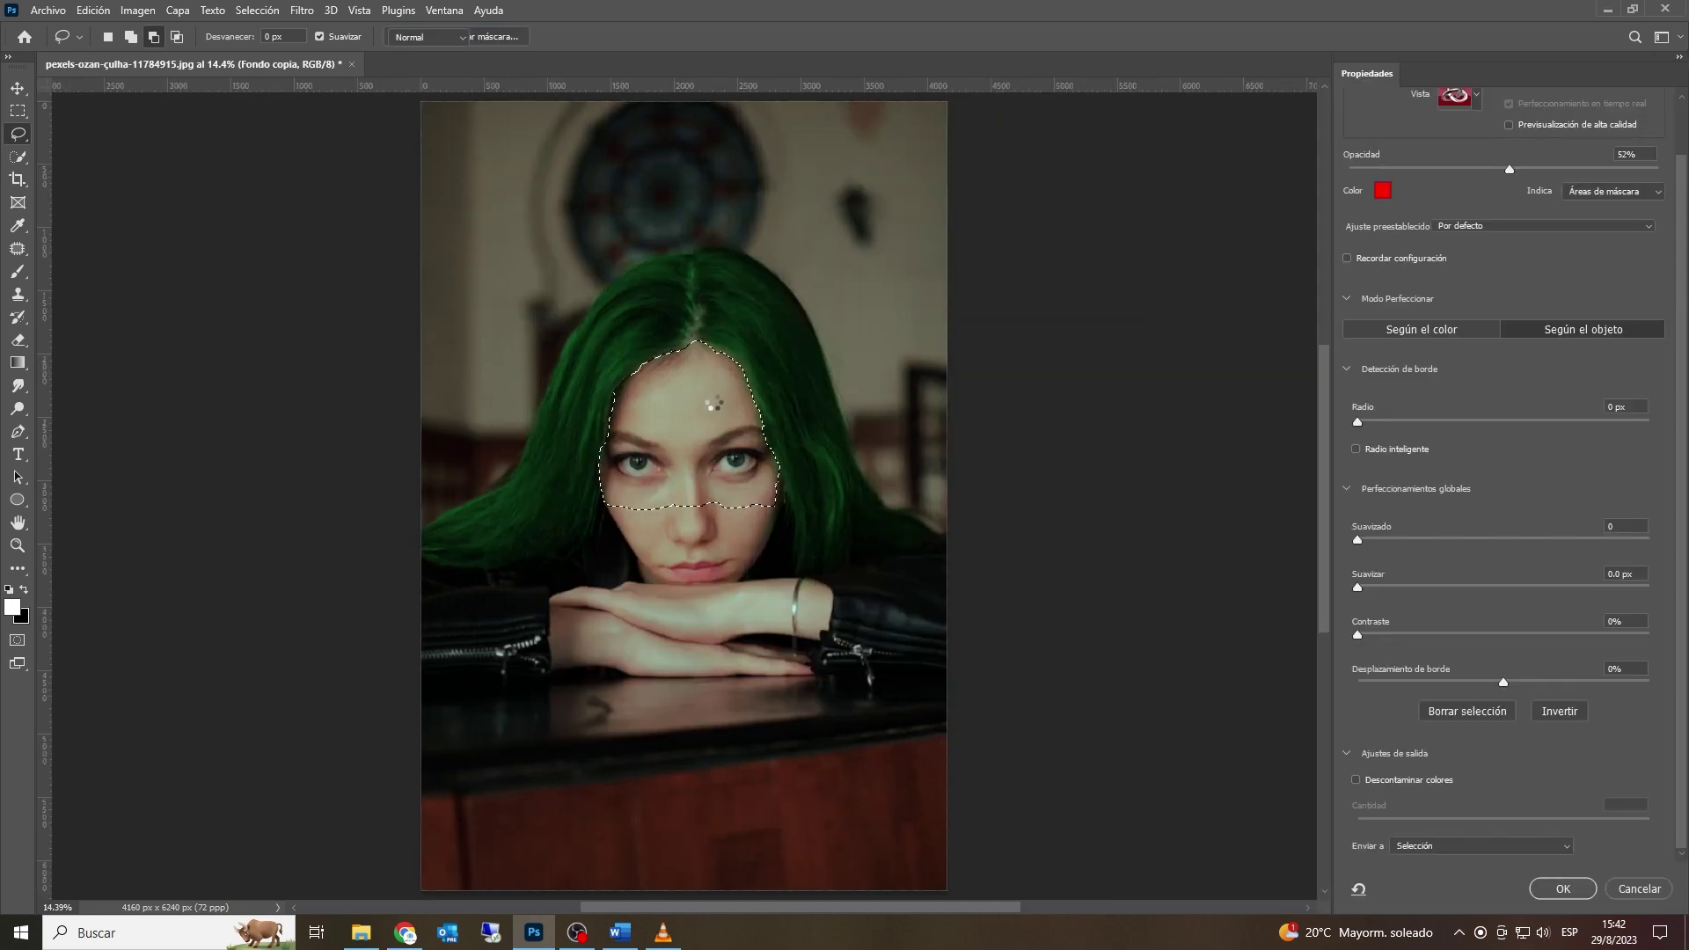
{"action": "scroll", "coordinate": [693, 405], "scroll_direction": "up", "scroll_amount": 3}
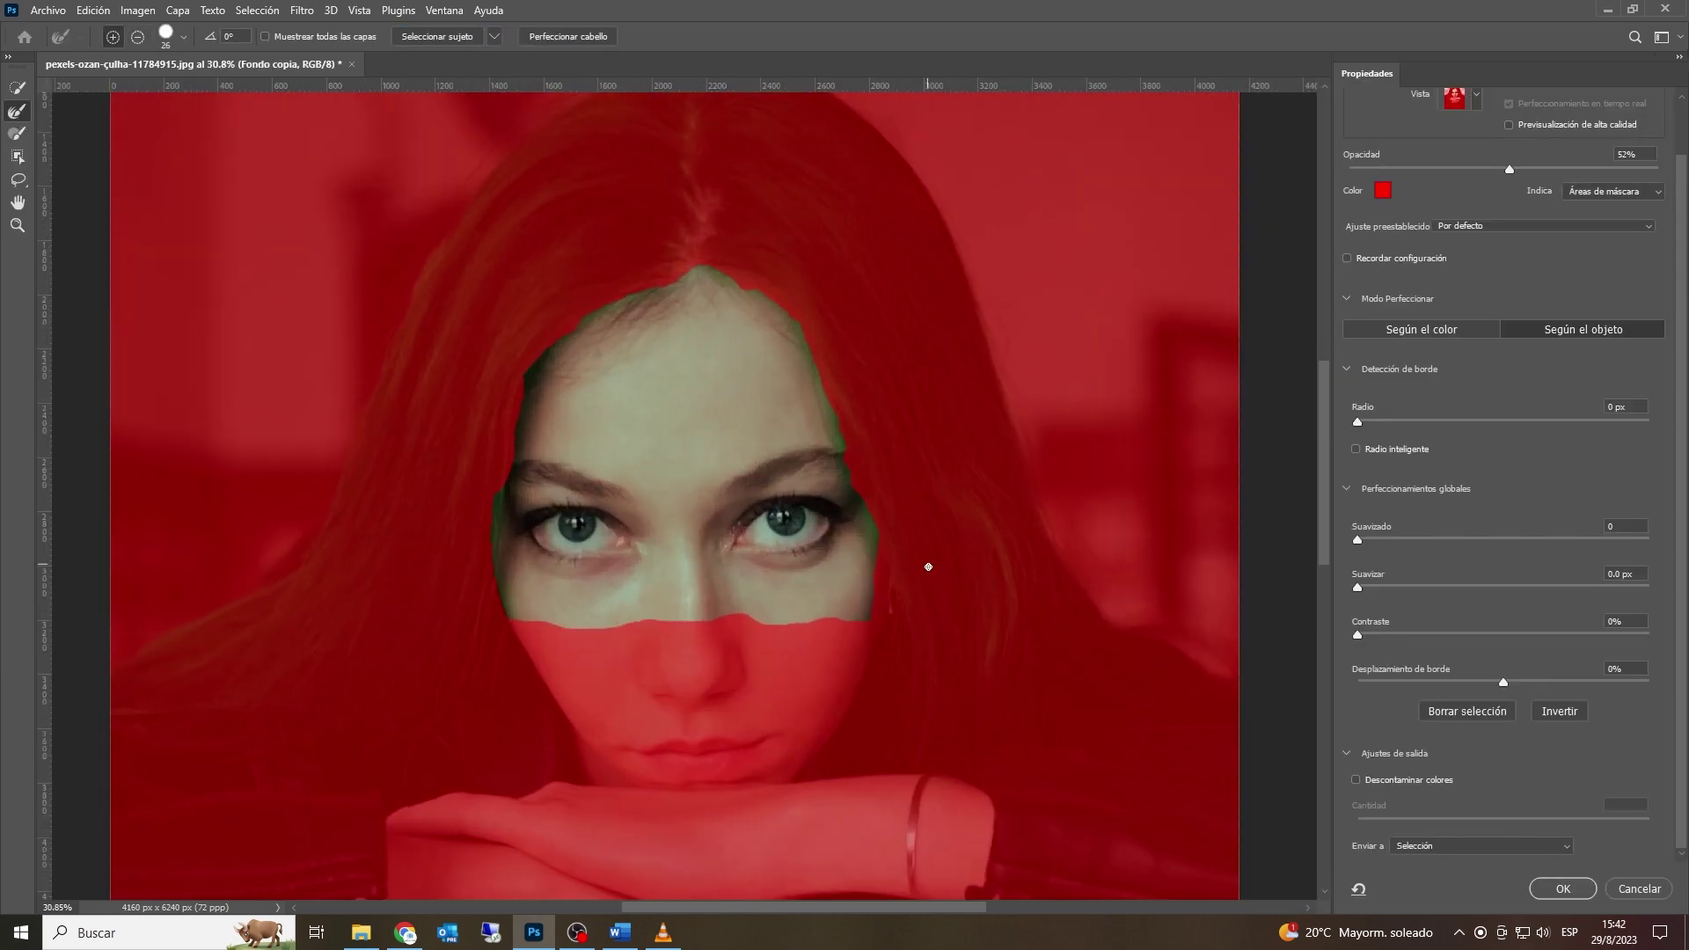
{"action": "left_click_drag", "start_coordinate": [850, 441], "coordinate": [858, 442], "text": "alt"}
{"action": "mouse_move", "coordinate": [684, 277]}
{"action": "left_mouse_down"}
{"action": "mouse_move", "coordinate": [724, 275]}
{"action": "mouse_move", "coordinate": [792, 324]}
{"action": "mouse_move", "coordinate": [871, 543]}
{"action": "mouse_move", "coordinate": [874, 616]}
{"action": "left_mouse_up"}
{"action": "mouse_move", "coordinate": [590, 320]}
{"action": "left_mouse_down"}
{"action": "mouse_move", "coordinate": [535, 366]}
{"action": "mouse_move", "coordinate": [524, 408]}
{"action": "mouse_move", "coordinate": [505, 486]}
{"action": "mouse_move", "coordinate": [509, 613]}
{"action": "mouse_move", "coordinate": [878, 618]}
{"action": "left_mouse_up"}
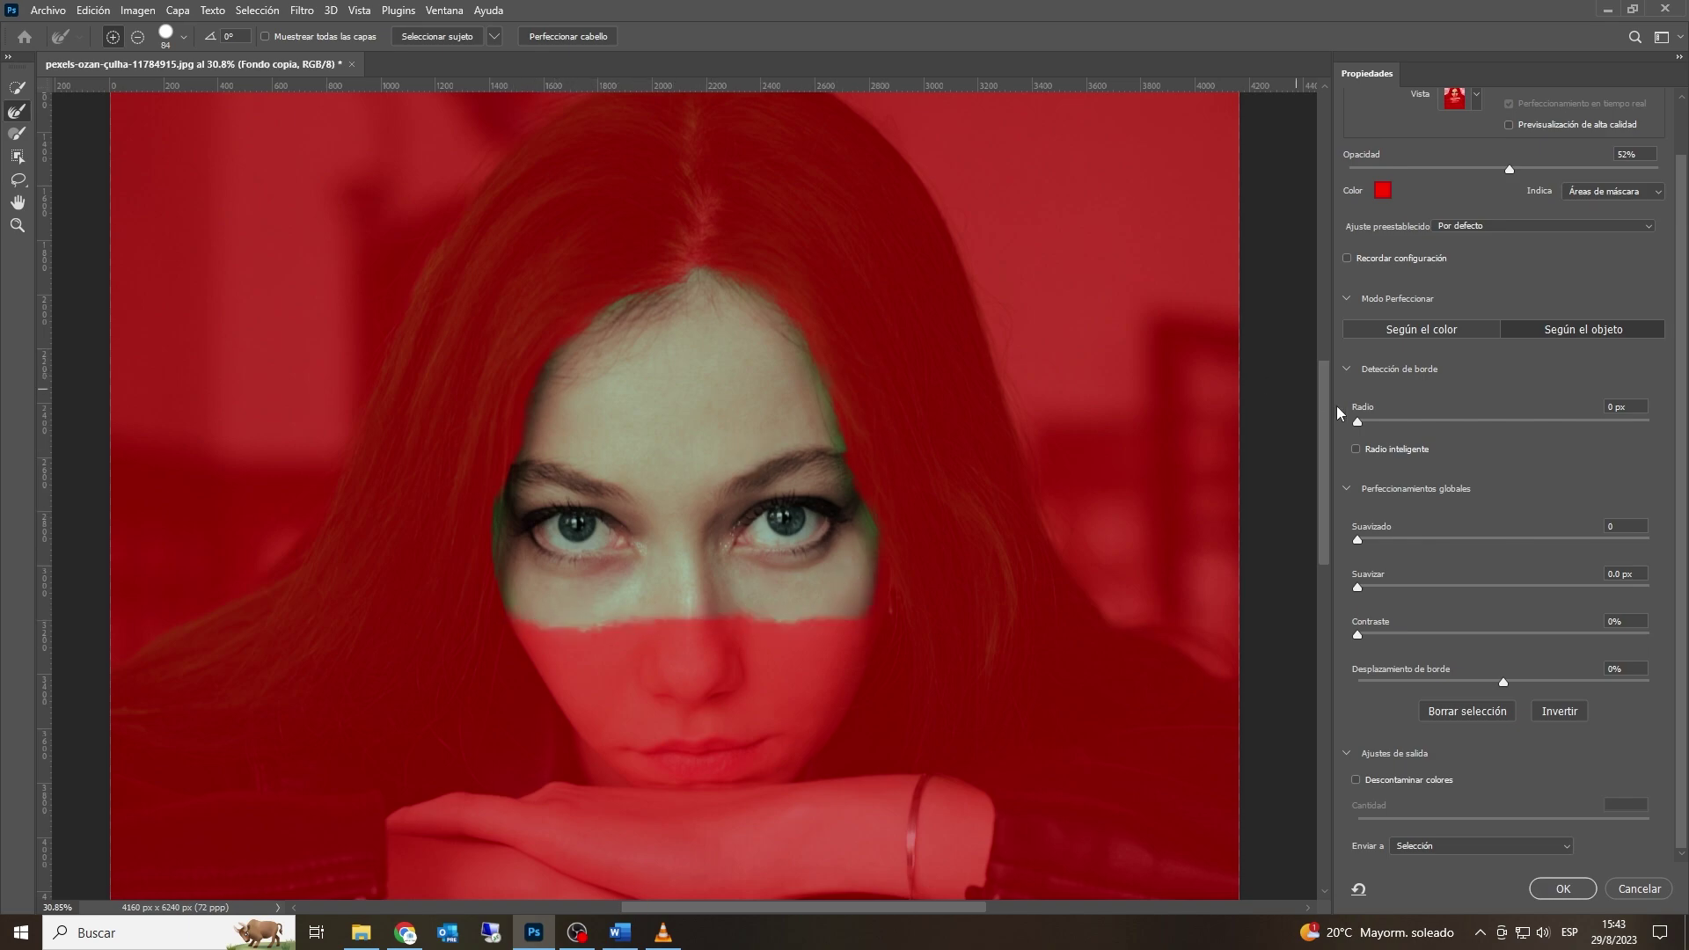
{"action": "left_click", "coordinate": [1544, 843]}
{"action": "left_click", "coordinate": [1495, 848]}
{"action": "left_click", "coordinate": [1562, 888]}
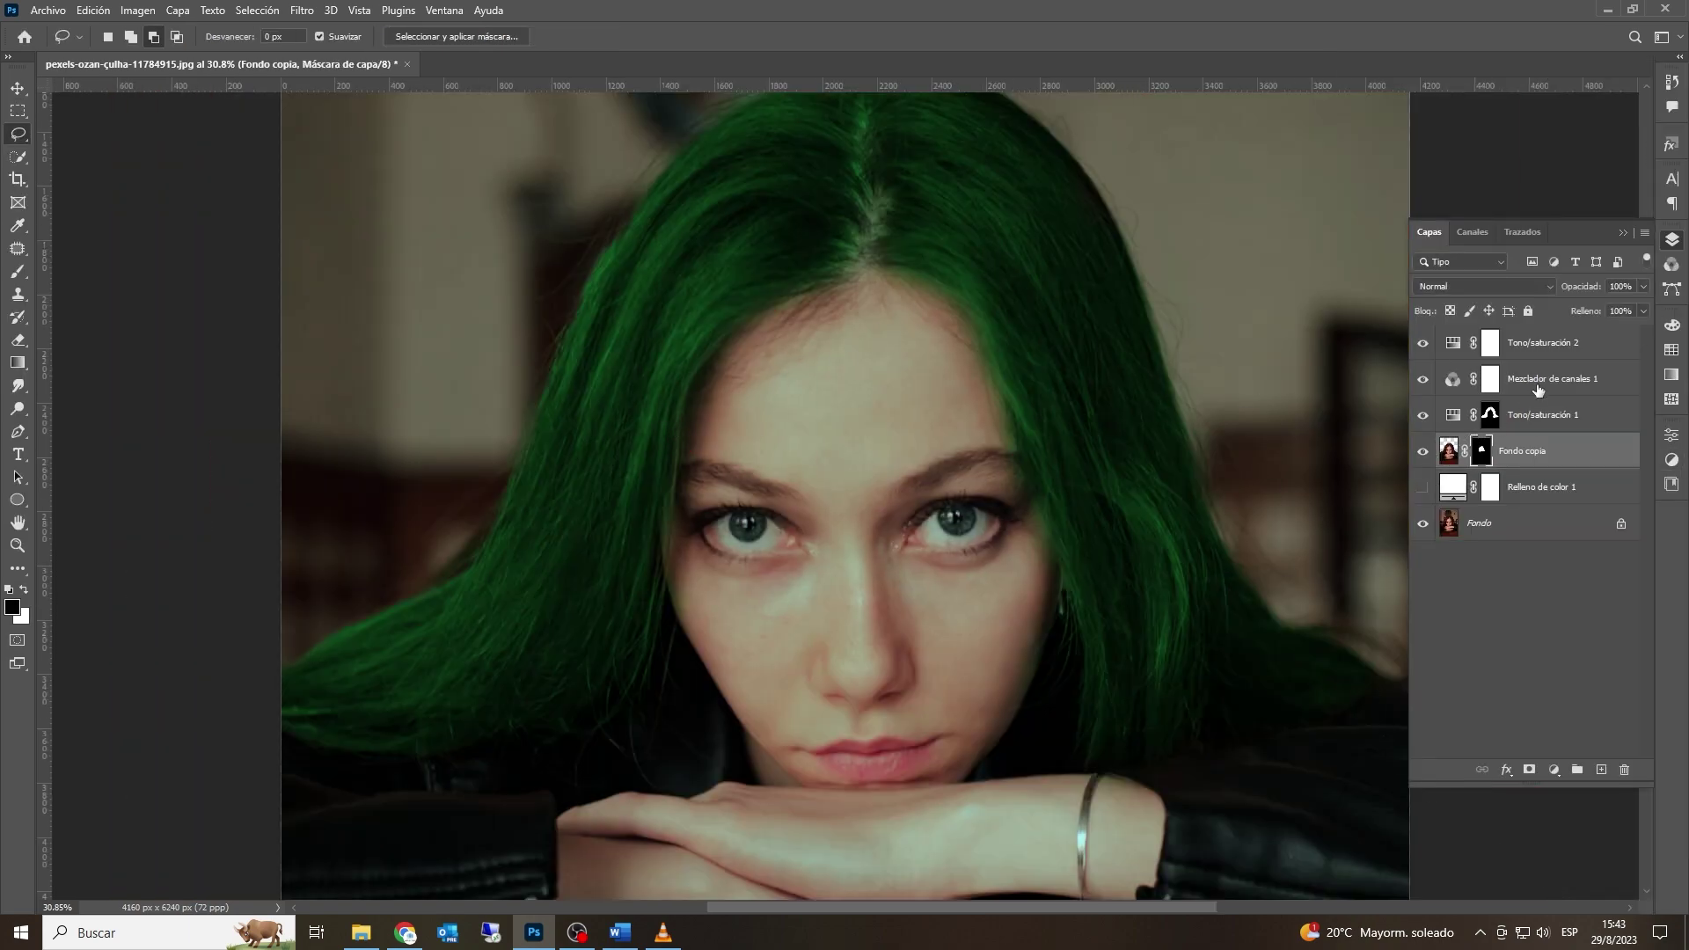
Step: Add a colorized Hue/Saturation layer on top with hue 231, saturation 65 and lightness -45
{"action": "left_click", "coordinate": [1551, 350]}
{"action": "left_click", "coordinate": [1421, 453]}
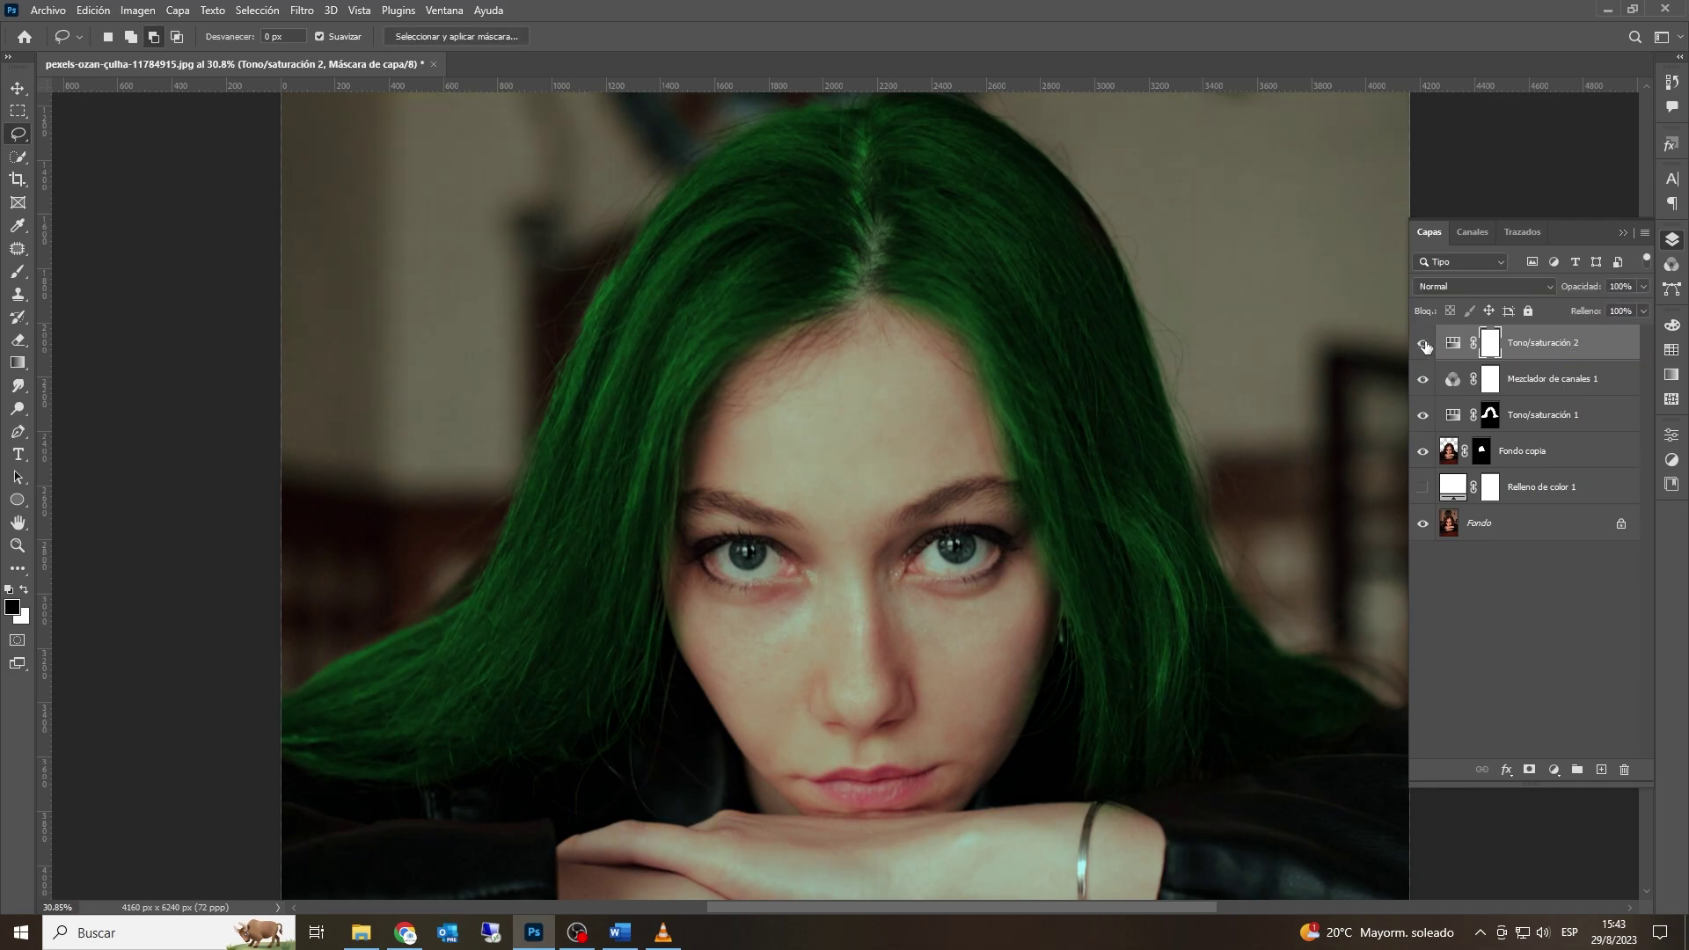
{"action": "left_click", "coordinate": [1556, 773]}
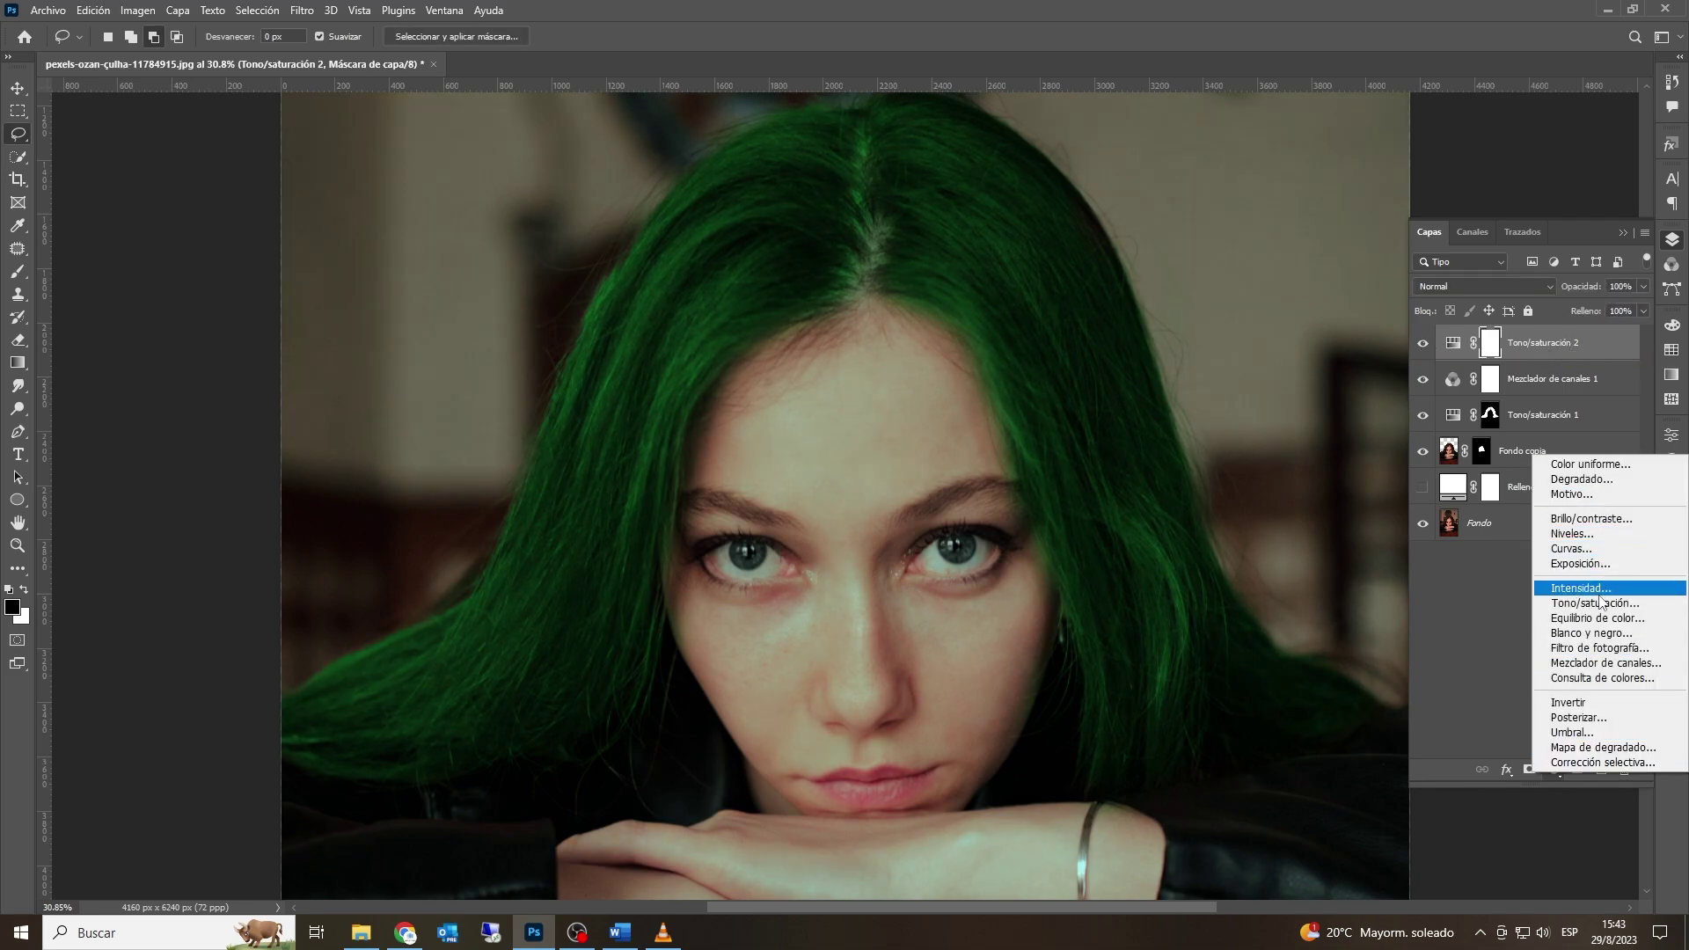
{"action": "left_click", "coordinate": [1526, 597]}
{"action": "left_click", "coordinate": [1504, 645]}
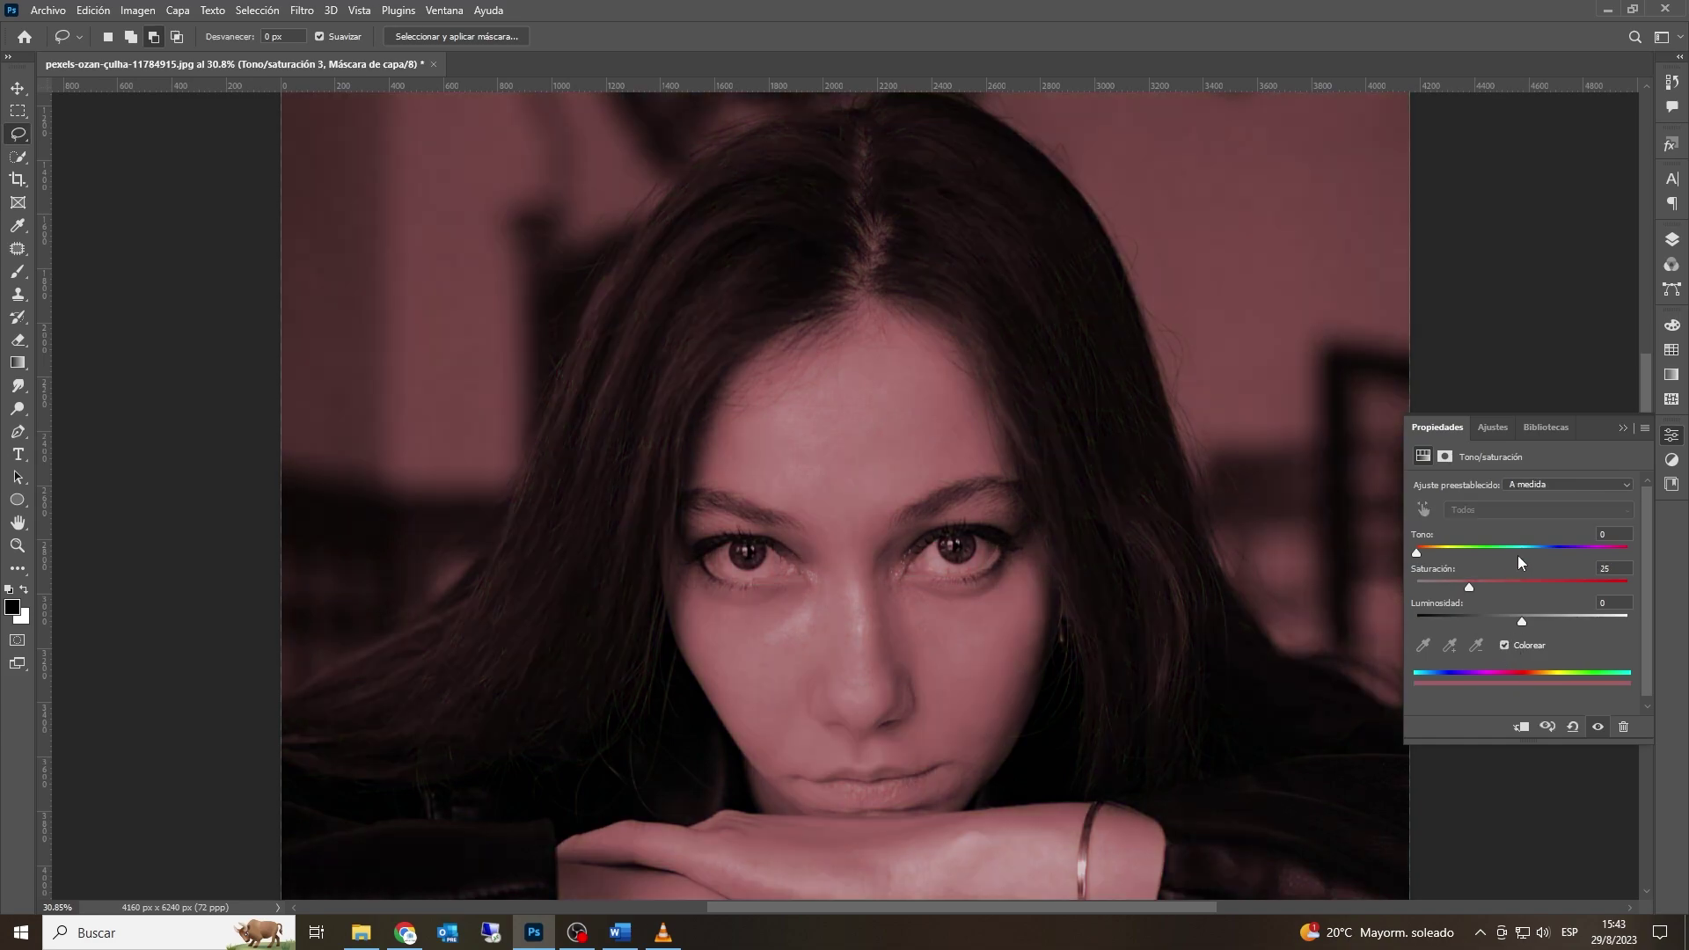
{"action": "left_click_drag", "start_coordinate": [1425, 558], "coordinate": [1488, 621]}
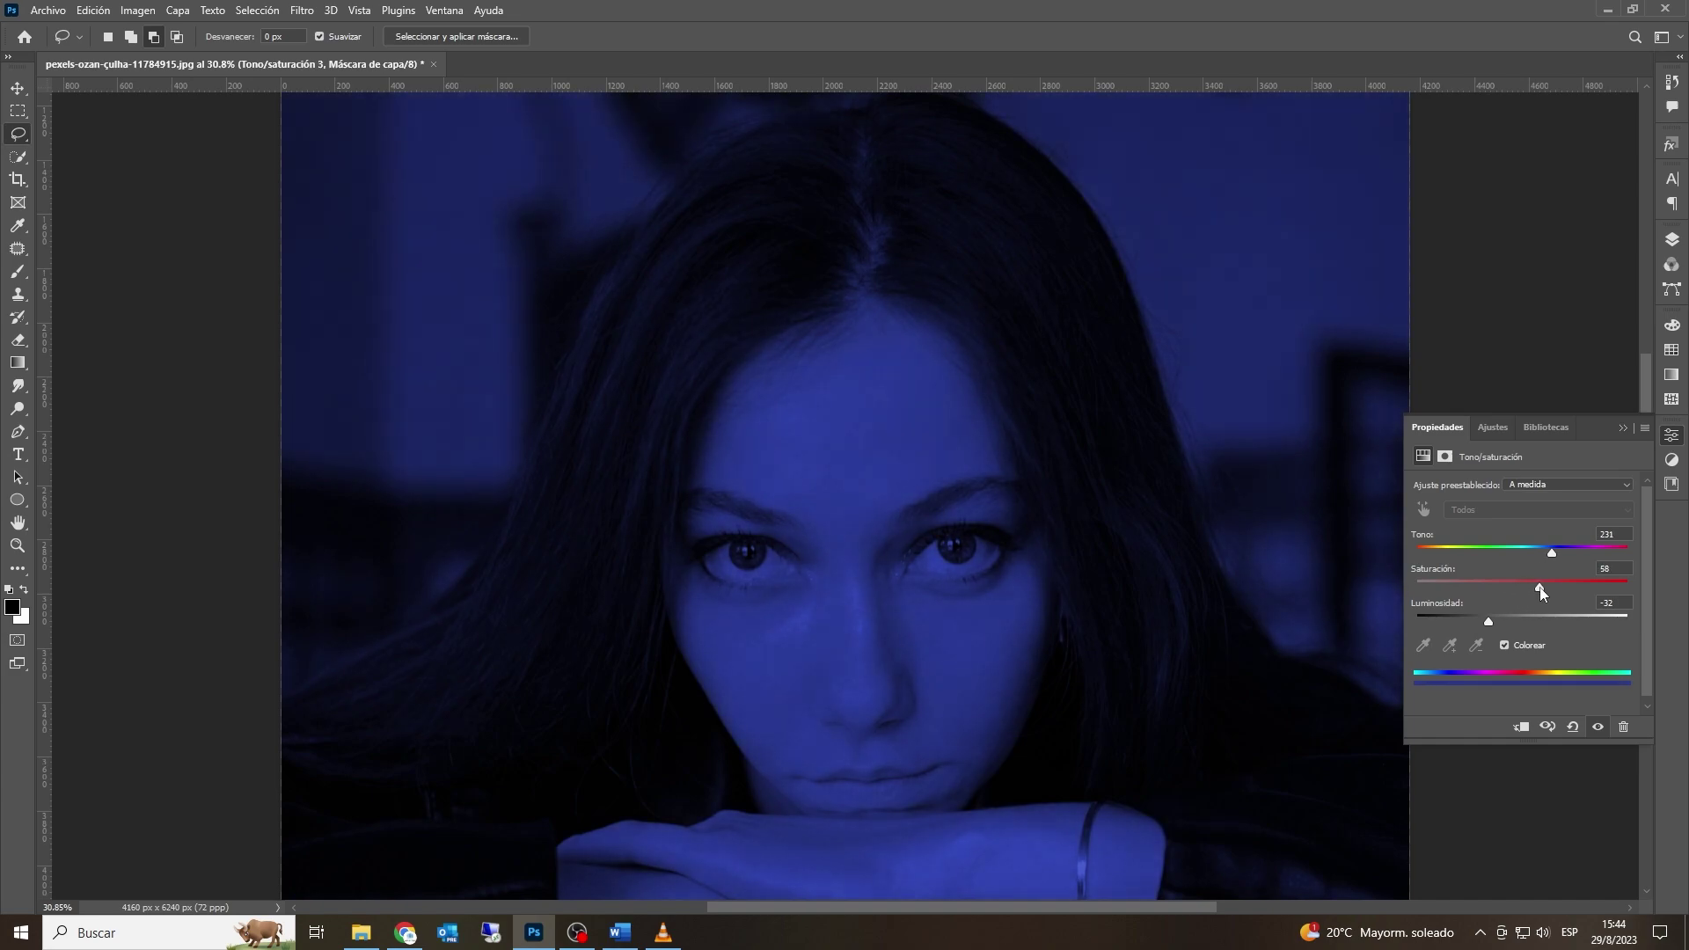
{"action": "left_click_drag", "start_coordinate": [1486, 623], "coordinate": [1480, 625]}
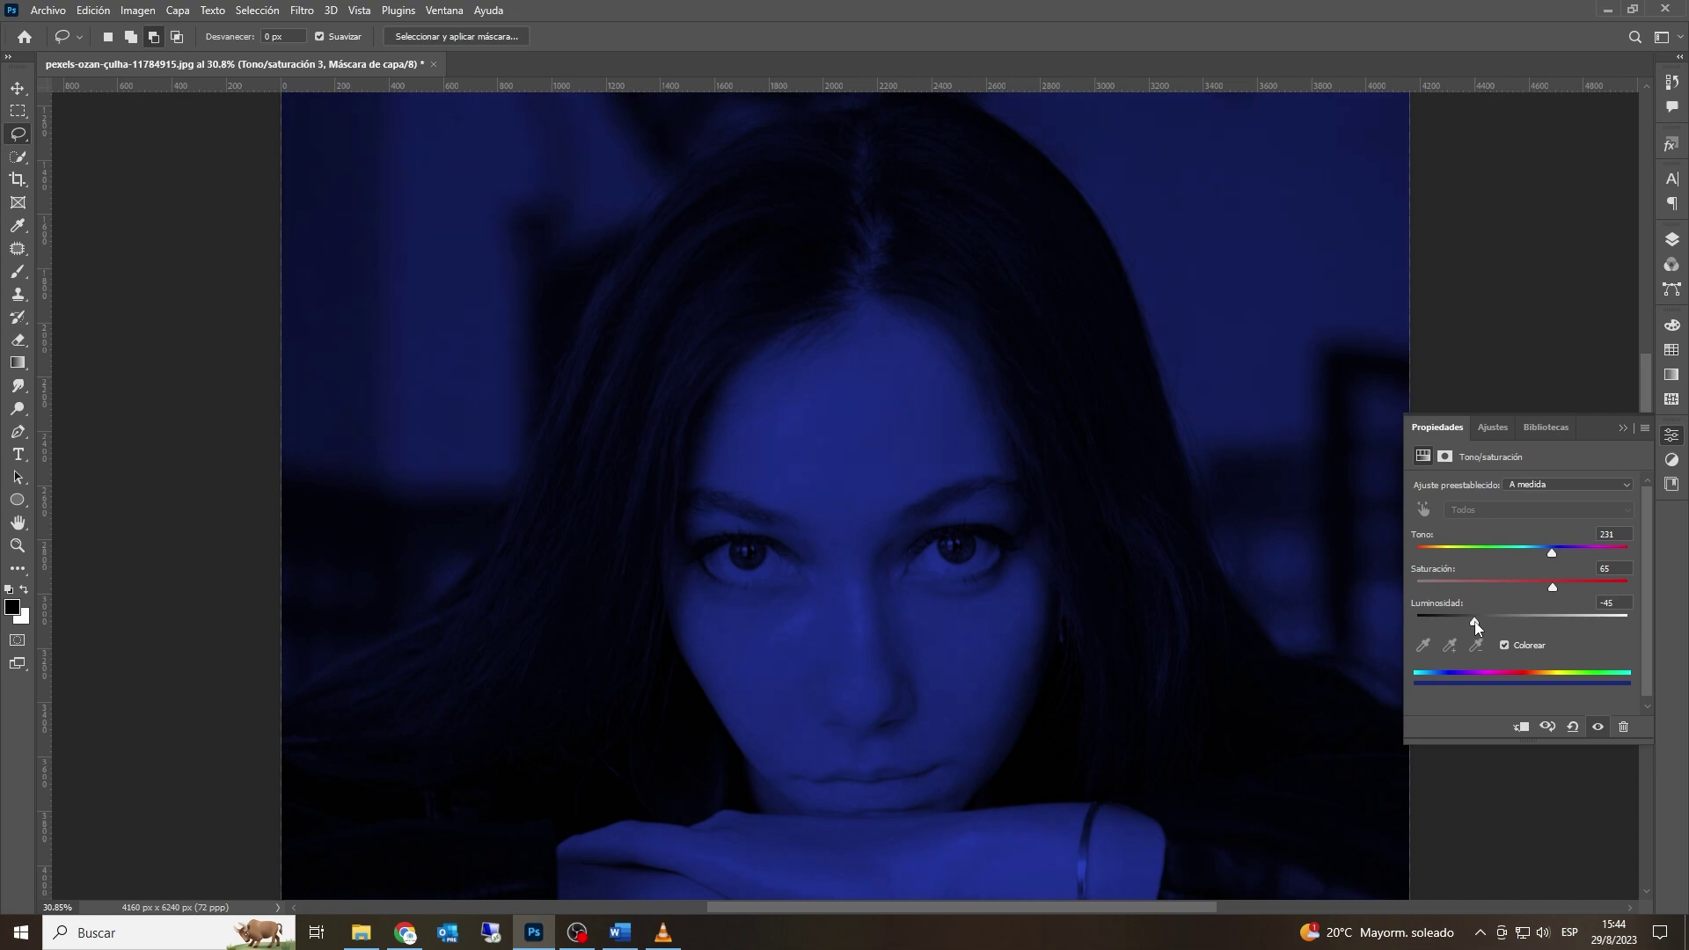
Step: Move the upper-face mask from Fondo copia to the new blue Hue/Saturation layer, replacing its existing mask
{"action": "left_click", "coordinate": [1672, 242]}
{"action": "left_click_drag", "start_coordinate": [1481, 491], "coordinate": [1487, 345]}
{"action": "left_click", "coordinate": [756, 349]}
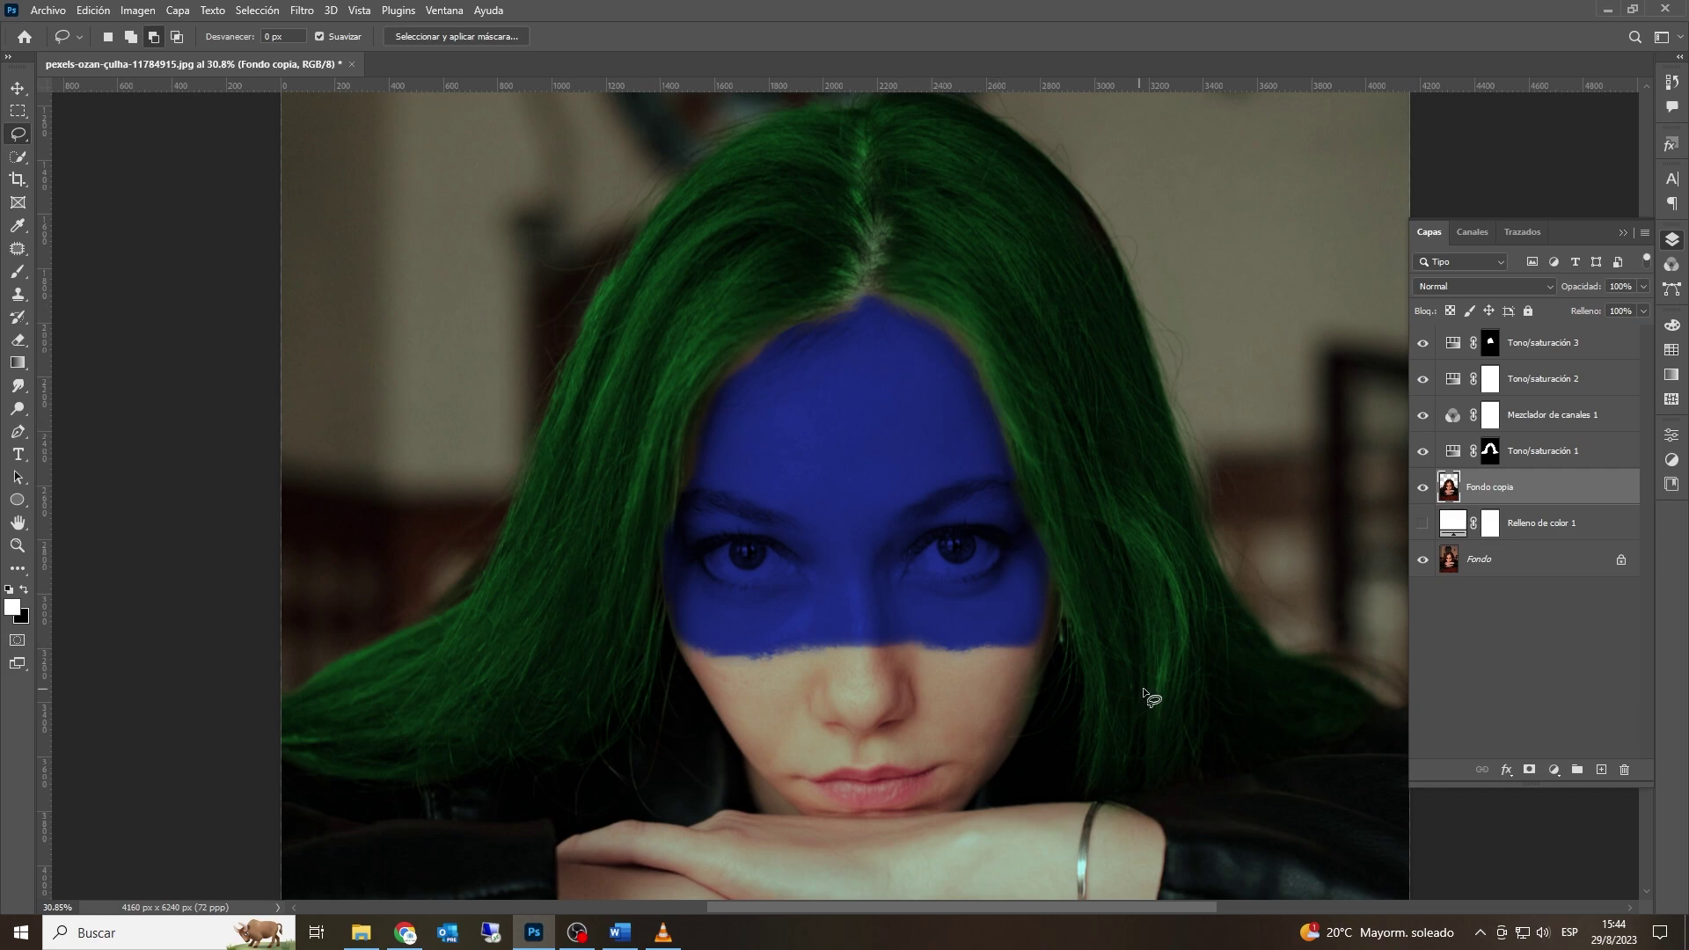
Step: Paint white on the Tono/saturación 3 mask to extend the blue along the hairline and both sides of the face
{"action": "key", "text": "b"}
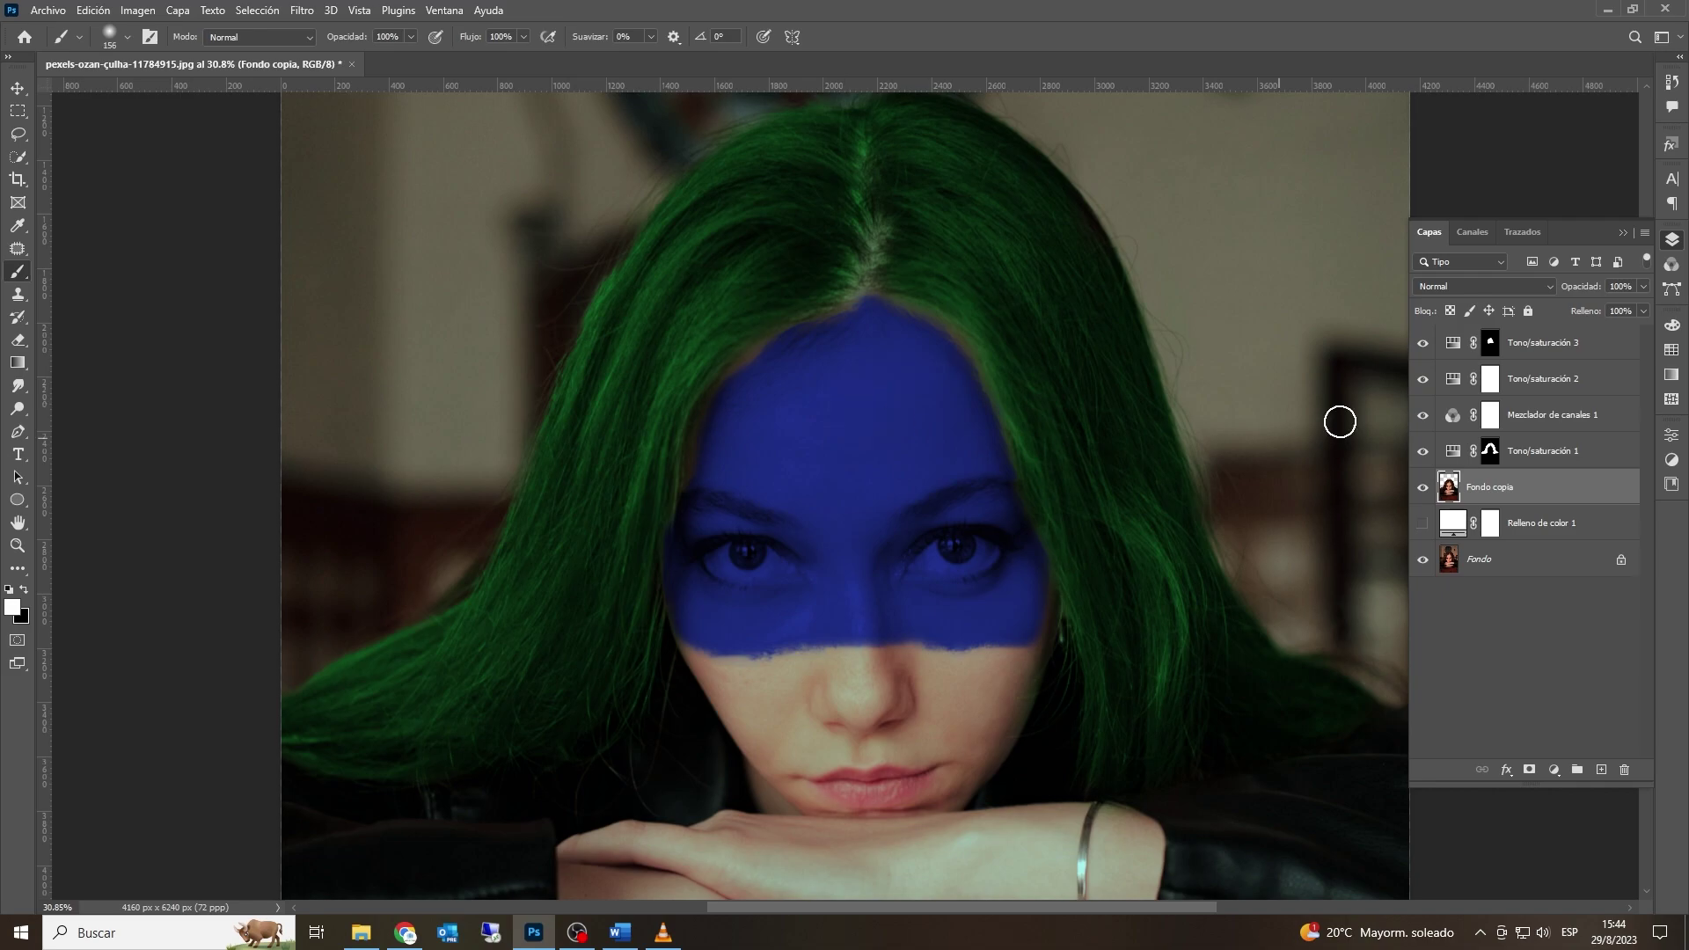
{"action": "left_click", "coordinate": [1489, 348]}
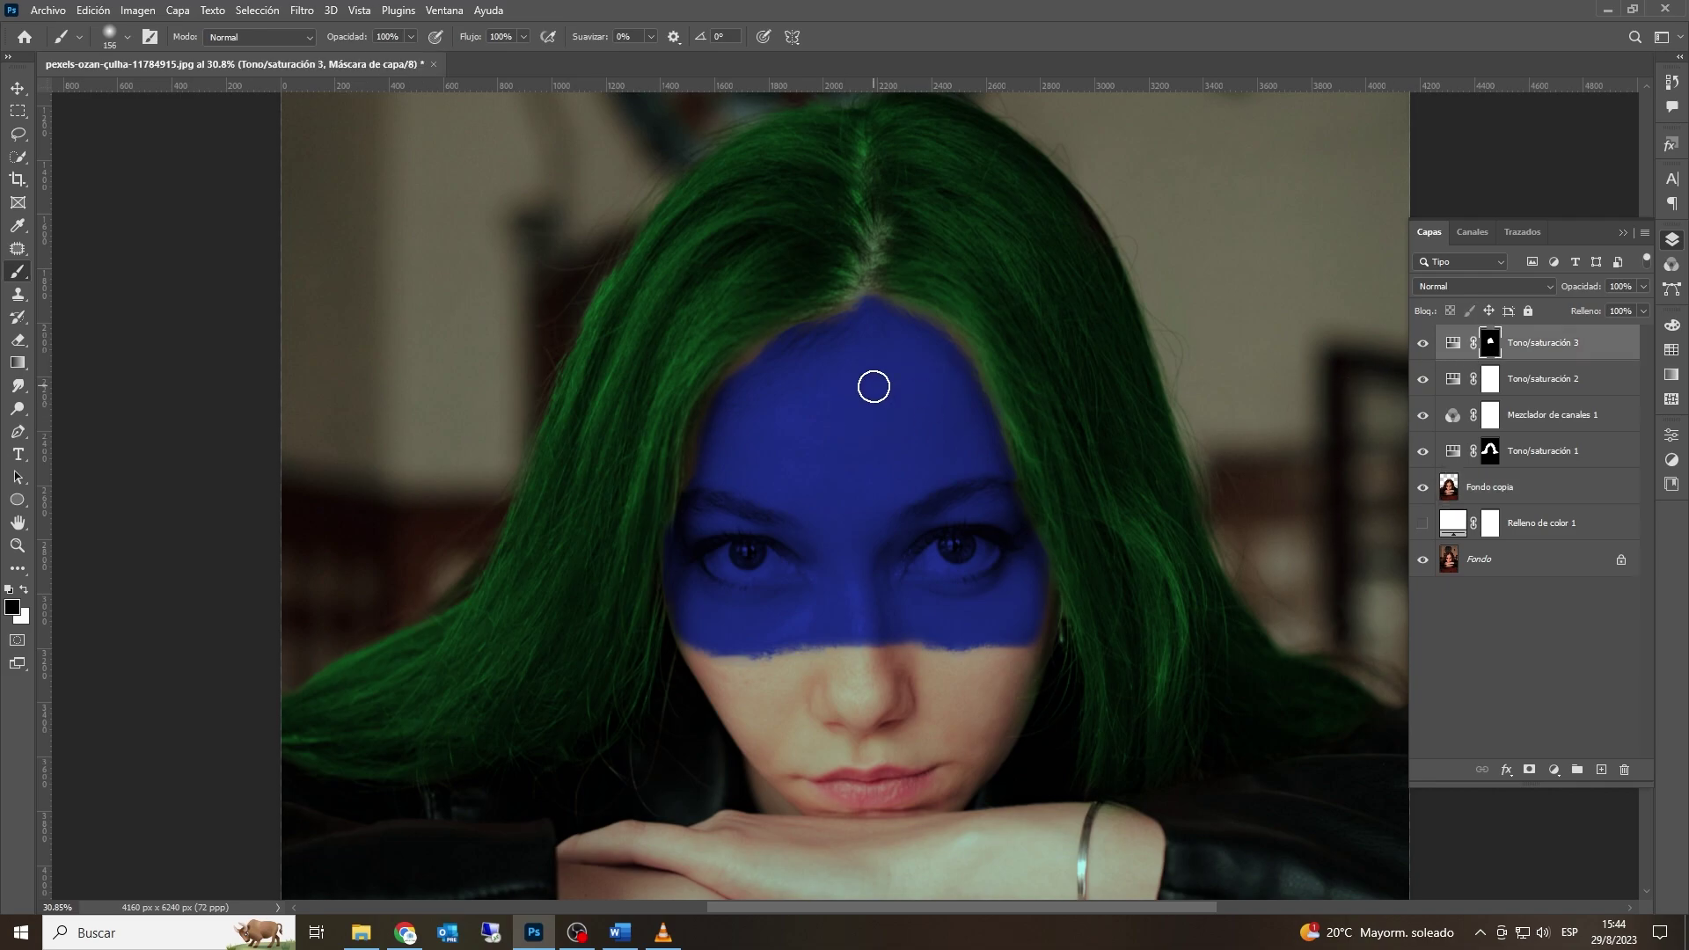
{"action": "left_click", "coordinate": [842, 330]}
{"action": "key", "text": "x"}
{"action": "left_click", "coordinate": [833, 336]}
{"action": "mouse_move", "coordinate": [750, 370]}
{"action": "left_mouse_down"}
{"action": "mouse_move", "coordinate": [697, 465]}
{"action": "mouse_move", "coordinate": [677, 589]}
{"action": "left_mouse_up"}
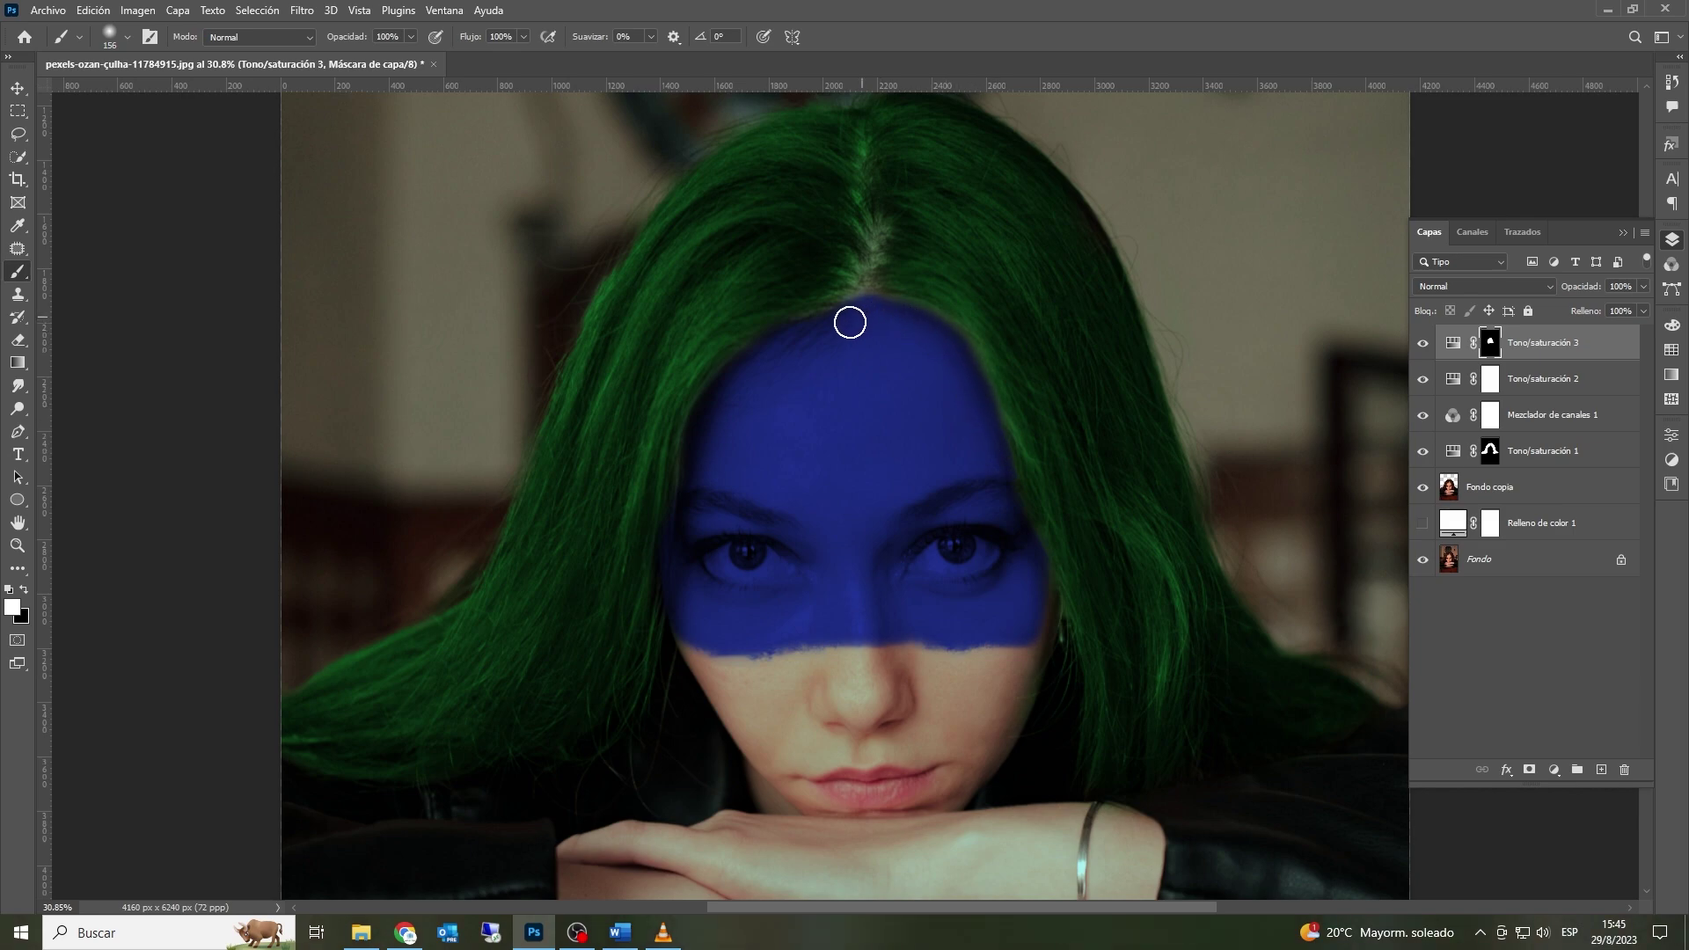
{"action": "left_click_drag", "start_coordinate": [1041, 619], "coordinate": [1037, 593]}
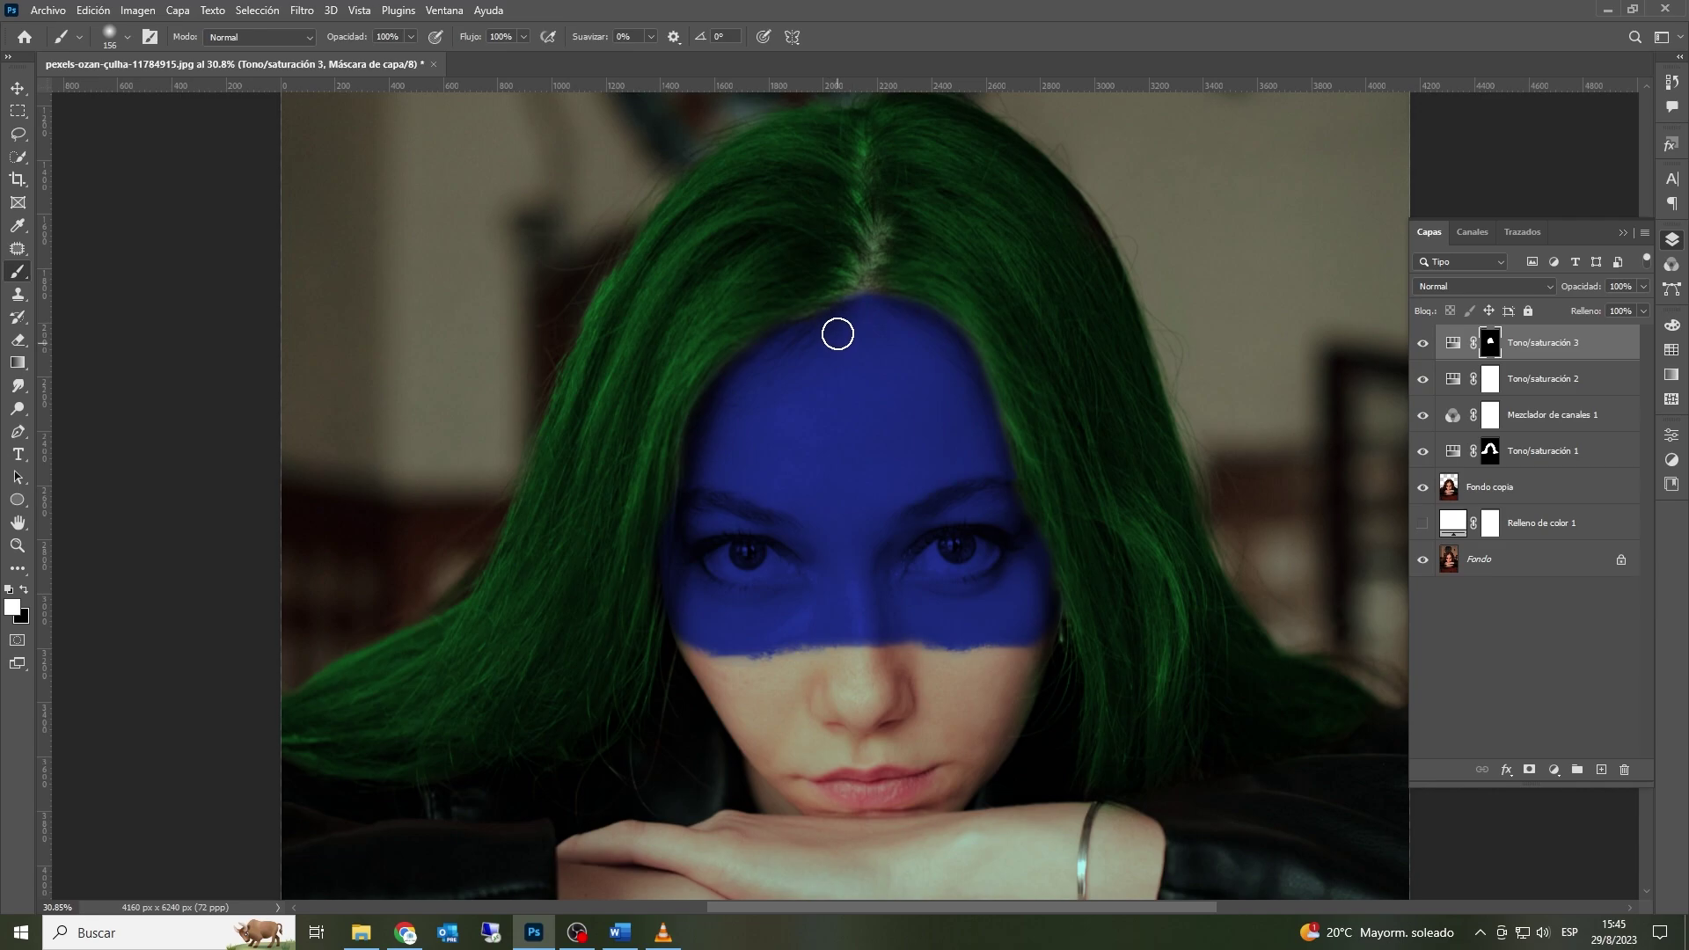
Step: Paint black on the Tono/saturación 3 mask over the woman's left eye to remove the blue from the iris and eye white
{"action": "left_click", "coordinate": [1489, 453]}
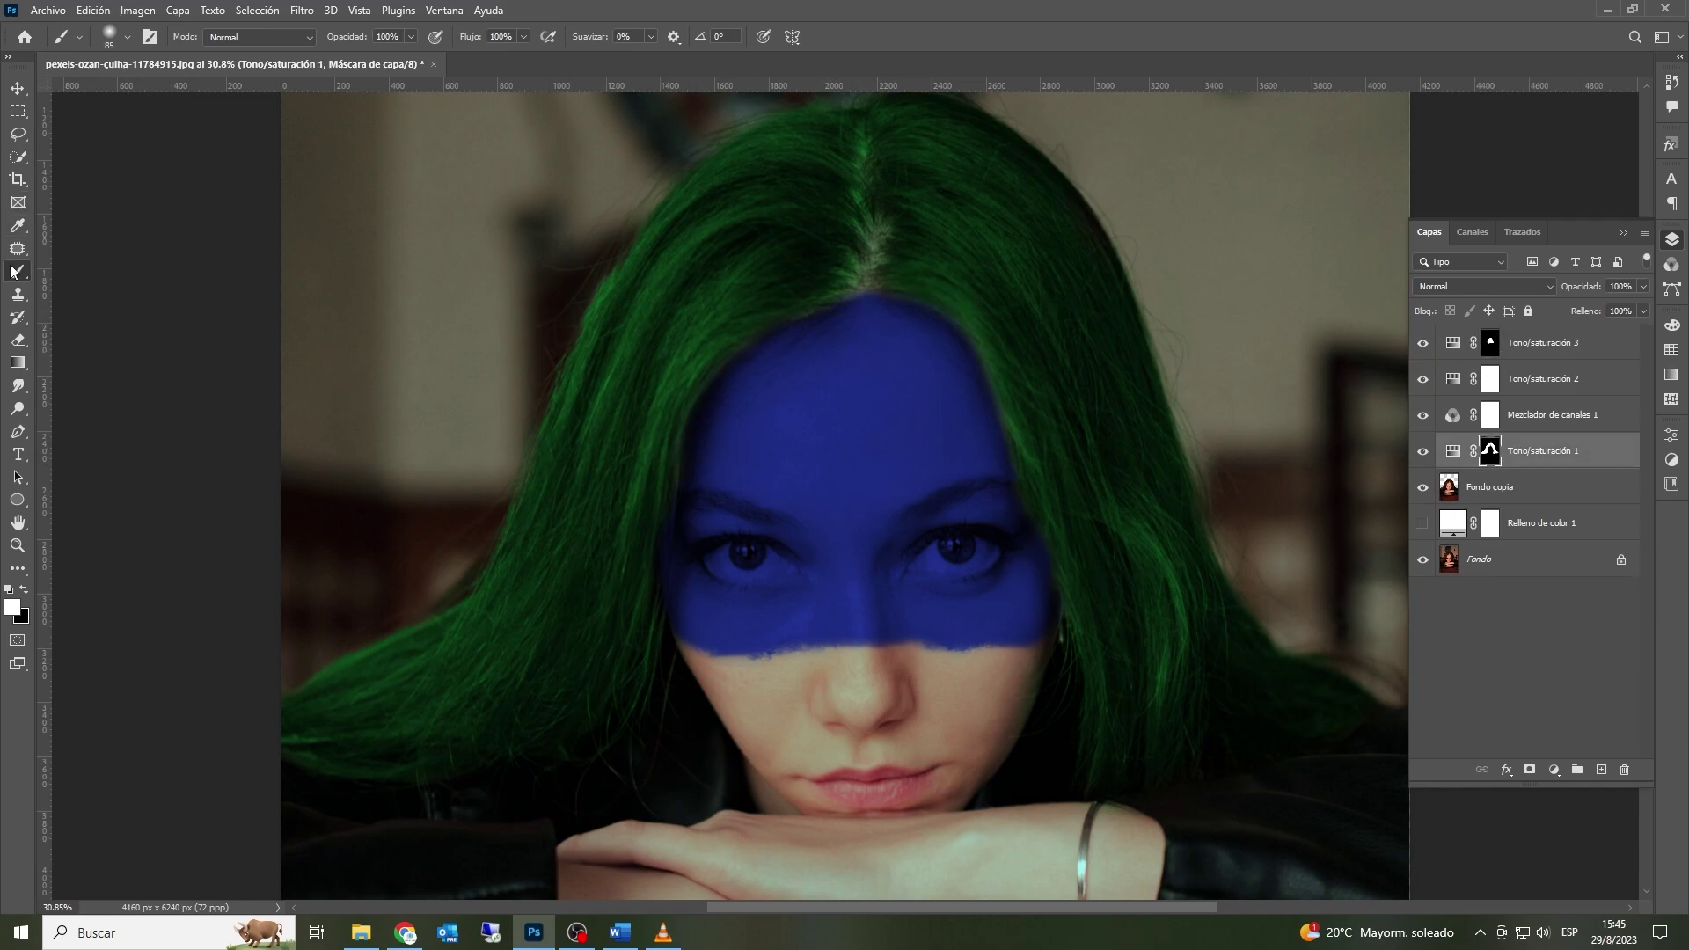
{"action": "left_click", "coordinate": [25, 592]}
{"action": "scroll", "coordinate": [898, 390], "scroll_direction": "down", "scroll_amount": 4}
{"action": "scroll", "coordinate": [898, 390], "scroll_direction": "up", "scroll_amount": 4}
{"action": "scroll", "coordinate": [955, 512], "scroll_direction": "down", "scroll_amount": 2}
{"action": "left_click", "coordinate": [1519, 359]}
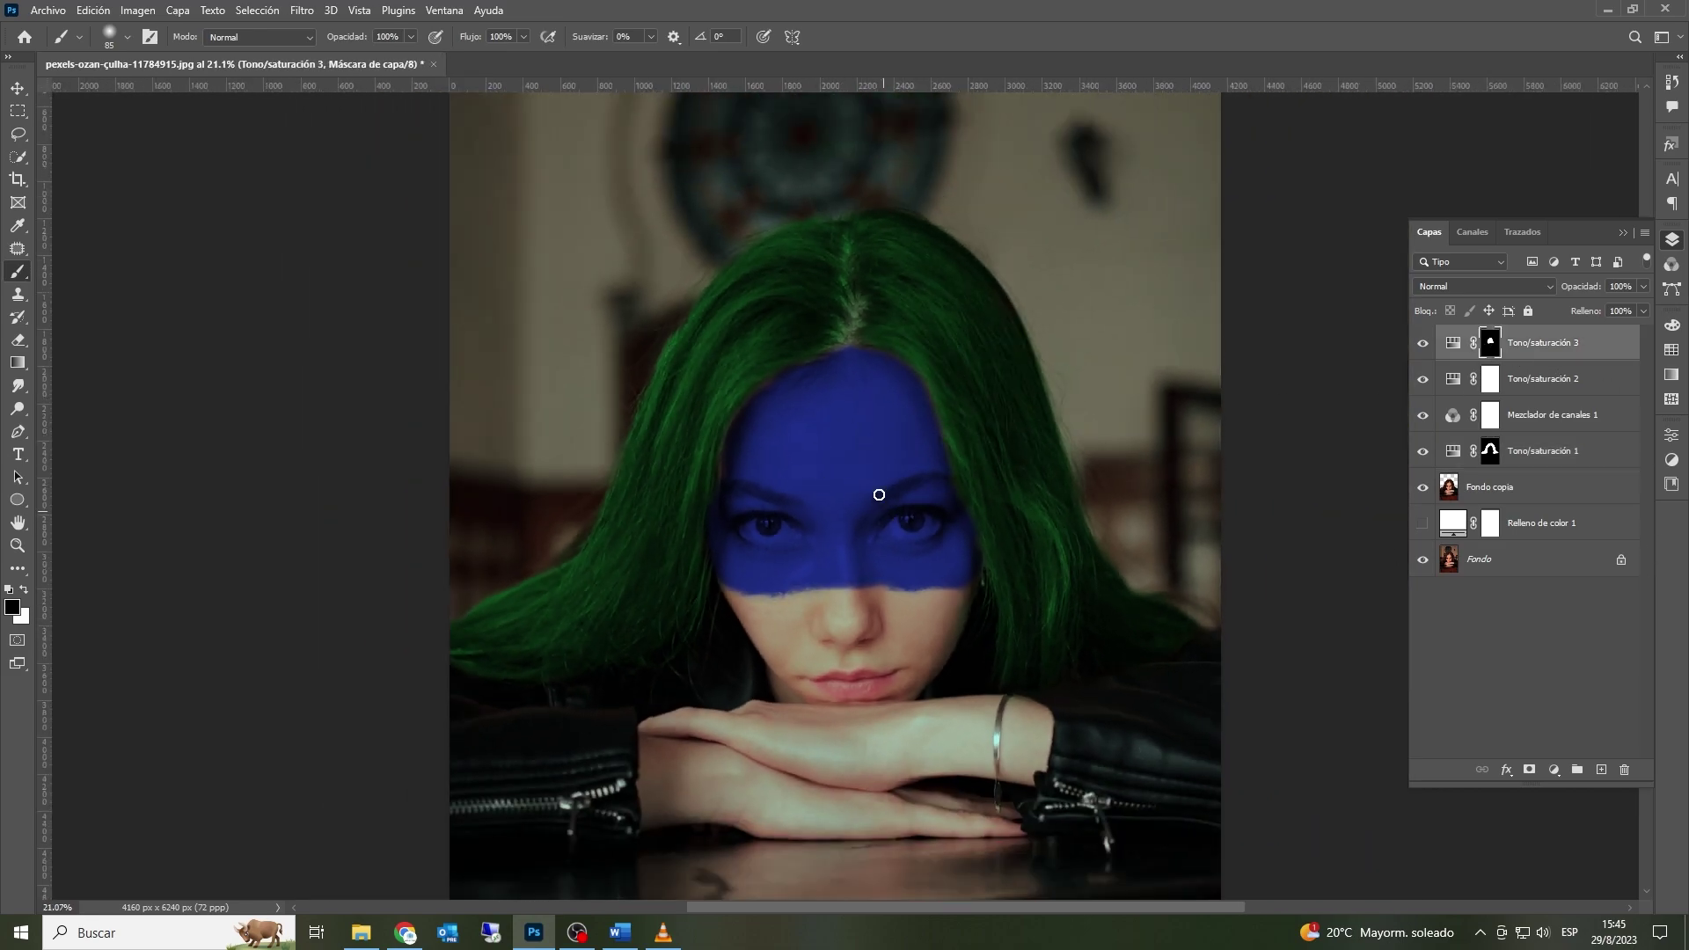
{"action": "scroll", "coordinate": [910, 524], "scroll_direction": "up", "scroll_amount": 8}
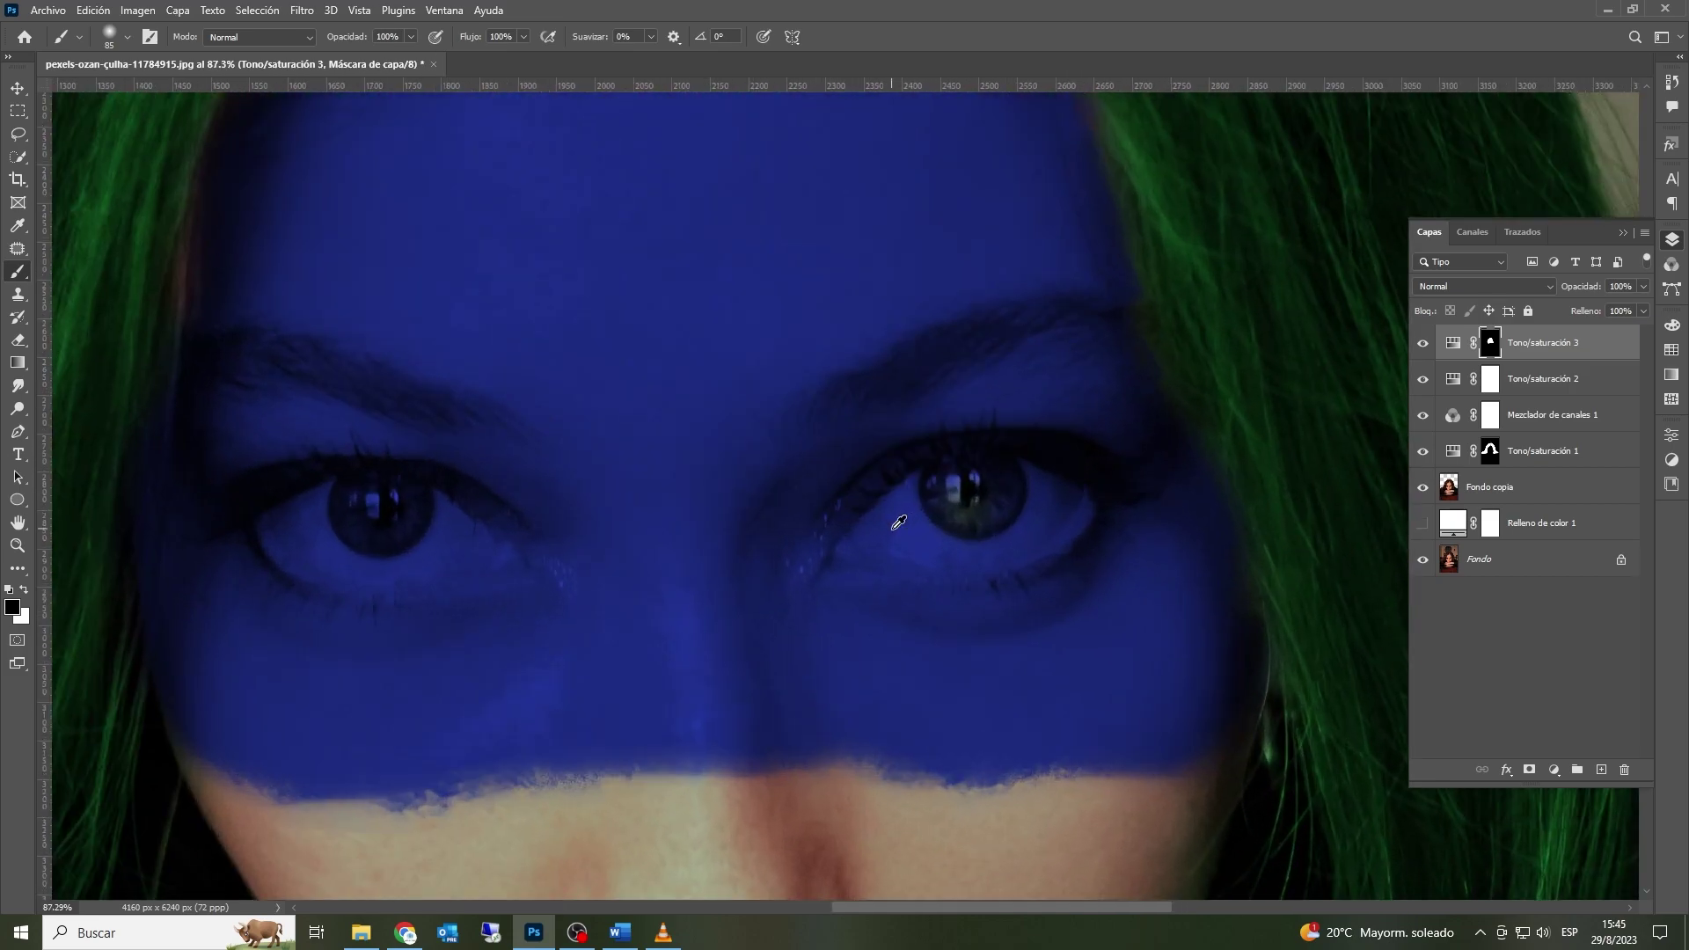
{"action": "mouse_move", "coordinate": [931, 499]}
{"action": "left_mouse_down"}
{"action": "mouse_move", "coordinate": [966, 548]}
{"action": "mouse_move", "coordinate": [962, 483]}
{"action": "left_mouse_up"}
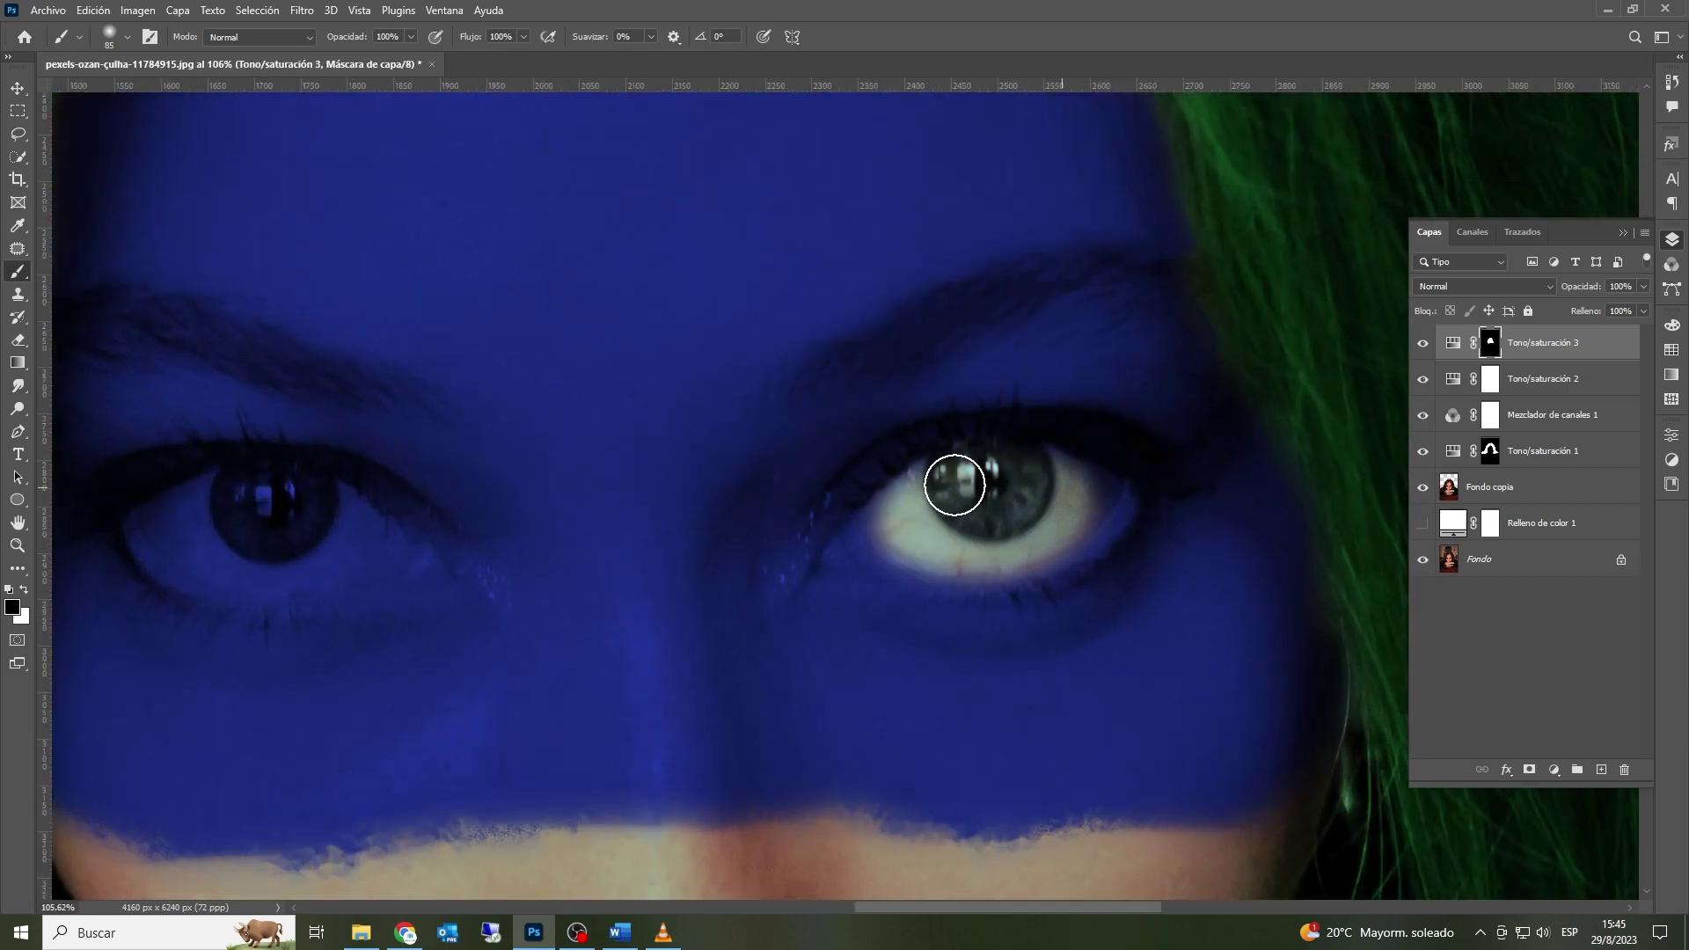
{"action": "left_click_drag", "start_coordinate": [1061, 500], "coordinate": [1046, 499]}
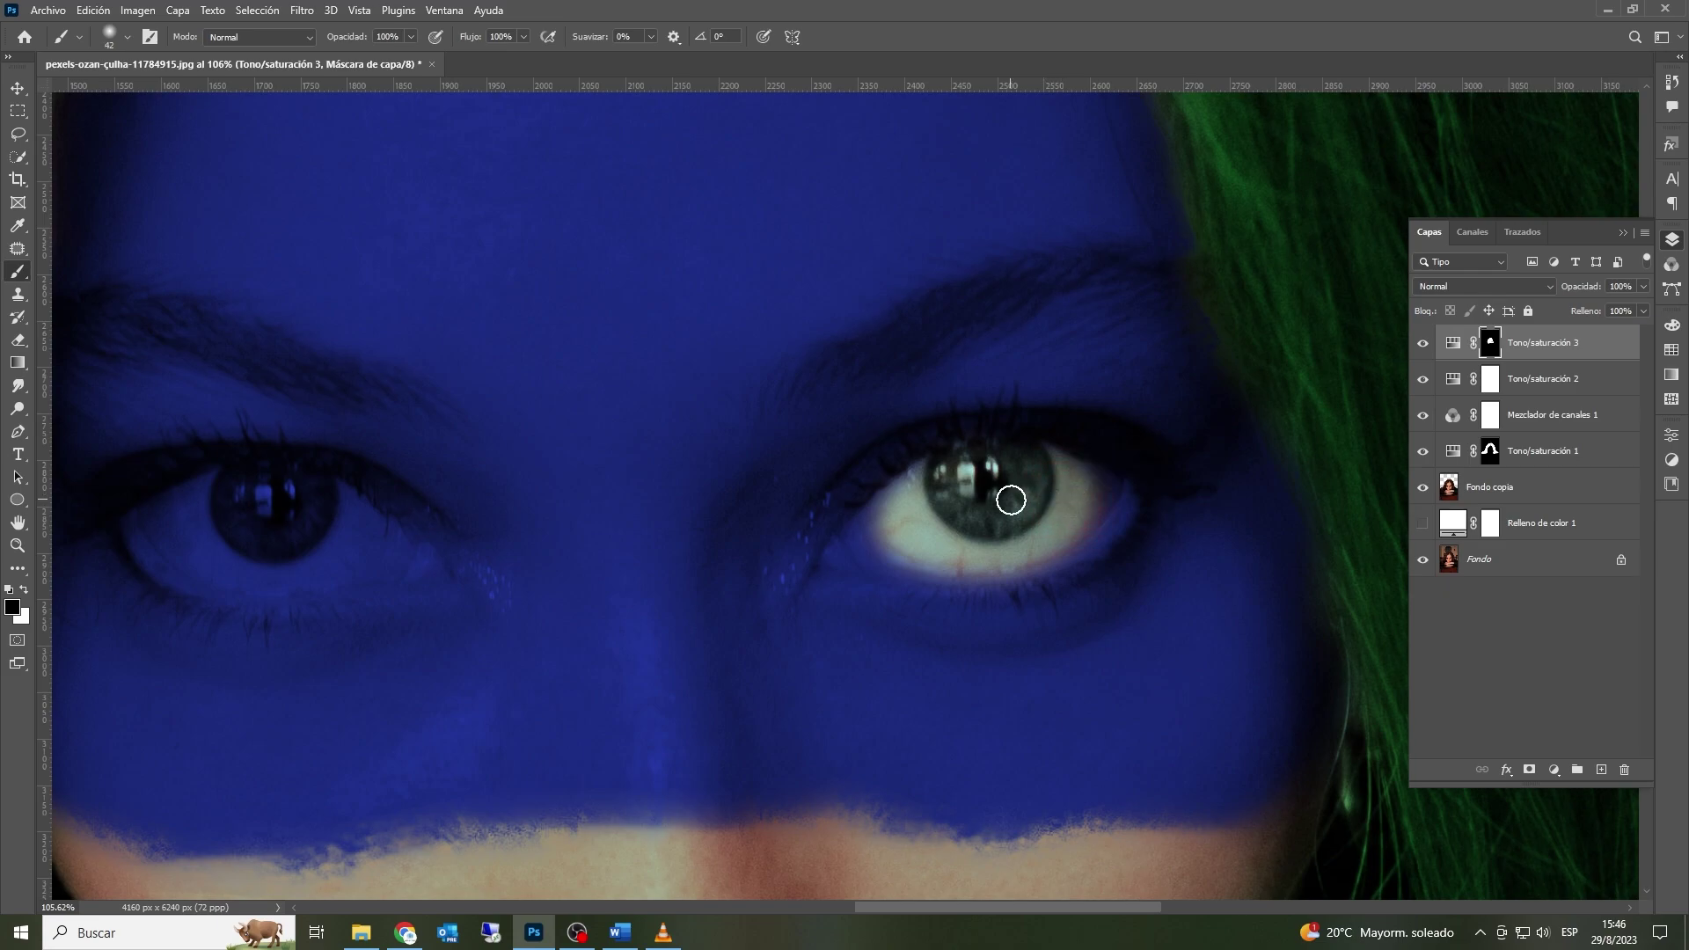
{"action": "mouse_move", "coordinate": [931, 473]}
{"action": "left_mouse_down"}
{"action": "mouse_move", "coordinate": [846, 543]}
{"action": "mouse_move", "coordinate": [1000, 567]}
{"action": "mouse_move", "coordinate": [1063, 546]}
{"action": "mouse_move", "coordinate": [1107, 502]}
{"action": "mouse_move", "coordinate": [1107, 483]}
{"action": "mouse_move", "coordinate": [980, 452]}
{"action": "left_mouse_up"}
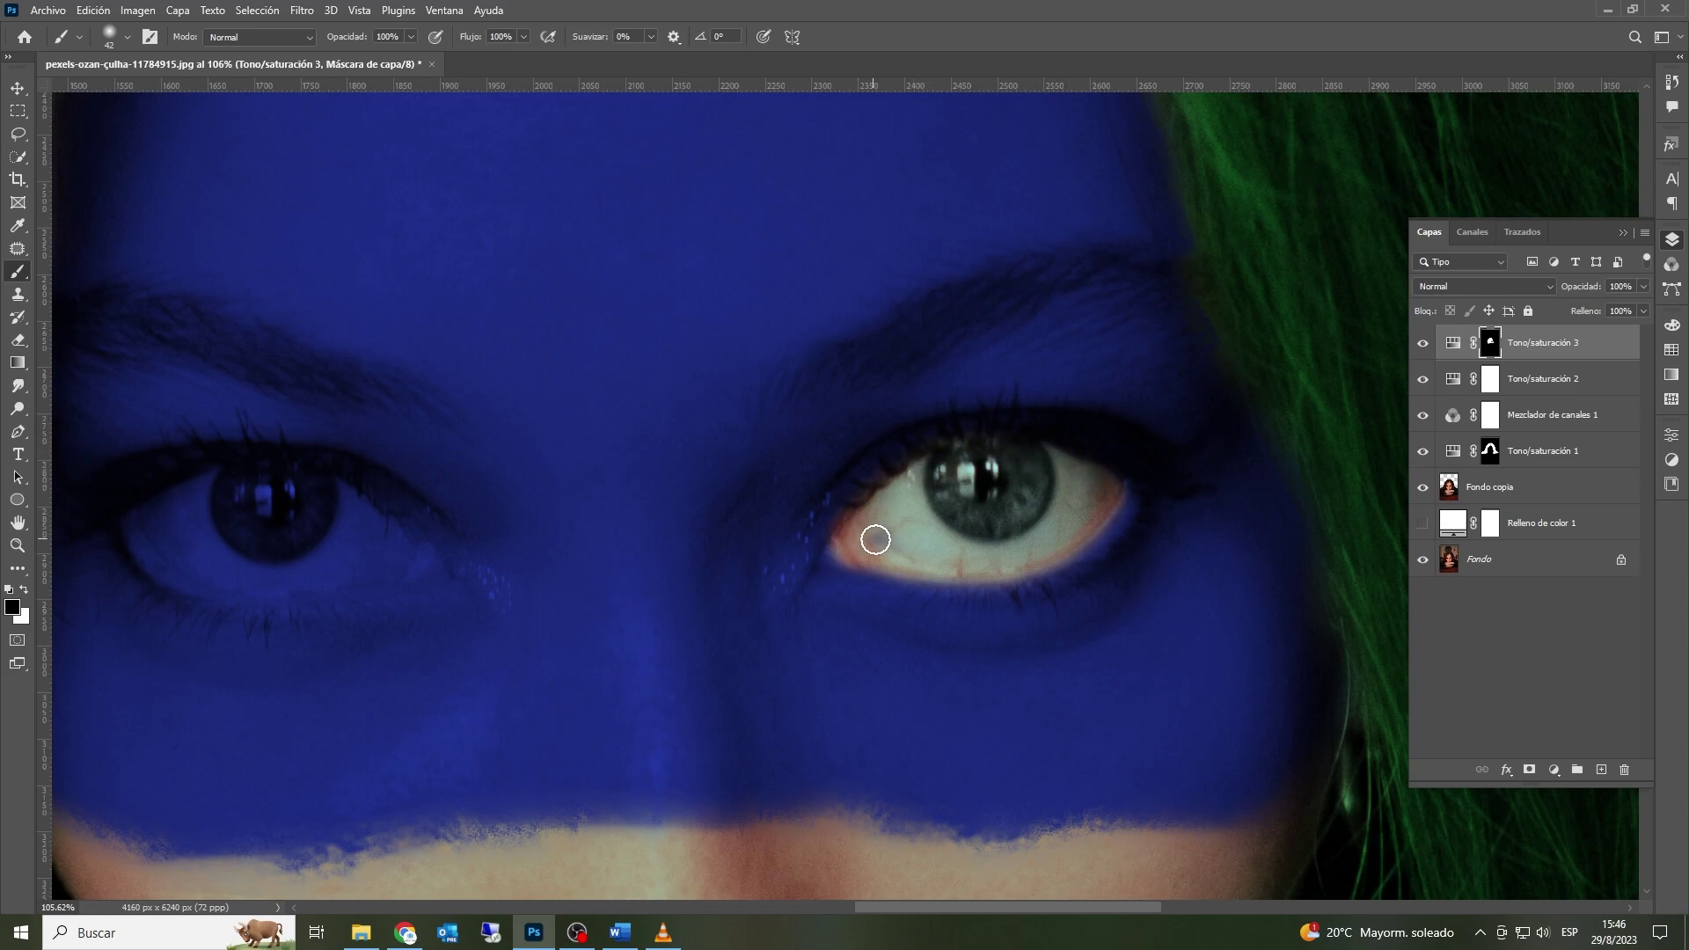
{"action": "mouse_move", "coordinate": [877, 539]}
{"action": "left_mouse_down"}
{"action": "mouse_move", "coordinate": [837, 547]}
{"action": "mouse_move", "coordinate": [915, 567]}
{"action": "mouse_move", "coordinate": [890, 539]}
{"action": "mouse_move", "coordinate": [958, 520]}
{"action": "mouse_move", "coordinate": [830, 559]}
{"action": "left_mouse_up"}
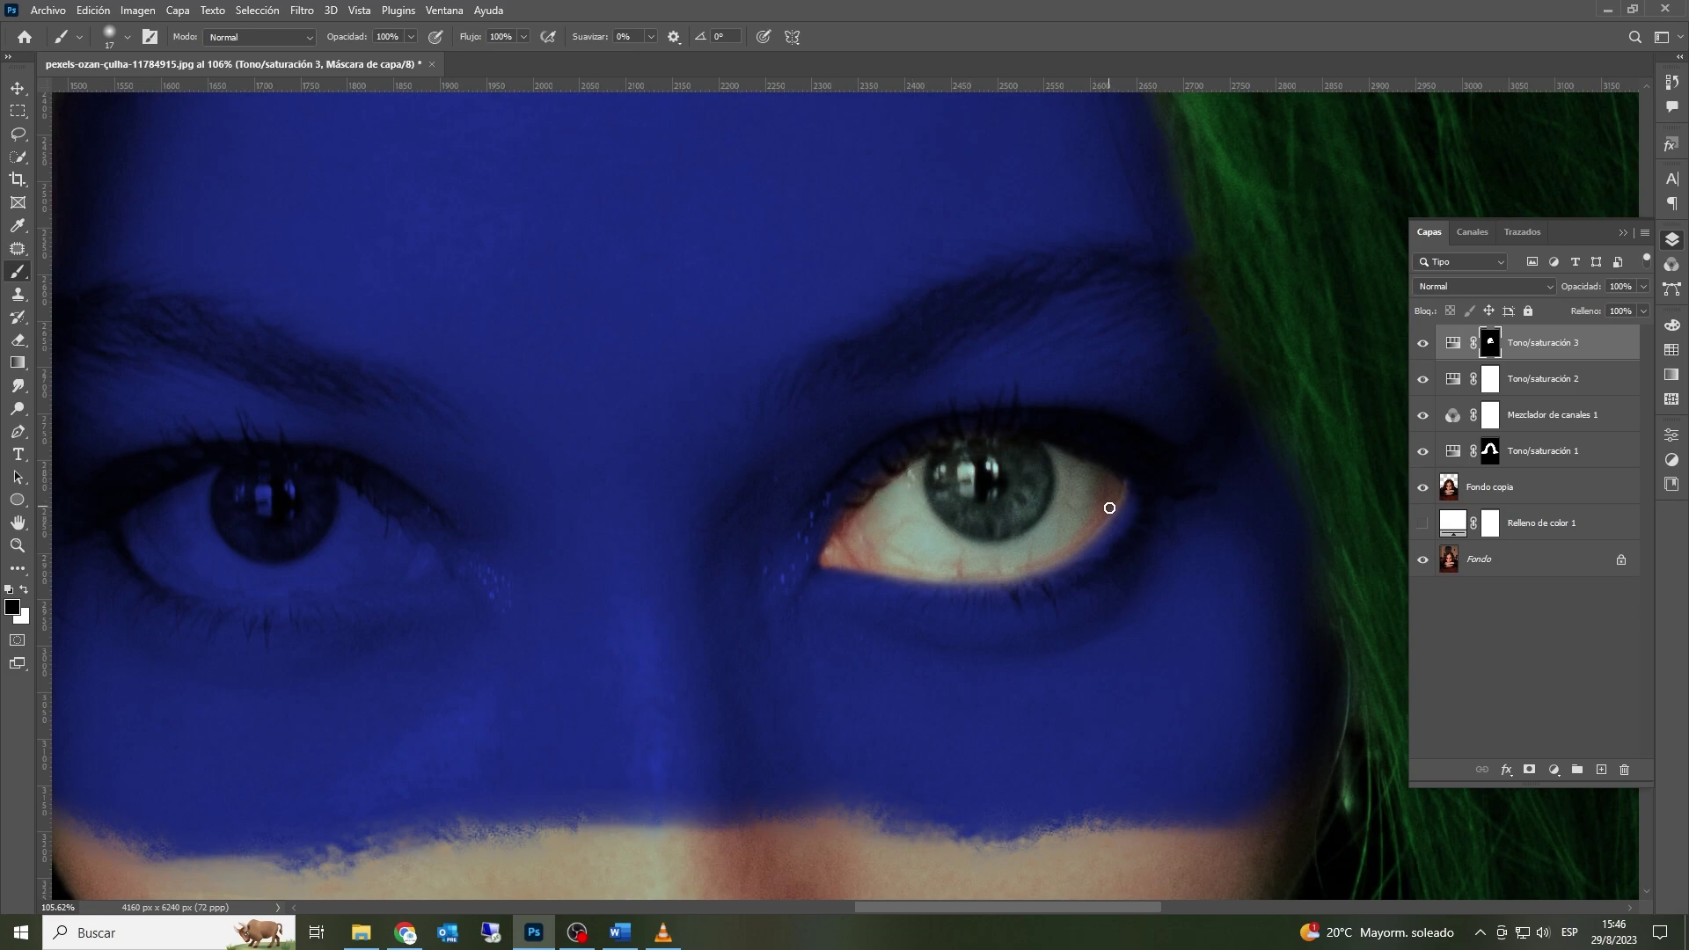
Step: Lower the Tono/saturación 3 layer's opacity to 28% and paint black on its mask over the woman's right eye
{"action": "left_click", "coordinate": [1613, 333]}
{"action": "left_click_drag", "start_coordinate": [1614, 304], "coordinate": [1583, 304]}
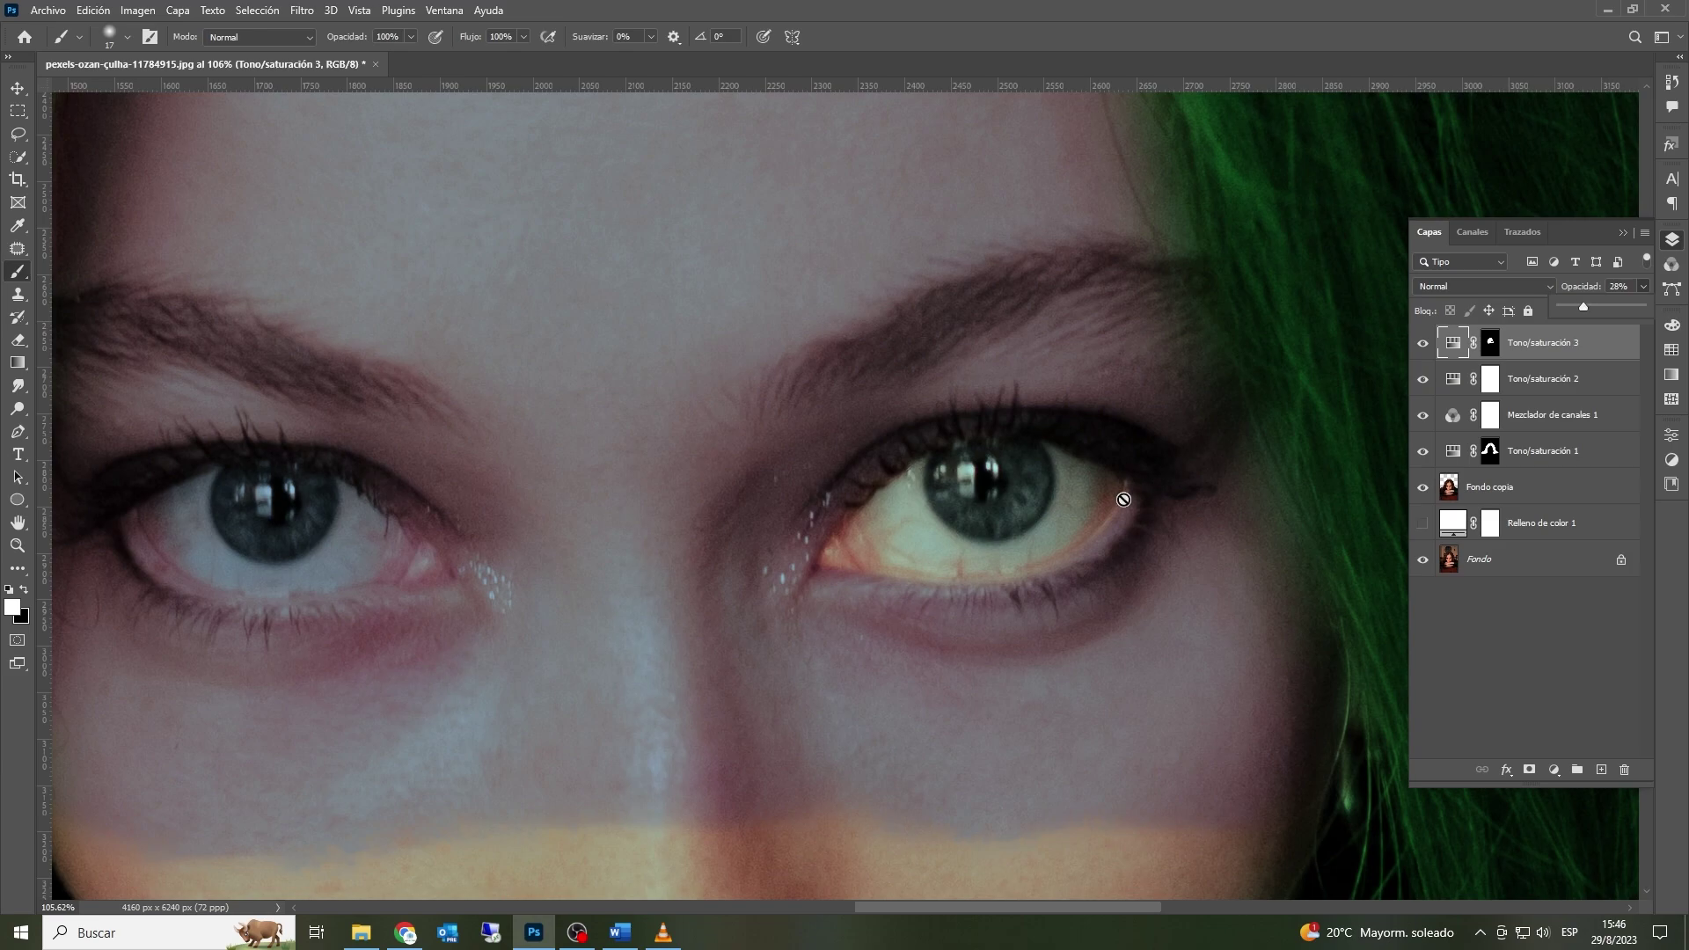
{"action": "left_click", "coordinate": [1491, 342]}
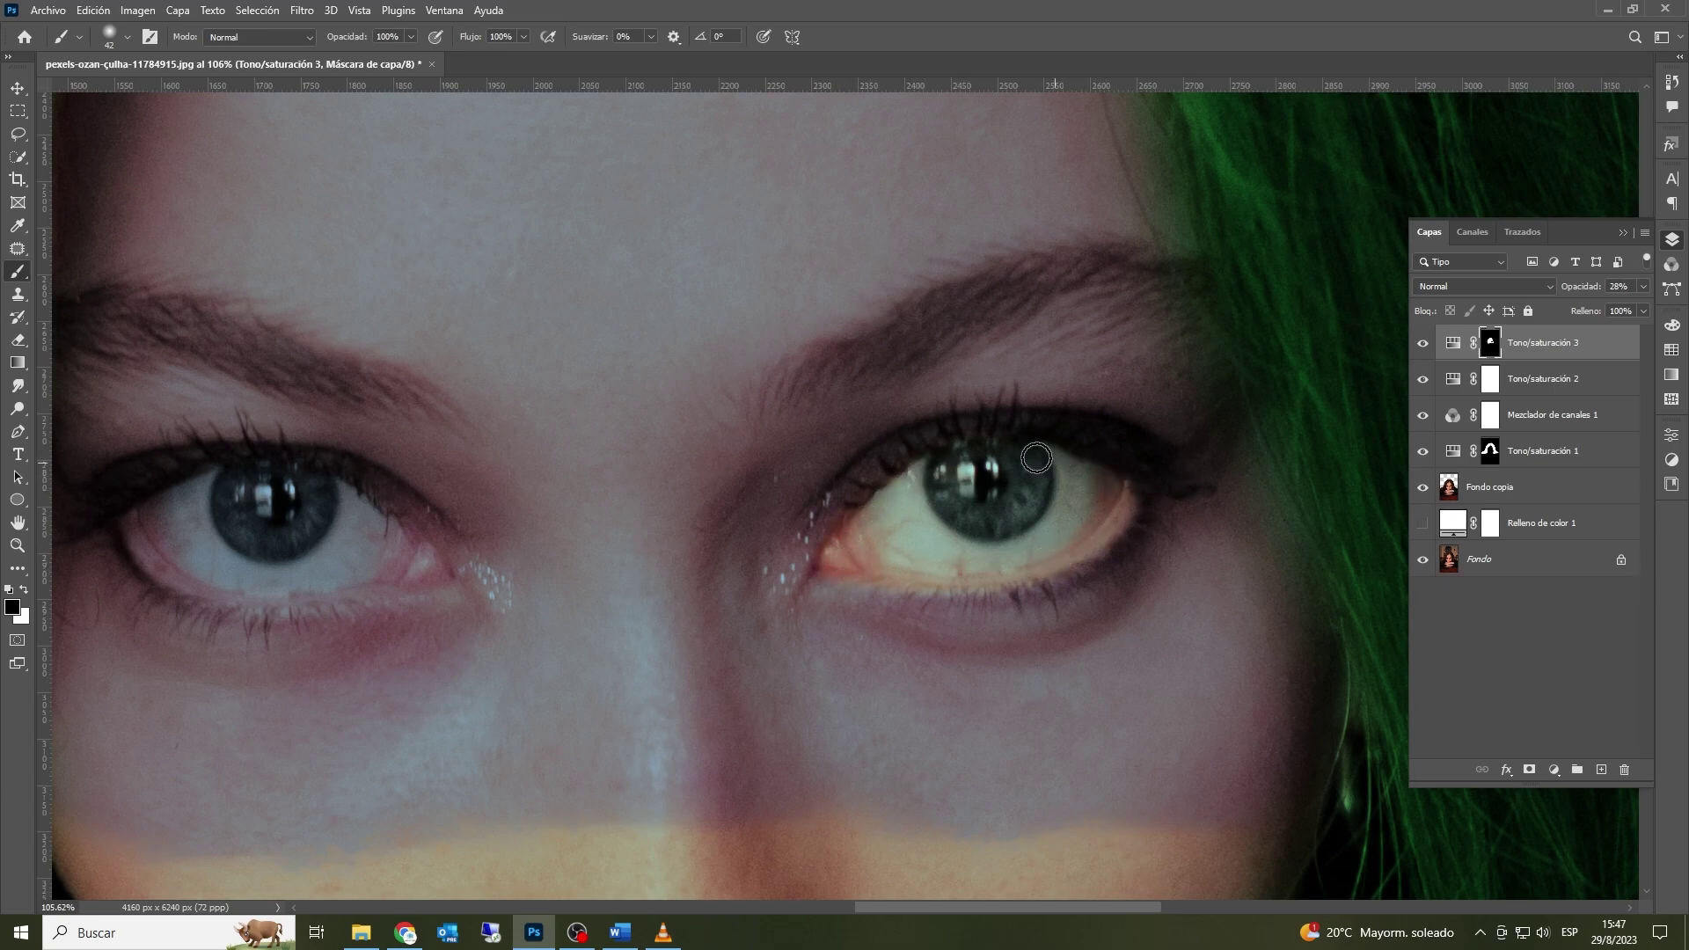
{"action": "left_click_drag", "start_coordinate": [906, 907], "coordinate": [774, 906]}
{"action": "mouse_move", "coordinate": [851, 537]}
{"action": "left_mouse_down"}
{"action": "mouse_move", "coordinate": [909, 483]}
{"action": "mouse_move", "coordinate": [983, 480]}
{"action": "mouse_move", "coordinate": [1110, 566]}
{"action": "mouse_move", "coordinate": [933, 586]}
{"action": "mouse_move", "coordinate": [846, 554]}
{"action": "mouse_move", "coordinate": [875, 517]}
{"action": "mouse_move", "coordinate": [959, 504]}
{"action": "mouse_move", "coordinate": [1043, 552]}
{"action": "mouse_move", "coordinate": [938, 563]}
{"action": "mouse_move", "coordinate": [847, 540]}
{"action": "mouse_move", "coordinate": [986, 528]}
{"action": "mouse_move", "coordinate": [1053, 552]}
{"action": "mouse_move", "coordinate": [904, 536]}
{"action": "mouse_move", "coordinate": [835, 560]}
{"action": "mouse_move", "coordinate": [830, 532]}
{"action": "mouse_move", "coordinate": [948, 592]}
{"action": "mouse_move", "coordinate": [1093, 581]}
{"action": "mouse_move", "coordinate": [1090, 542]}
{"action": "left_mouse_up"}
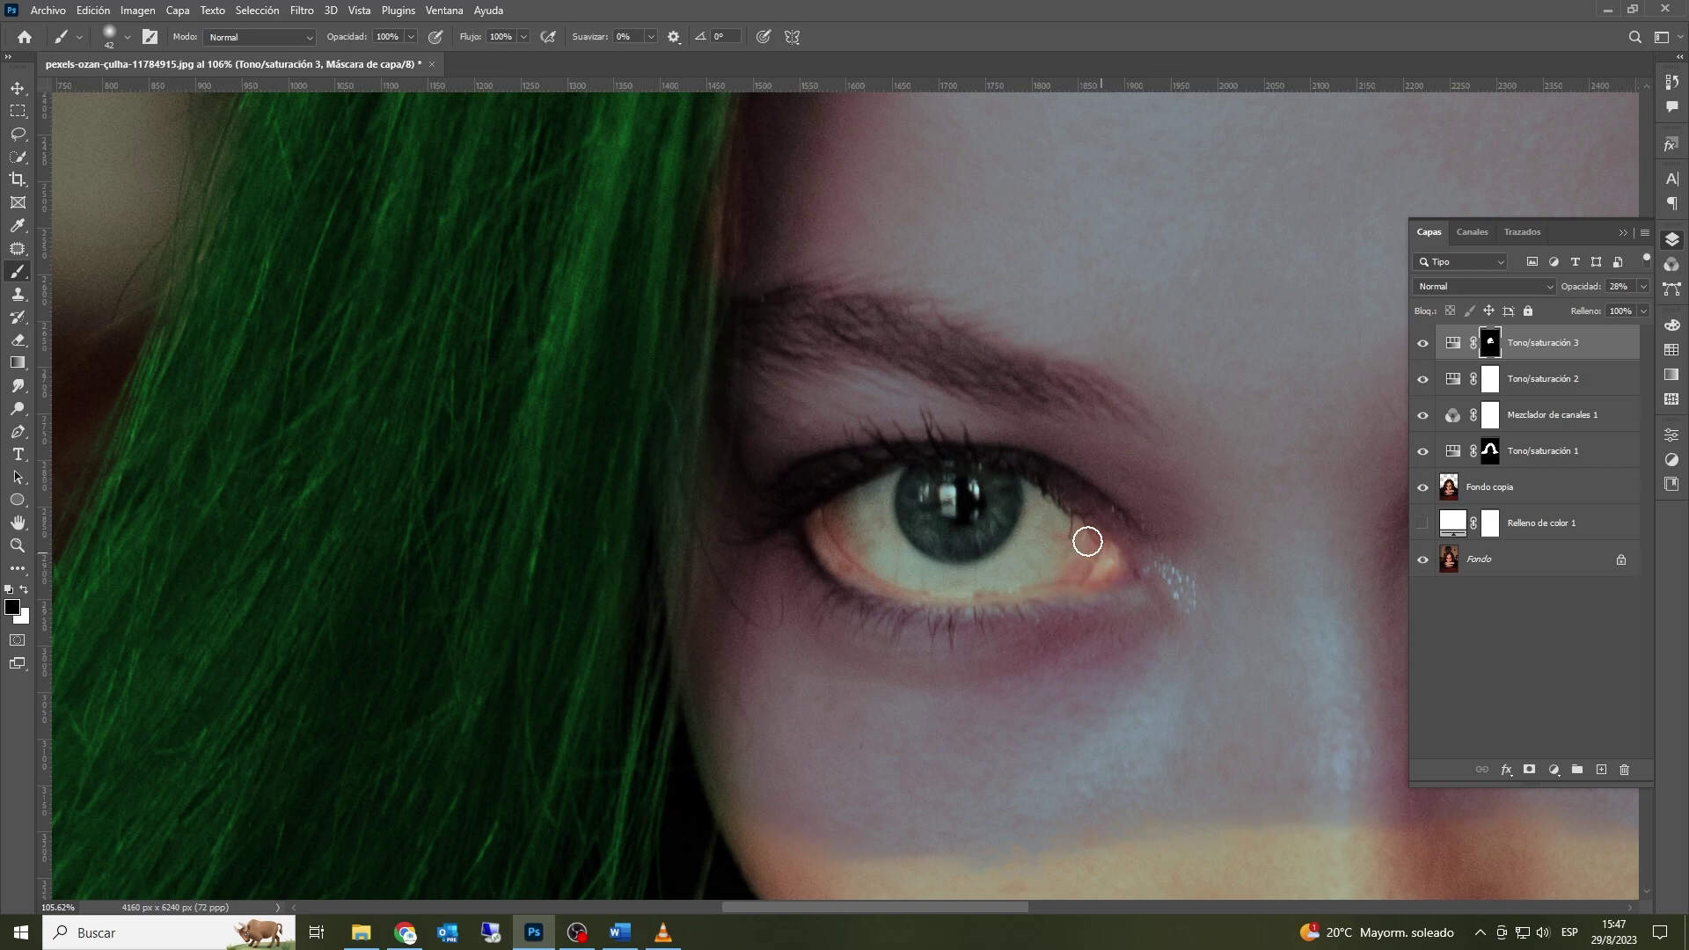
{"action": "mouse_move", "coordinate": [825, 540]}
{"action": "left_mouse_down"}
{"action": "mouse_move", "coordinate": [889, 585]}
{"action": "mouse_move", "coordinate": [872, 581]}
{"action": "mouse_move", "coordinate": [1099, 563]}
{"action": "left_mouse_up"}
{"action": "right_click", "coordinate": [1099, 563], "text": "alt"}
Step: Set the Tono/saturación 3 layer's opacity back to 100%
{"action": "scroll", "coordinate": [943, 551], "scroll_direction": "down", "scroll_amount": 5}
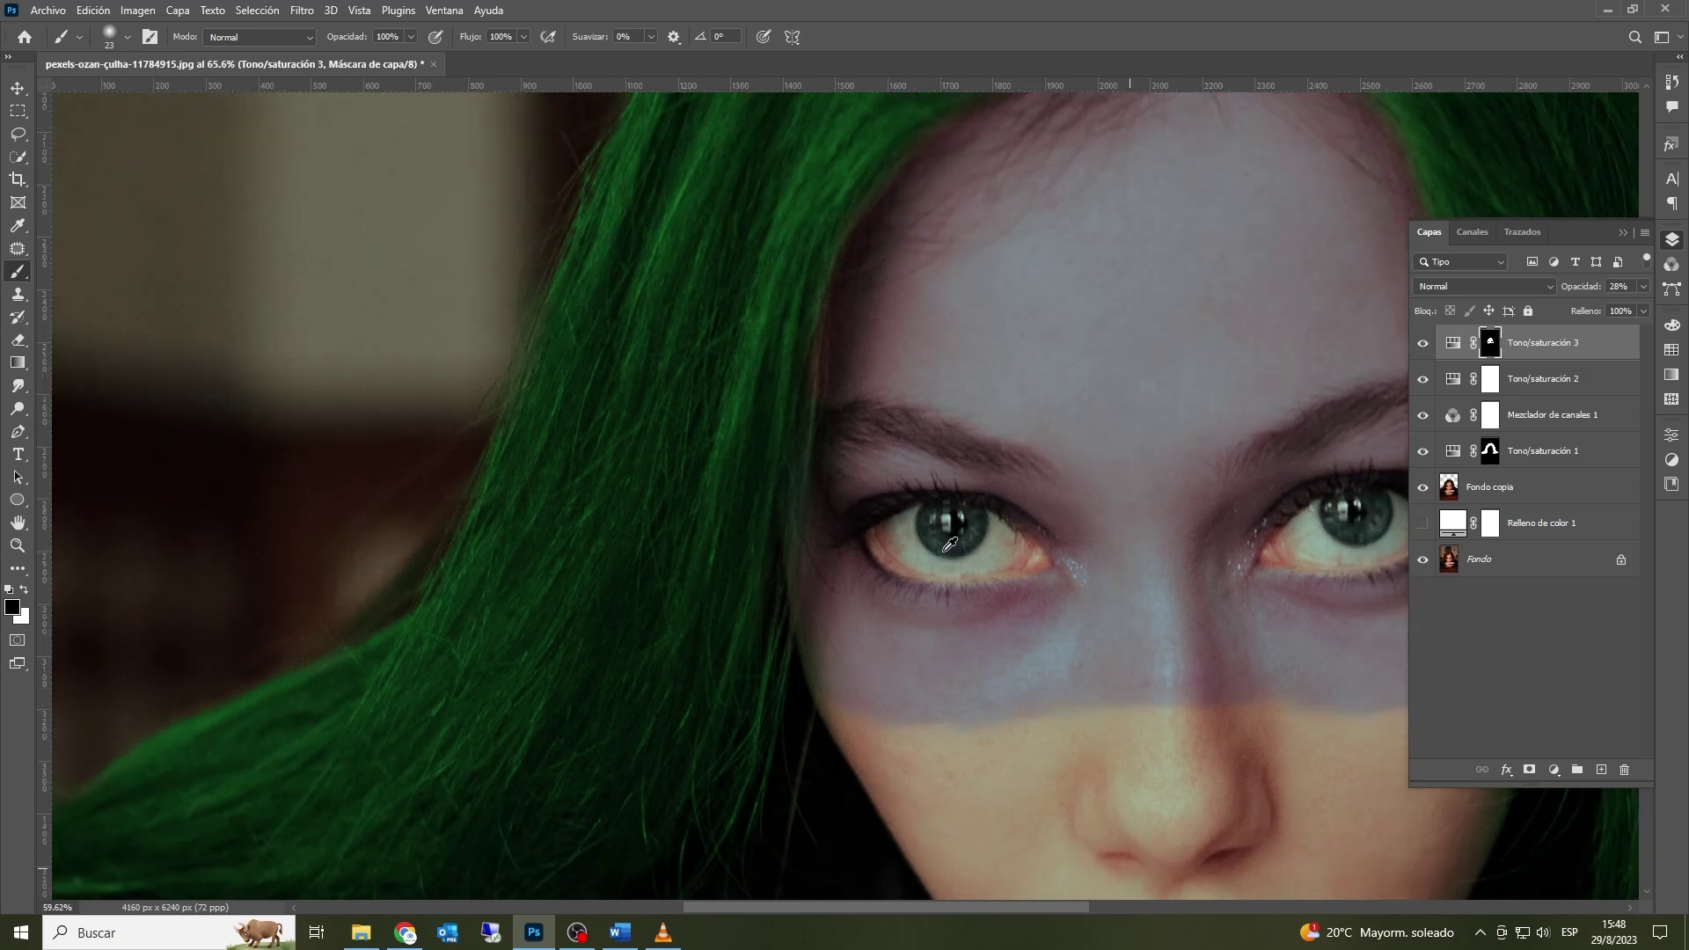
{"action": "left_click", "coordinate": [24, 551]}
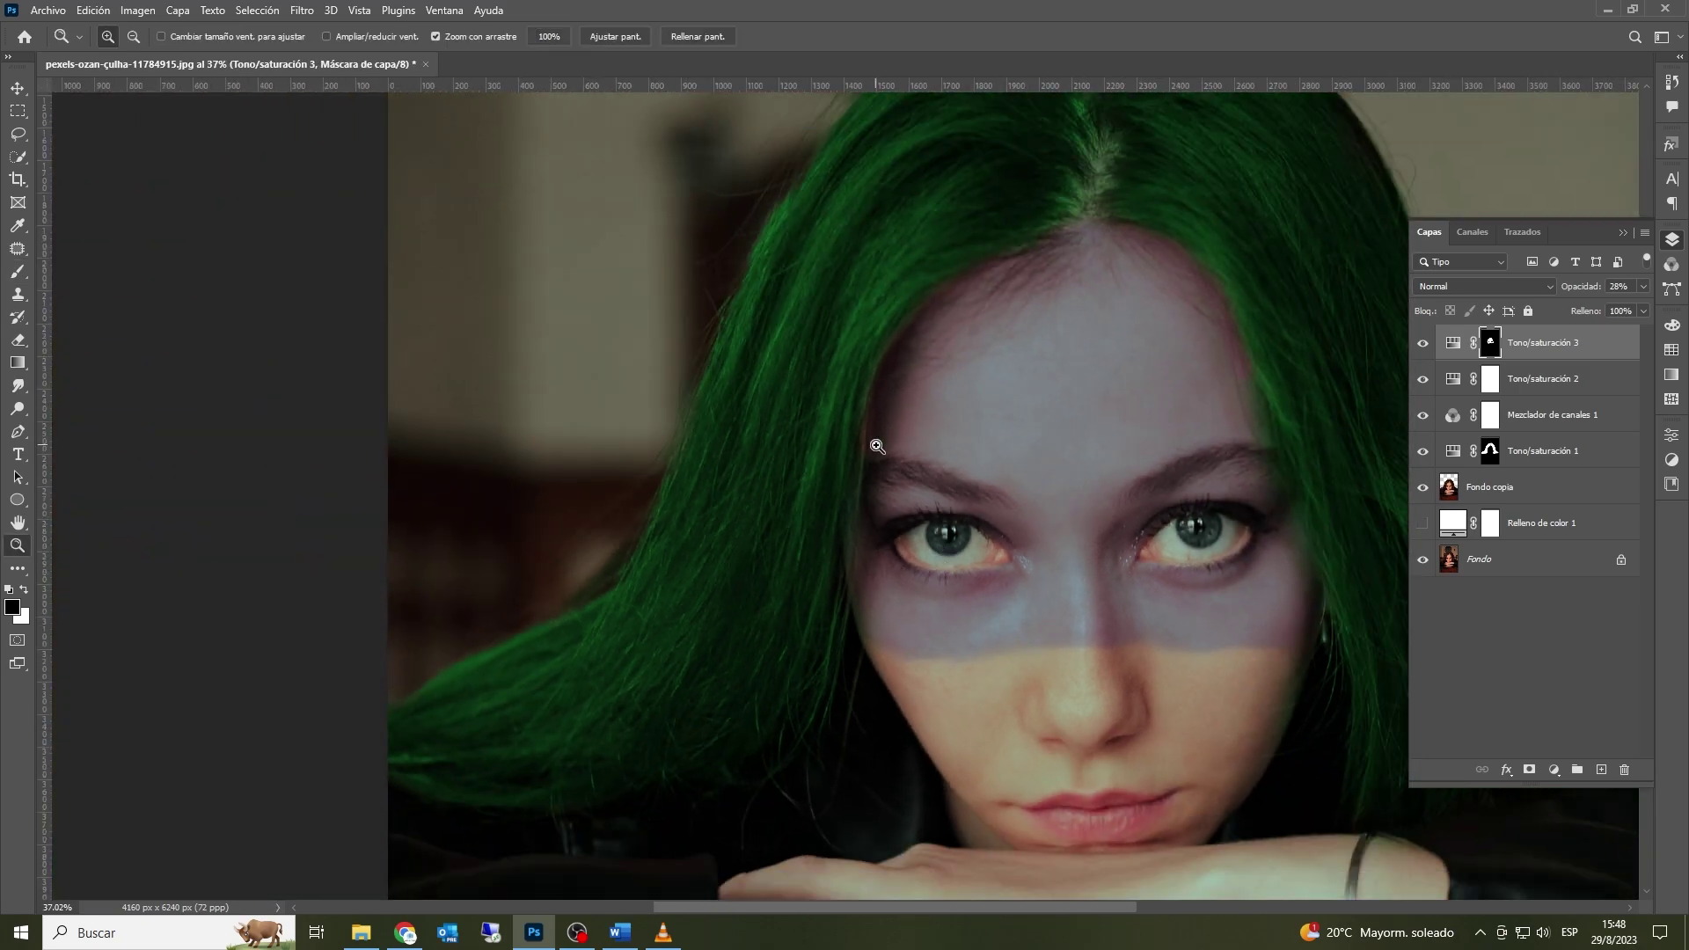
{"action": "scroll", "coordinate": [945, 475], "scroll_direction": "down", "scroll_amount": 3}
{"action": "left_click", "coordinate": [1642, 286]}
{"action": "left_click_drag", "start_coordinate": [1583, 307], "coordinate": [1643, 307]}
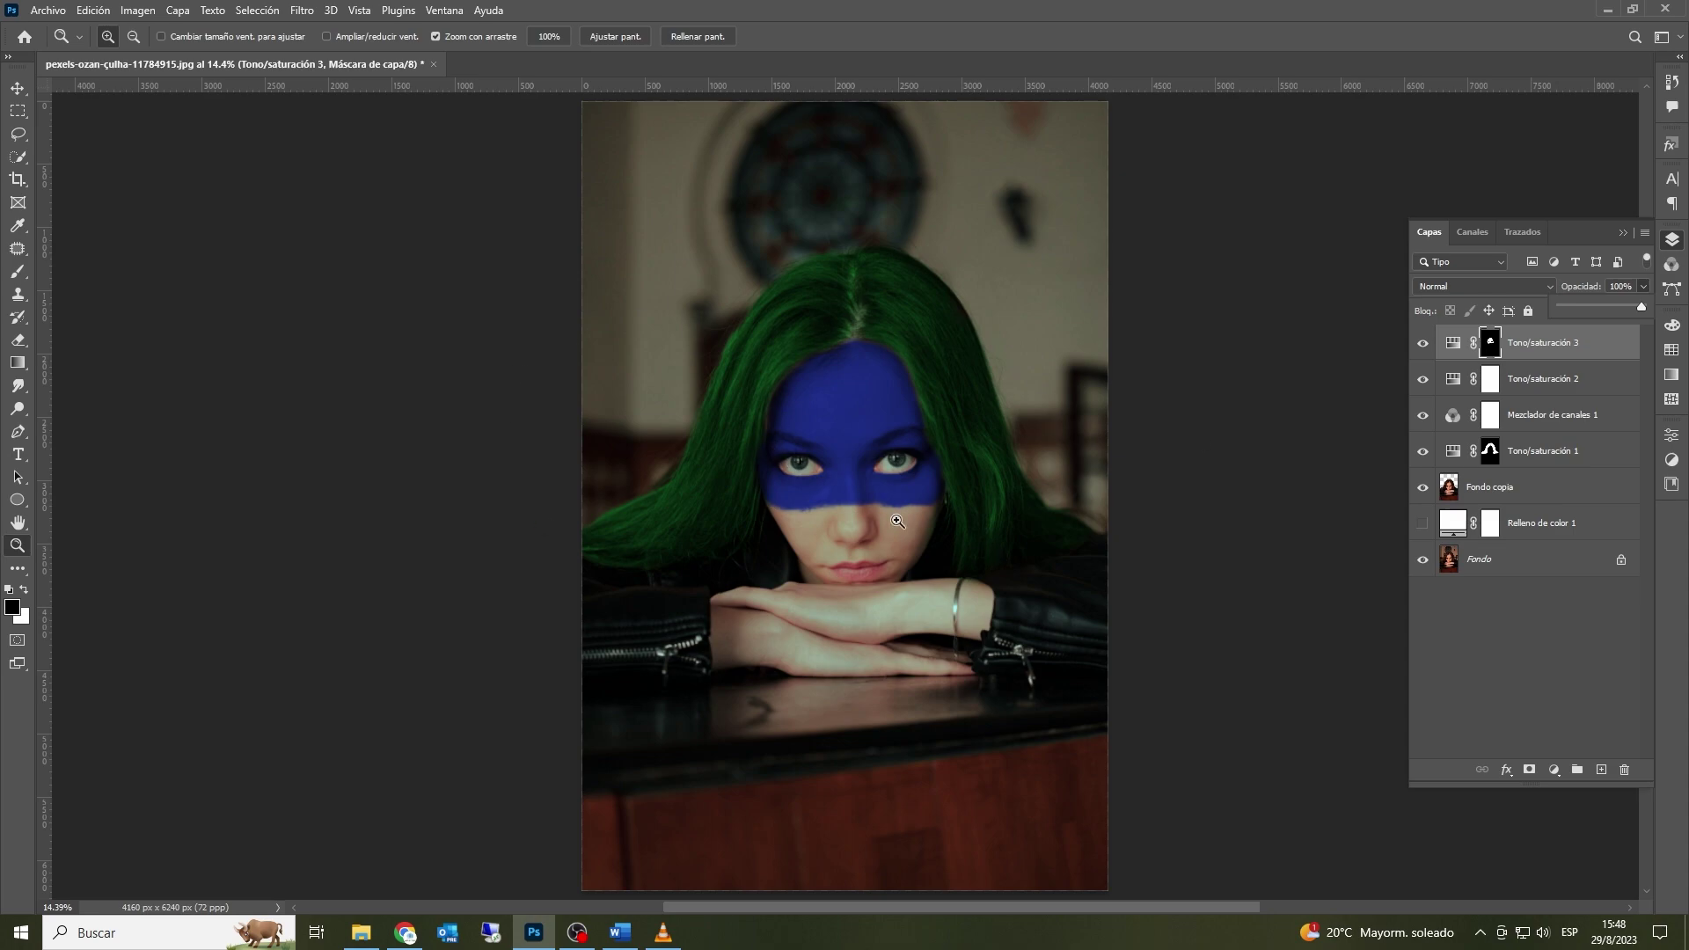
Step: Set the Tono/saturación 3 layer's blend mode to Multiplicar
{"action": "left_click", "coordinate": [1612, 342]}
{"action": "left_click", "coordinate": [1487, 286]}
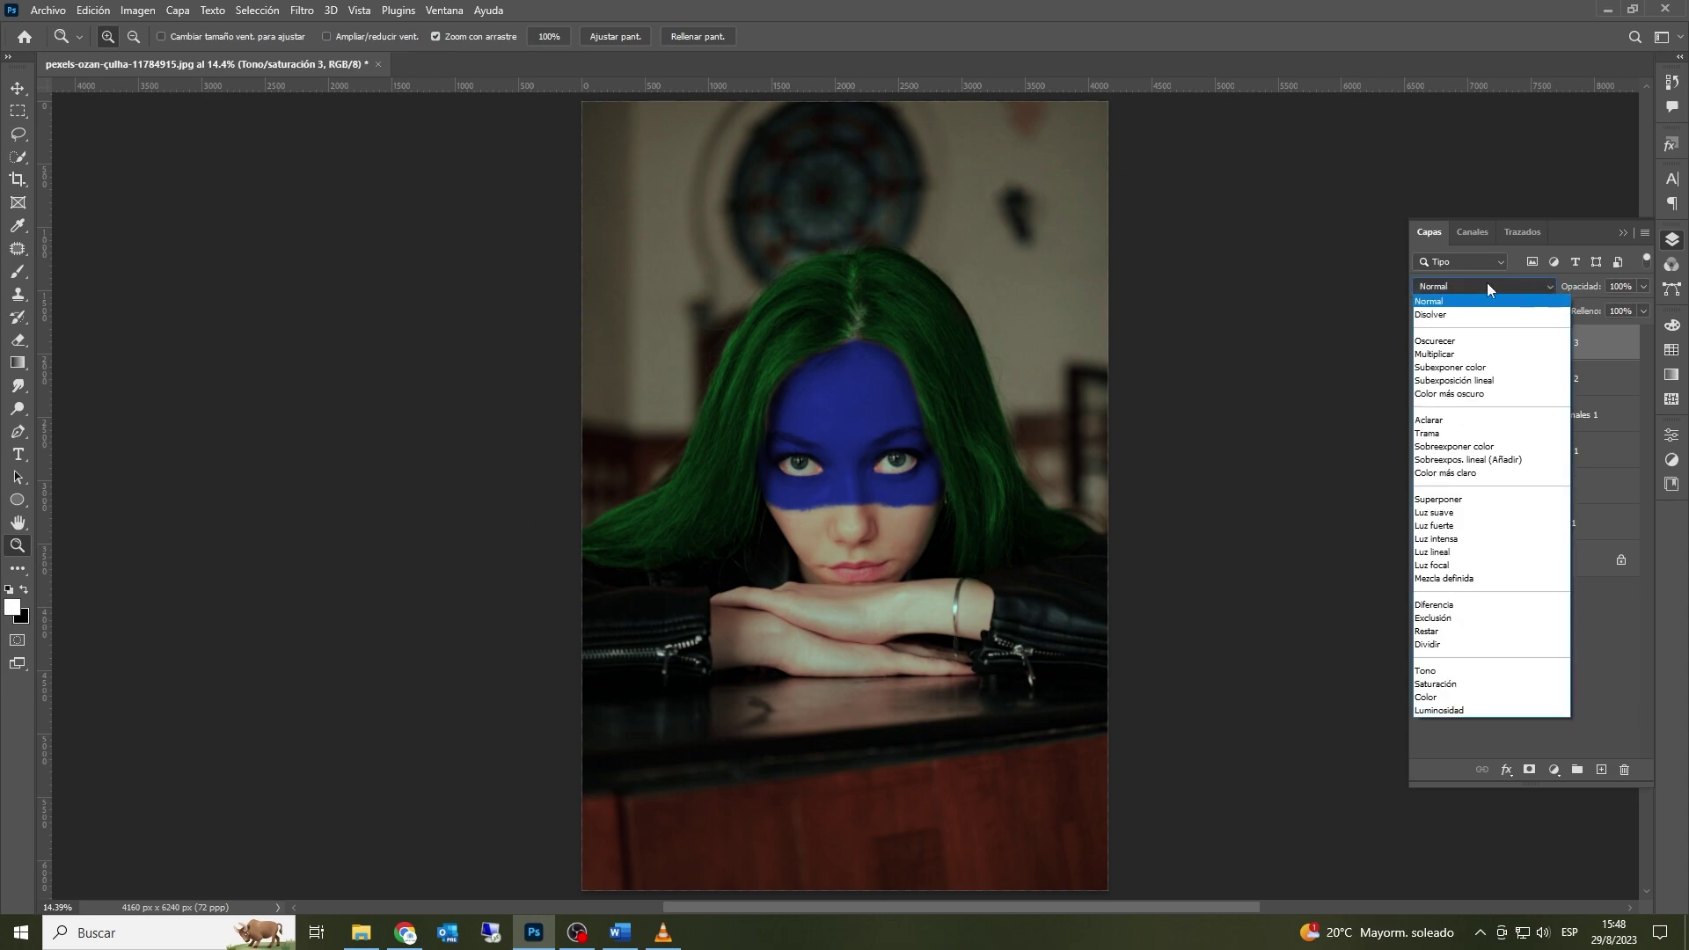
{"action": "left_click", "coordinate": [1478, 361]}
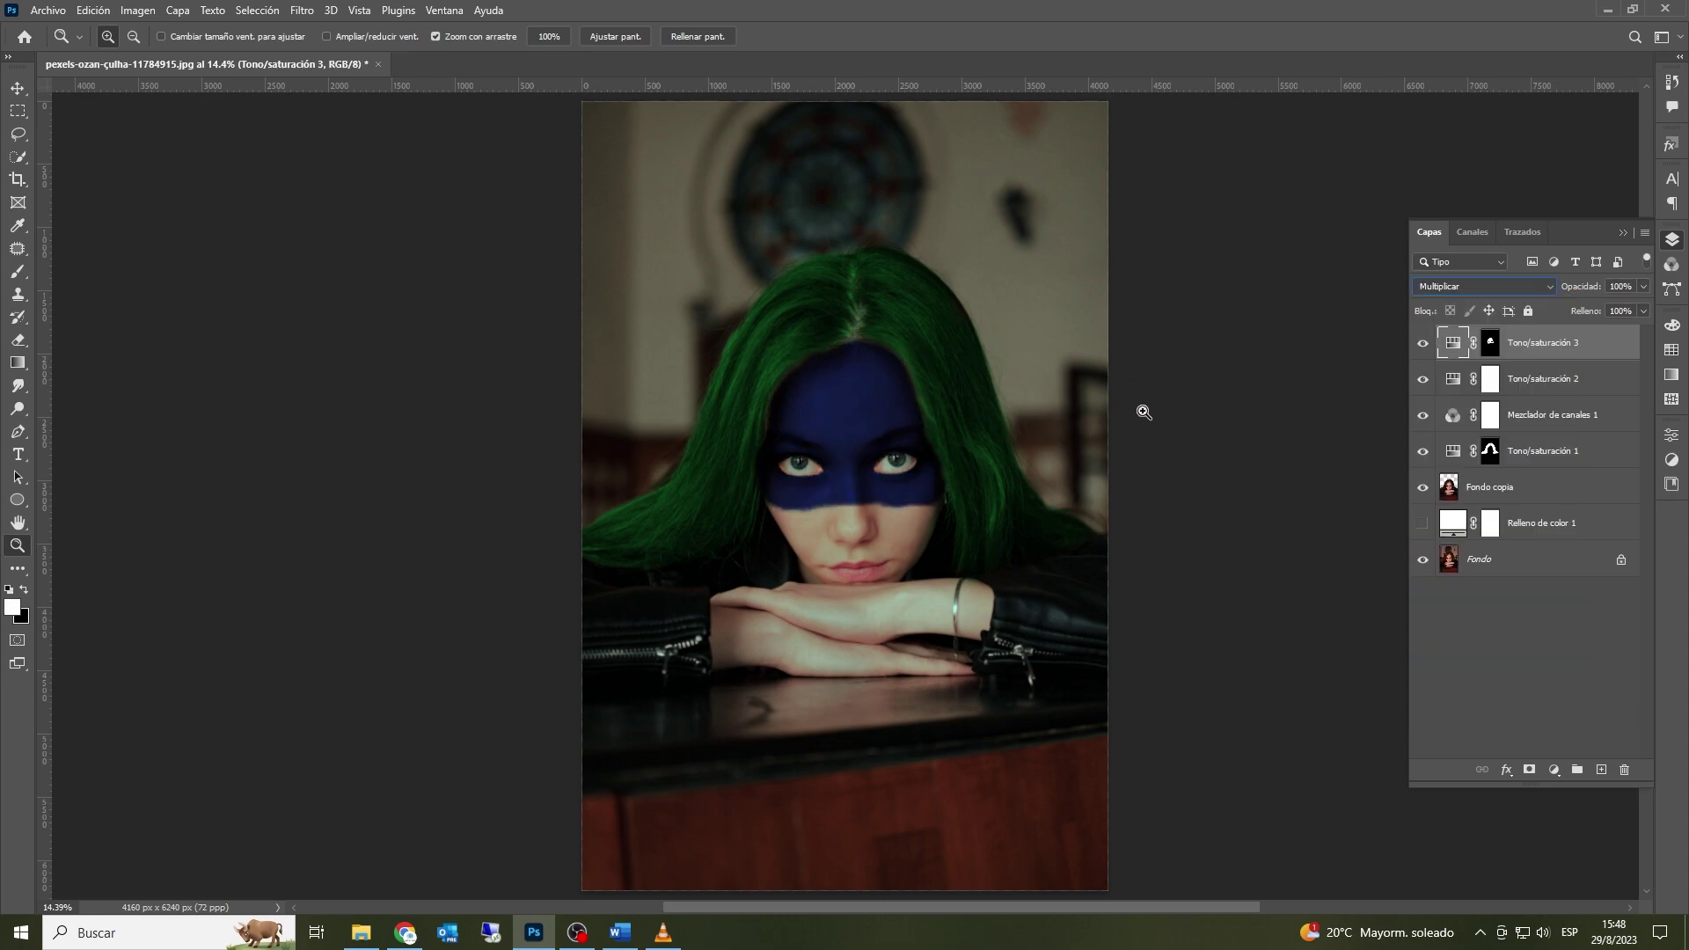
Step: In Tono/saturación 3's blending options, split the underlying layer's highlights at 138/255 and adjust its shadow limit slightly to bring back skin texture
{"action": "double_click", "coordinate": [1599, 341]}
{"action": "left_click_drag", "start_coordinate": [687, 422], "coordinate": [440, 417]}
{"action": "left_click_drag", "start_coordinate": [1368, 595], "coordinate": [1368, 597]}
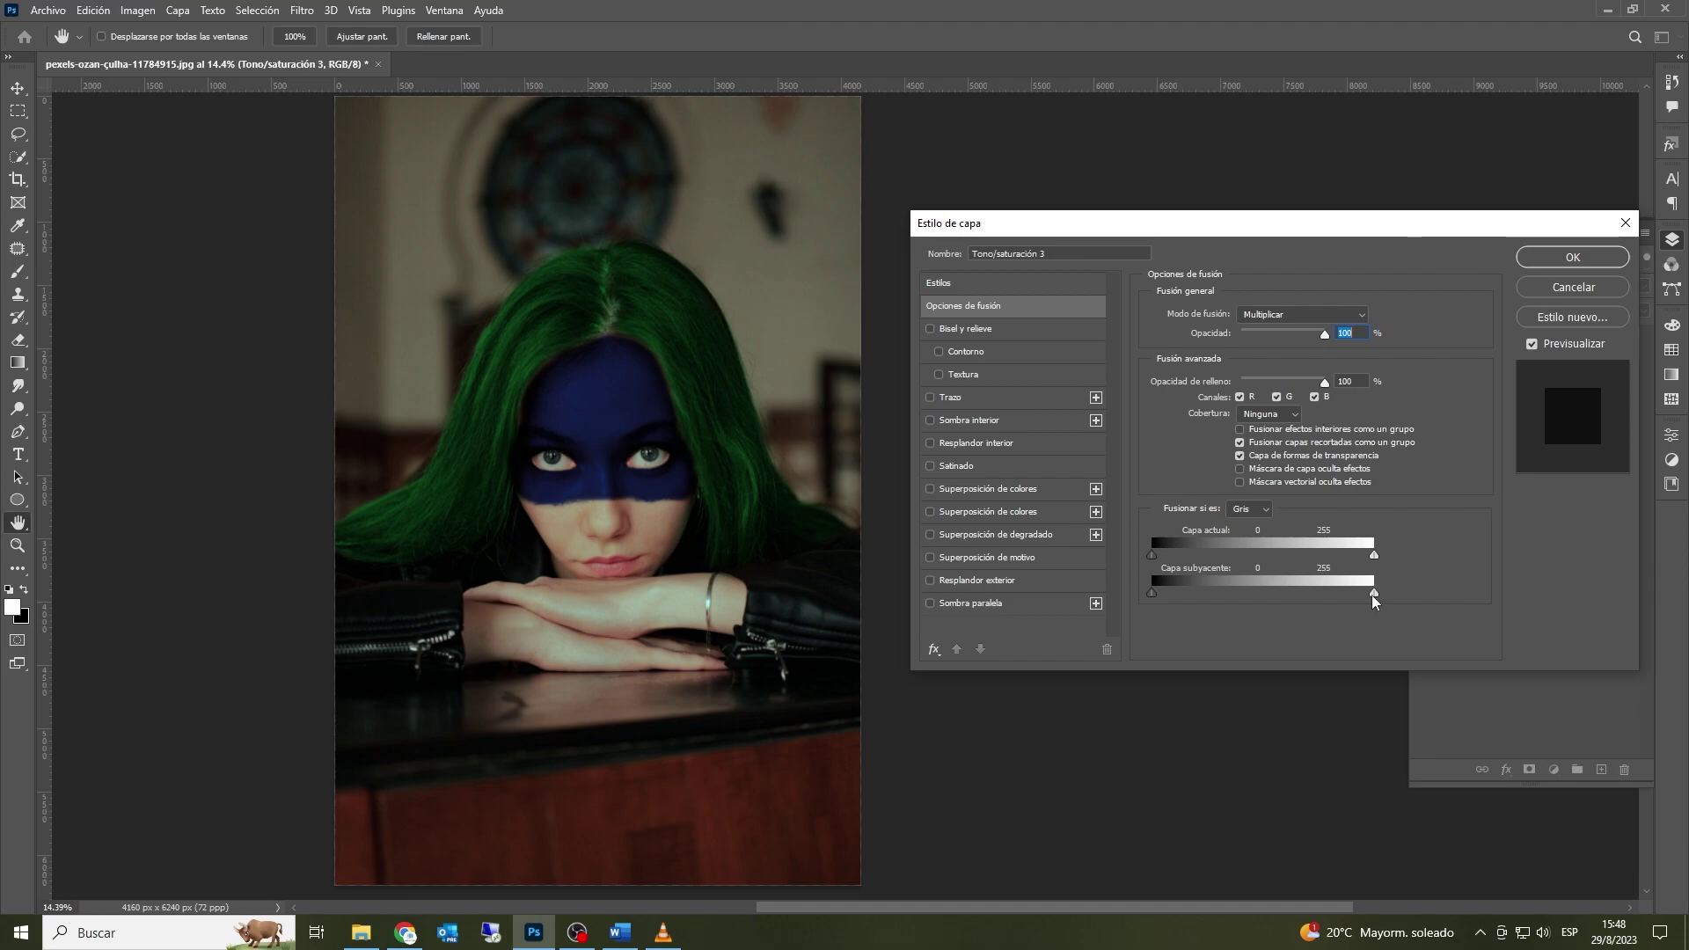
{"action": "left_click_drag", "start_coordinate": [1294, 600], "coordinate": [1278, 598]}
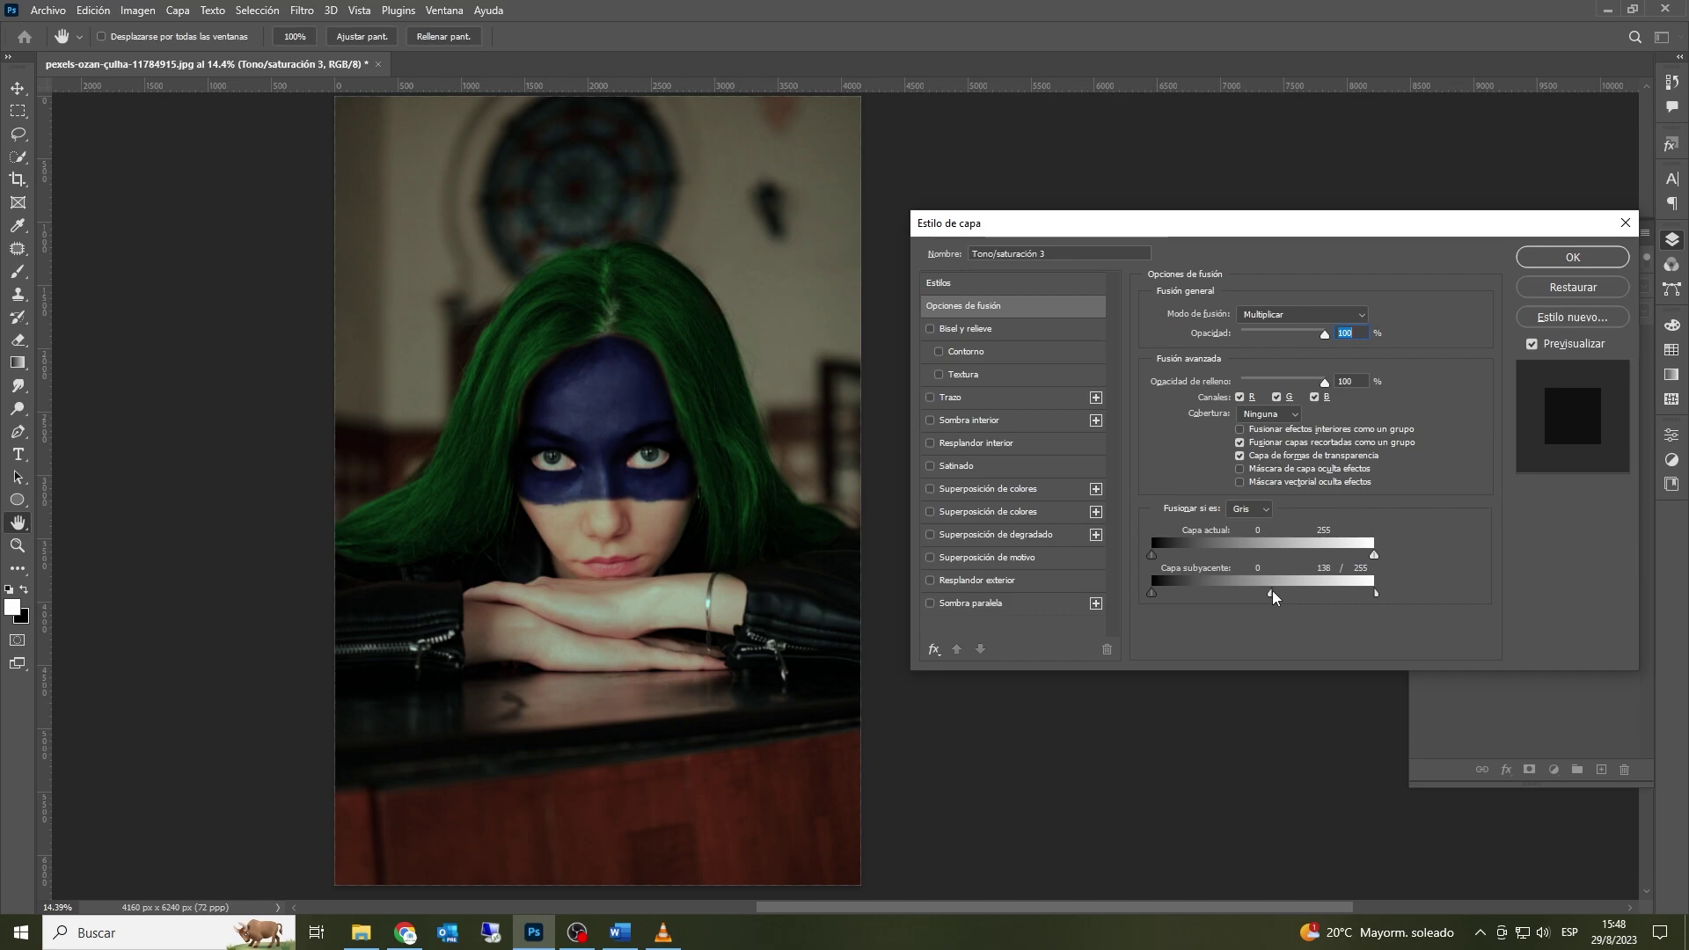
{"action": "left_click_drag", "start_coordinate": [1152, 594], "coordinate": [1171, 600]}
{"action": "left_click", "coordinate": [1555, 260]}
{"action": "key", "text": "z"}
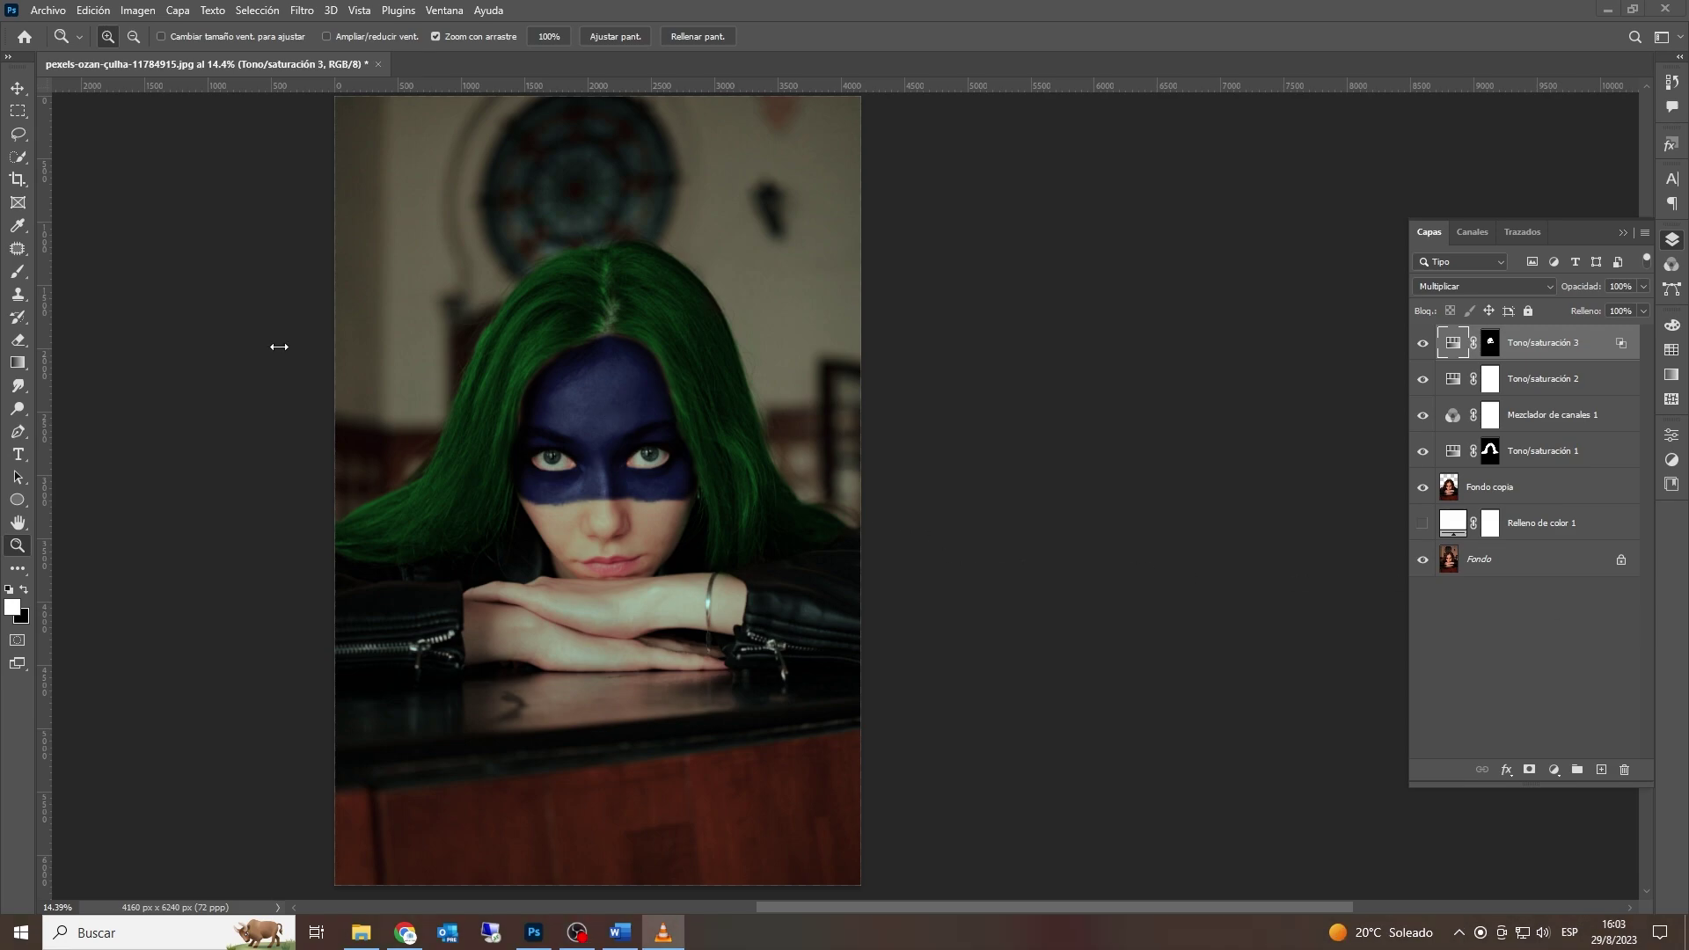
Step: Paint small white dots of varied sizes on a new layer across the blue forehead, nose bridge and cheeks
{"action": "left_click", "coordinate": [18, 271]}
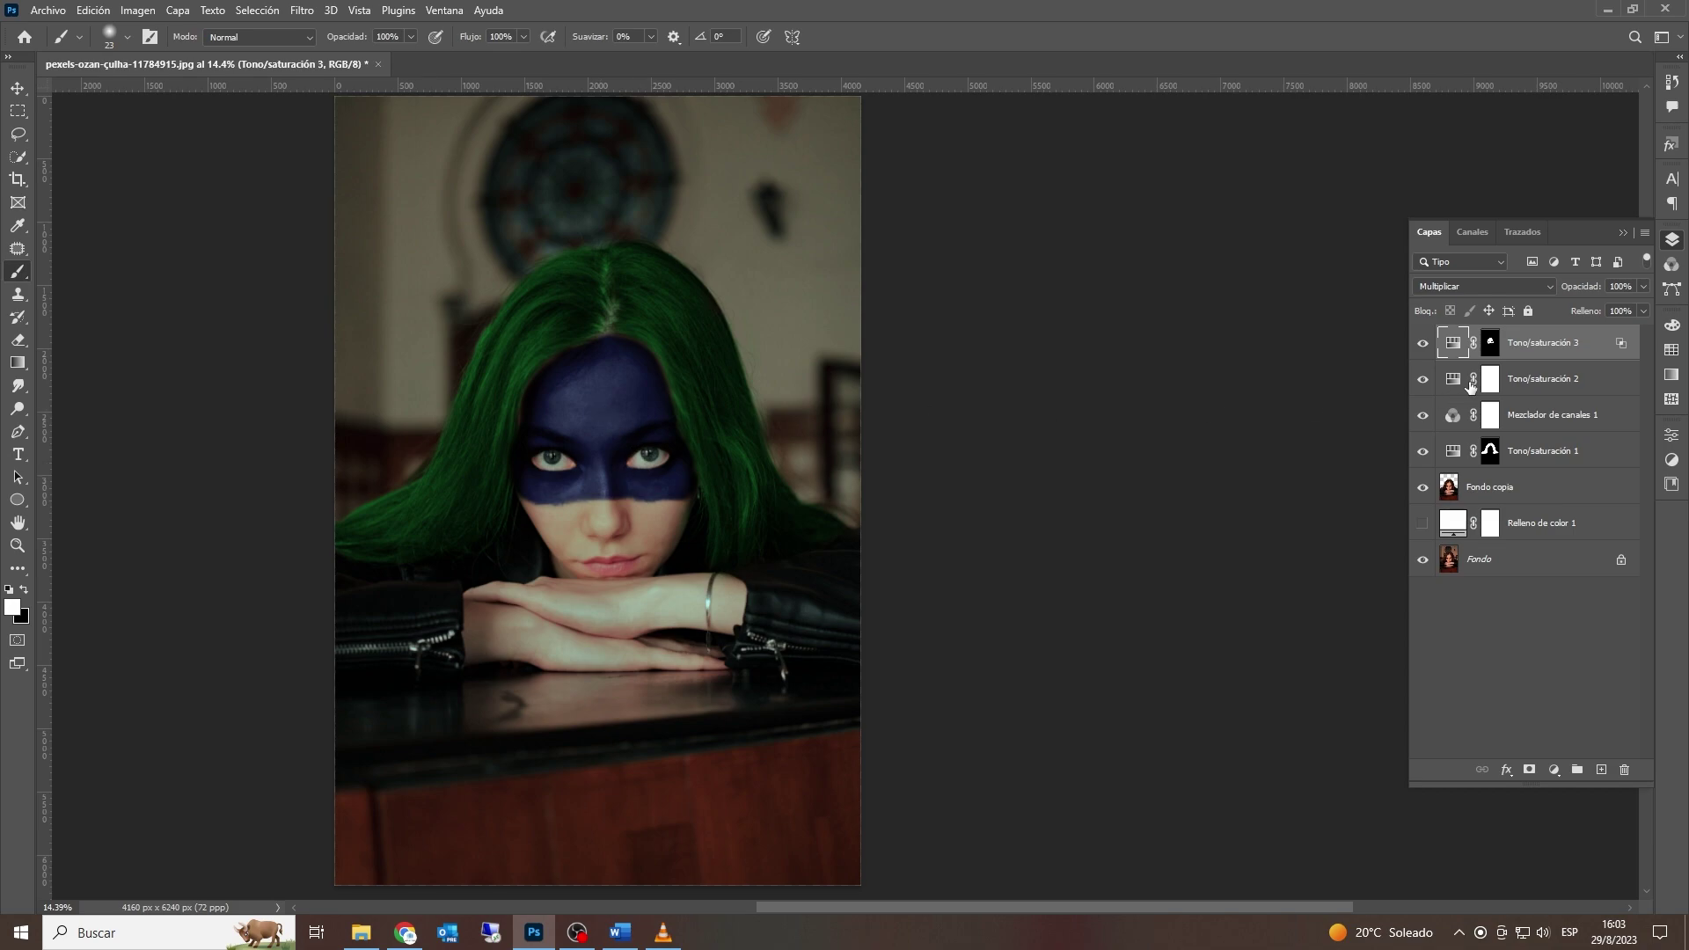
{"action": "left_click", "coordinate": [1600, 770]}
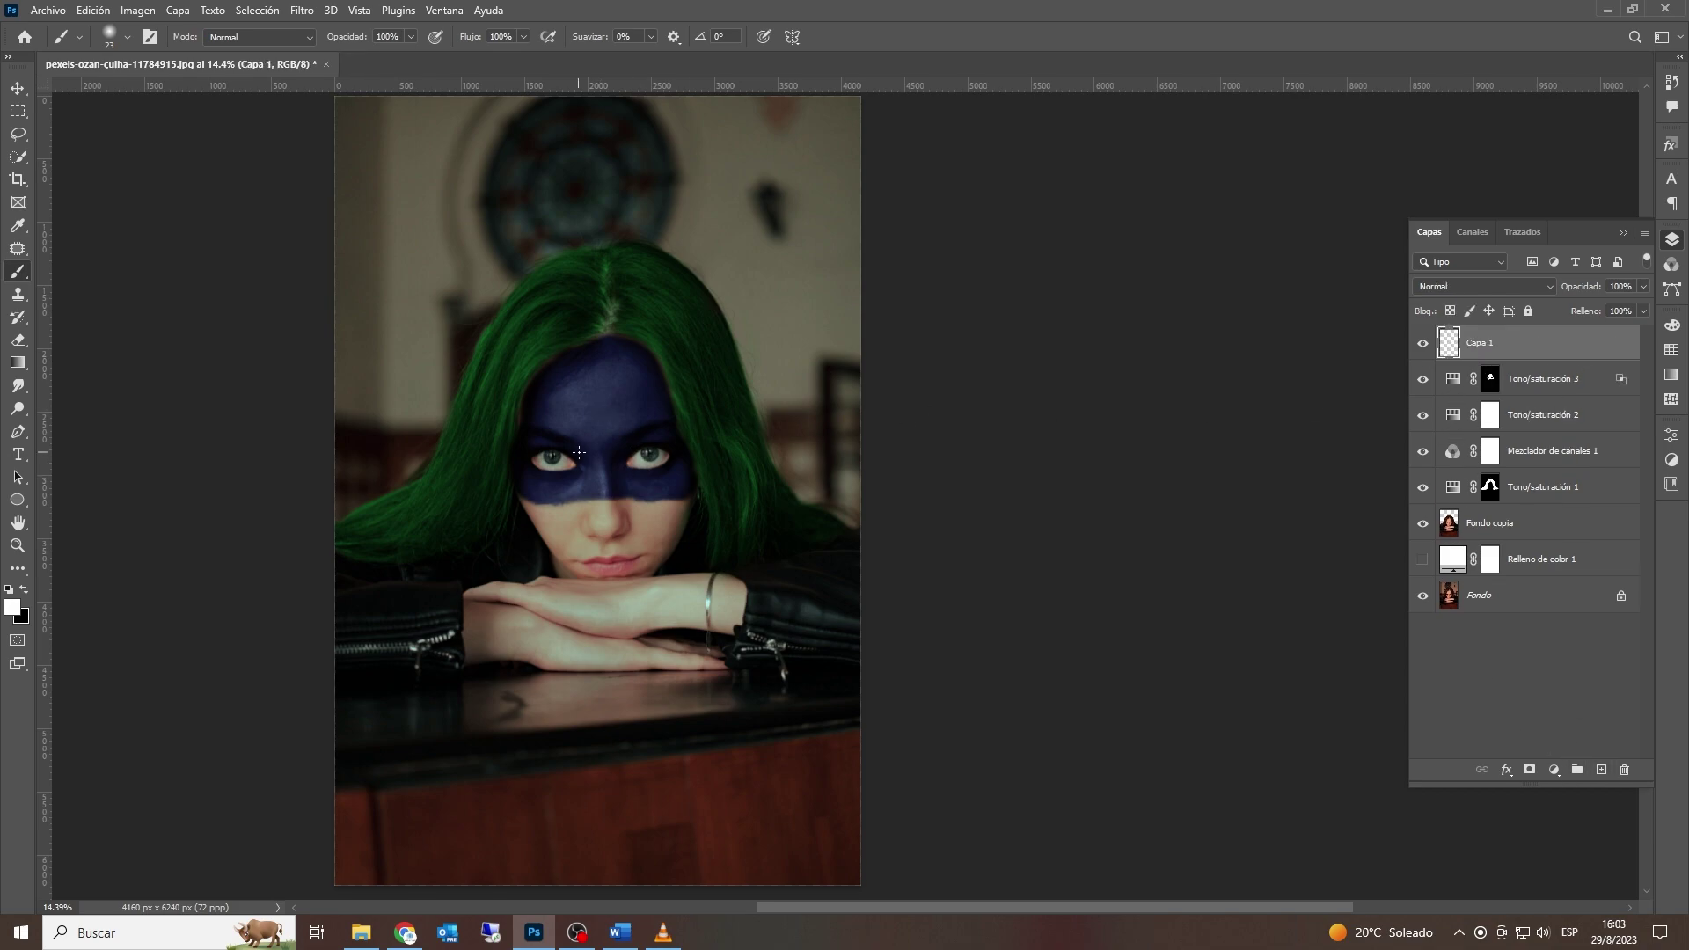
{"action": "scroll", "coordinate": [589, 450], "scroll_direction": "up", "scroll_amount": 5}
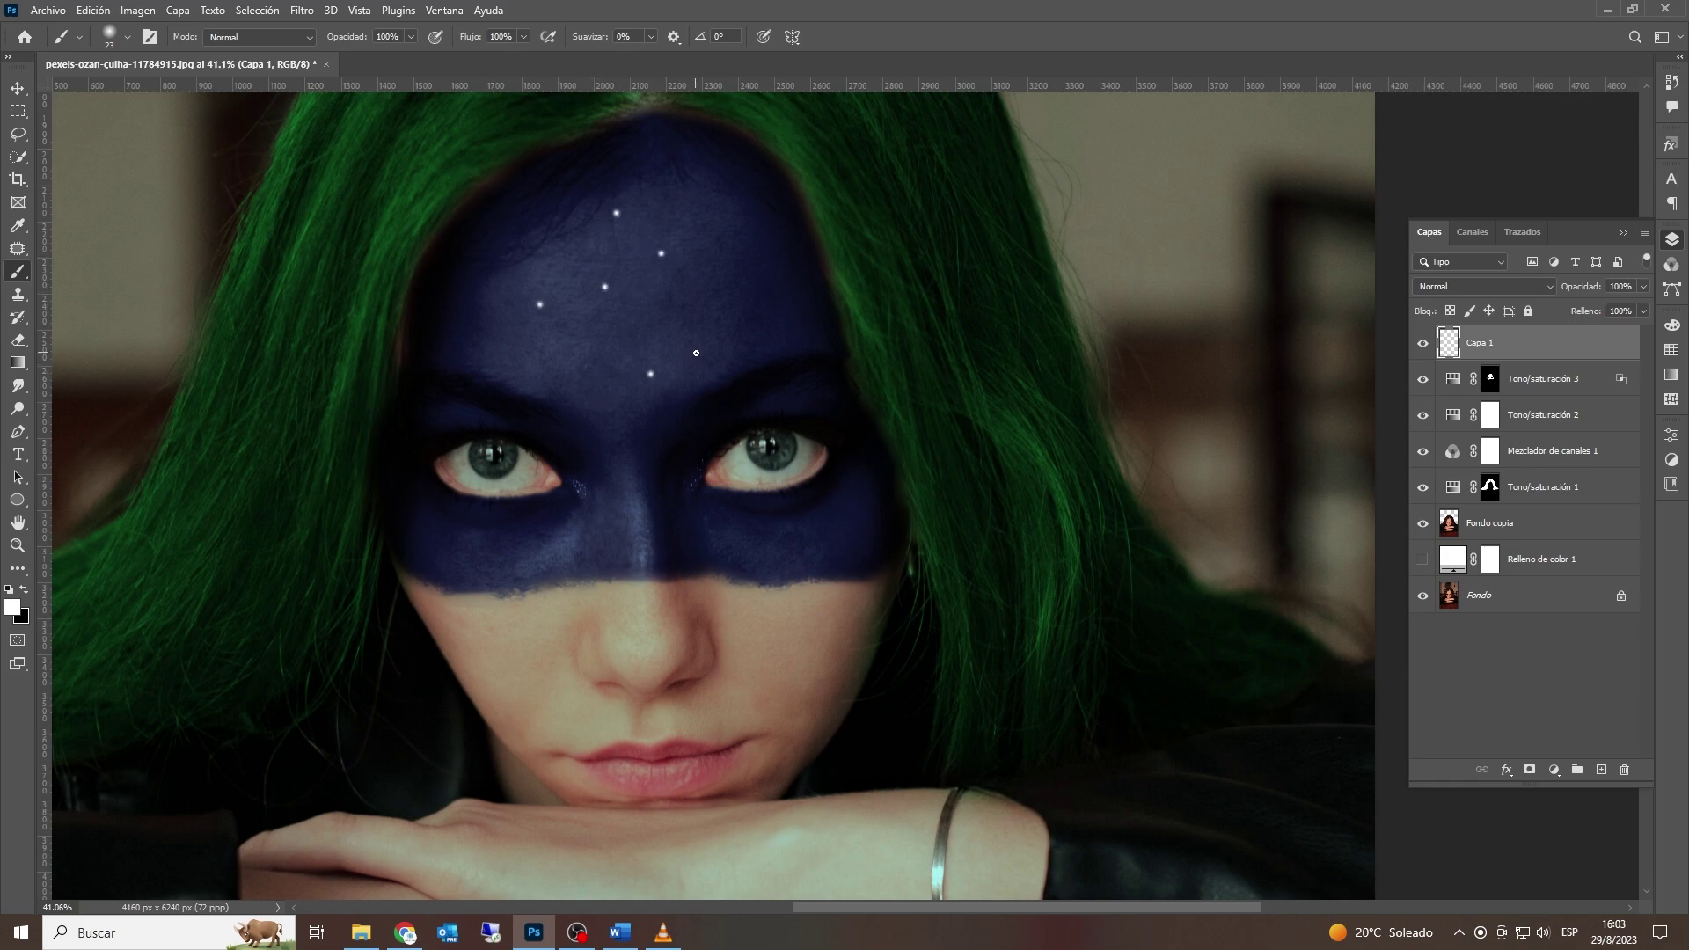
{"action": "right_click", "coordinate": [531, 348], "text": "alt"}
{"action": "right_click", "coordinate": [615, 418], "text": "alt"}
{"action": "left_click", "coordinate": [629, 448]}
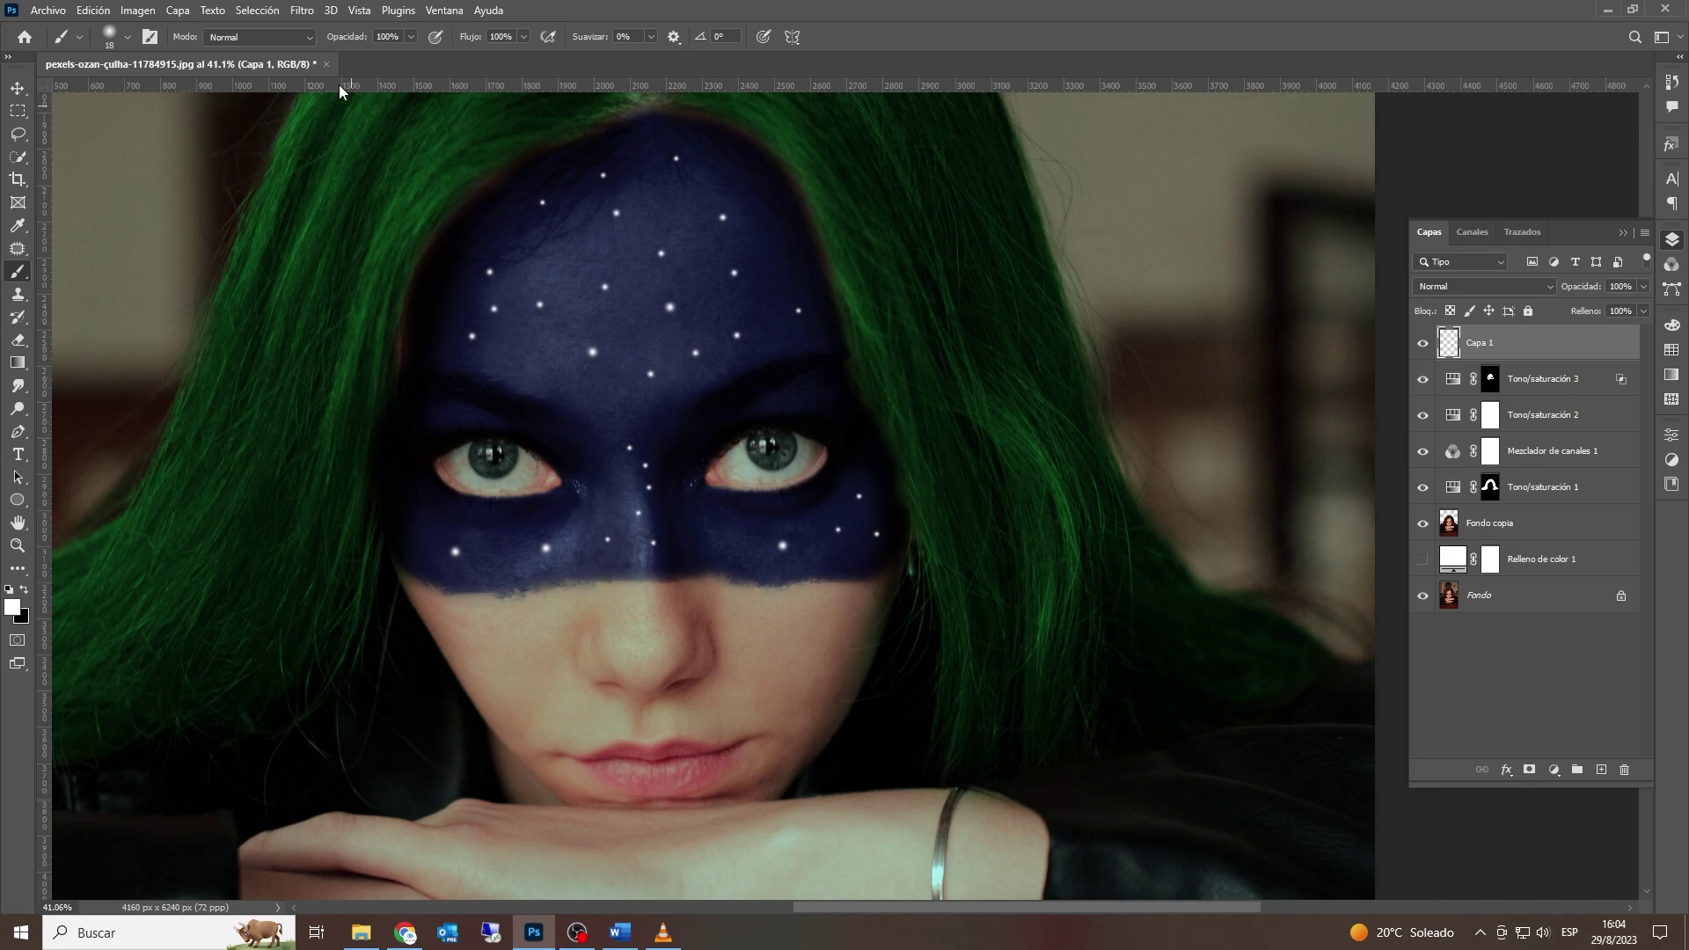
Step: Soften the white dots on Capa 1 with a Gaussian blur of about 4 pixels
{"action": "left_click", "coordinate": [302, 10]}
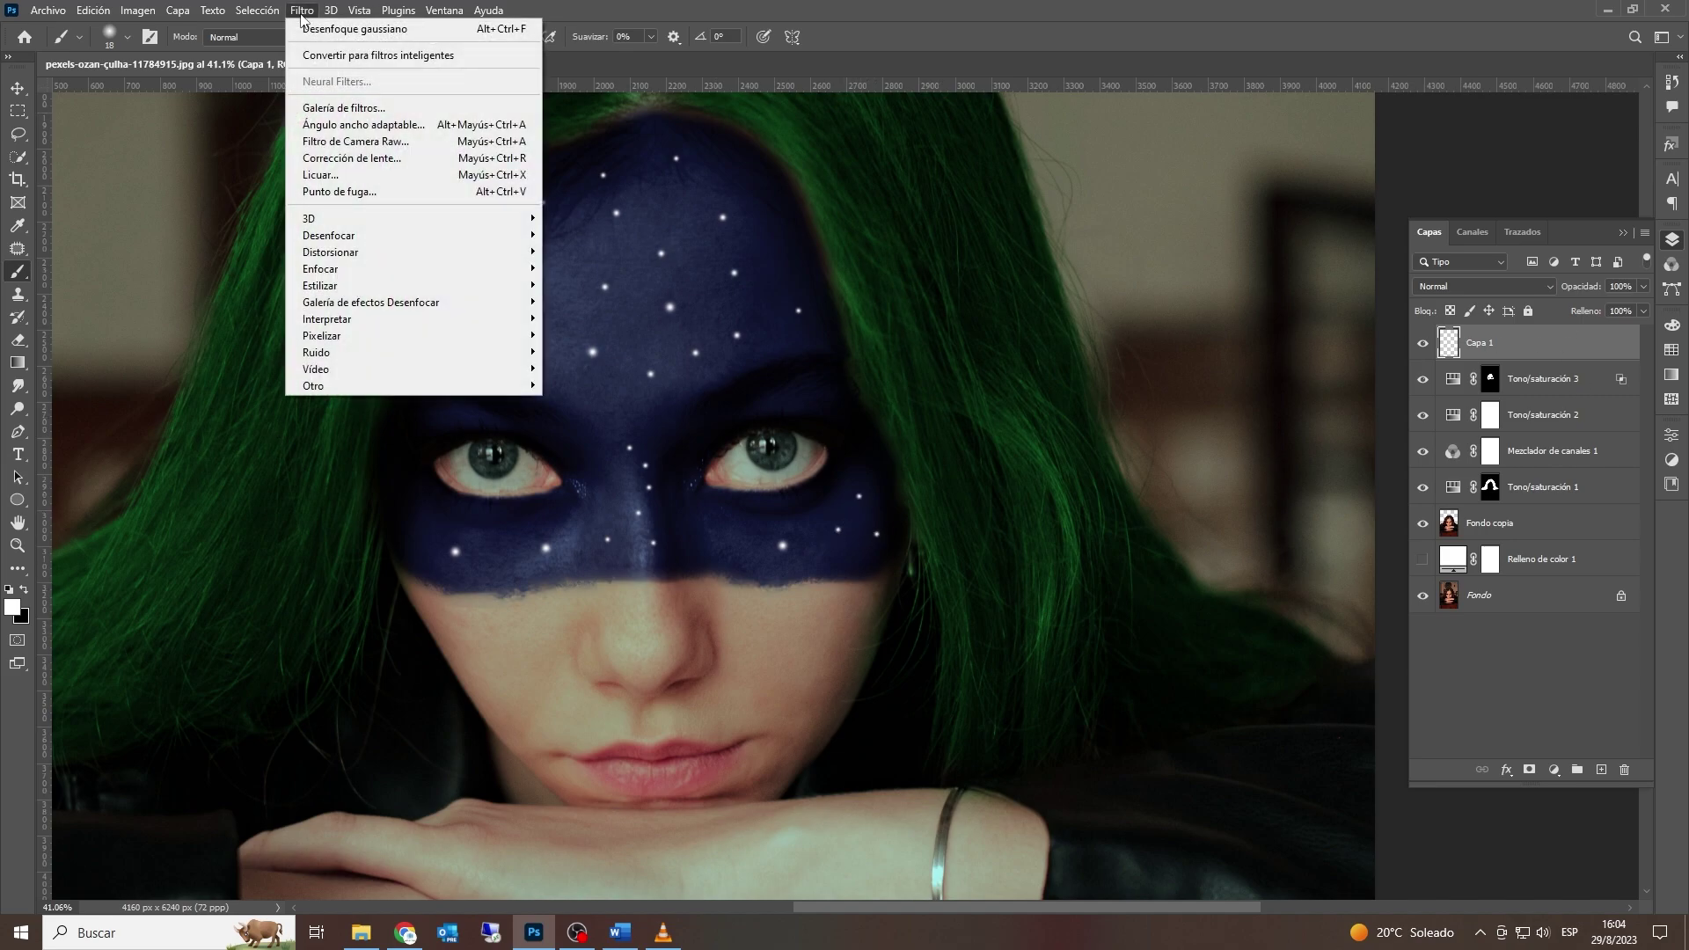
{"action": "mouse_move", "coordinate": [350, 237]}
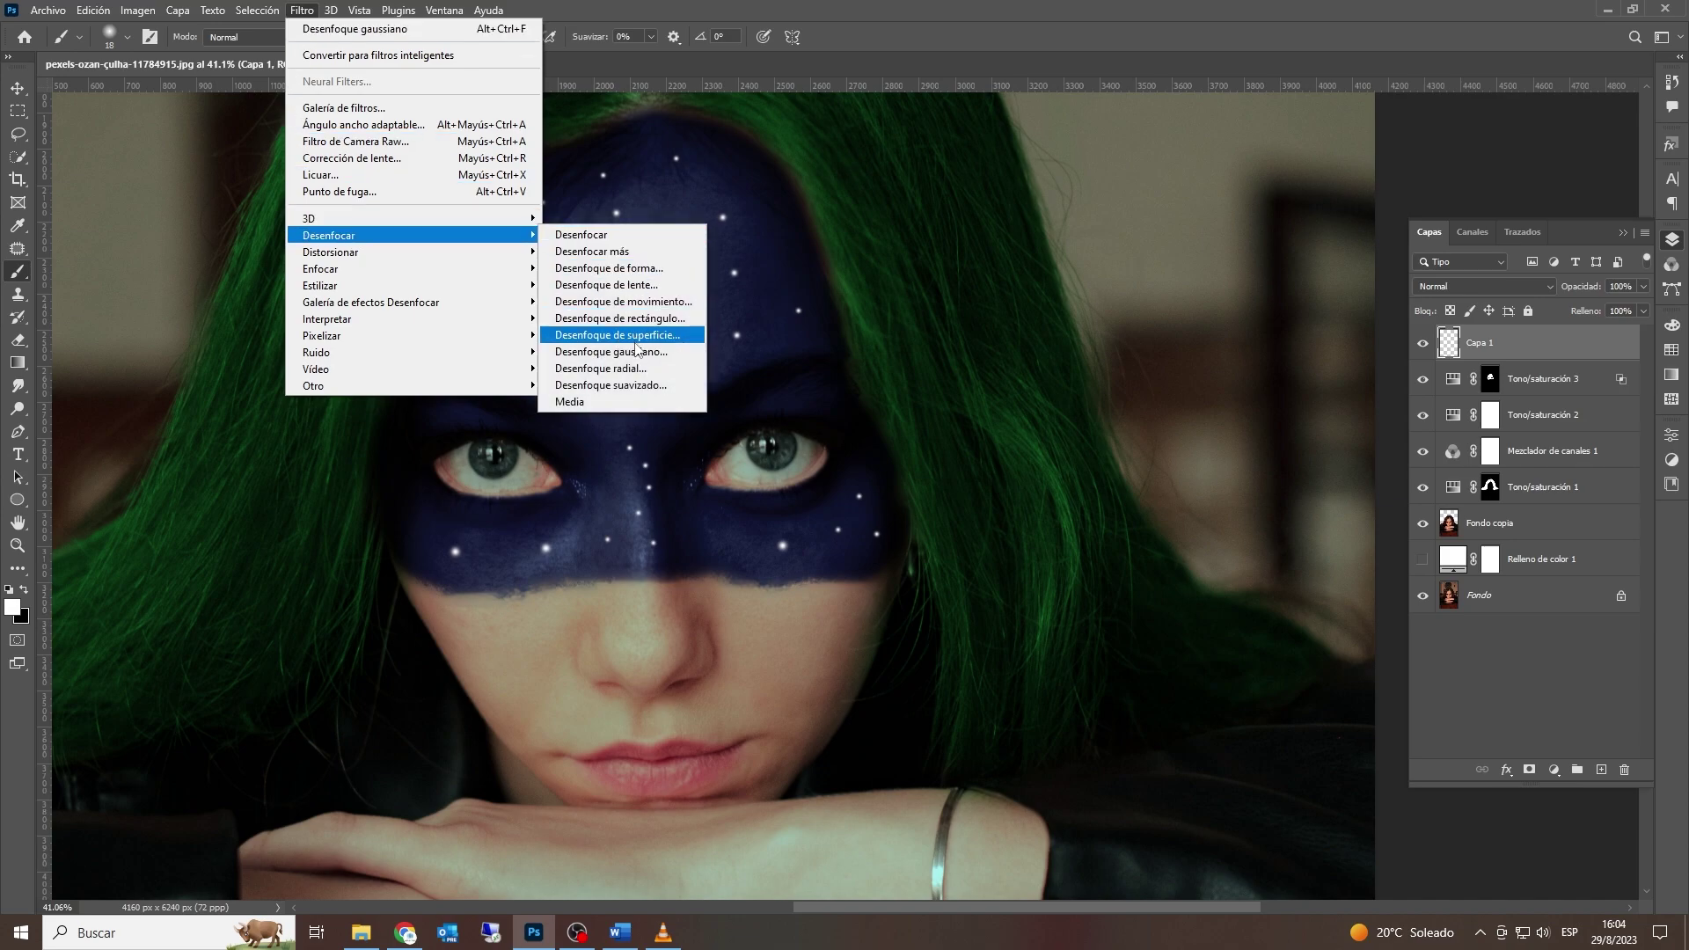
{"action": "left_click", "coordinate": [585, 352]}
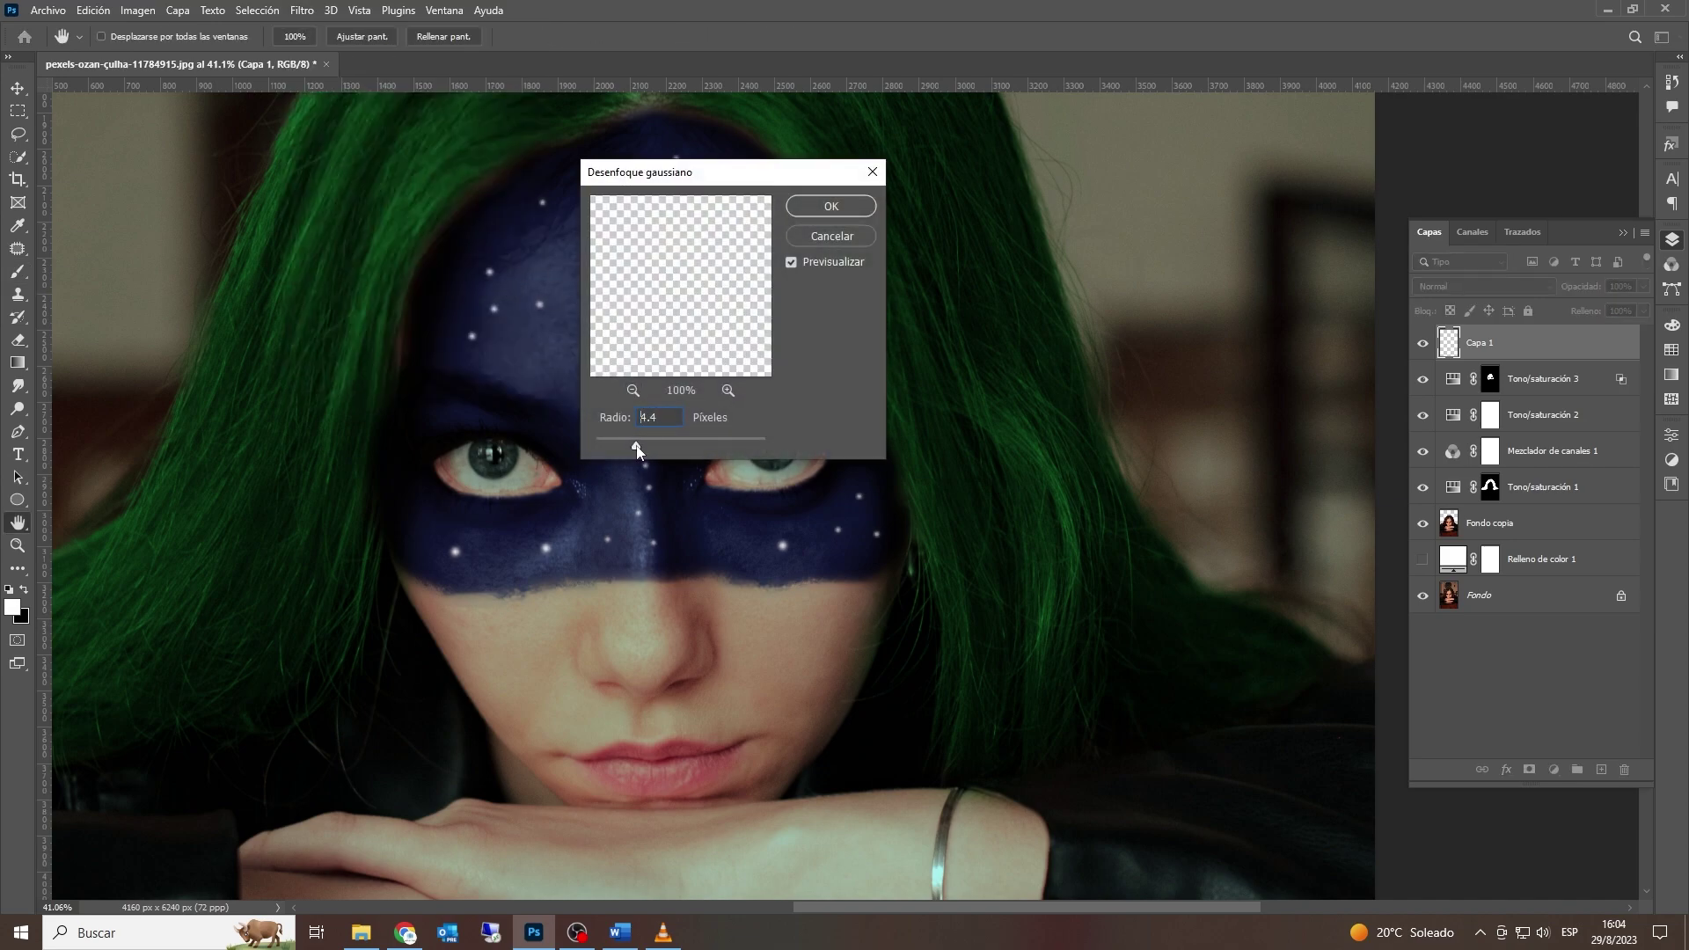
{"action": "left_click", "coordinate": [829, 209]}
Step: In Capa 1's blending options, split the underlying layer's shadows at 0/62 and its highlights slightly below 255 to blend the dots into the skin
{"action": "double_click", "coordinate": [1574, 343]}
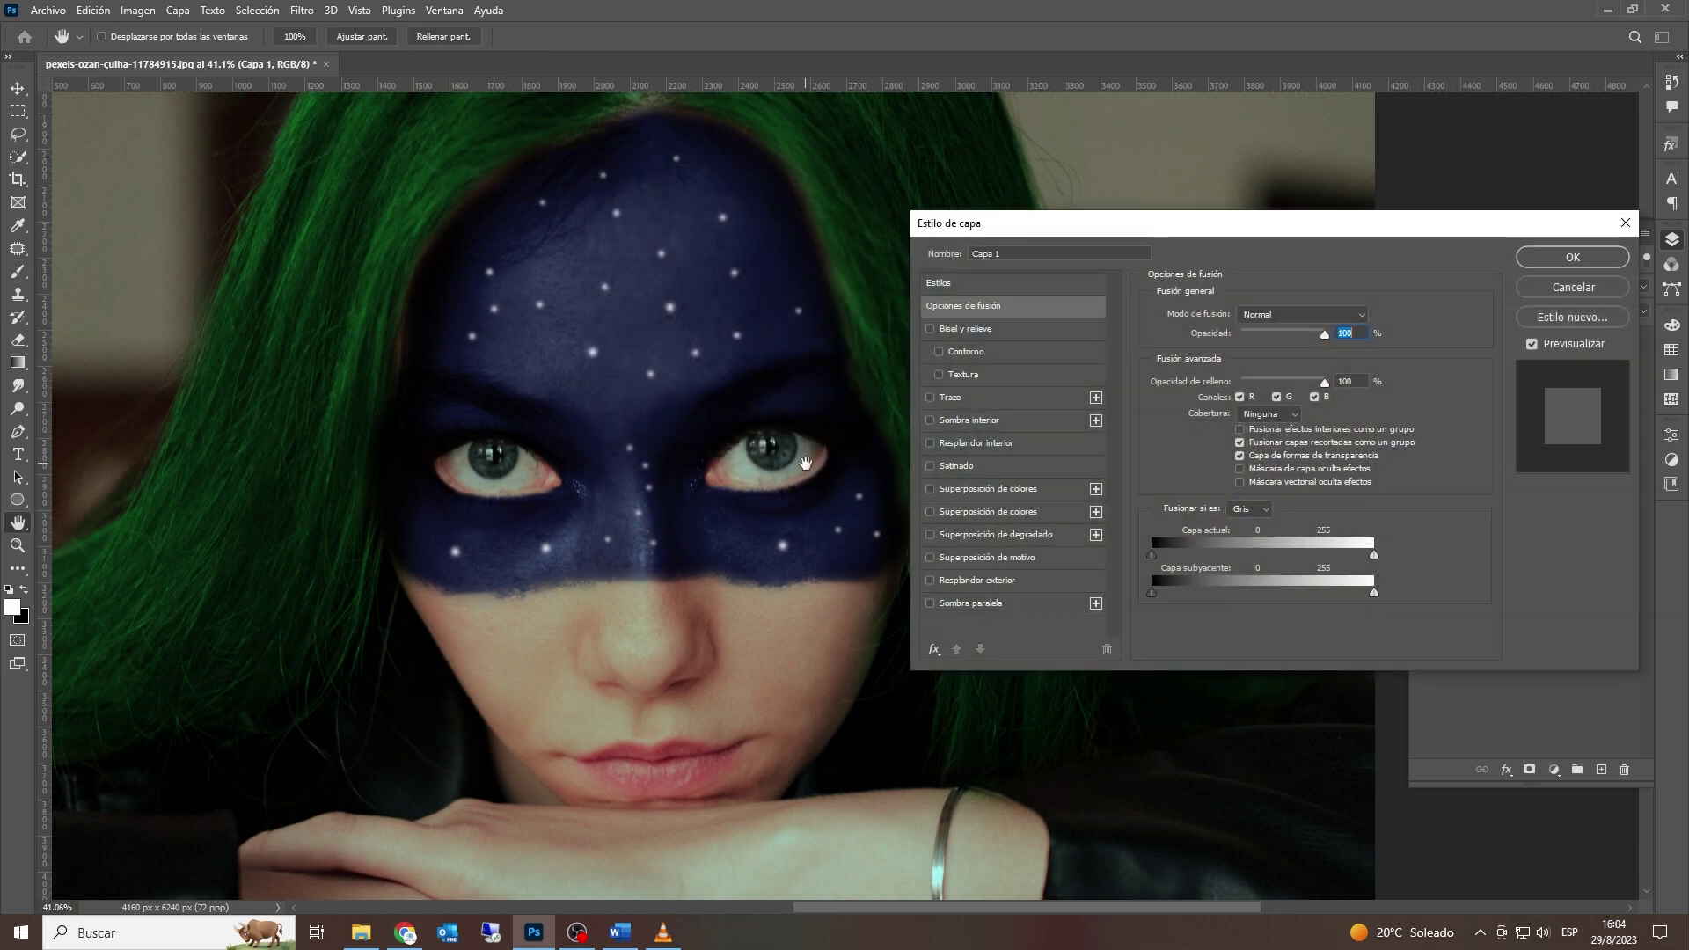
{"action": "left_click_drag", "start_coordinate": [1156, 594], "coordinate": [1208, 588]}
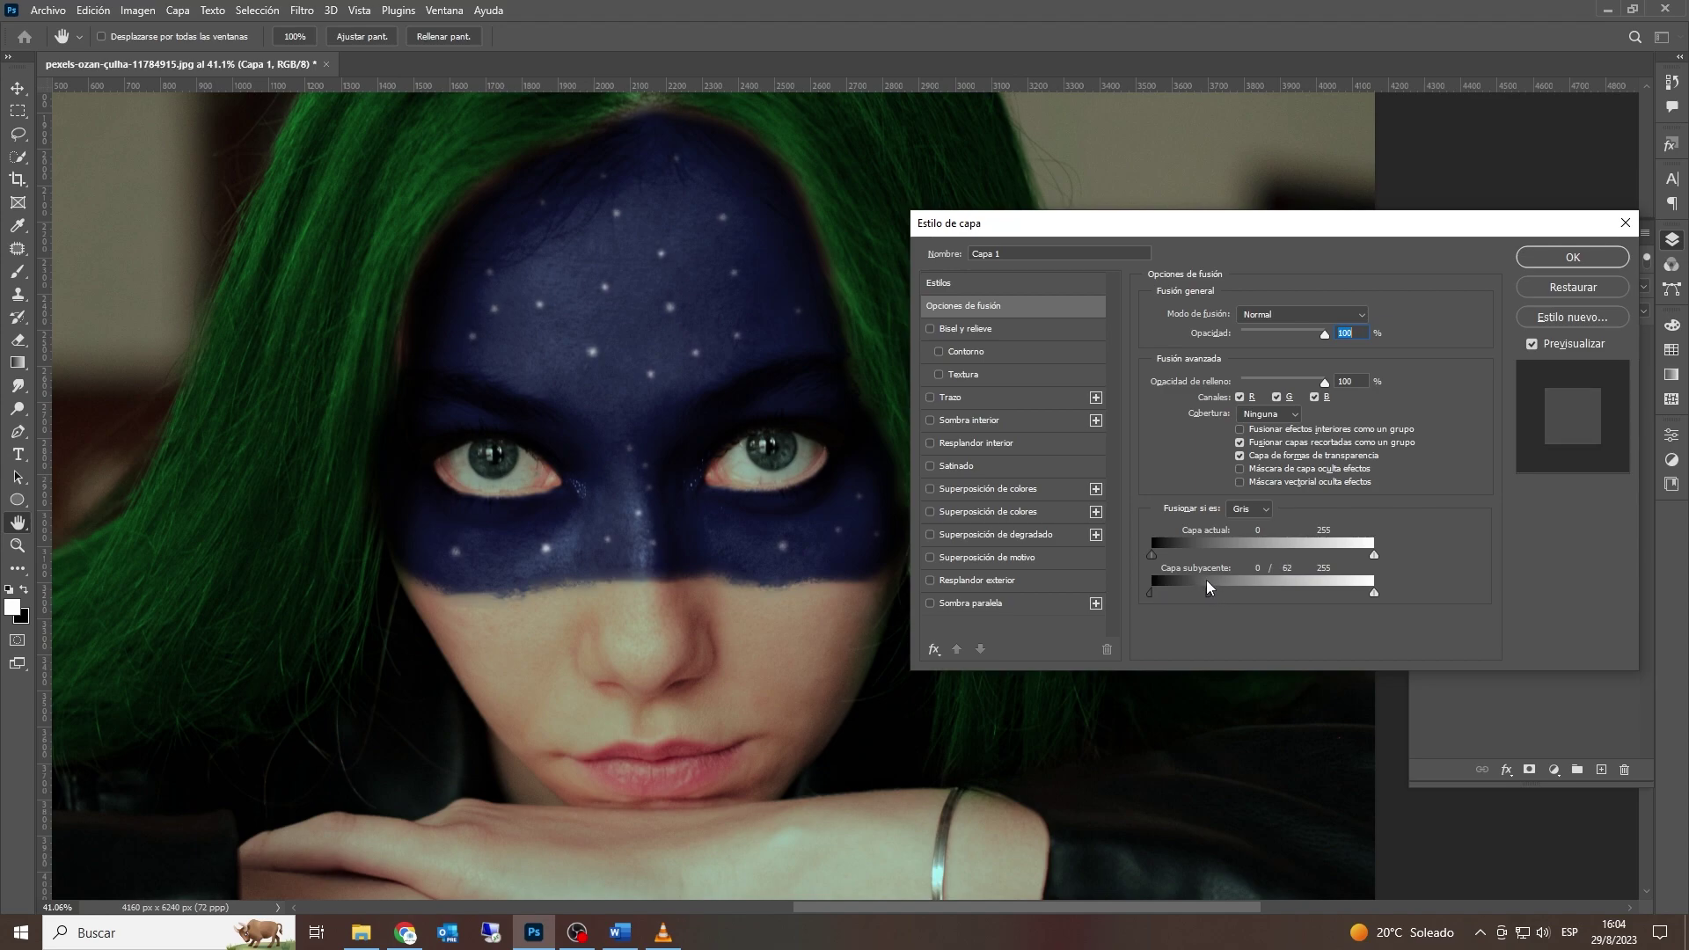
{"action": "left_click_drag", "start_coordinate": [1374, 593], "coordinate": [1354, 596]}
{"action": "left_click", "coordinate": [1572, 257]}
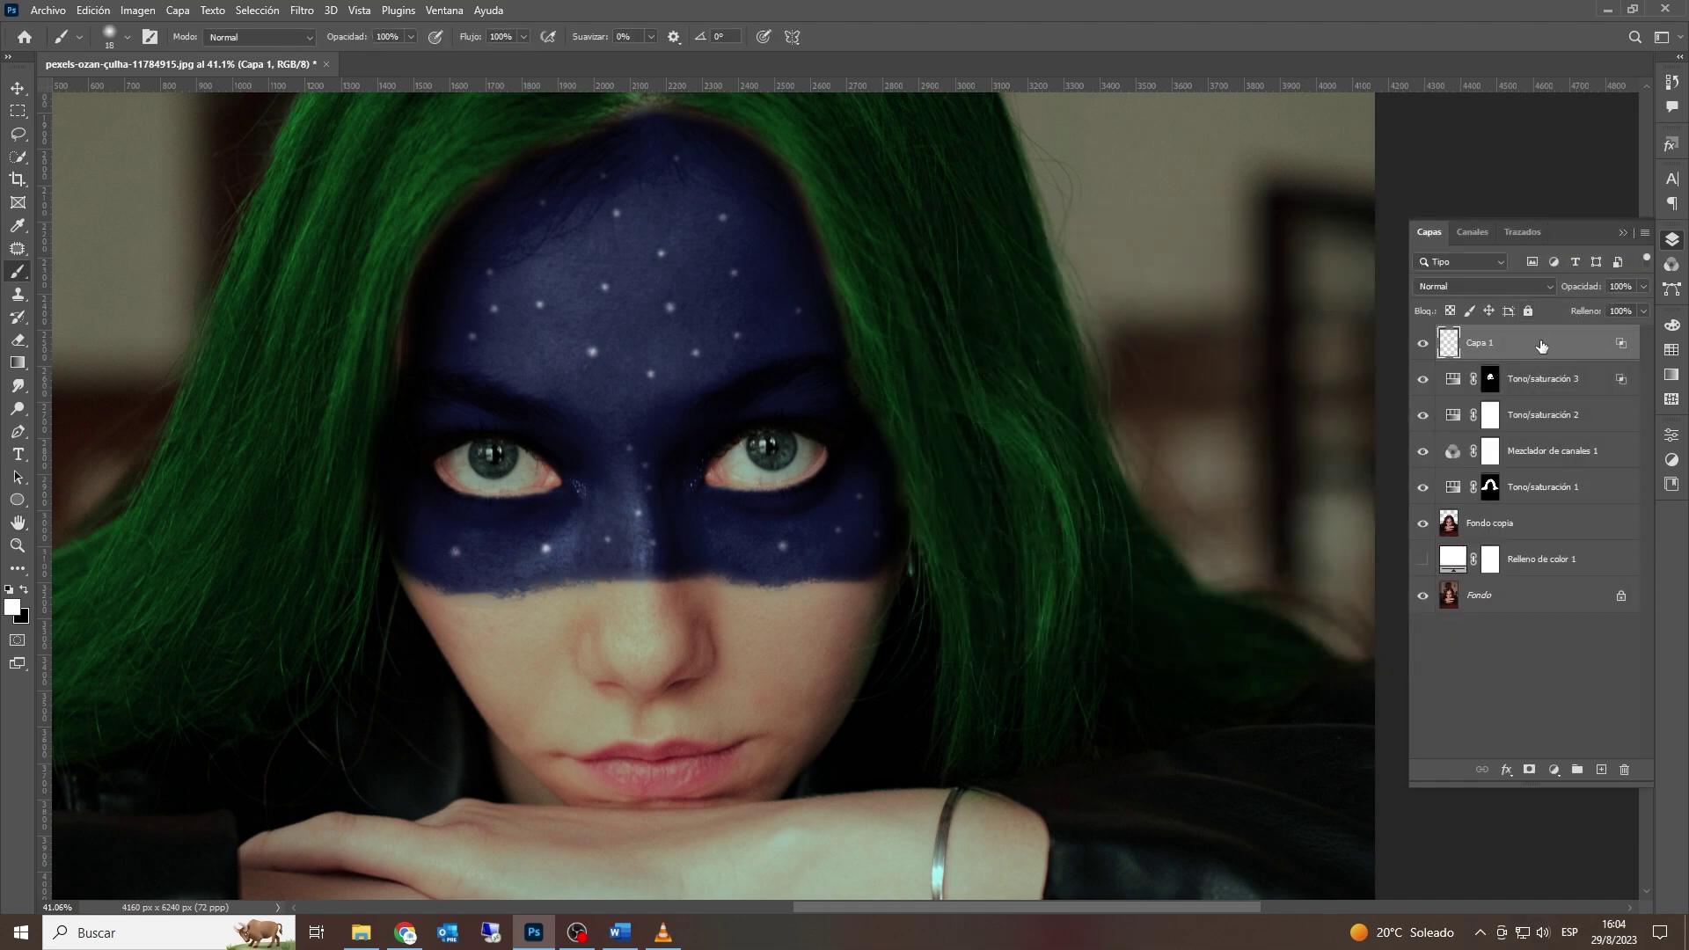
Step: Paint a white multi-pointed star on a new layer, on the forehead above the woman's right eye, and soften it with Gaussian blur
{"action": "left_click", "coordinate": [1601, 770]}
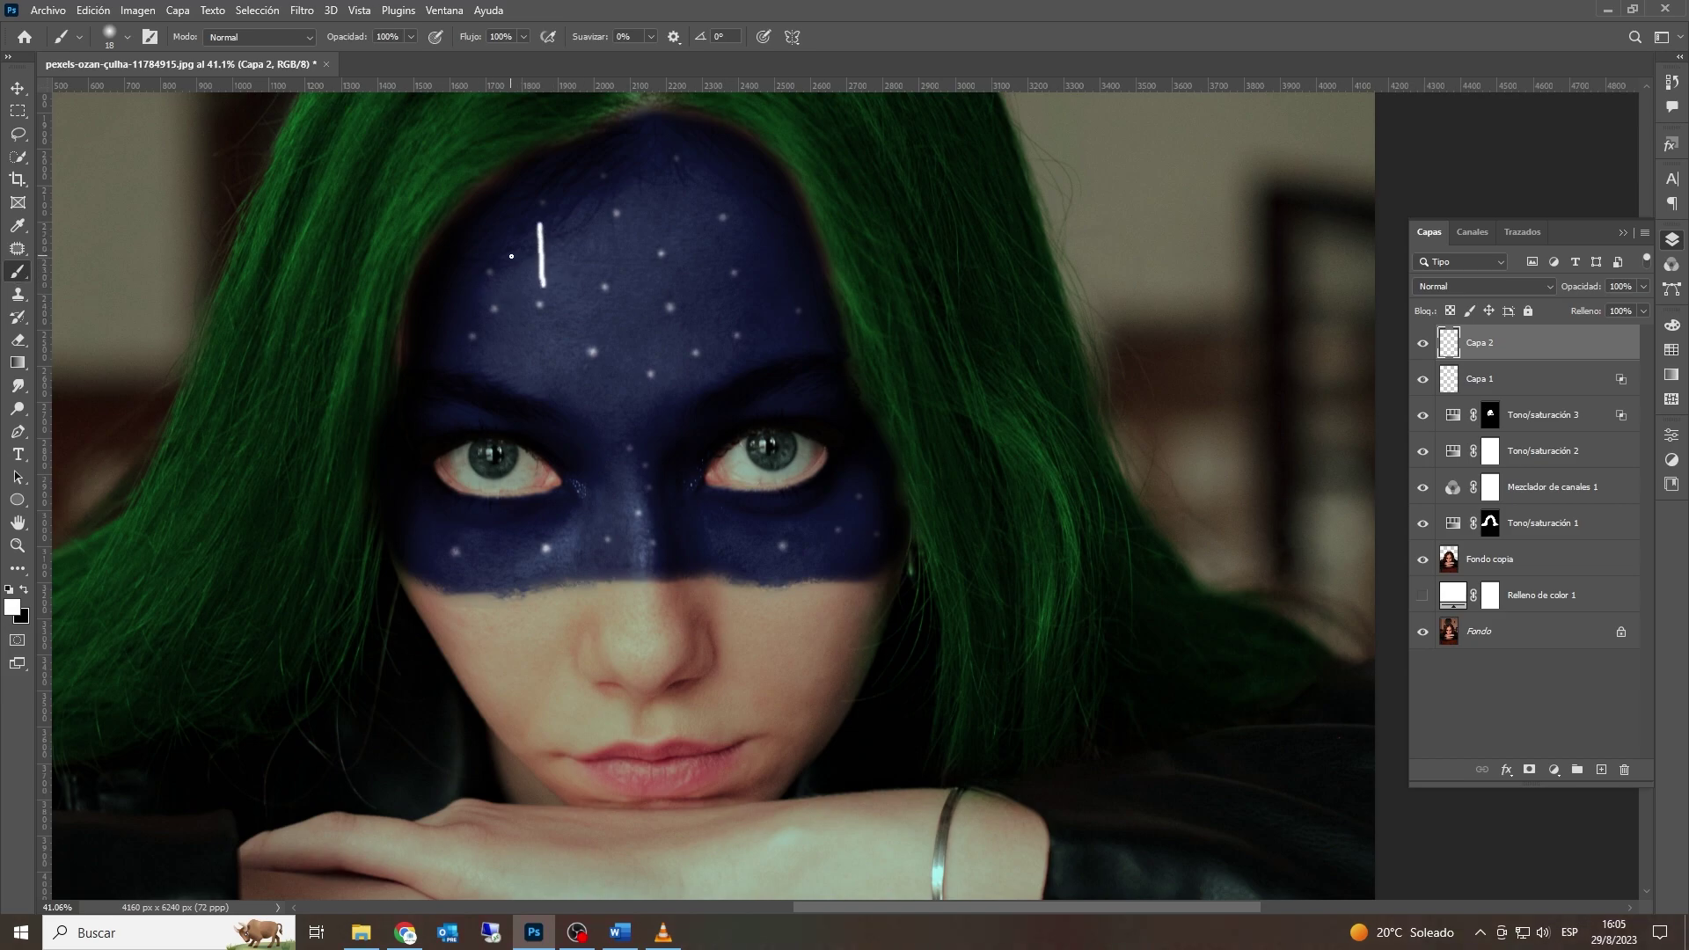
{"action": "left_click_drag", "start_coordinate": [512, 256], "coordinate": [563, 256]}
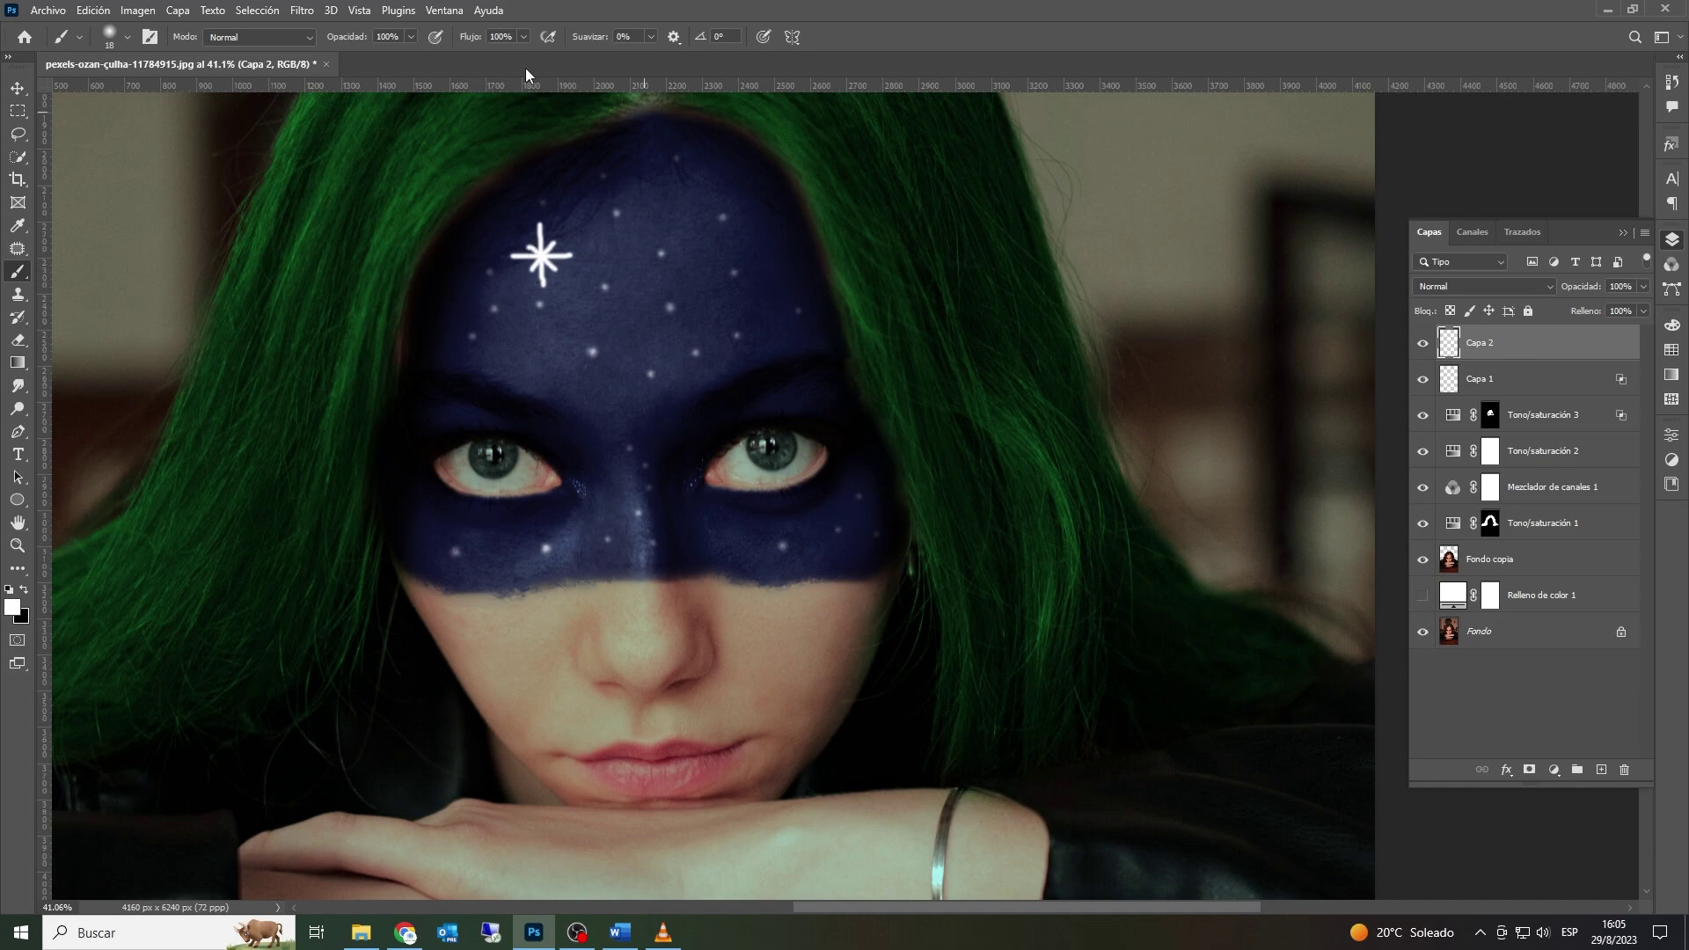
{"action": "left_click", "coordinate": [302, 9]}
{"action": "mouse_move", "coordinate": [405, 234]}
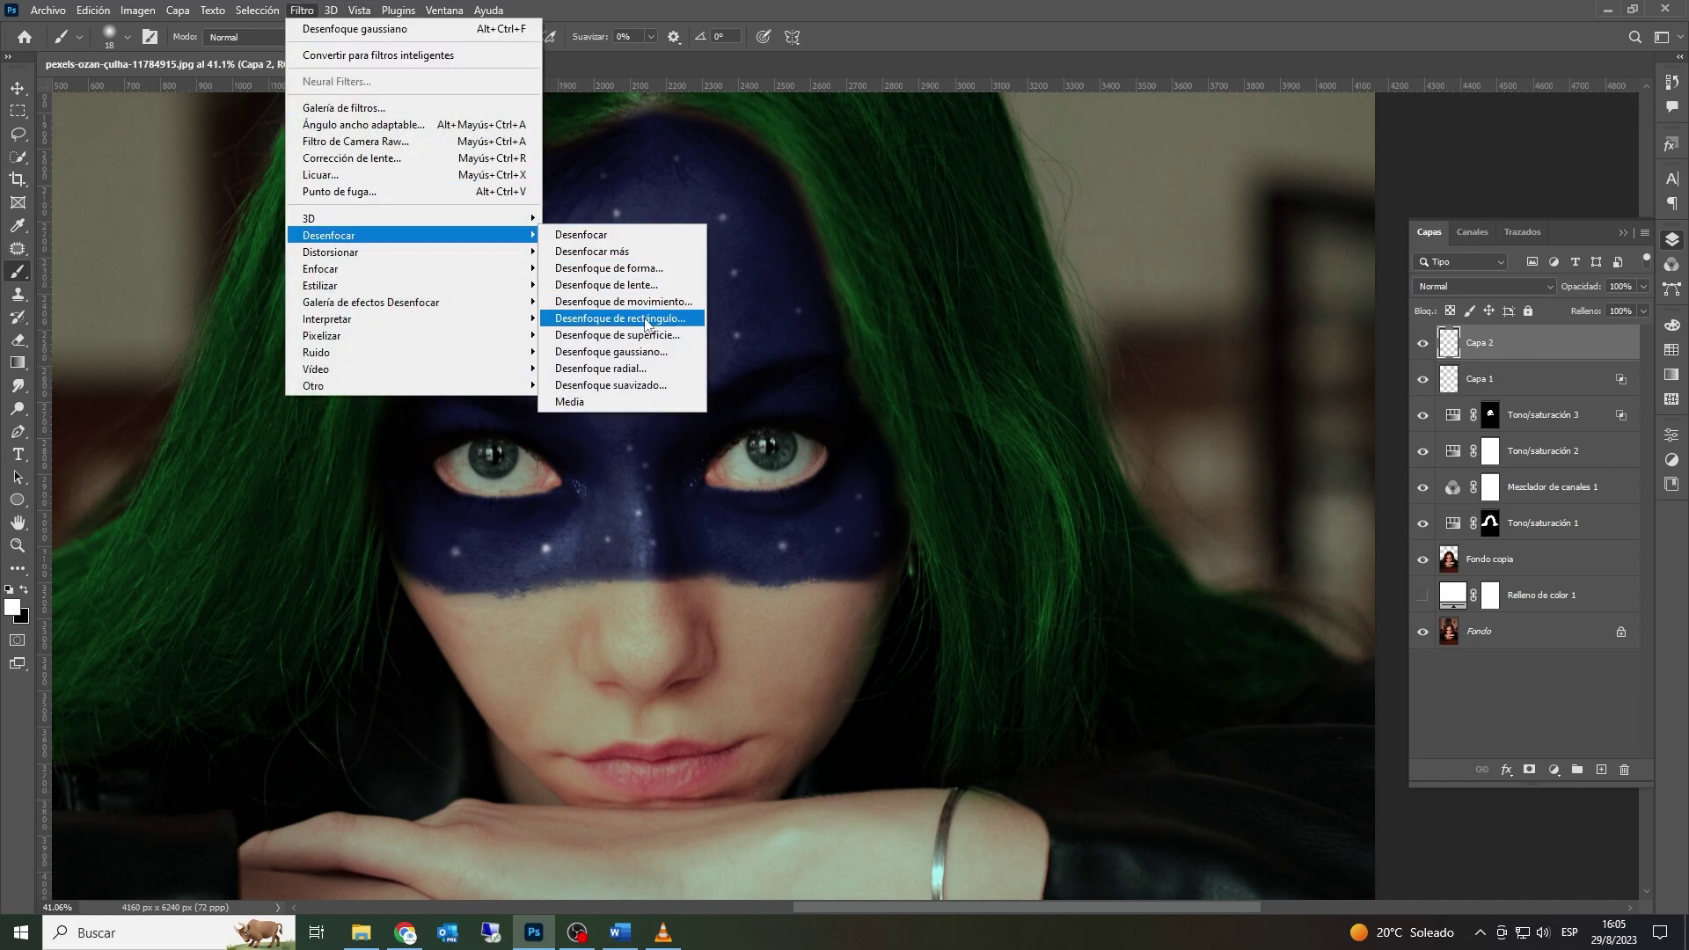
{"action": "left_click", "coordinate": [642, 351]}
{"action": "key", "text": "Return"}
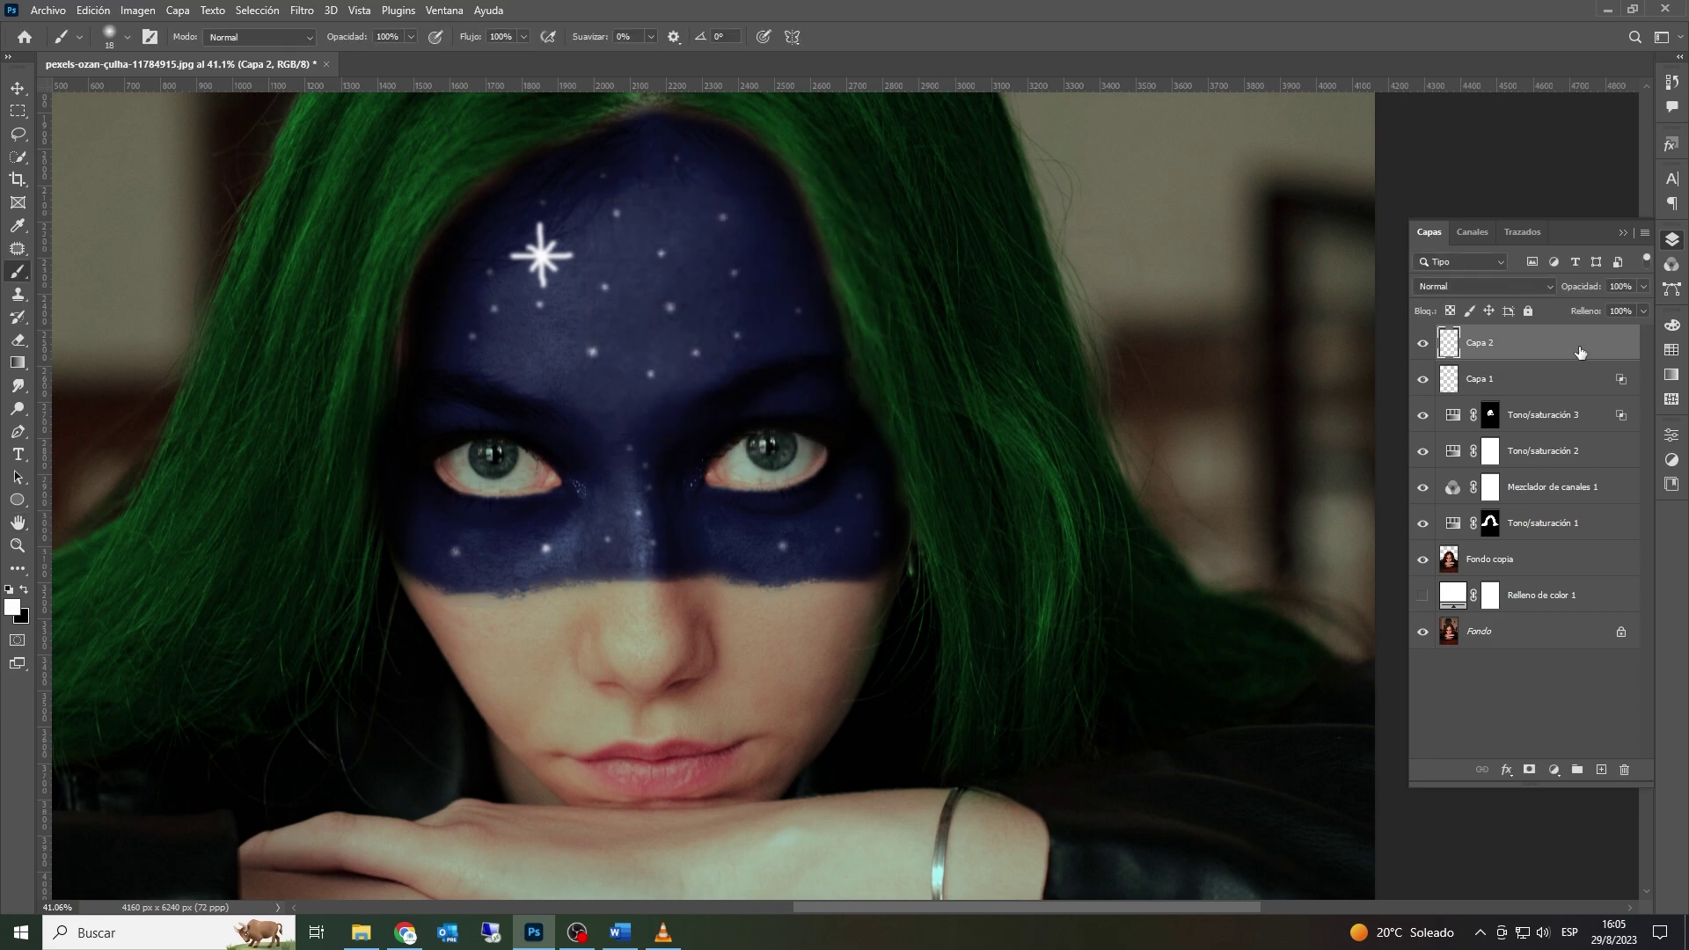
Step: In Capa 2's blending options, split the underlying layer's shadows at 0/108 and its highlights at 201/255
{"action": "double_click", "coordinate": [1575, 343]}
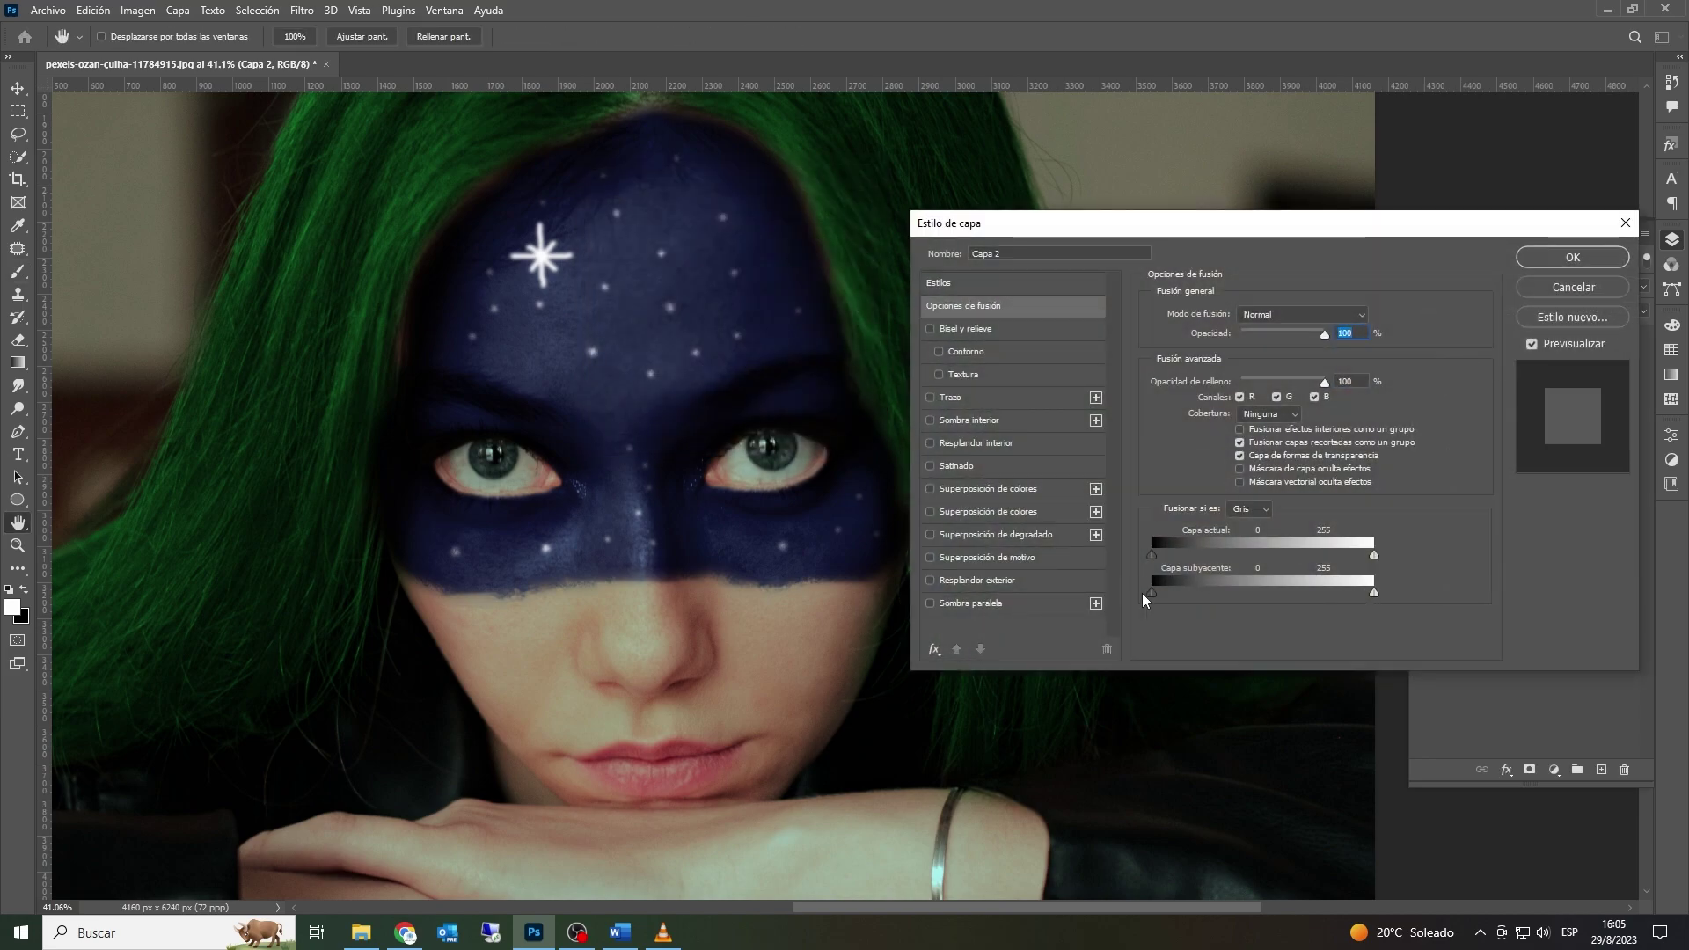
{"action": "left_click_drag", "start_coordinate": [1161, 601], "coordinate": [1195, 600]}
{"action": "left_click_drag", "start_coordinate": [1373, 595], "coordinate": [1325, 595]}
{"action": "left_click_drag", "start_coordinate": [1194, 595], "coordinate": [1245, 599]}
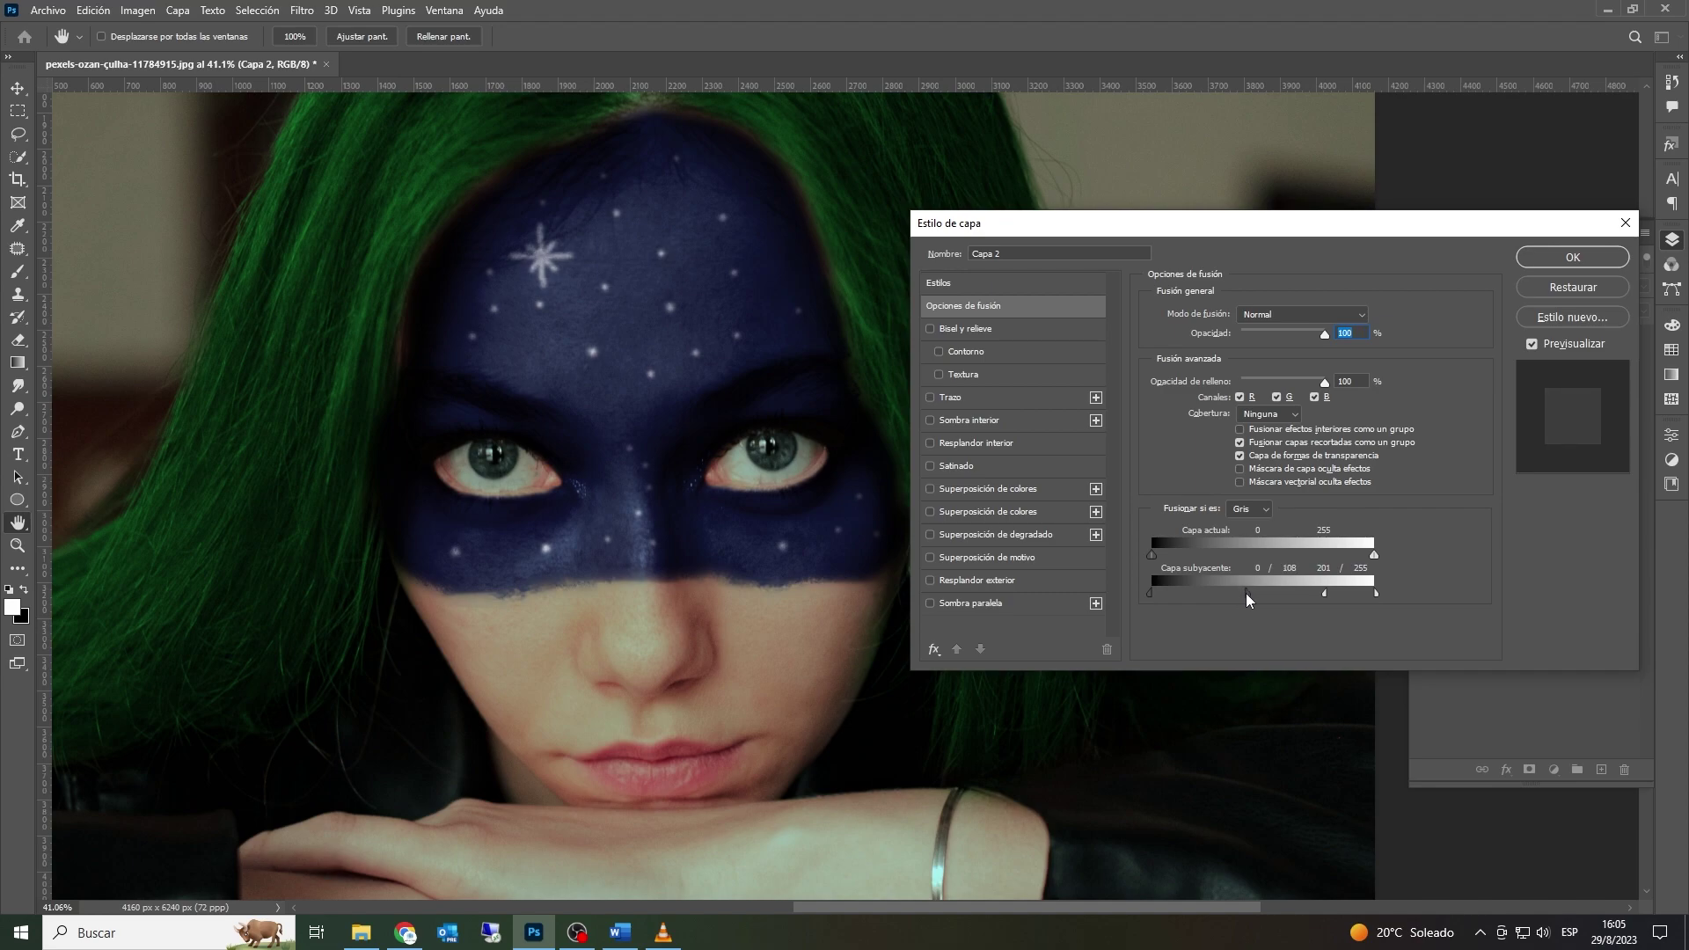
{"action": "left_click", "coordinate": [1559, 257]}
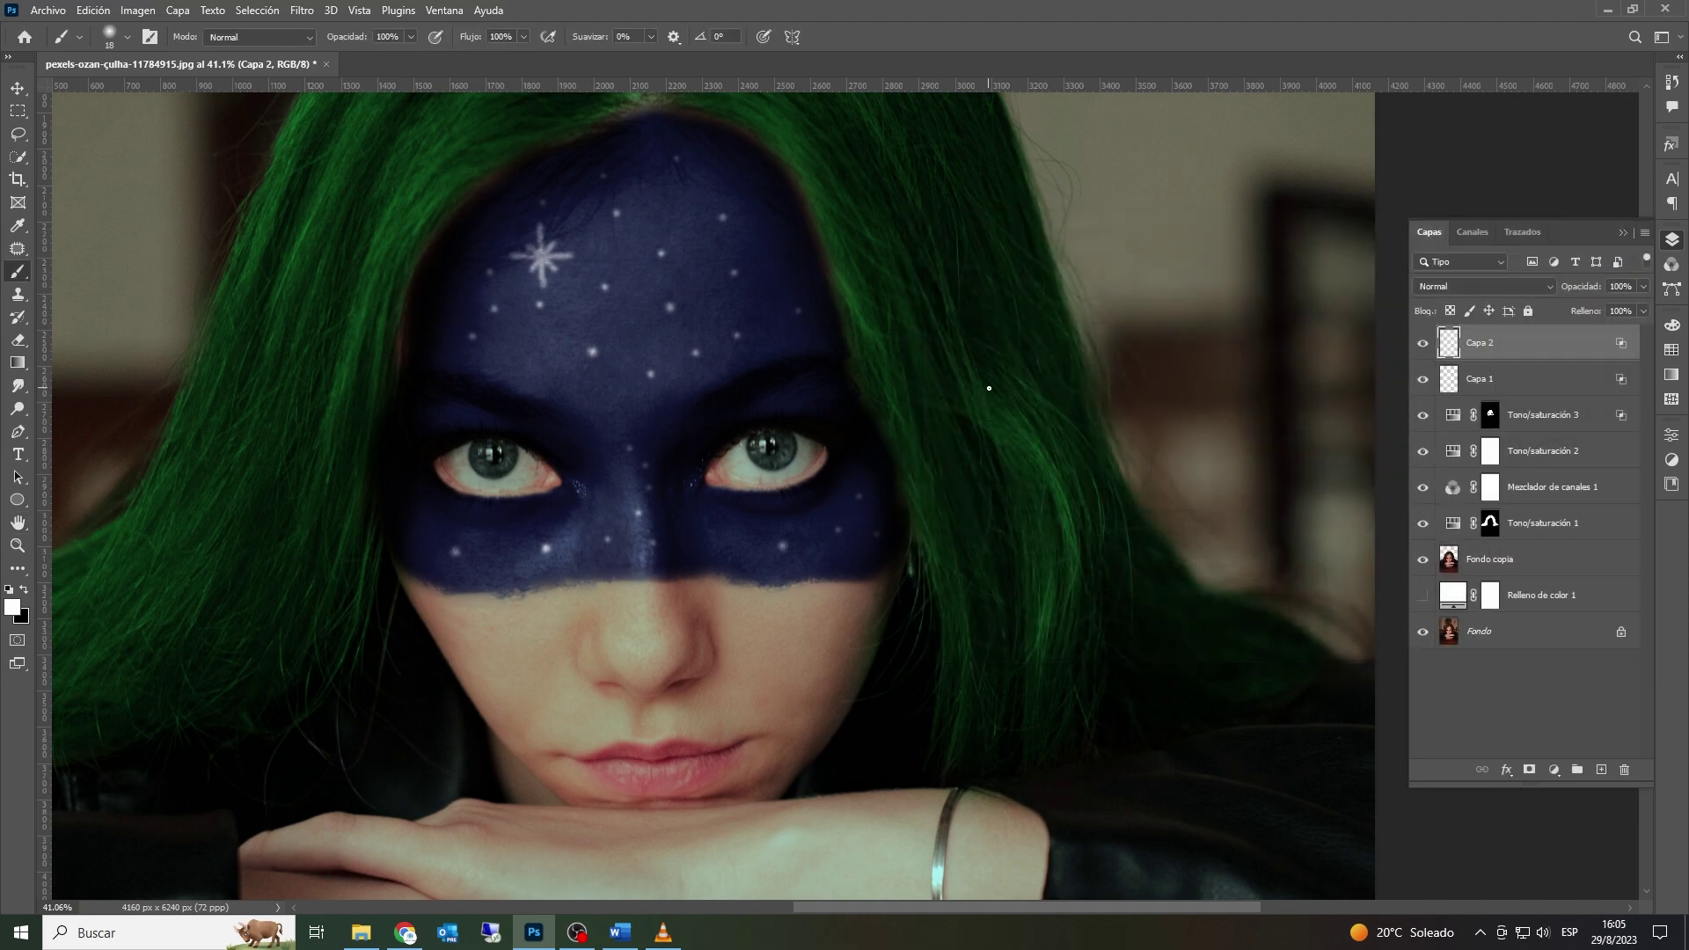
Step: Paint a second white star on a new layer, just above the woman's left eyebrow, and soften it with Gaussian blur
{"action": "left_click", "coordinate": [1601, 769]}
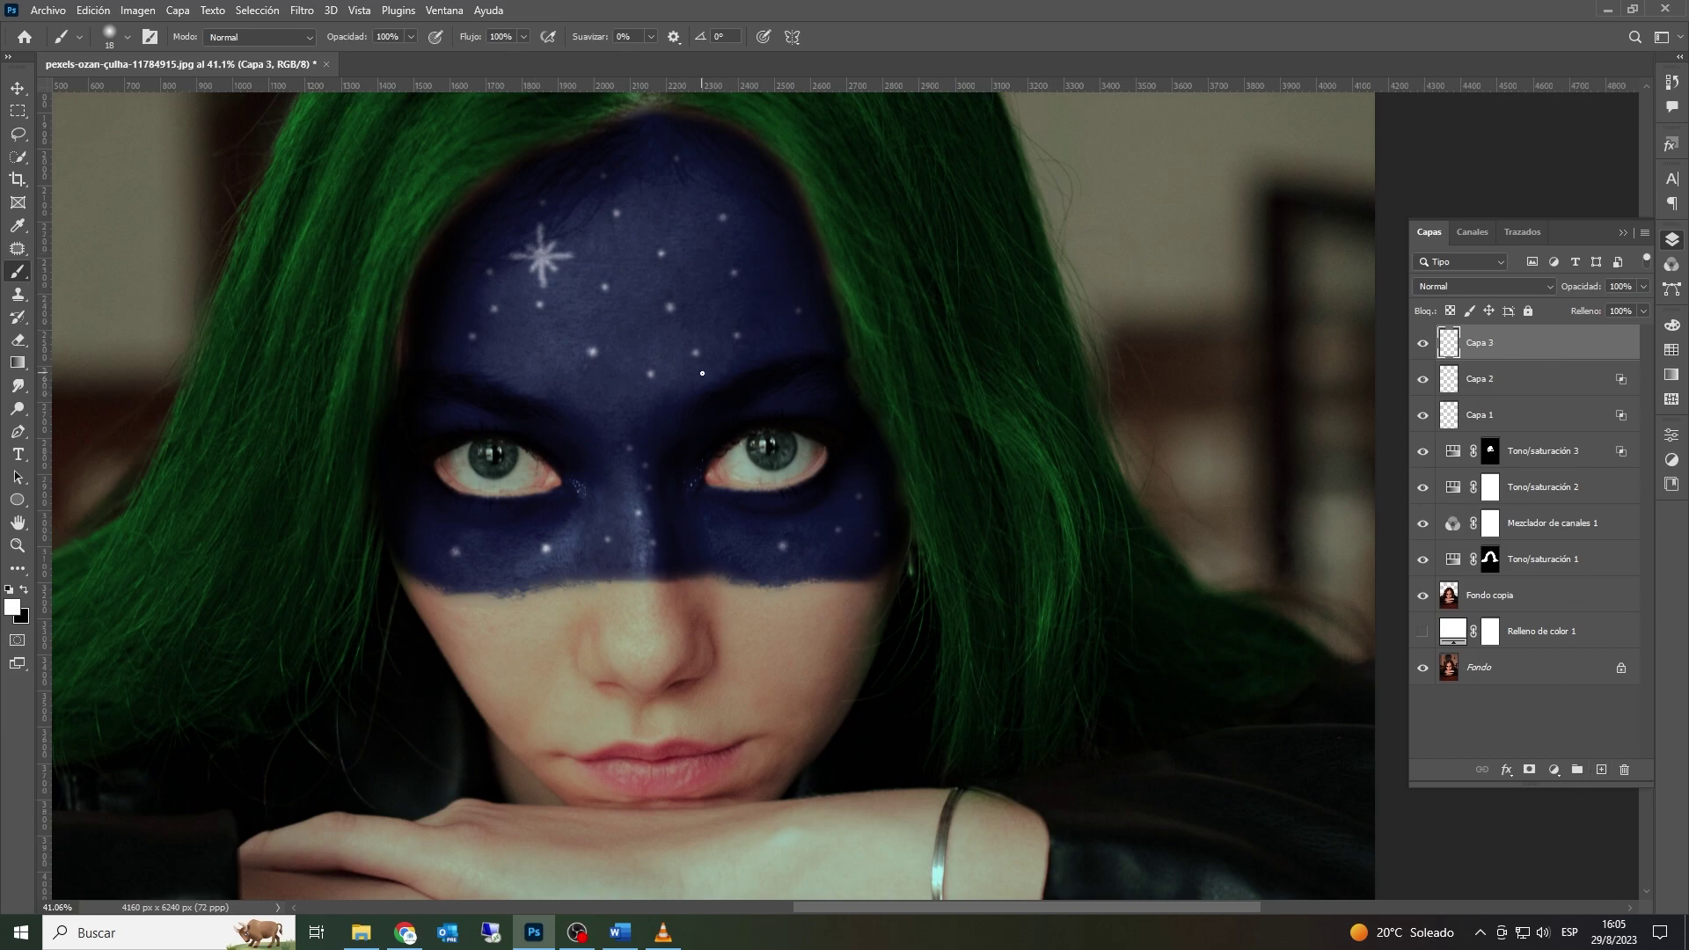
{"action": "mouse_move", "coordinate": [719, 345]}
{"action": "left_mouse_down"}
{"action": "mouse_move", "coordinate": [718, 294]}
{"action": "mouse_move", "coordinate": [746, 321]}
{"action": "left_mouse_up"}
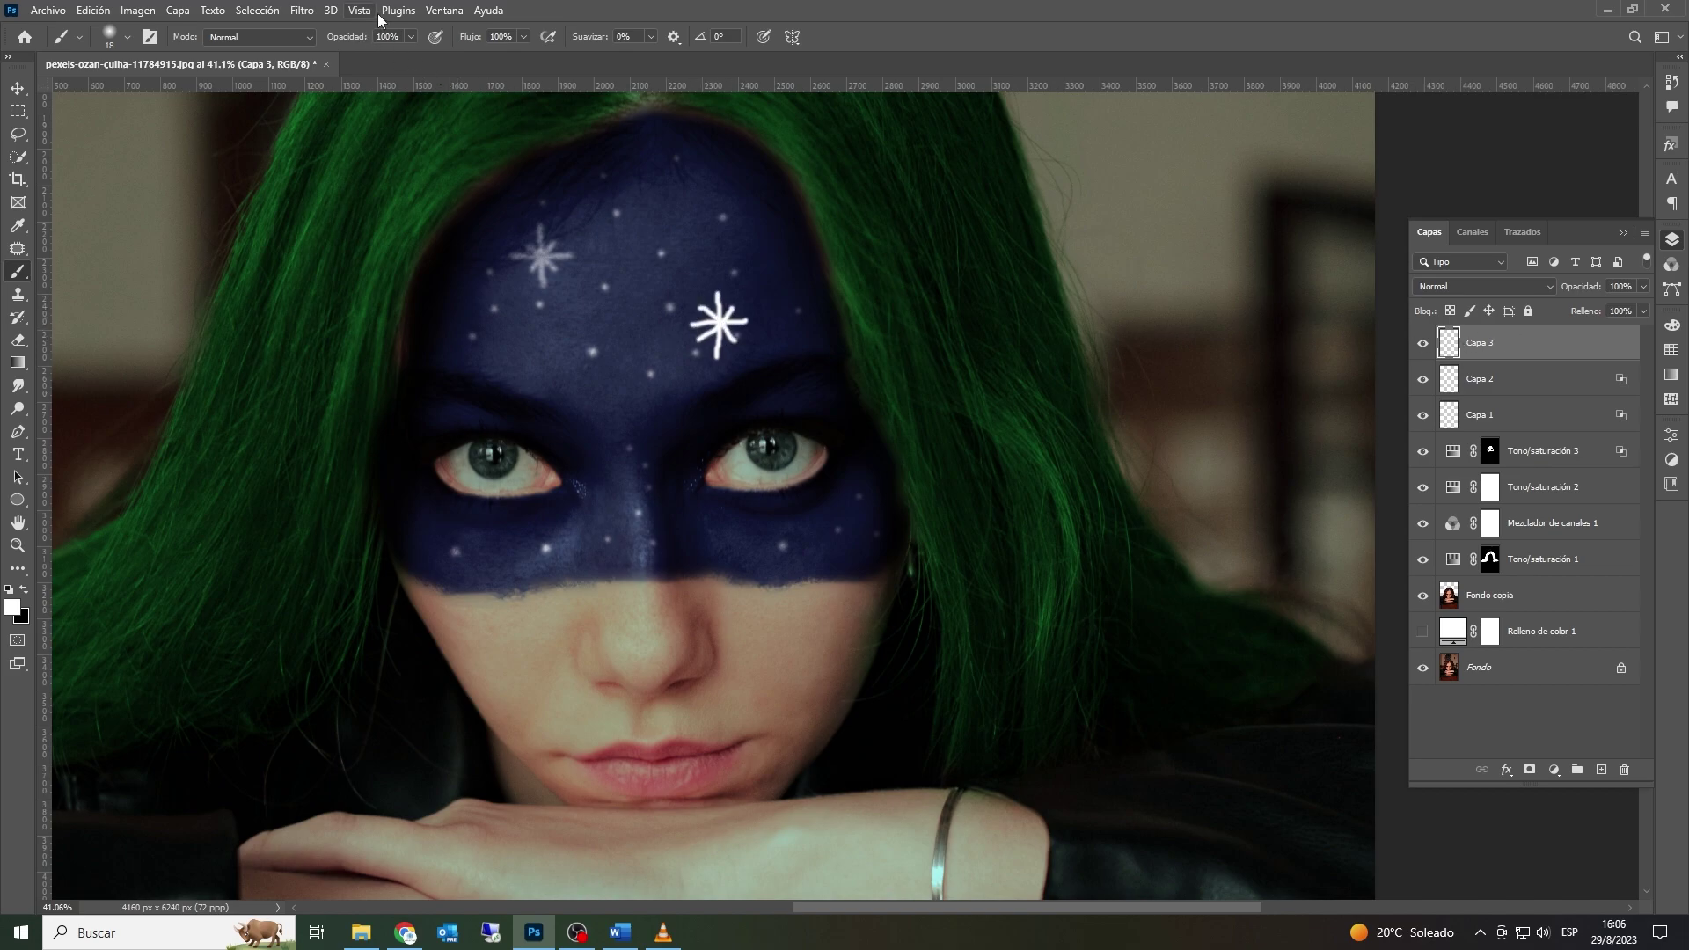
{"action": "left_click", "coordinate": [302, 10]}
{"action": "mouse_move", "coordinate": [493, 235]}
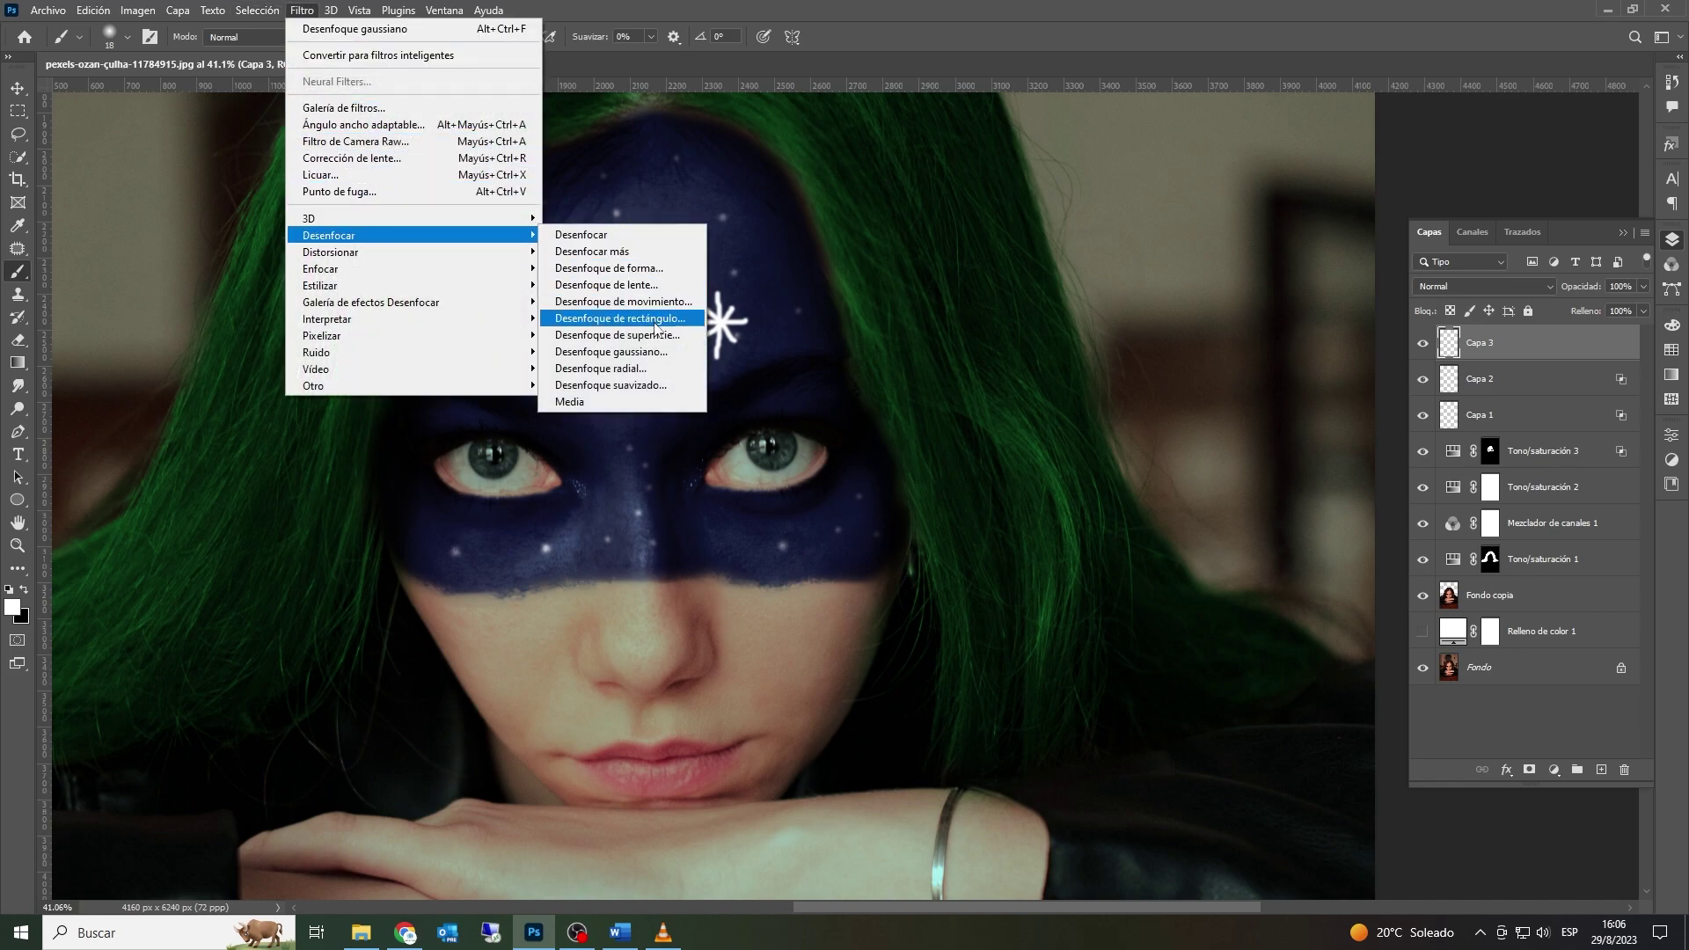
{"action": "left_click", "coordinate": [611, 351]}
{"action": "left_click", "coordinate": [829, 211]}
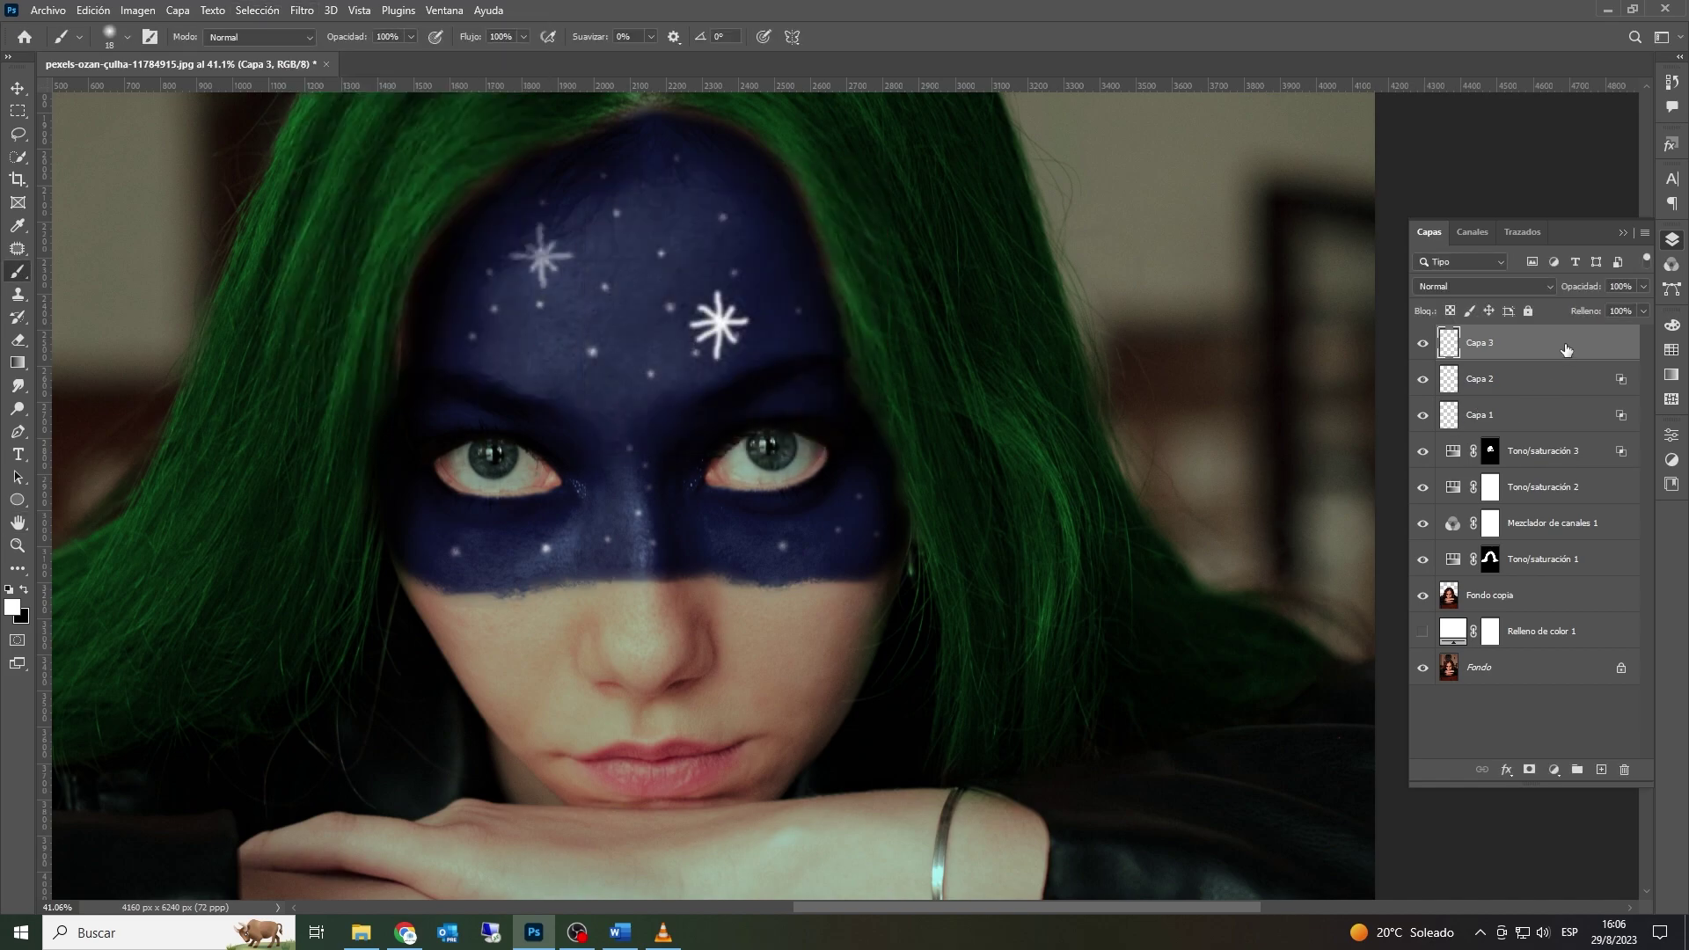
Step: In Capa 3's blending options, split the underlying layer's highlights at 214/255 and its shadows at 0/85
{"action": "double_click", "coordinate": [1566, 350]}
{"action": "left_click_drag", "start_coordinate": [1375, 593], "coordinate": [1336, 596]}
{"action": "left_click_drag", "start_coordinate": [1152, 594], "coordinate": [1219, 596]}
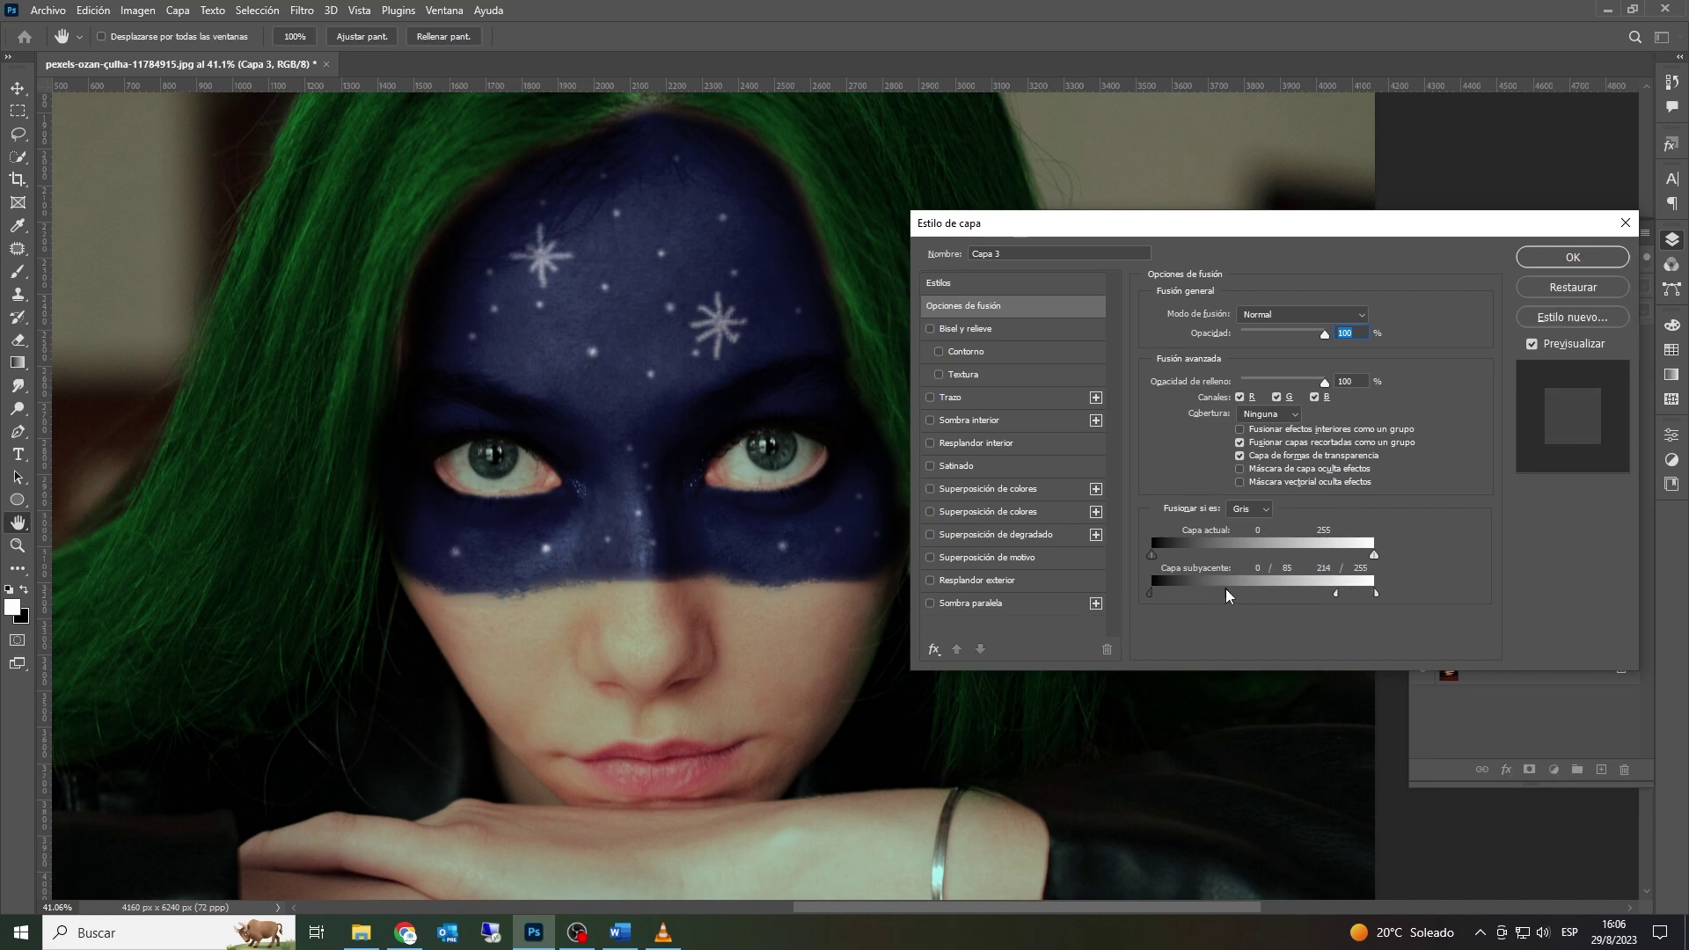
{"action": "left_click", "coordinate": [1573, 257]}
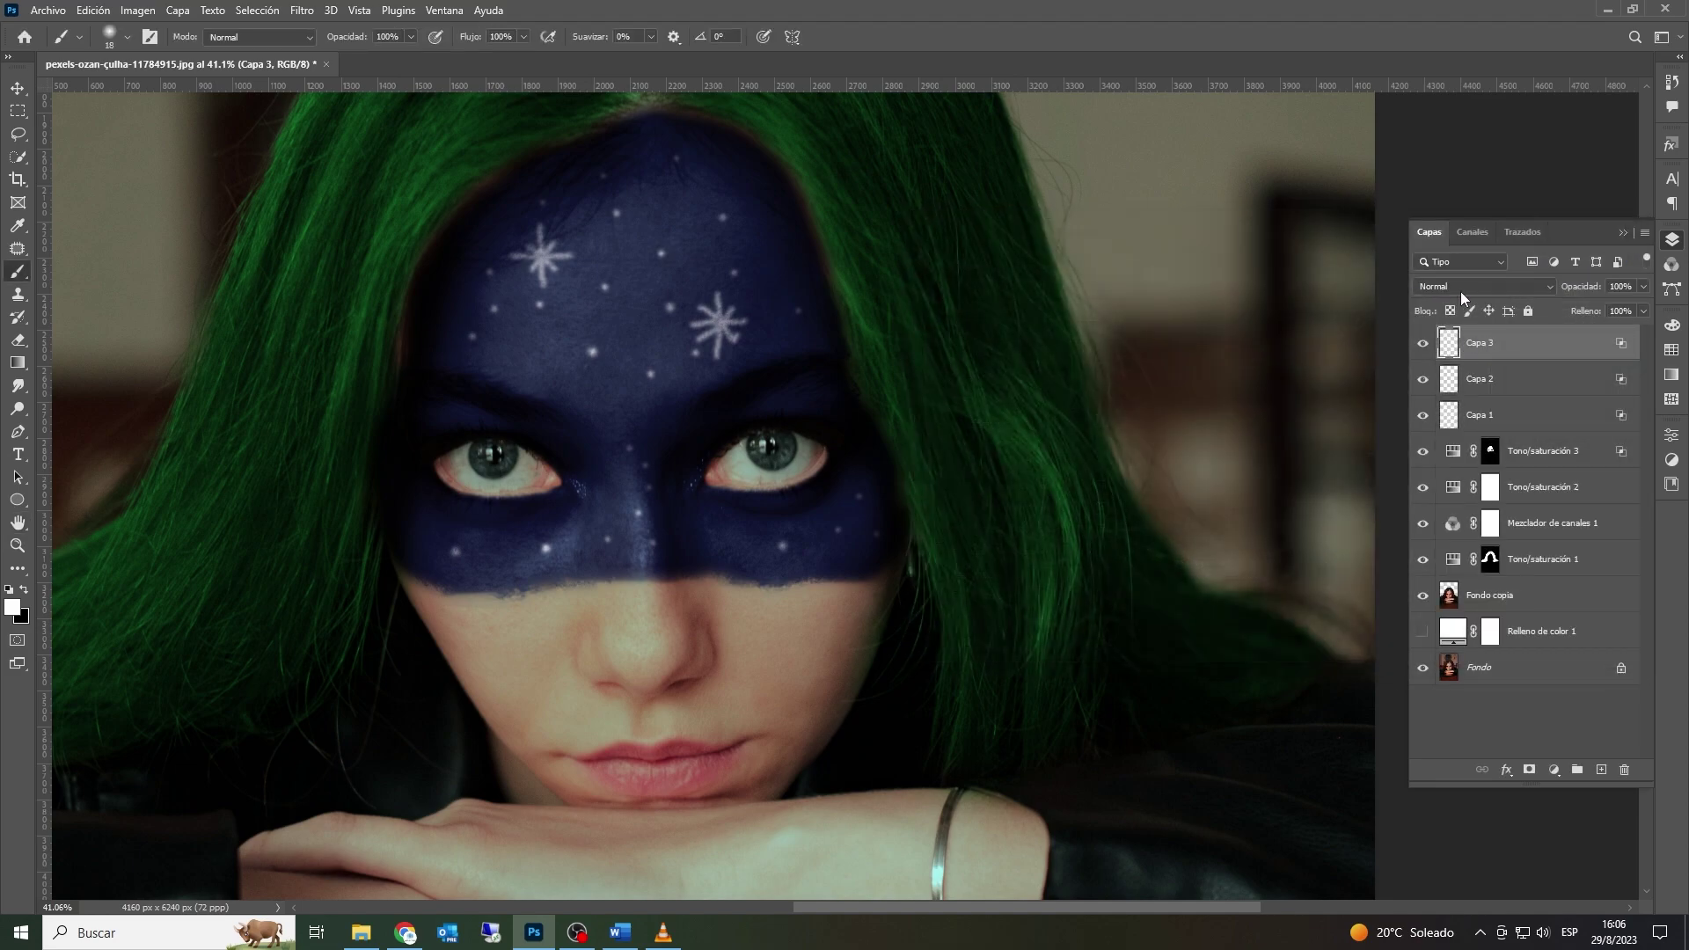
Step: Paint a third white star on a new layer, below the woman's right eye, and apply a Gaussian blur of 4.0 pixels
{"action": "left_click", "coordinate": [1601, 769]}
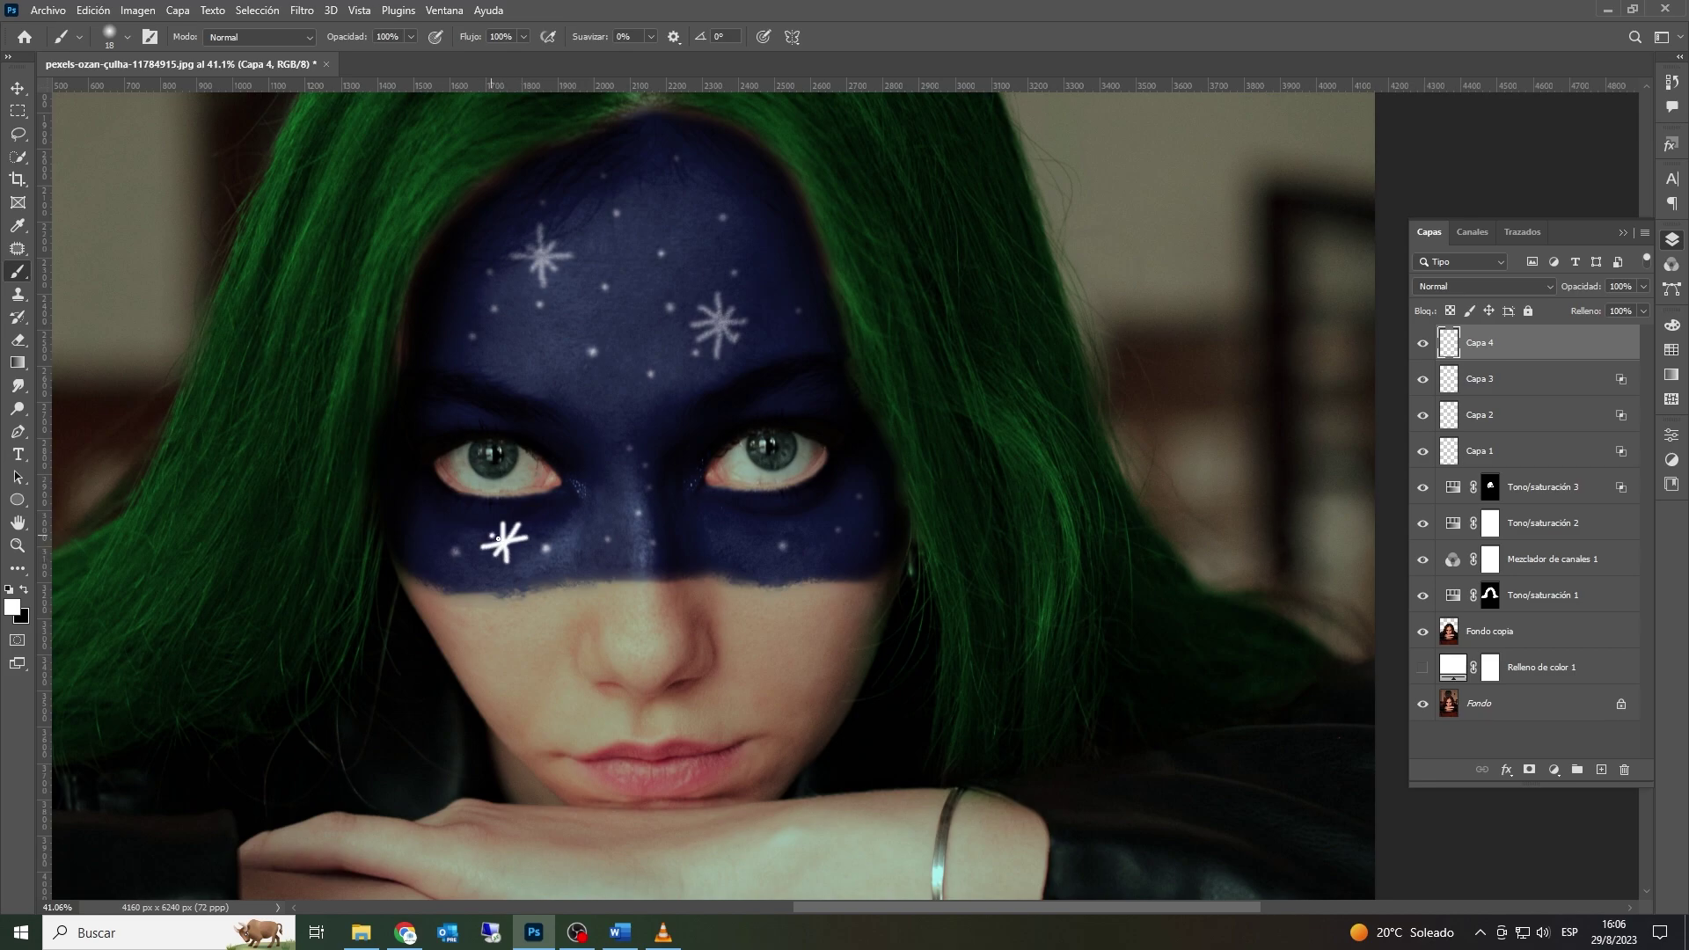
{"action": "left_click", "coordinate": [302, 10]}
{"action": "mouse_move", "coordinate": [351, 237]}
{"action": "left_click", "coordinate": [621, 352]}
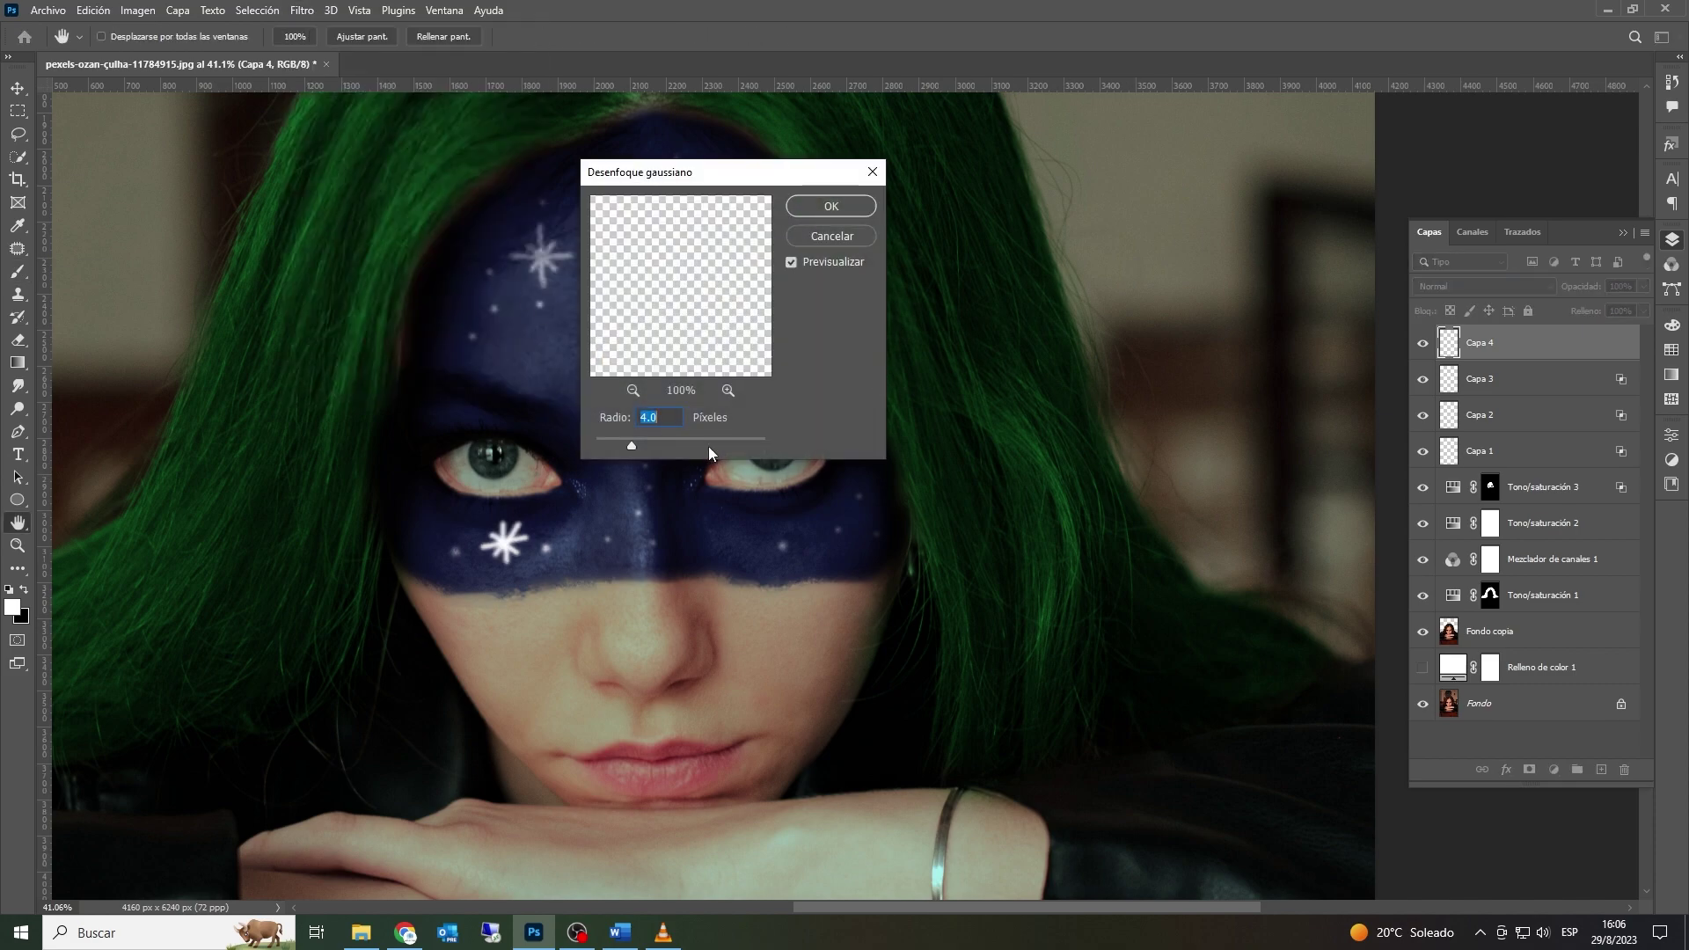
{"action": "left_click", "coordinate": [830, 212]}
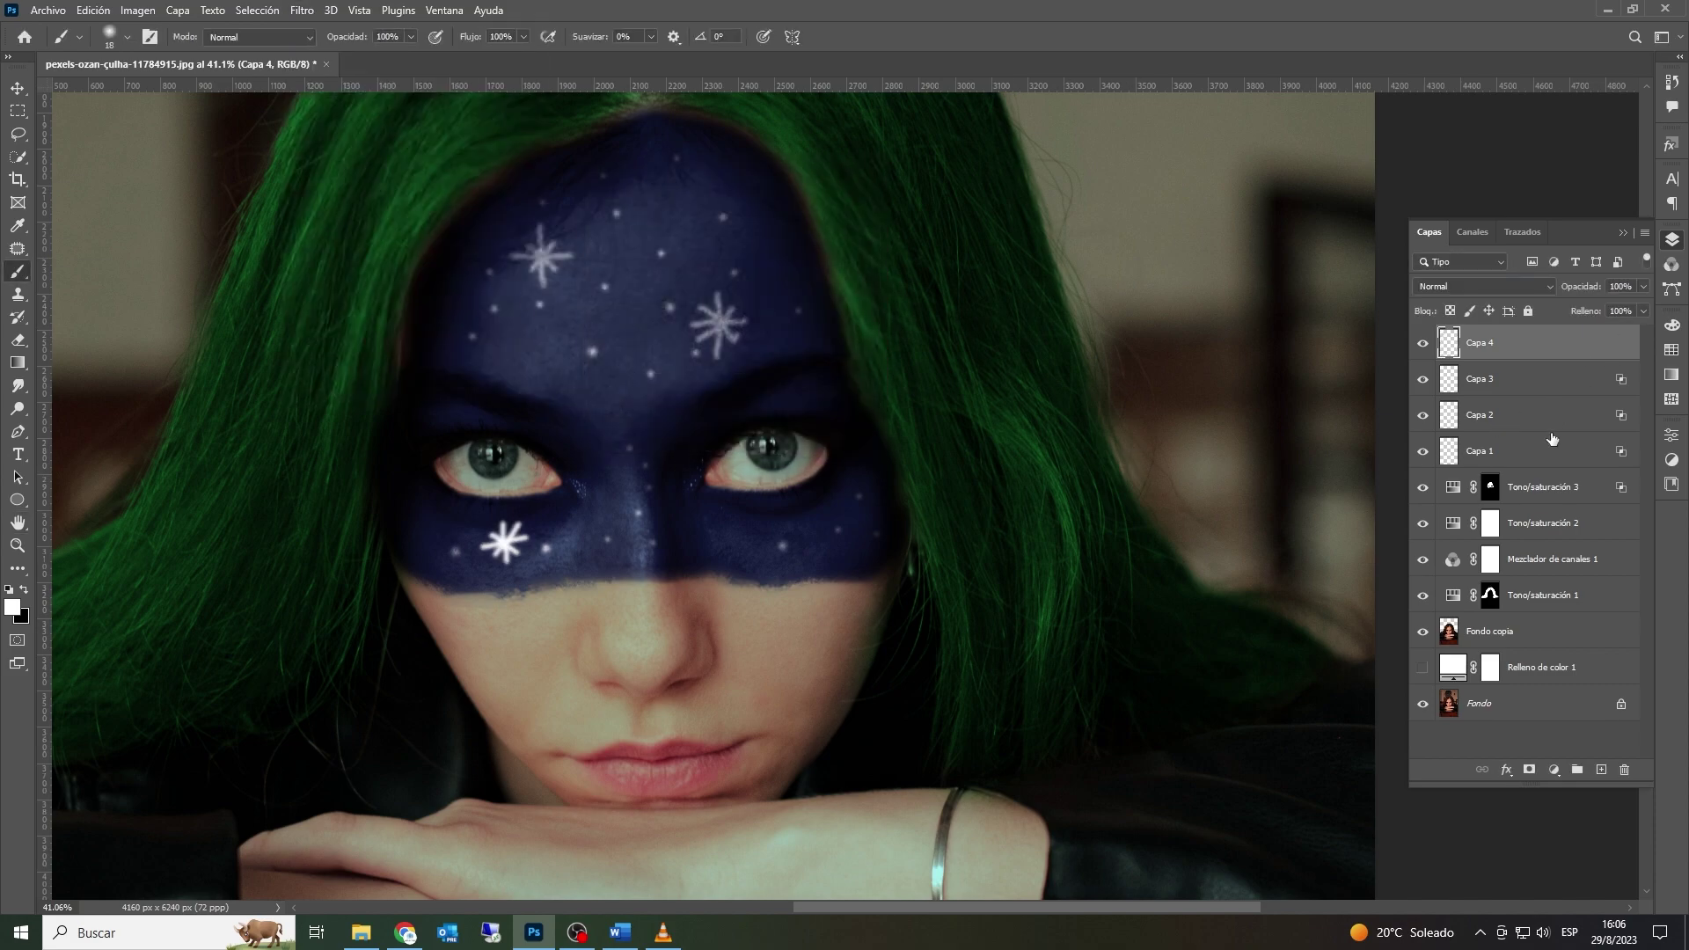
Step: In Capa 4's blending options, split the underlying layer's highlights at 213/255 and its shadows at 0/56
{"action": "left_click_drag", "start_coordinate": [1376, 598], "coordinate": [1345, 598]}
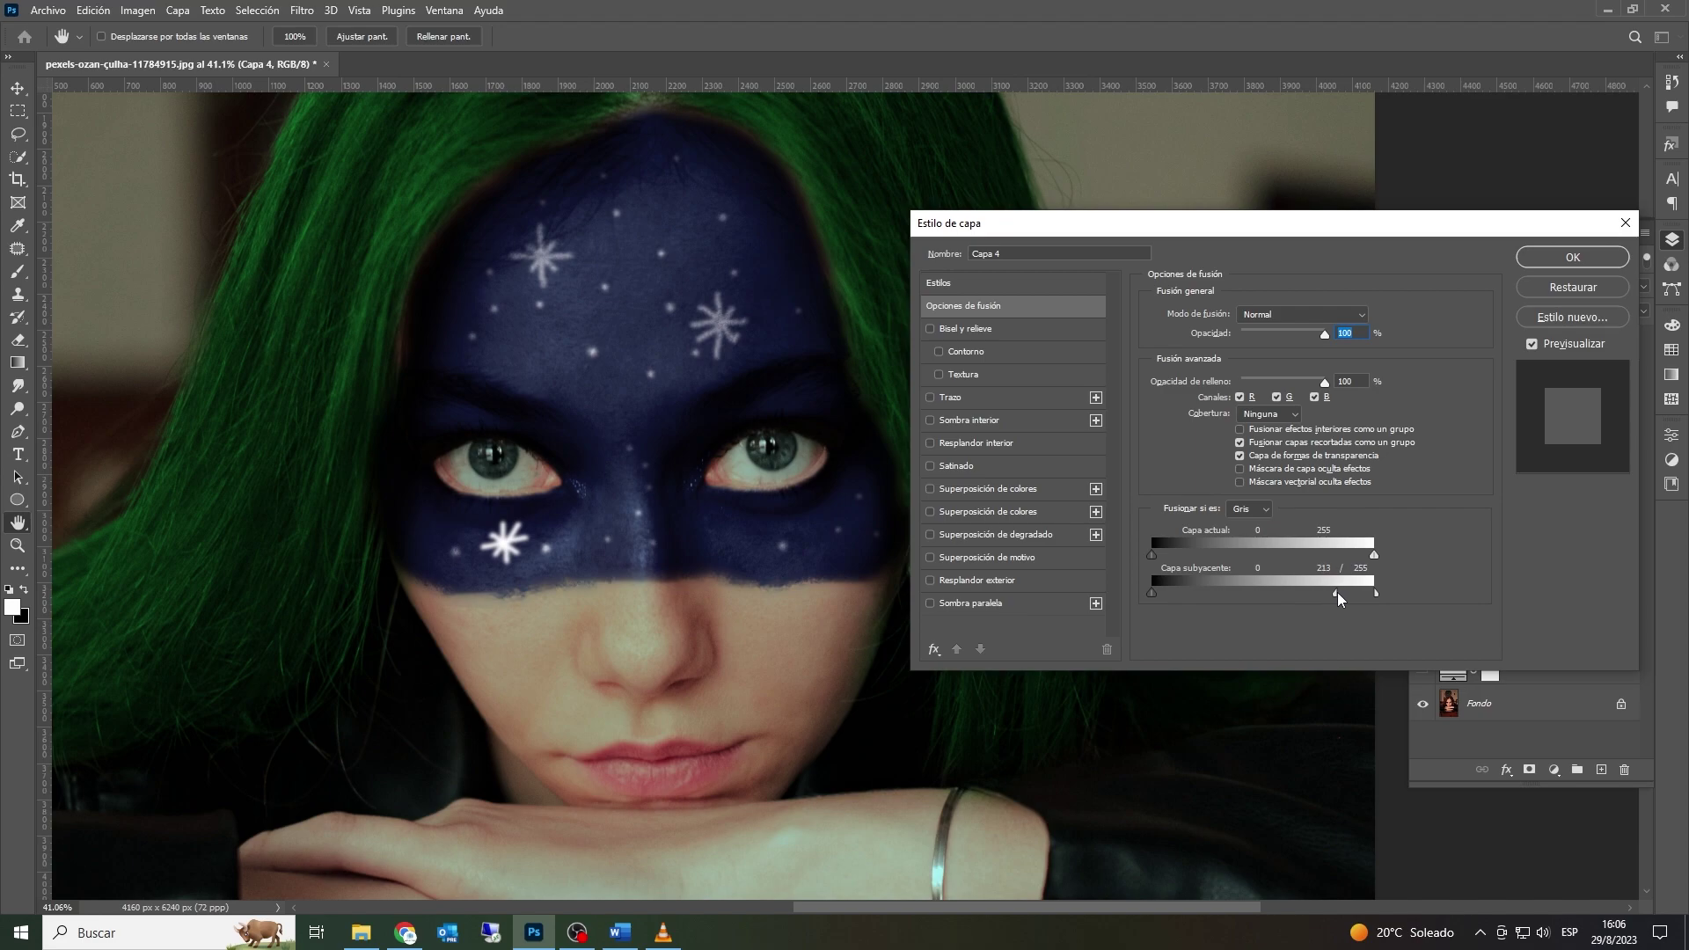
{"action": "left_click_drag", "start_coordinate": [1153, 594], "coordinate": [1210, 591]}
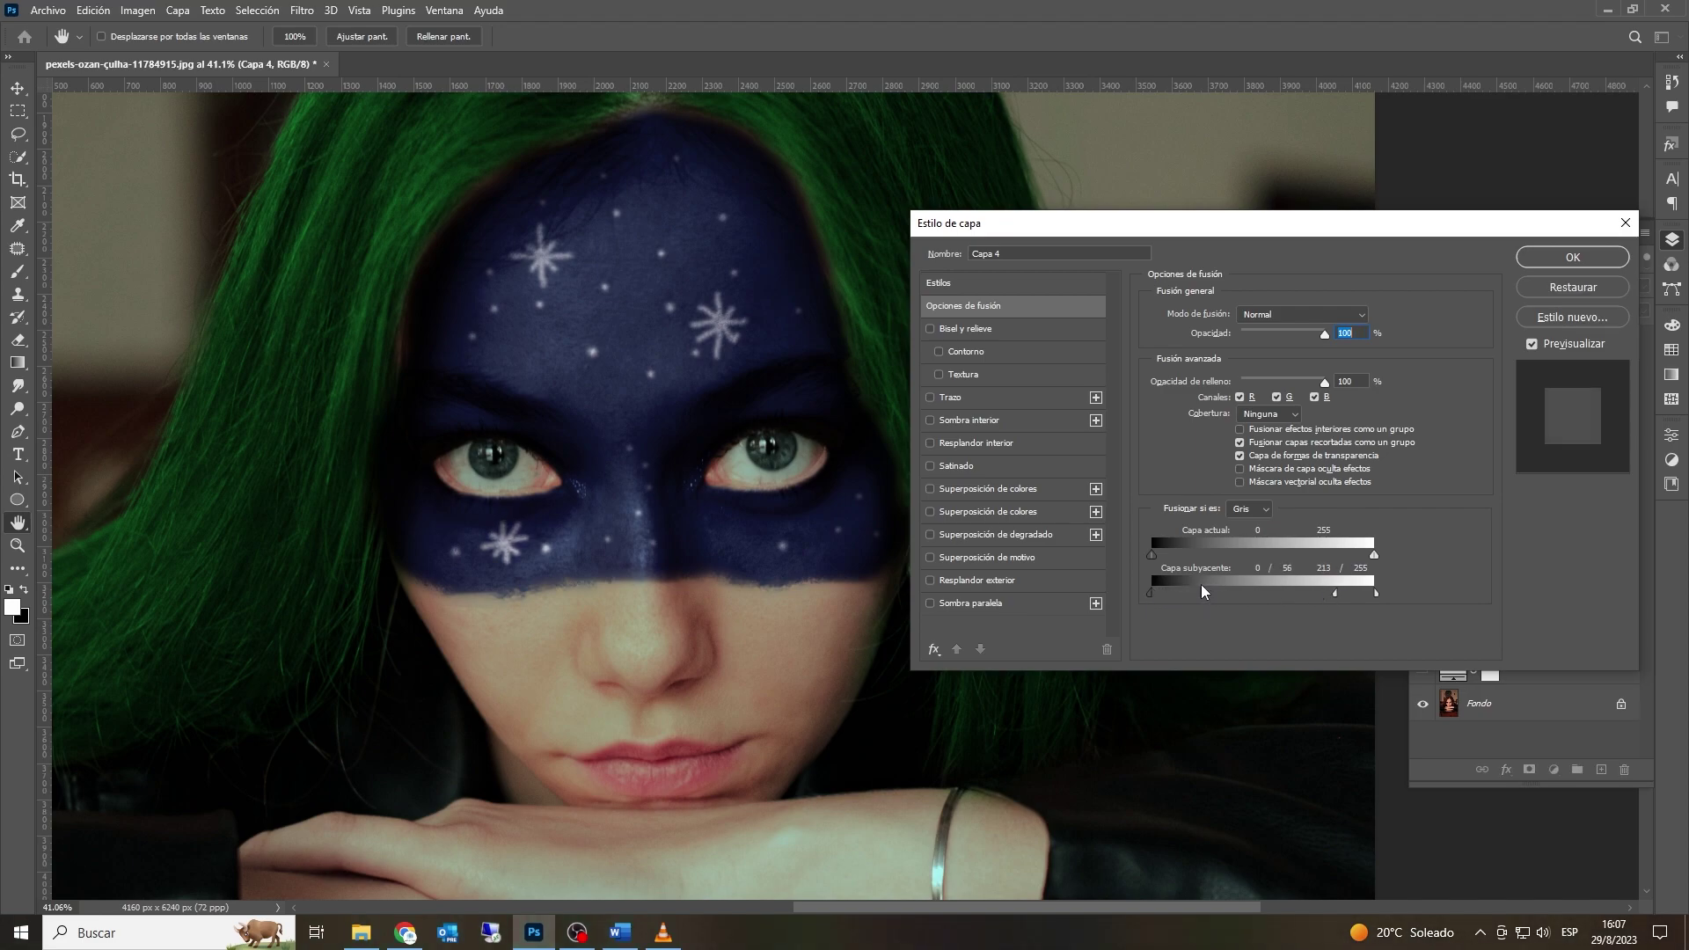
{"action": "left_click", "coordinate": [1572, 257]}
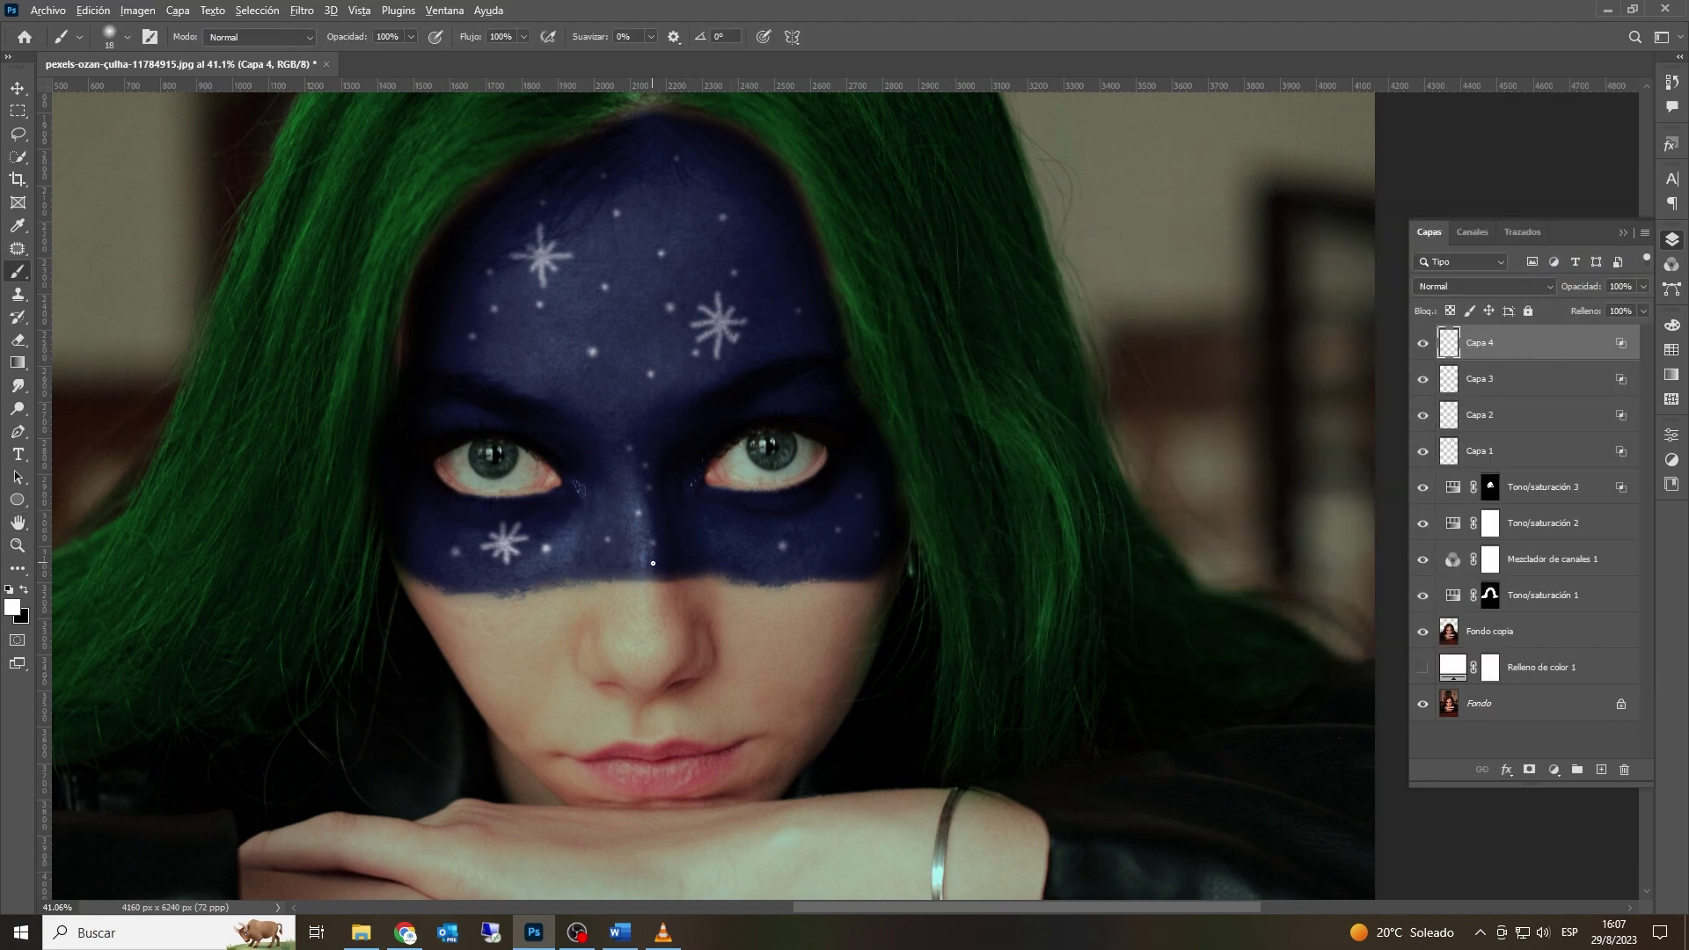
{"action": "scroll", "coordinate": [653, 563], "scroll_direction": "down", "scroll_amount": 3}
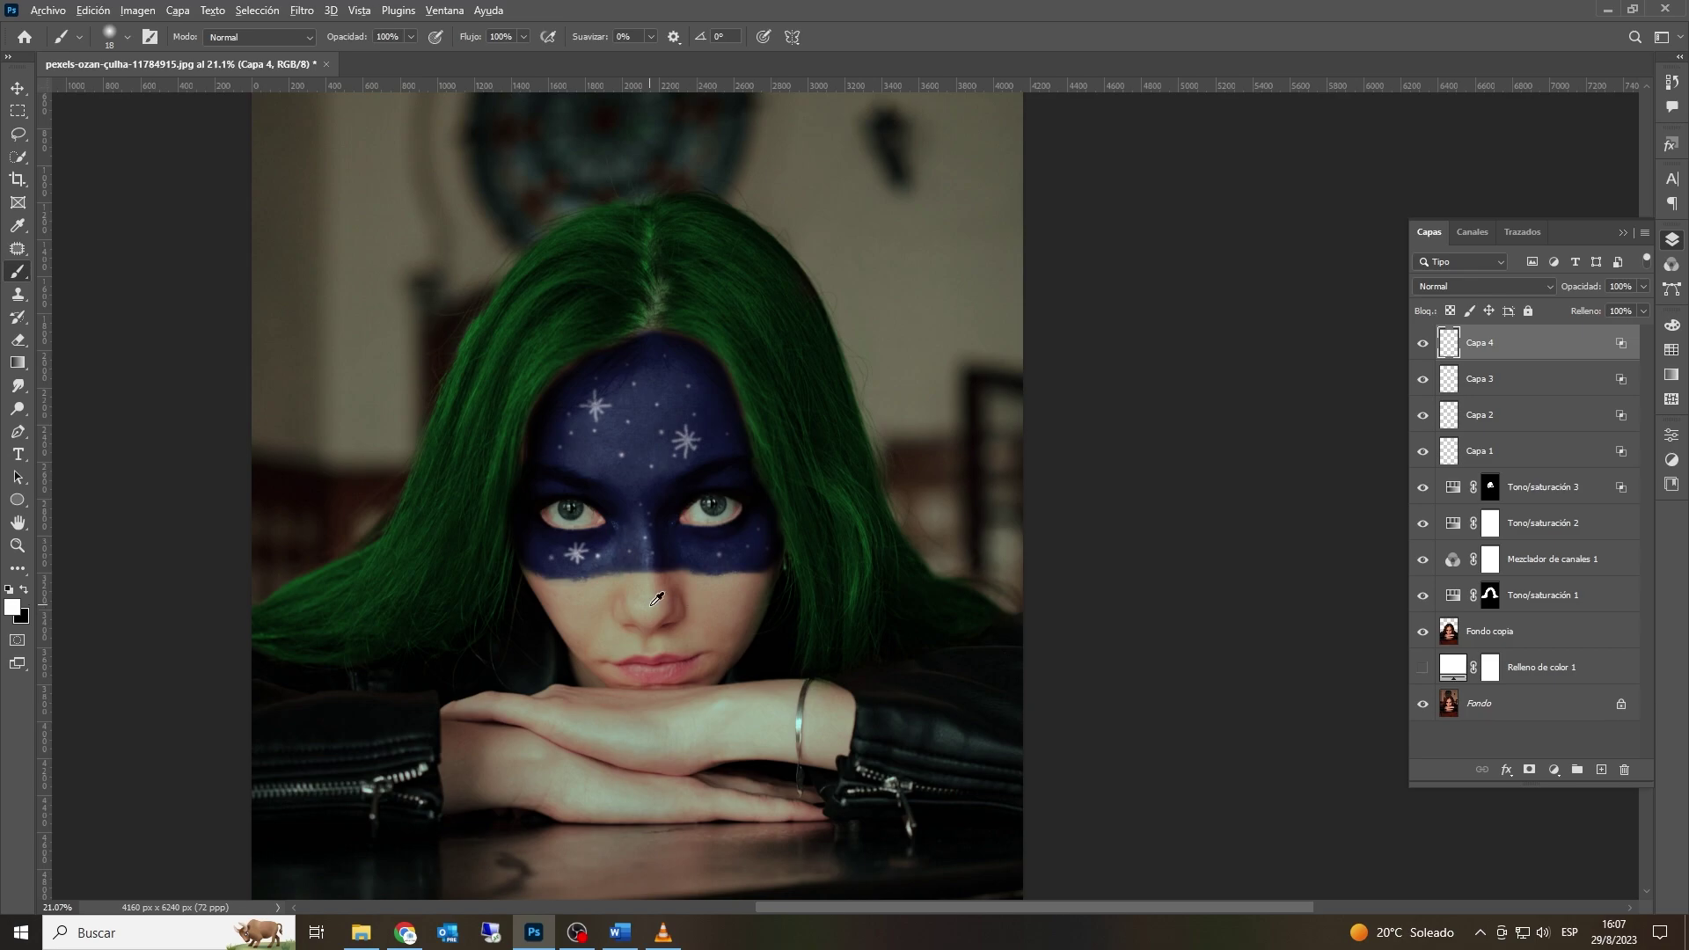
Step: Outline the woman's lips on the Fondo copia layer with a freehand Lasso selection
{"action": "scroll", "coordinate": [652, 606], "scroll_direction": "down", "scroll_amount": 1}
{"action": "left_click", "coordinate": [17, 546]}
{"action": "right_click", "coordinate": [607, 473]}
{"action": "left_click", "coordinate": [637, 483]}
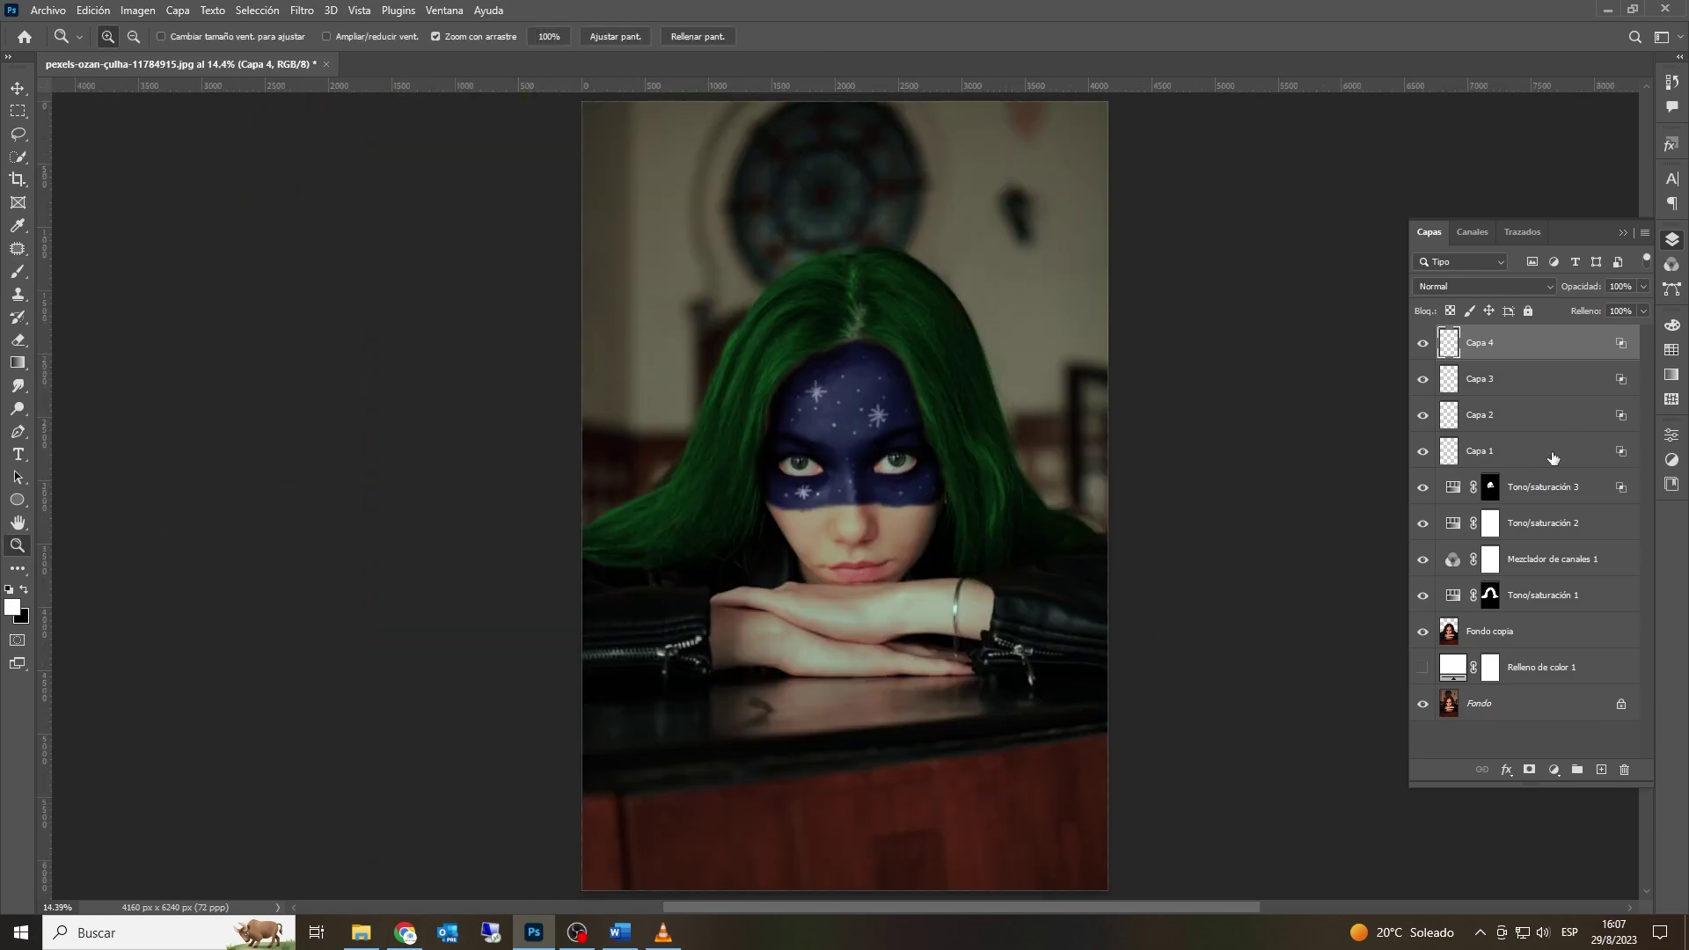
{"action": "left_click", "coordinate": [1566, 495]}
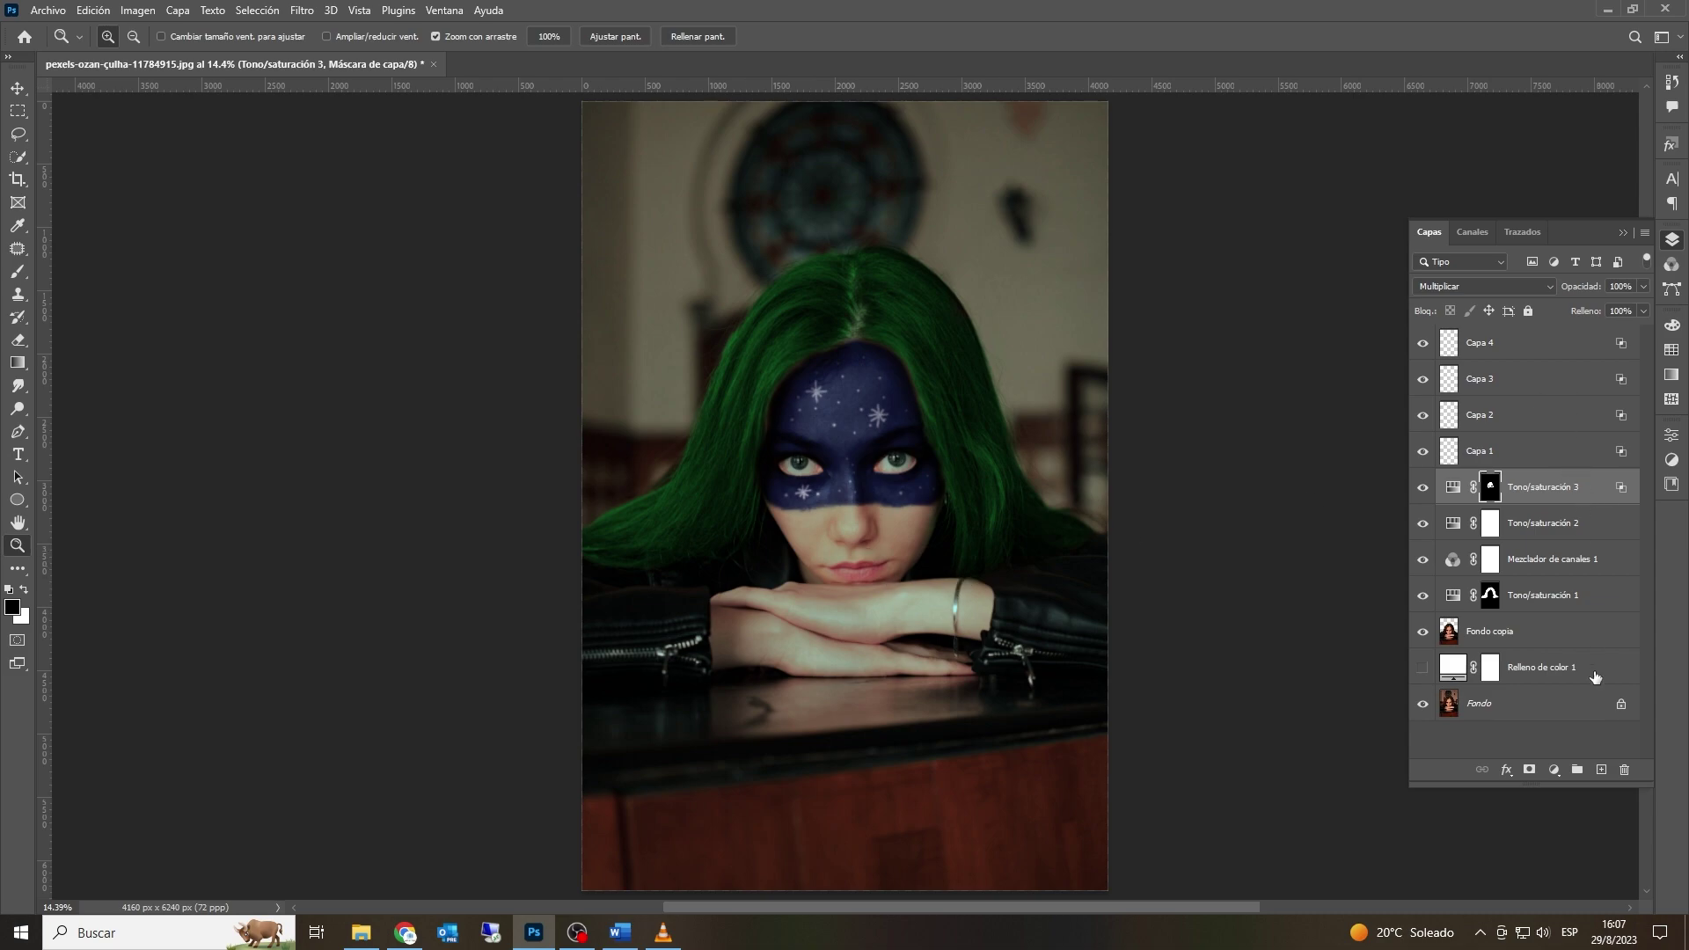
{"action": "left_click", "coordinate": [1543, 637]}
{"action": "left_click_drag", "start_coordinate": [874, 579], "coordinate": [875, 578]}
{"action": "left_click", "coordinate": [19, 136]}
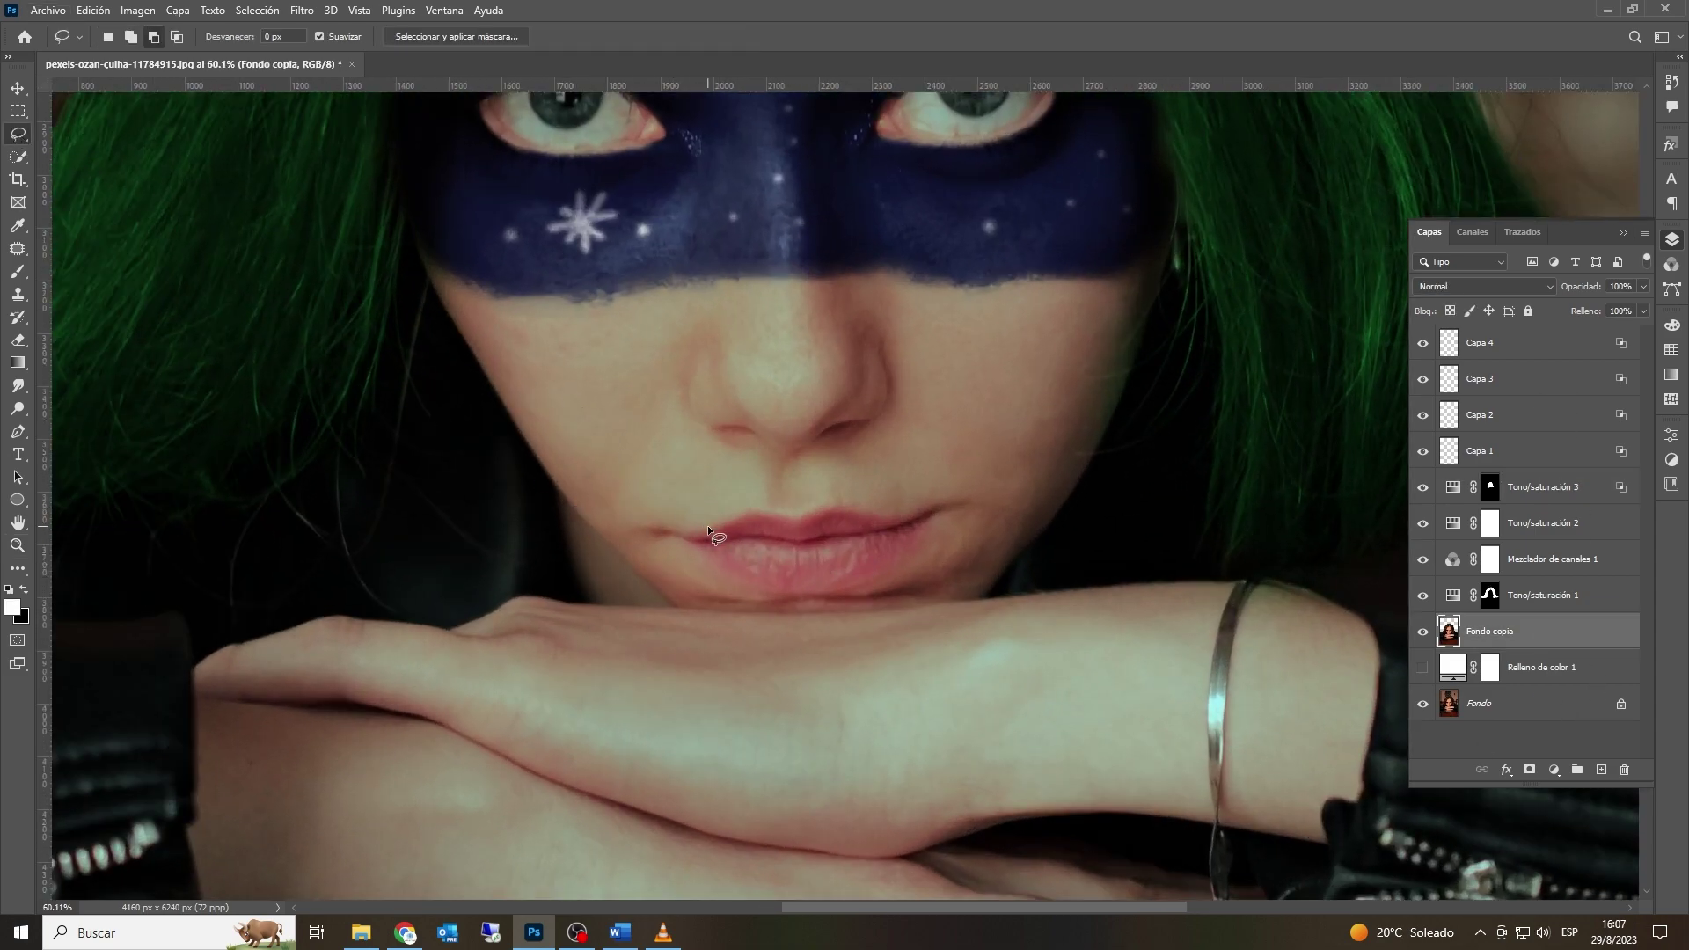
{"action": "left_click_drag", "start_coordinate": [711, 529], "coordinate": [762, 510]}
{"action": "left_click_drag", "start_coordinate": [695, 539], "coordinate": [763, 518]}
Step: Refine the lip selection's edges in Select and Mask and output it as a layer mask on Fondo copia
{"action": "left_click", "coordinate": [437, 34]}
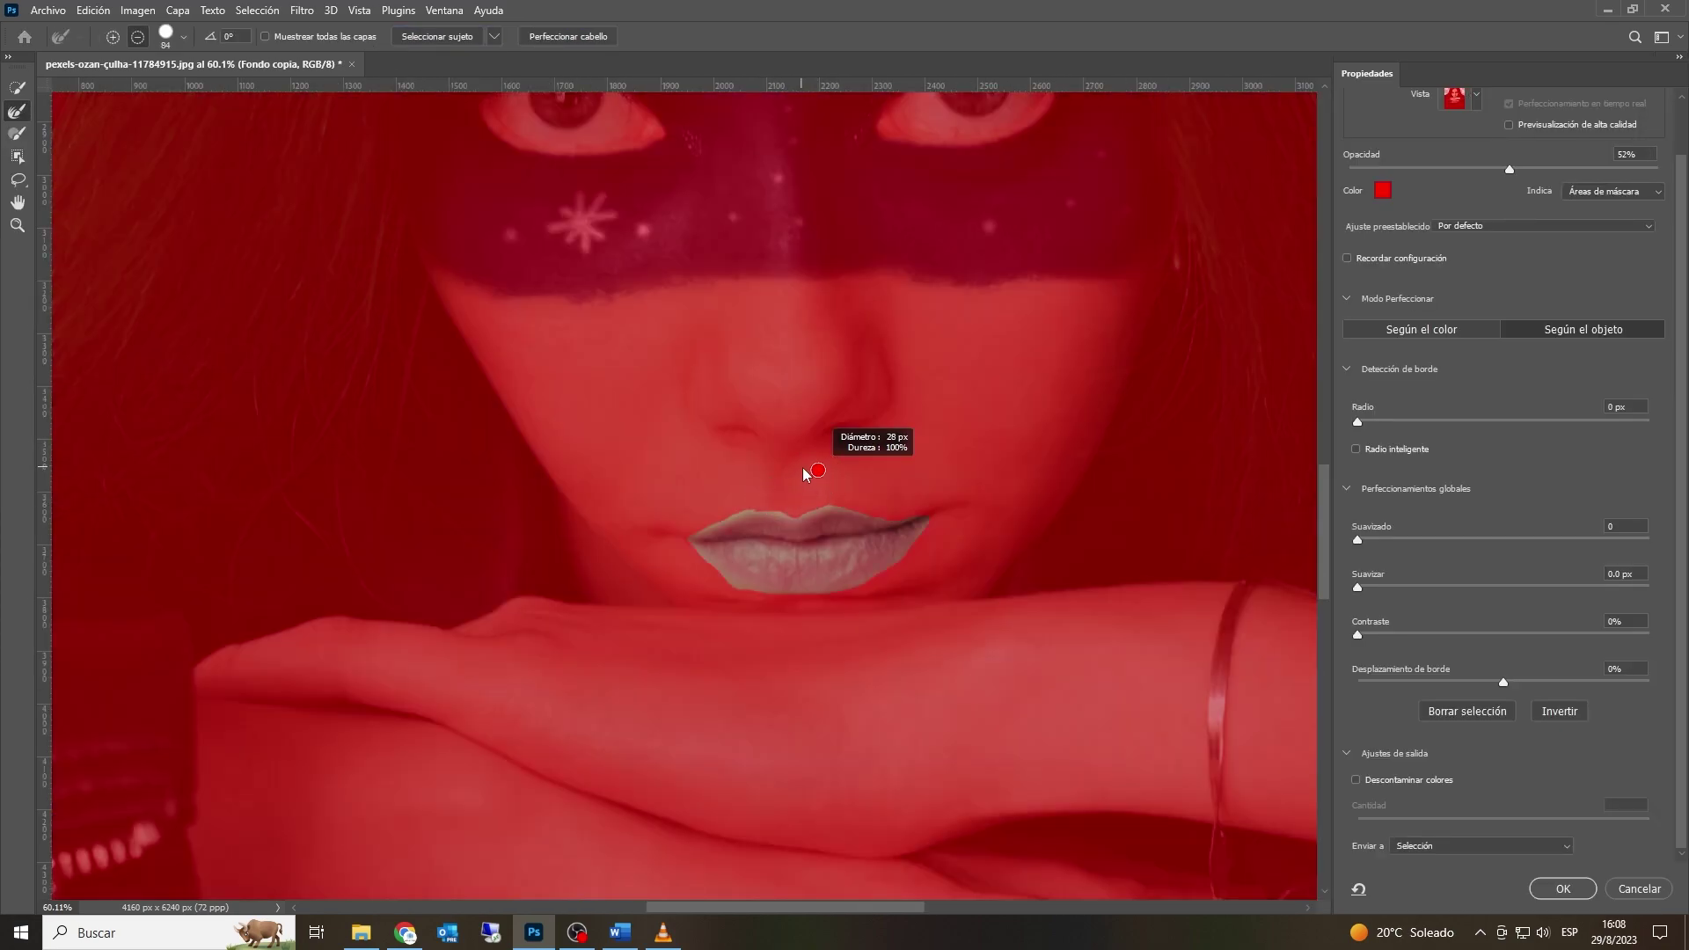
{"action": "mouse_move", "coordinate": [812, 511]}
{"action": "left_mouse_down"}
{"action": "mouse_move", "coordinate": [927, 523]}
{"action": "mouse_move", "coordinate": [876, 572]}
{"action": "mouse_move", "coordinate": [820, 590]}
{"action": "mouse_move", "coordinate": [734, 583]}
{"action": "mouse_move", "coordinate": [694, 550]}
{"action": "mouse_move", "coordinate": [747, 513]}
{"action": "mouse_move", "coordinate": [805, 521]}
{"action": "left_mouse_up"}
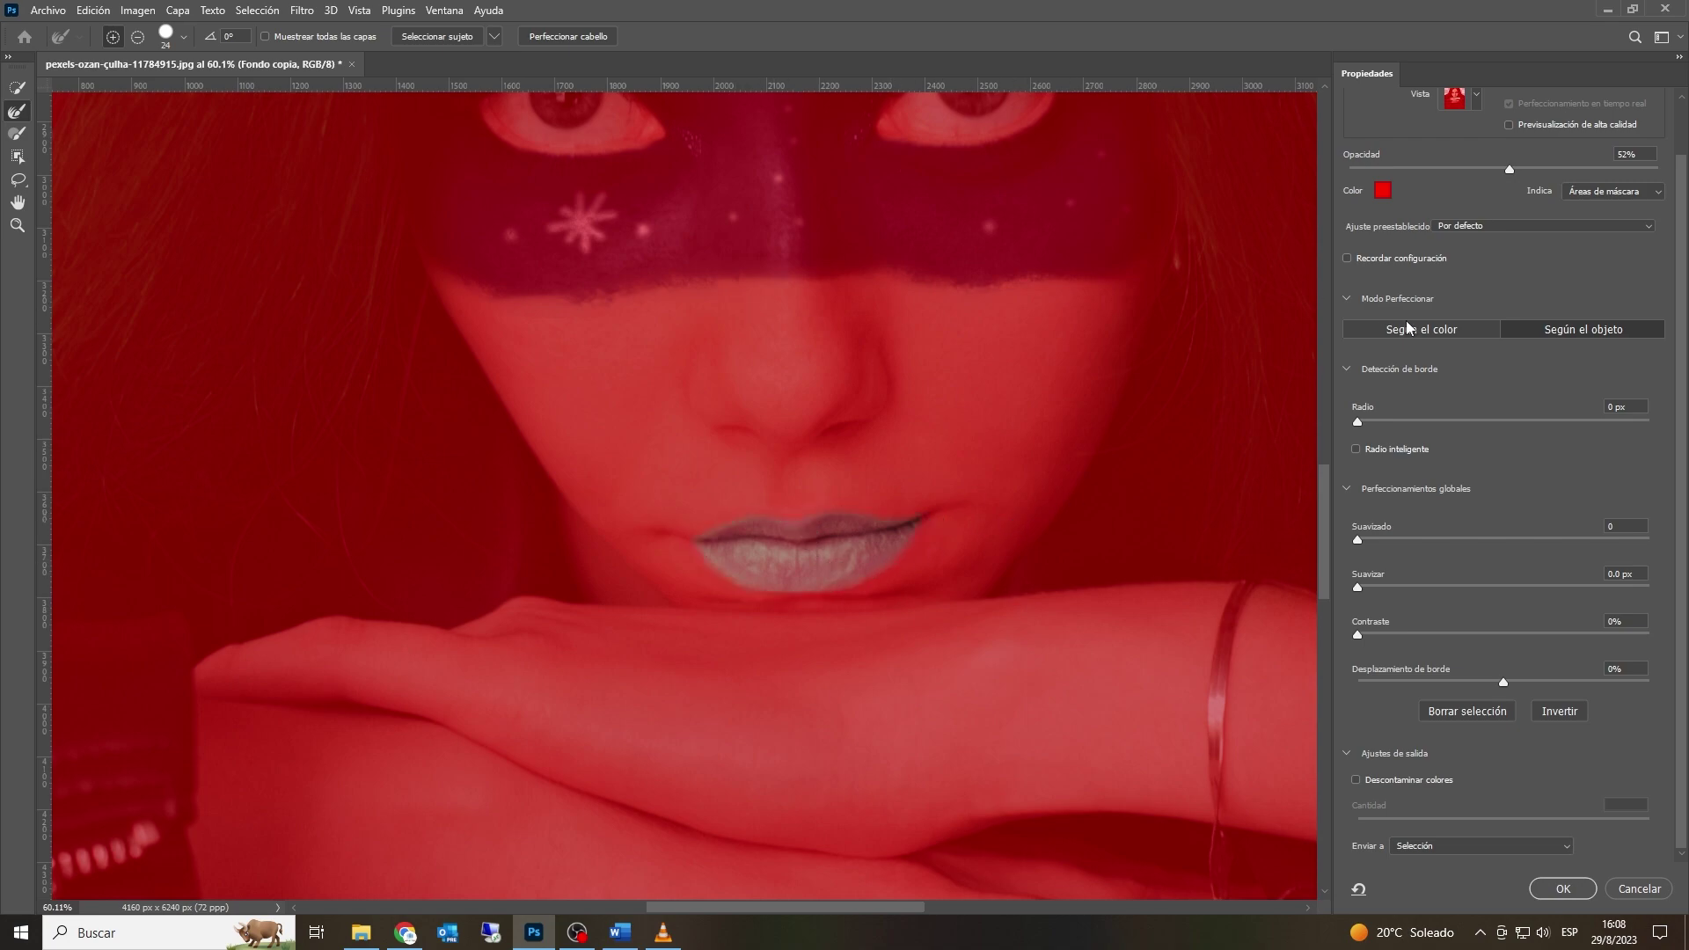
{"action": "left_click", "coordinate": [1565, 844]}
{"action": "left_click", "coordinate": [1496, 848]}
{"action": "left_click", "coordinate": [1541, 886]}
Step: Add a Hue/Saturation adjustment above Tono/saturación 3, colourized with hue 240, saturation 65 and lightness -42
{"action": "left_click", "coordinate": [1533, 352]}
{"action": "left_click", "coordinate": [1504, 493]}
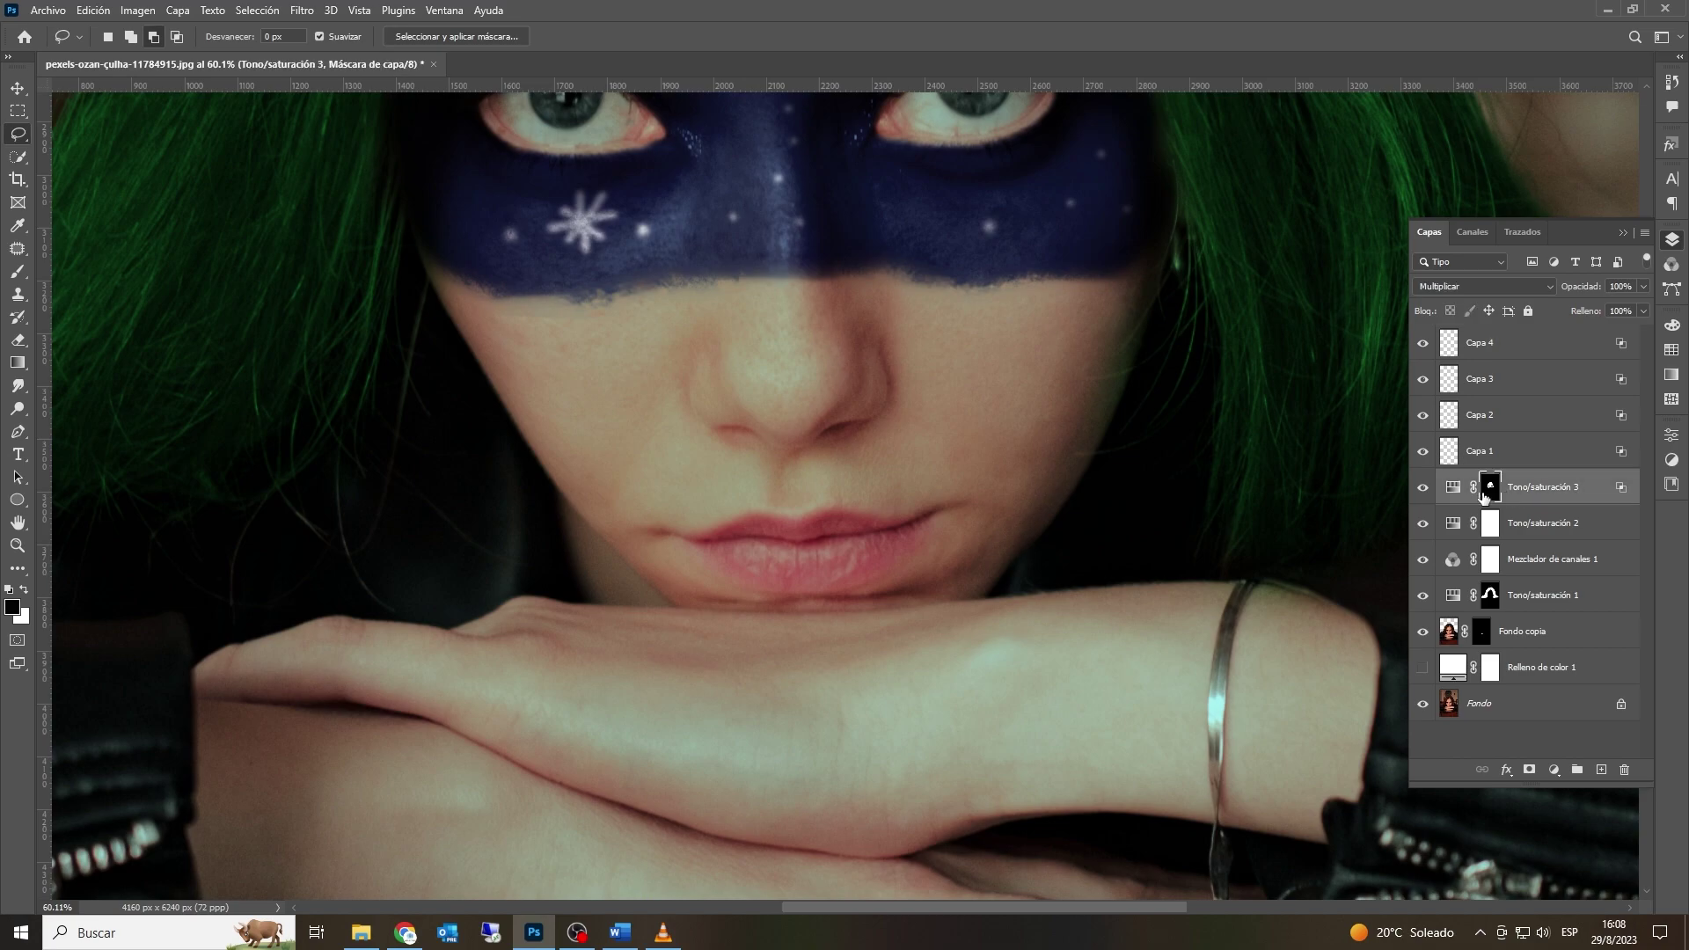
{"action": "left_click", "coordinate": [1556, 773]}
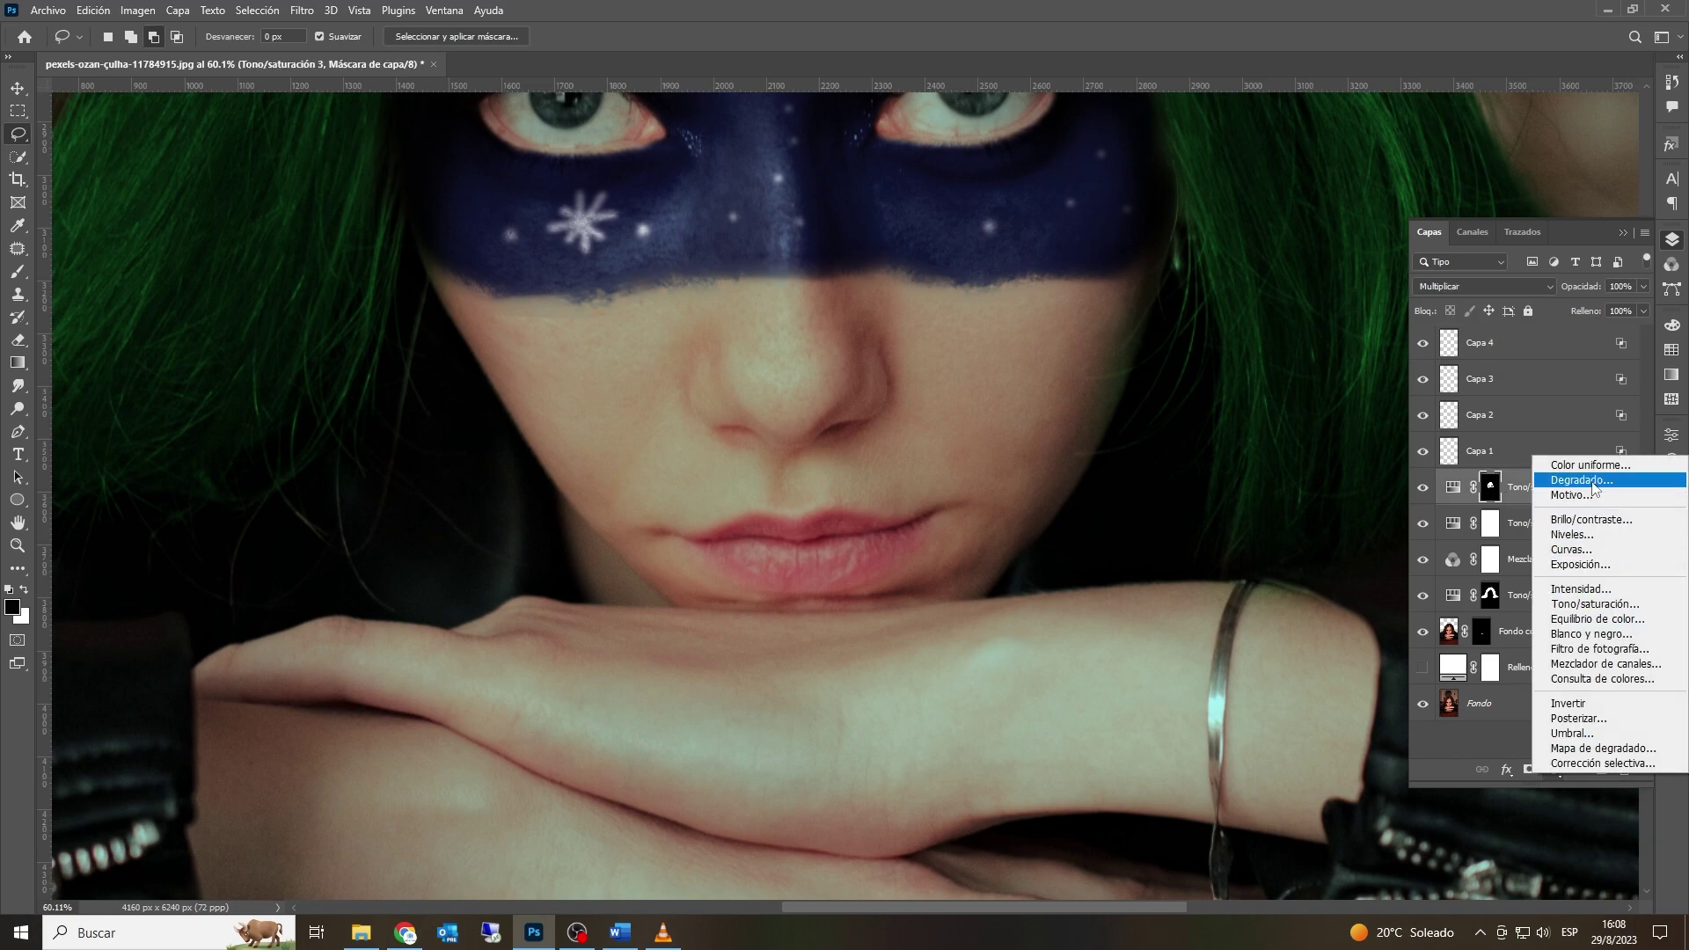
{"action": "left_click", "coordinate": [1597, 604]}
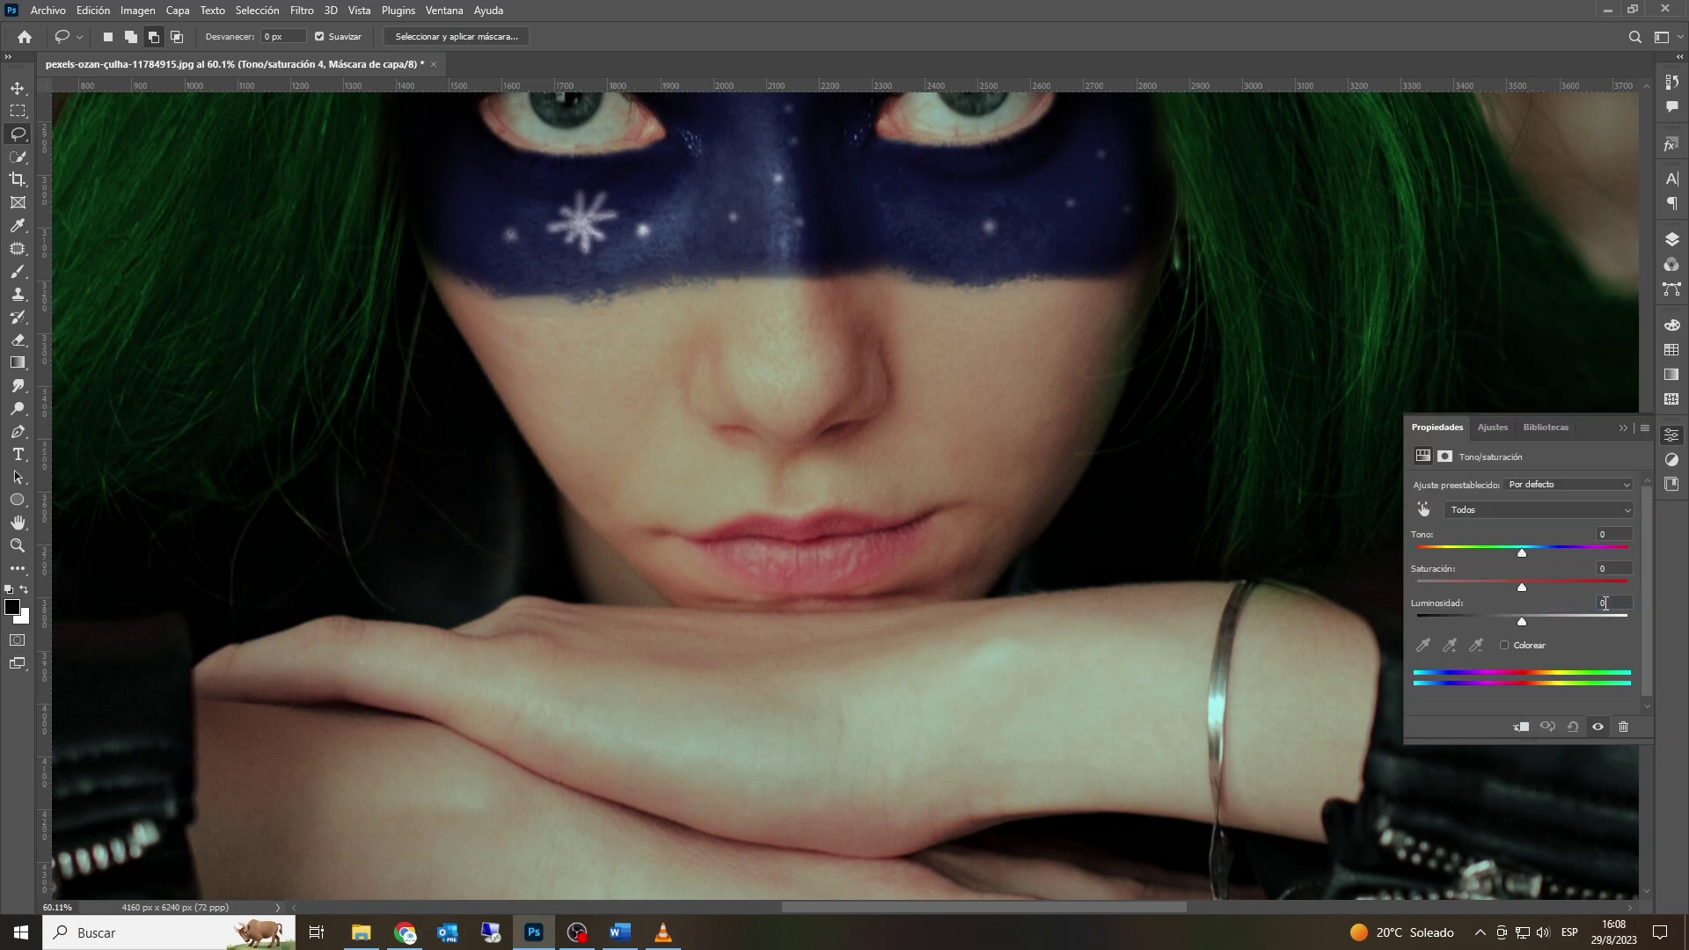
{"action": "left_click", "coordinate": [1504, 645]}
{"action": "left_click_drag", "start_coordinate": [1555, 560], "coordinate": [1558, 554]}
{"action": "mouse_move", "coordinate": [1469, 586]}
{"action": "left_mouse_down"}
{"action": "mouse_move", "coordinate": [1548, 592]}
{"action": "mouse_move", "coordinate": [1476, 616]}
{"action": "left_mouse_up"}
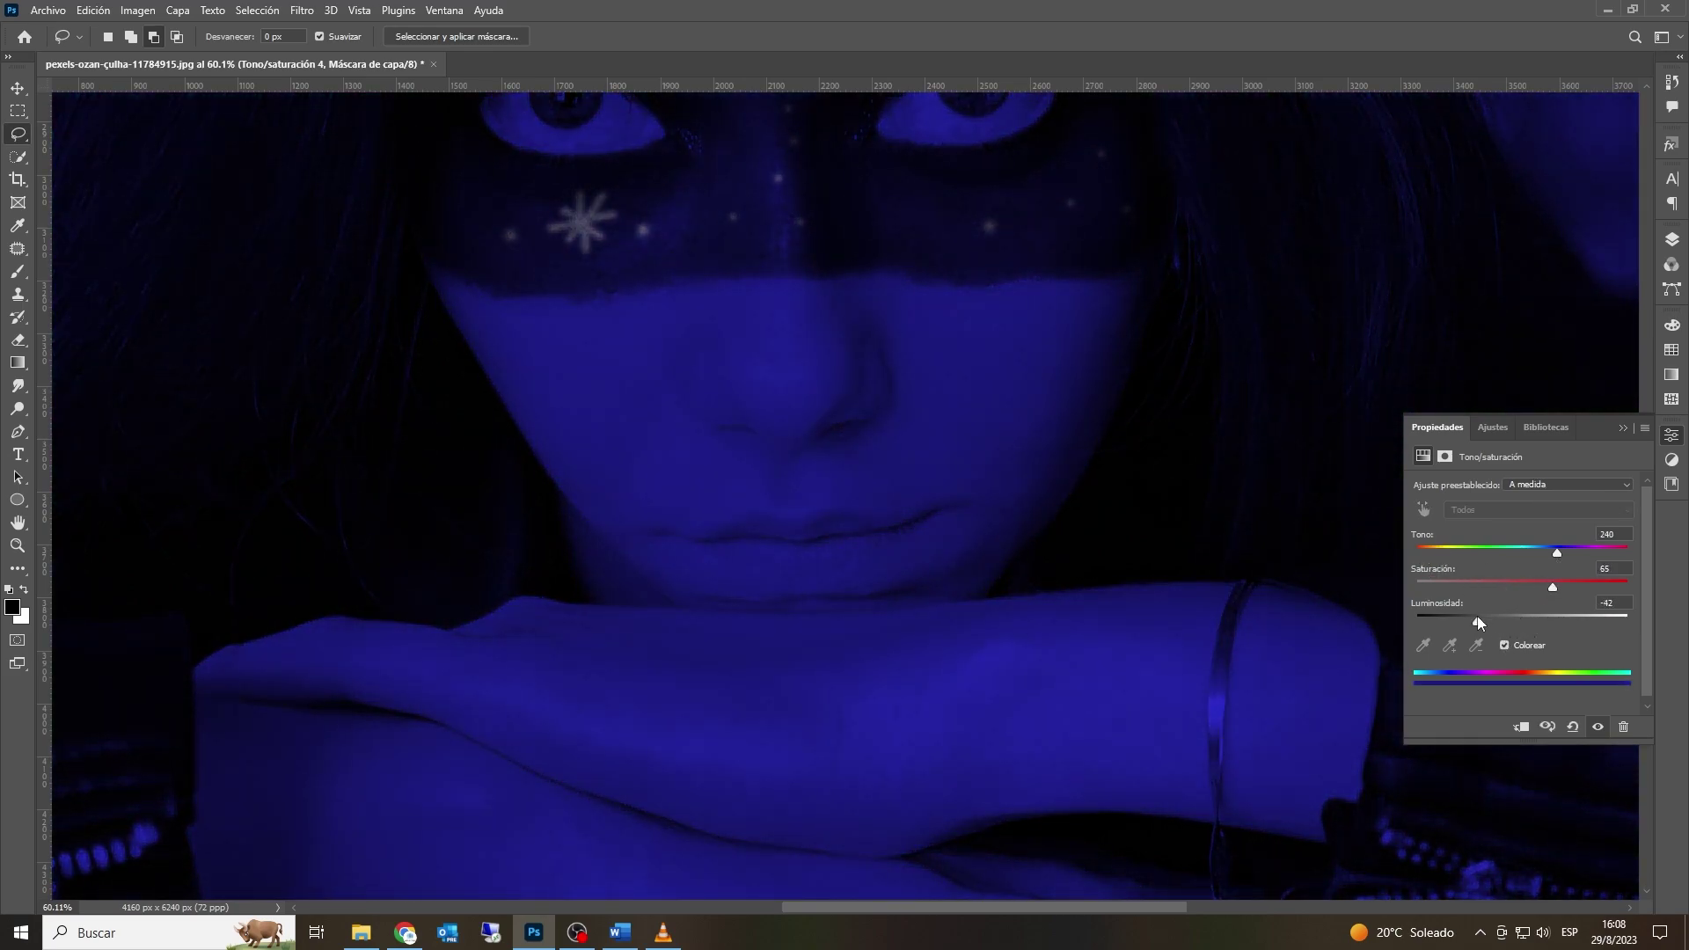
Step: Move the lips mask from Fondo copia onto Tono/saturación 4, replacing its existing mask
{"action": "left_click", "coordinate": [1672, 239]}
{"action": "left_click", "coordinate": [1486, 671]}
{"action": "left_click_drag", "start_coordinate": [1486, 671], "coordinate": [1490, 486]}
{"action": "left_click", "coordinate": [792, 345]}
{"action": "scroll", "coordinate": [824, 540], "scroll_direction": "down", "scroll_amount": 6}
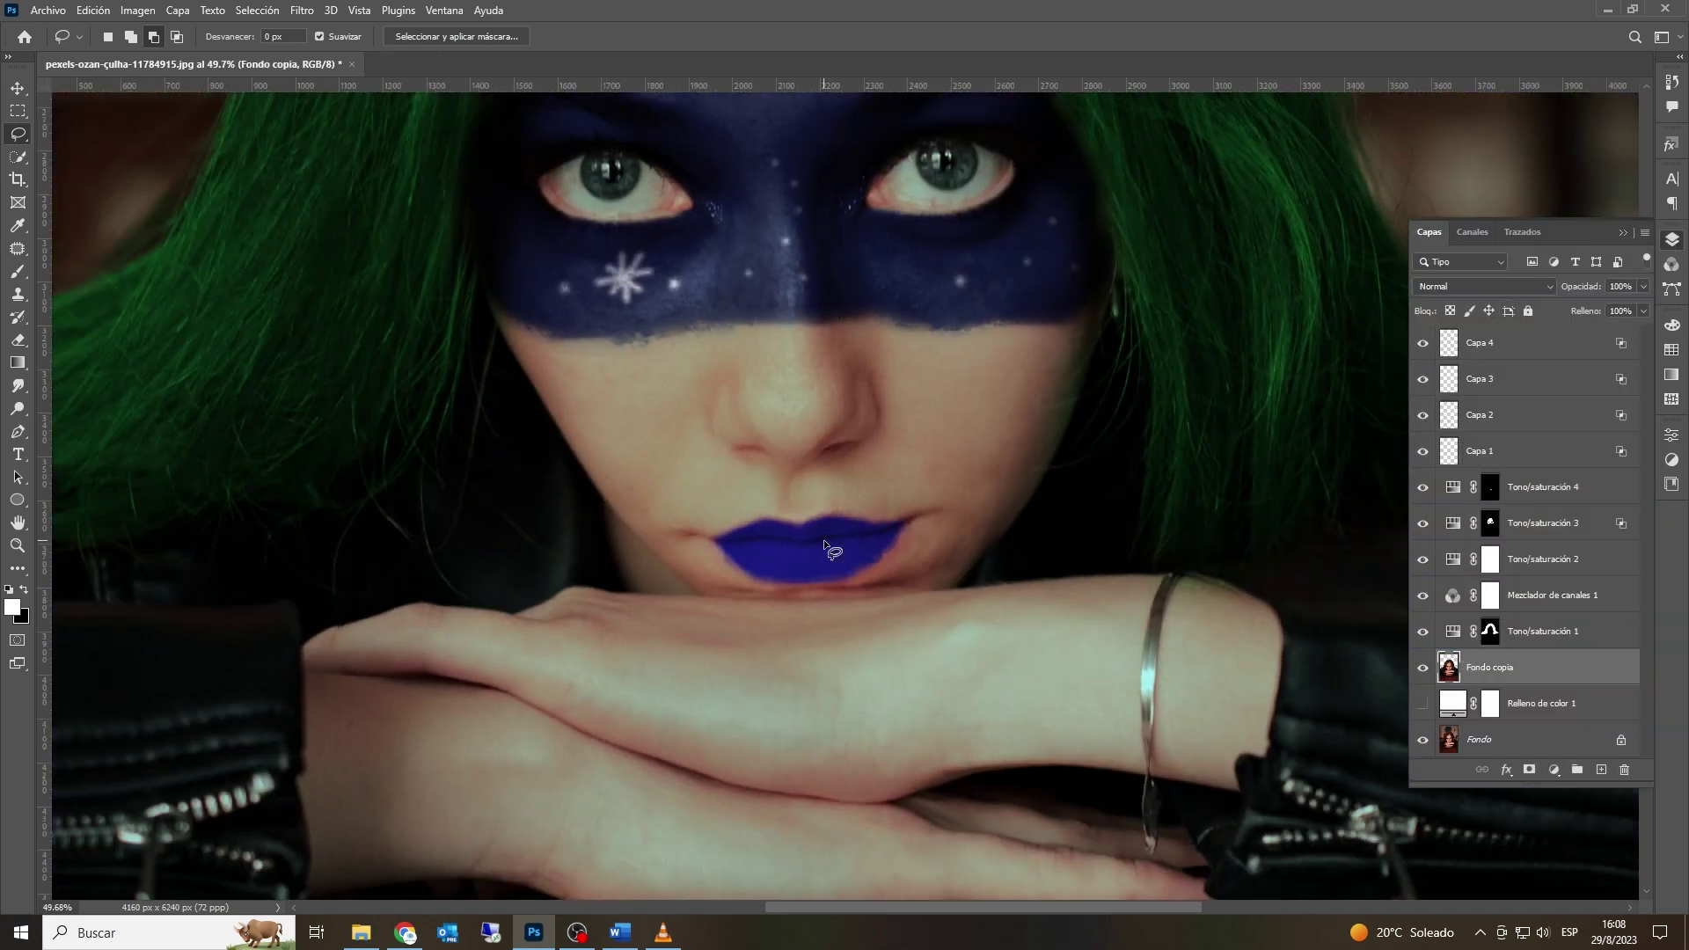
Step: Set the blend mode of Tono/saturación 4 to Multiply
{"action": "left_click", "coordinate": [1584, 493]}
{"action": "left_click", "coordinate": [1484, 286]}
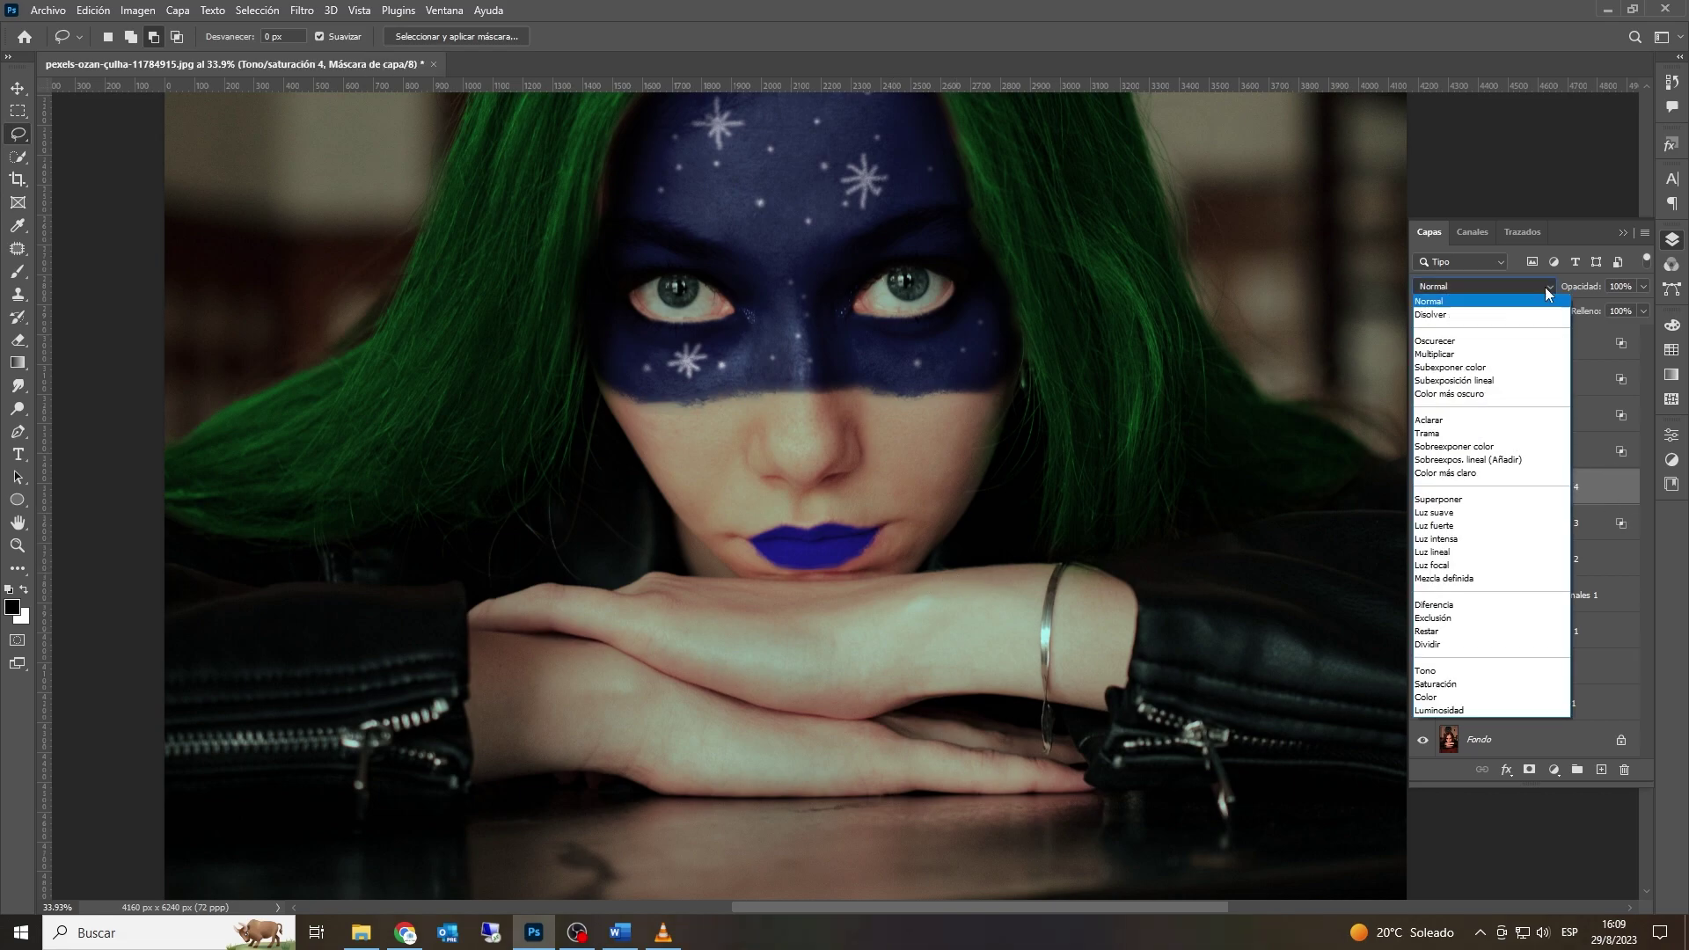
{"action": "left_click", "coordinate": [1452, 358]}
{"action": "key", "text": "x"}
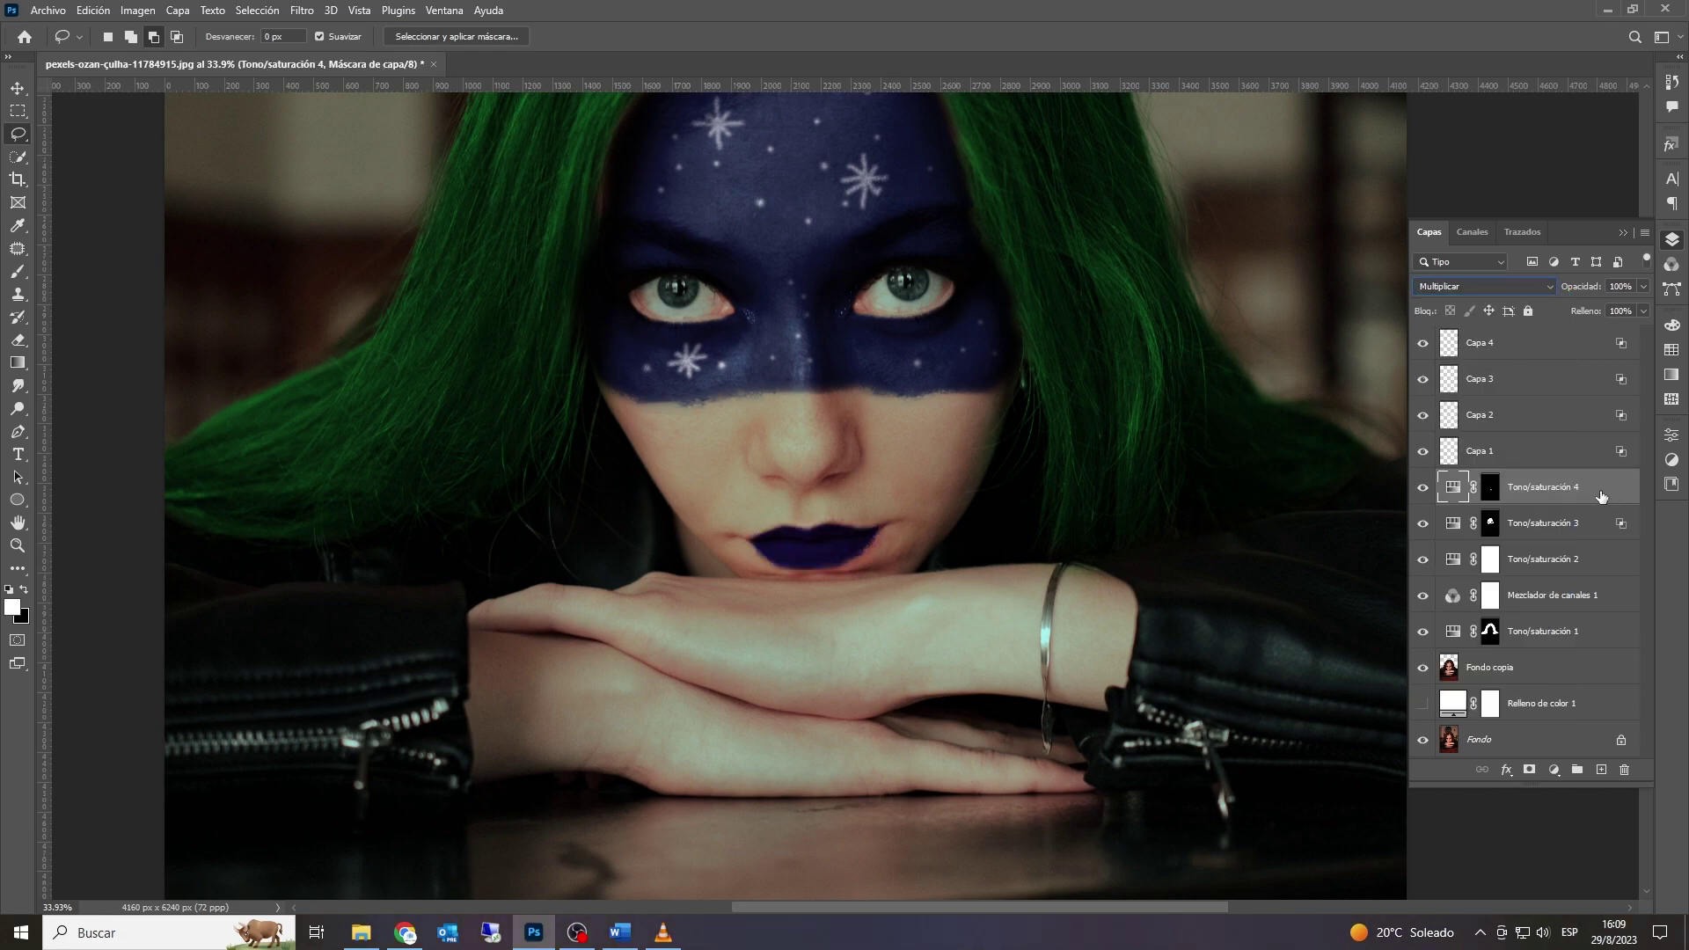
Step: In Tono/saturación 4's blending options, split the underlying layer's shadows at 0/15 and its highlights at 106/255
{"action": "double_click", "coordinate": [1601, 498]}
{"action": "left_click_drag", "start_coordinate": [1374, 593], "coordinate": [1237, 599]}
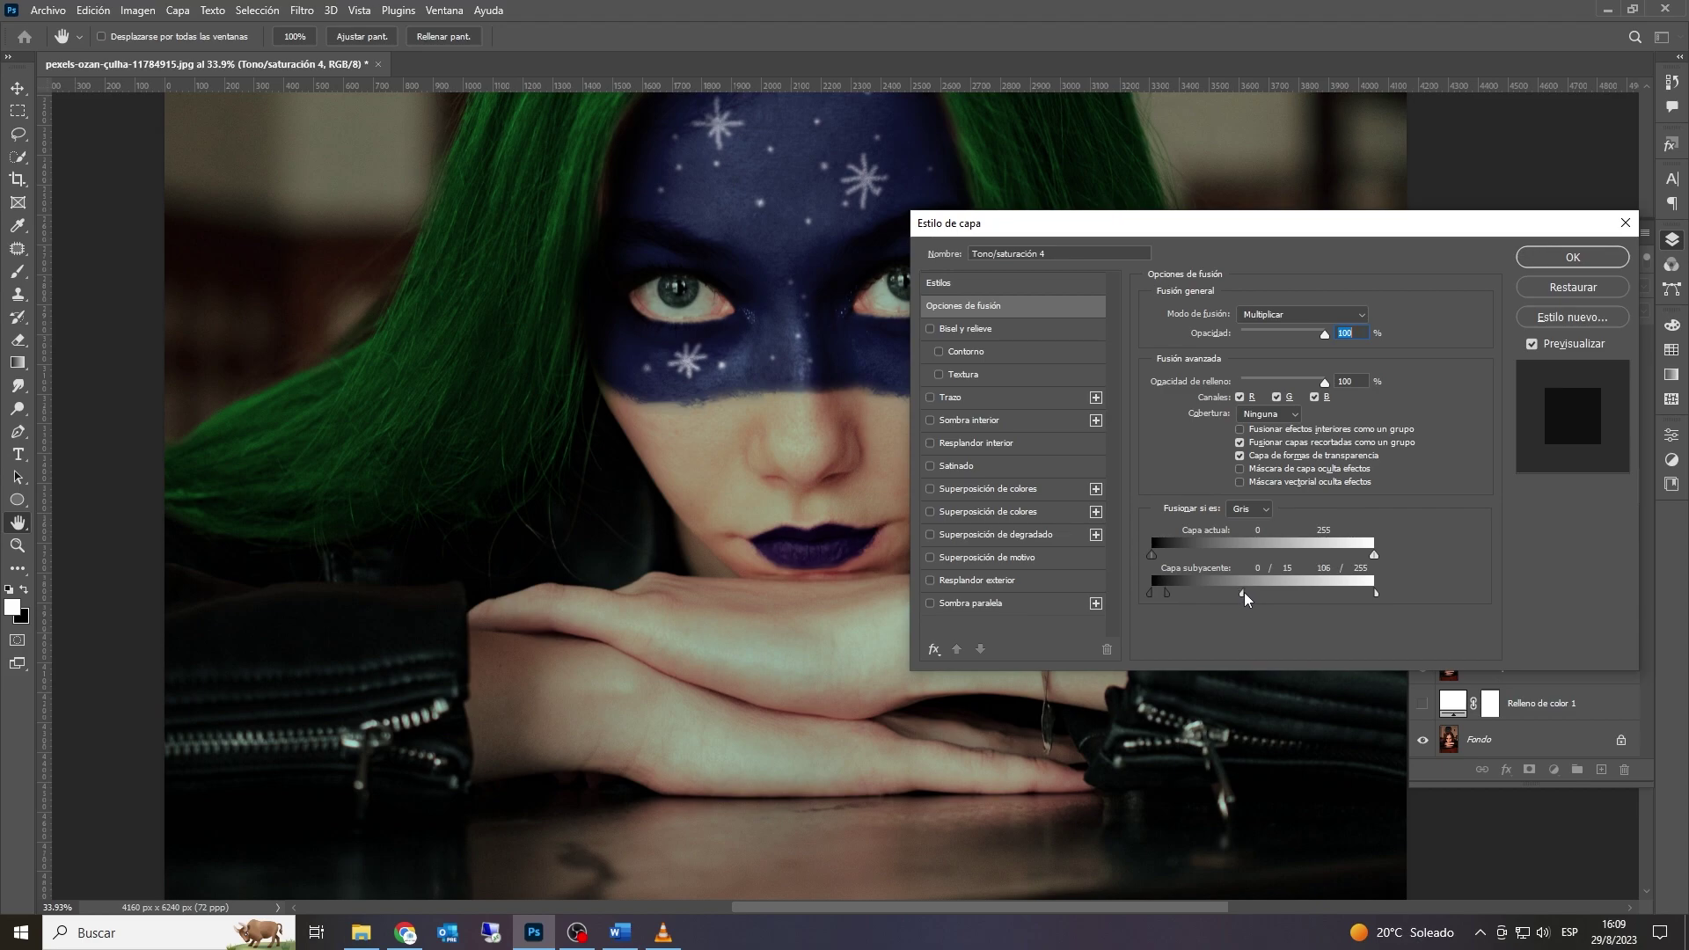
{"action": "left_click", "coordinate": [1573, 257]}
Step: Paint black with a soft brush on Tono/saturación 4's mask to clean the colour spill around the upper lip and mouth corners
{"action": "scroll", "coordinate": [805, 568], "scroll_direction": "up", "scroll_amount": 5}
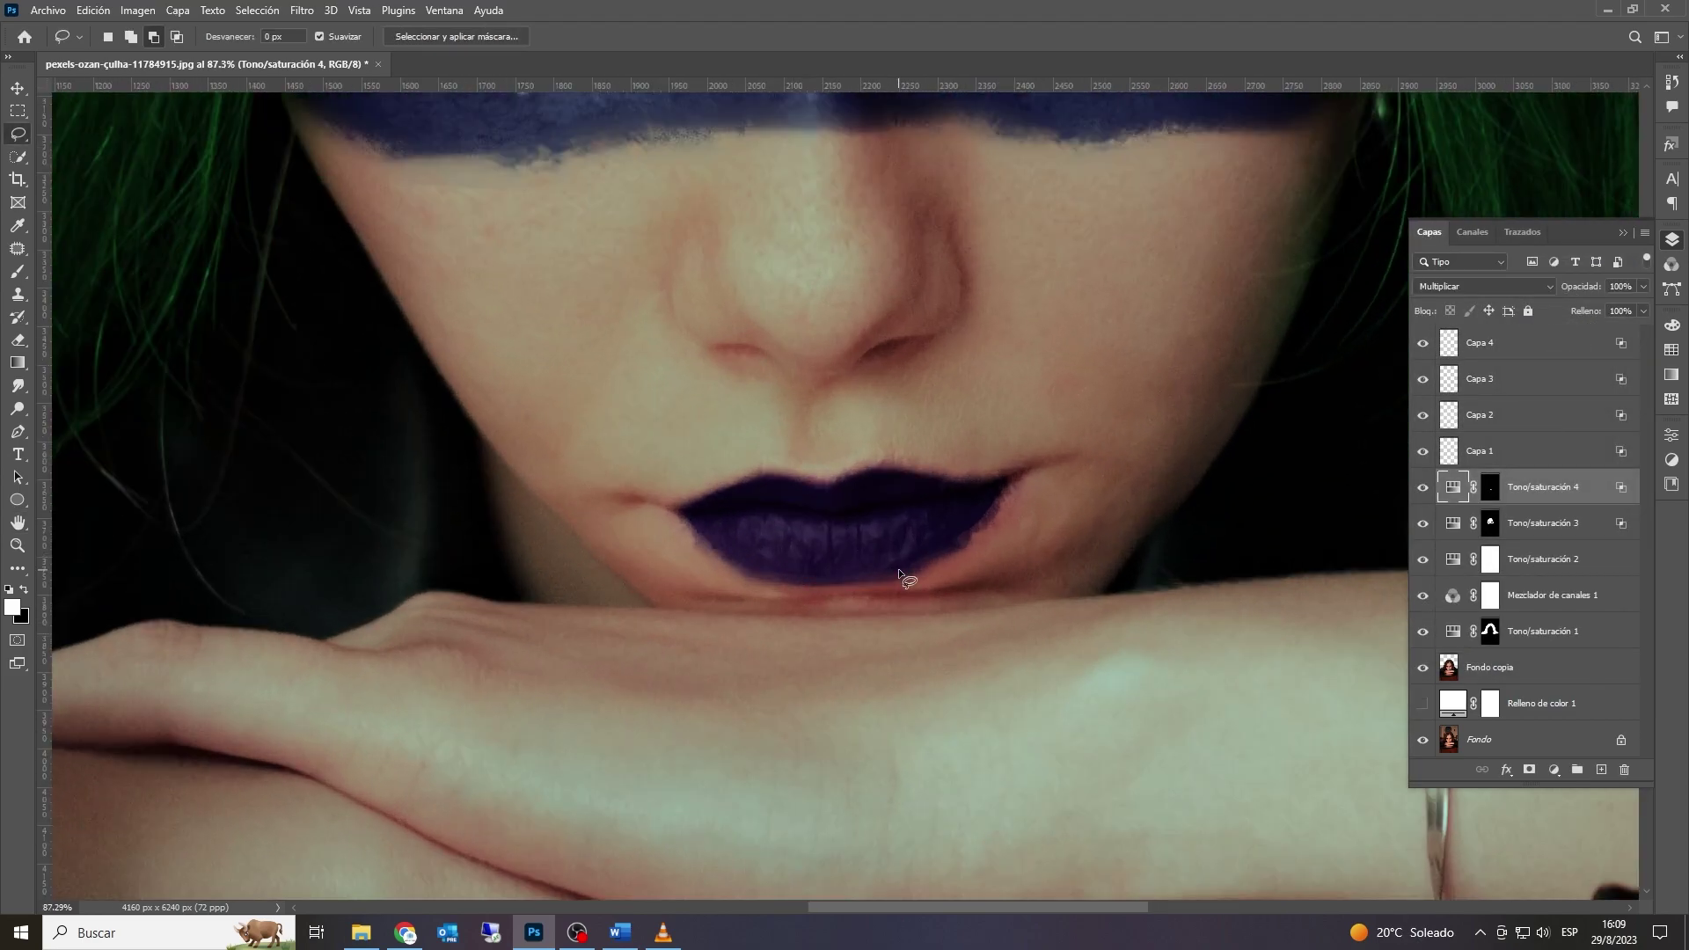
{"action": "scroll", "coordinate": [900, 574], "scroll_direction": "down", "scroll_amount": 1}
{"action": "scroll", "coordinate": [886, 550], "scroll_direction": "down", "scroll_amount": 1}
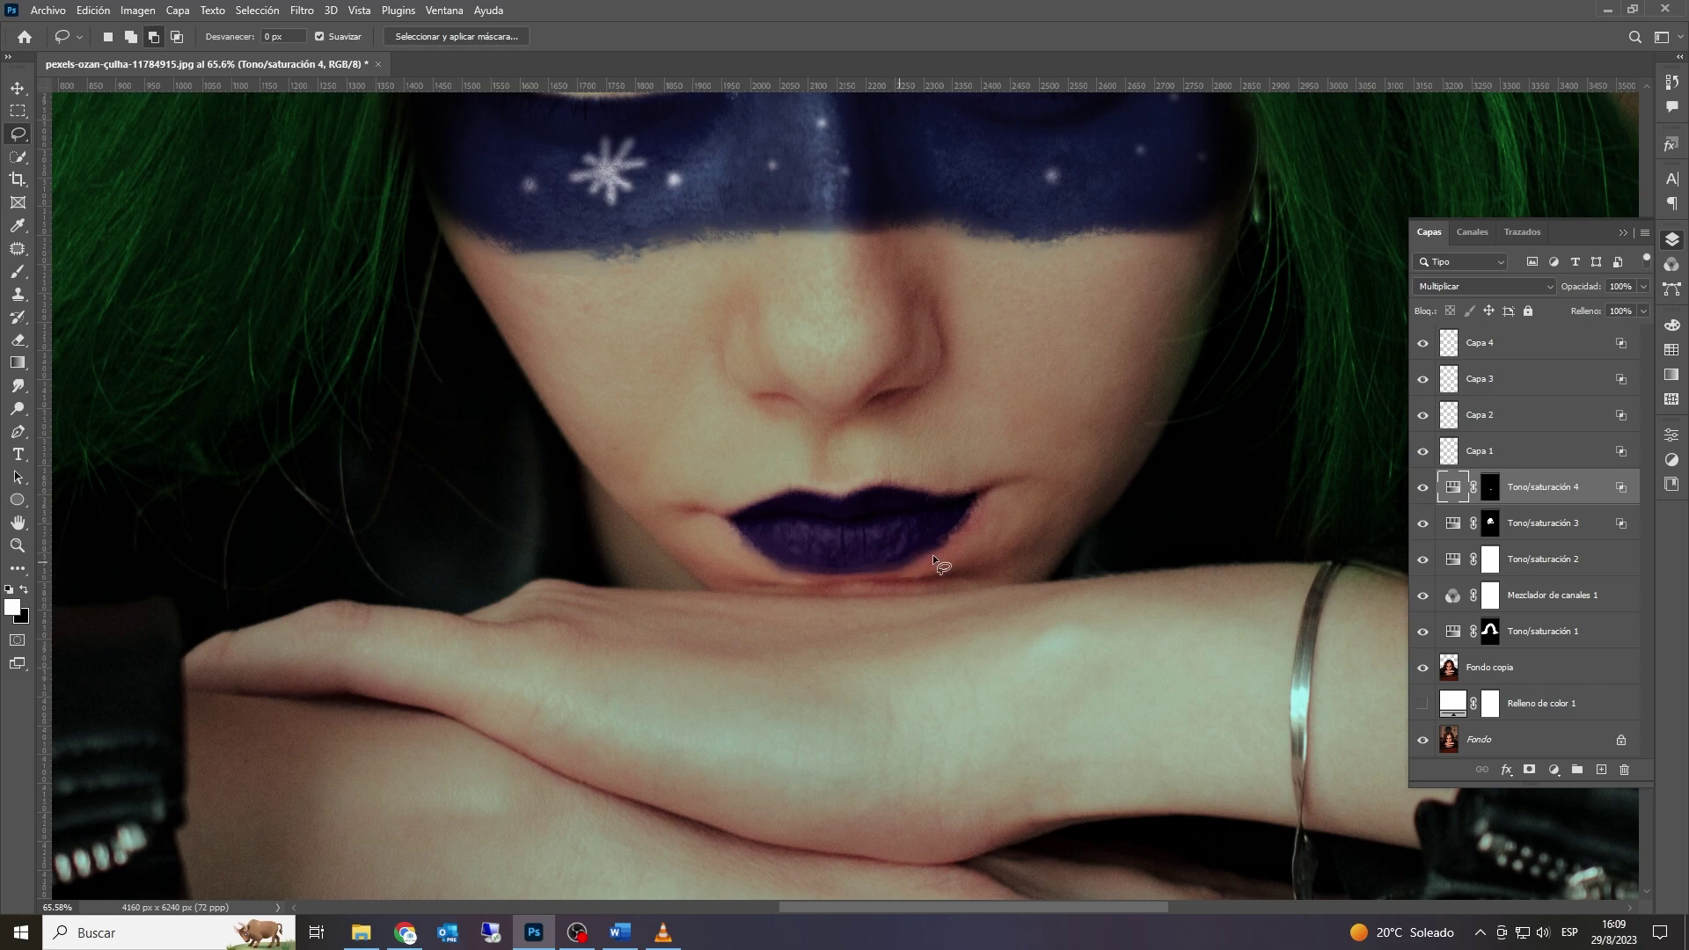
{"action": "left_click", "coordinate": [1495, 490]}
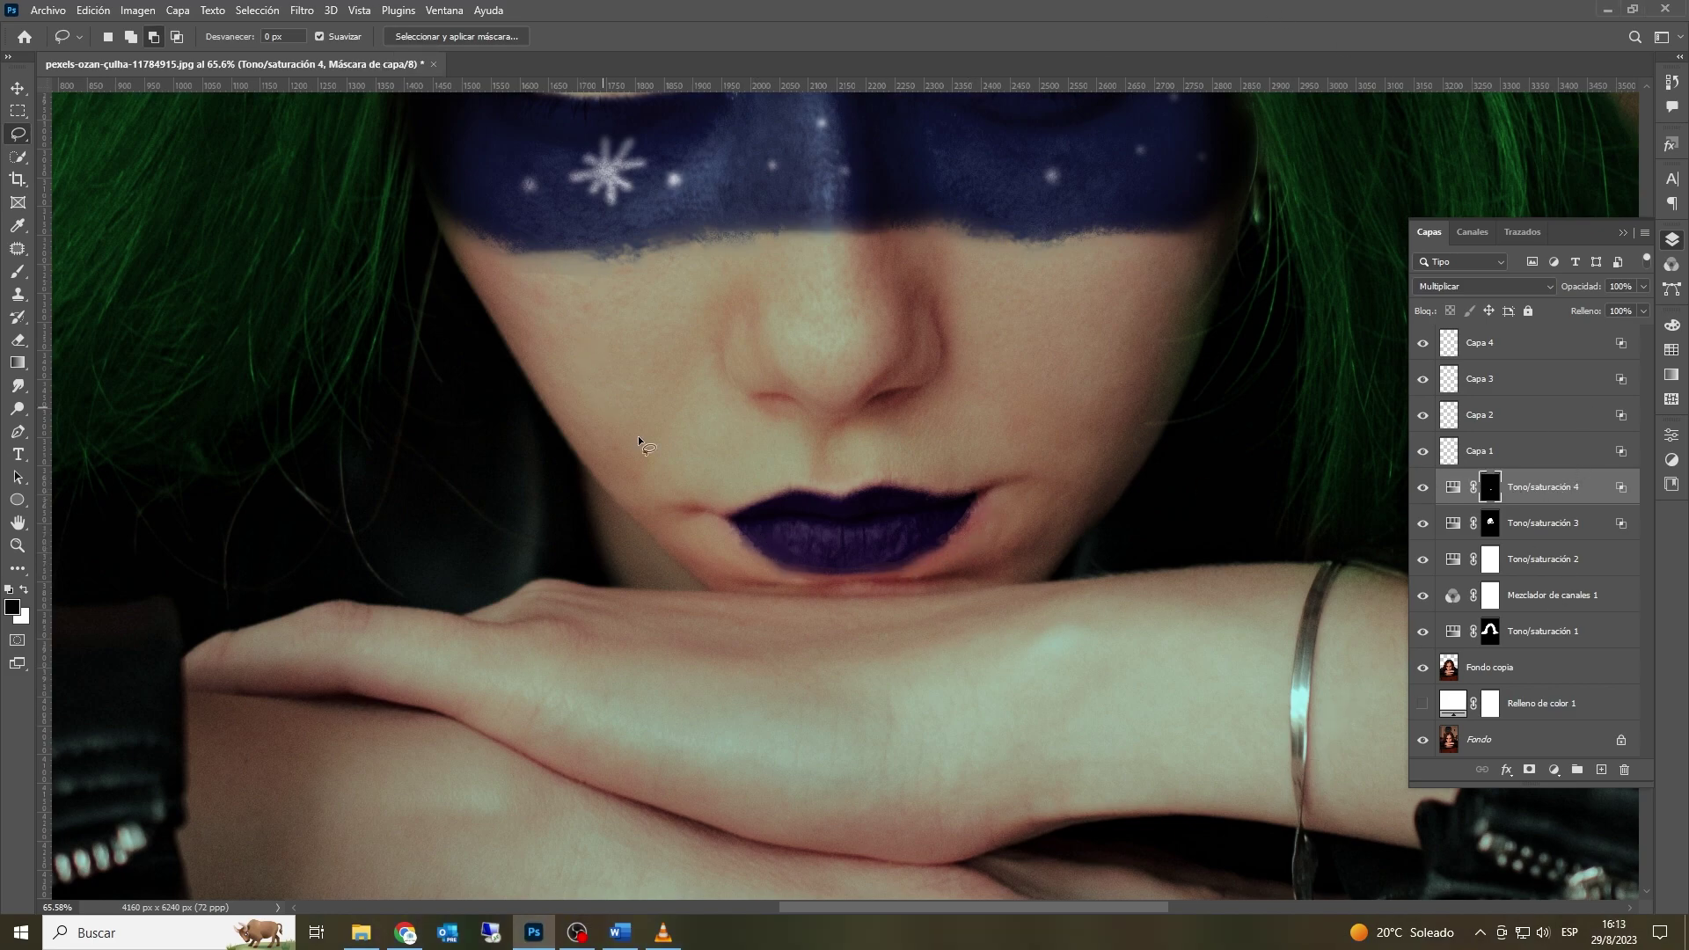
{"action": "left_click", "coordinate": [17, 271]}
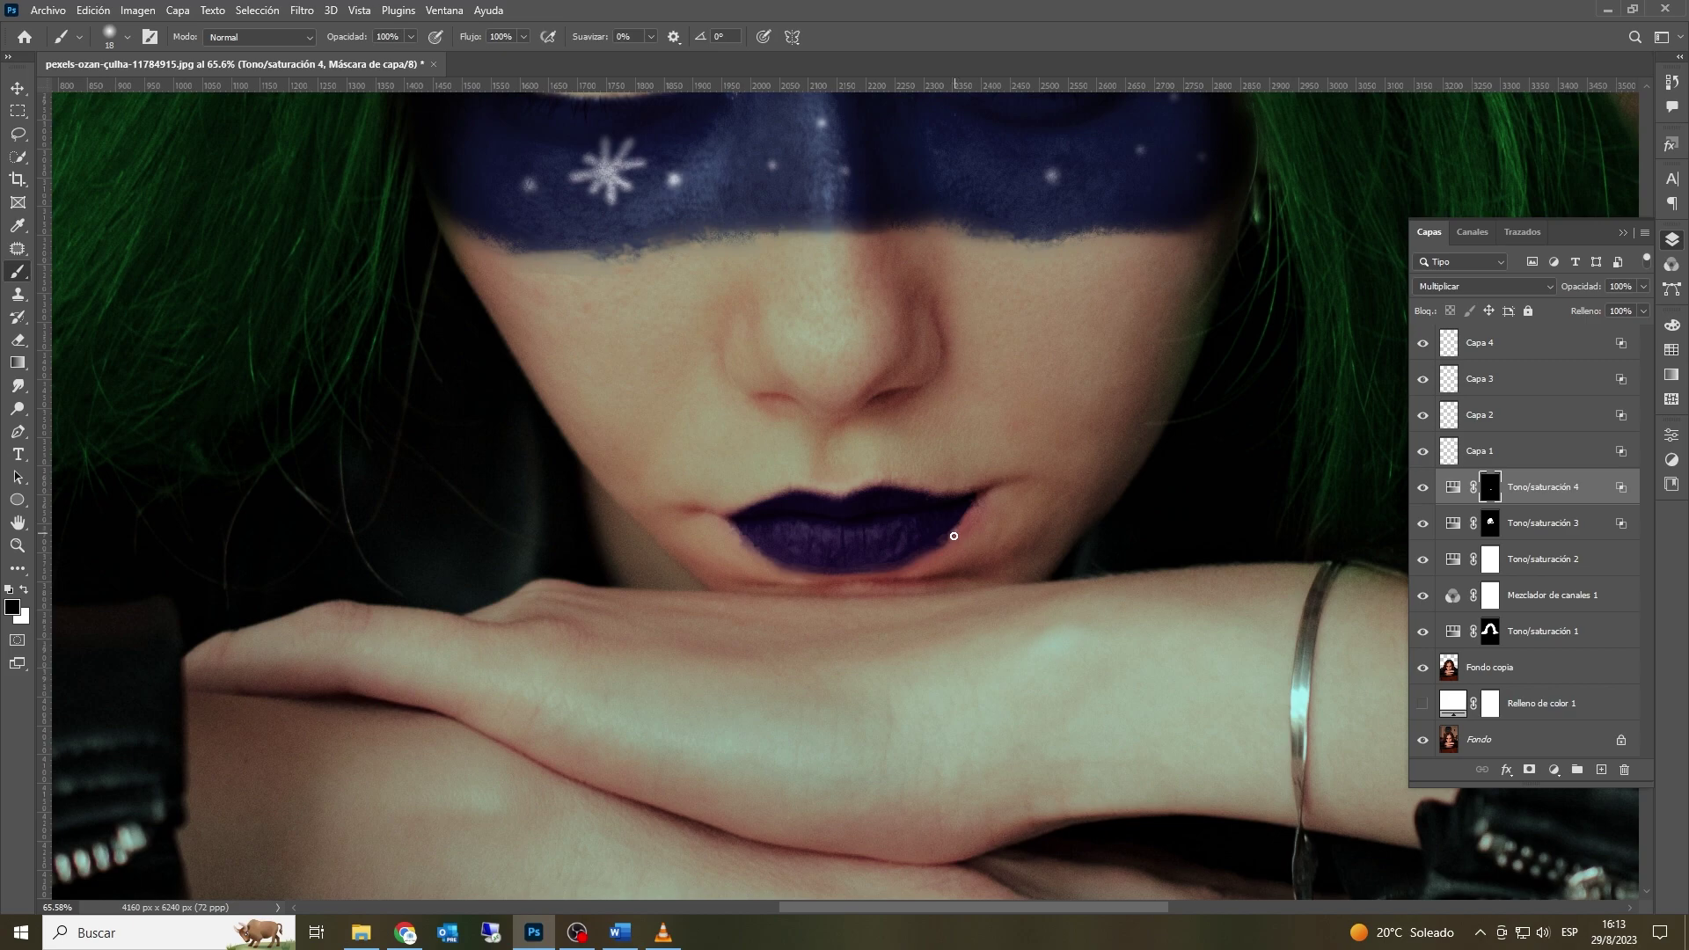
{"action": "scroll", "coordinate": [966, 540], "scroll_direction": "up", "scroll_amount": 4}
{"action": "mouse_move", "coordinate": [961, 546]}
{"action": "left_mouse_down"}
{"action": "mouse_move", "coordinate": [1001, 489]}
{"action": "mouse_move", "coordinate": [966, 537]}
{"action": "mouse_move", "coordinate": [874, 595]}
{"action": "mouse_move", "coordinate": [779, 606]}
{"action": "mouse_move", "coordinate": [664, 581]}
{"action": "mouse_move", "coordinate": [604, 523]}
{"action": "mouse_move", "coordinate": [674, 579]}
{"action": "mouse_move", "coordinate": [772, 596]}
{"action": "mouse_move", "coordinate": [859, 594]}
{"action": "mouse_move", "coordinate": [965, 539]}
{"action": "left_mouse_up"}
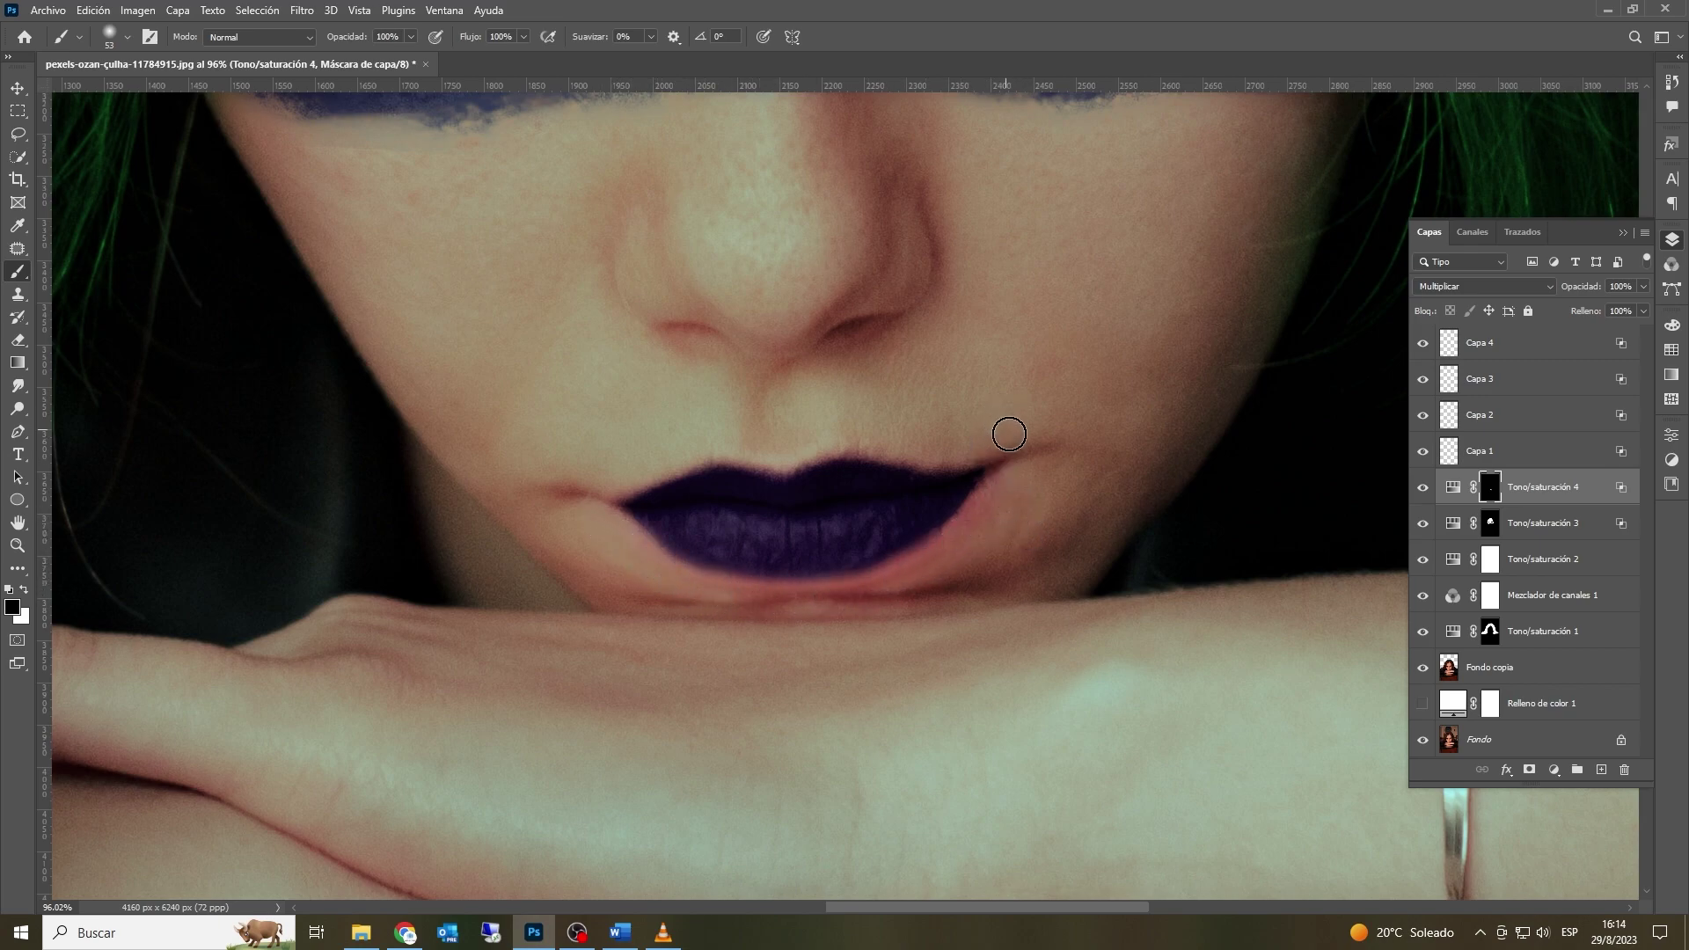
{"action": "mouse_move", "coordinate": [998, 442]}
{"action": "left_mouse_down"}
{"action": "mouse_move", "coordinate": [718, 445]}
{"action": "mouse_move", "coordinate": [617, 482]}
{"action": "left_mouse_up"}
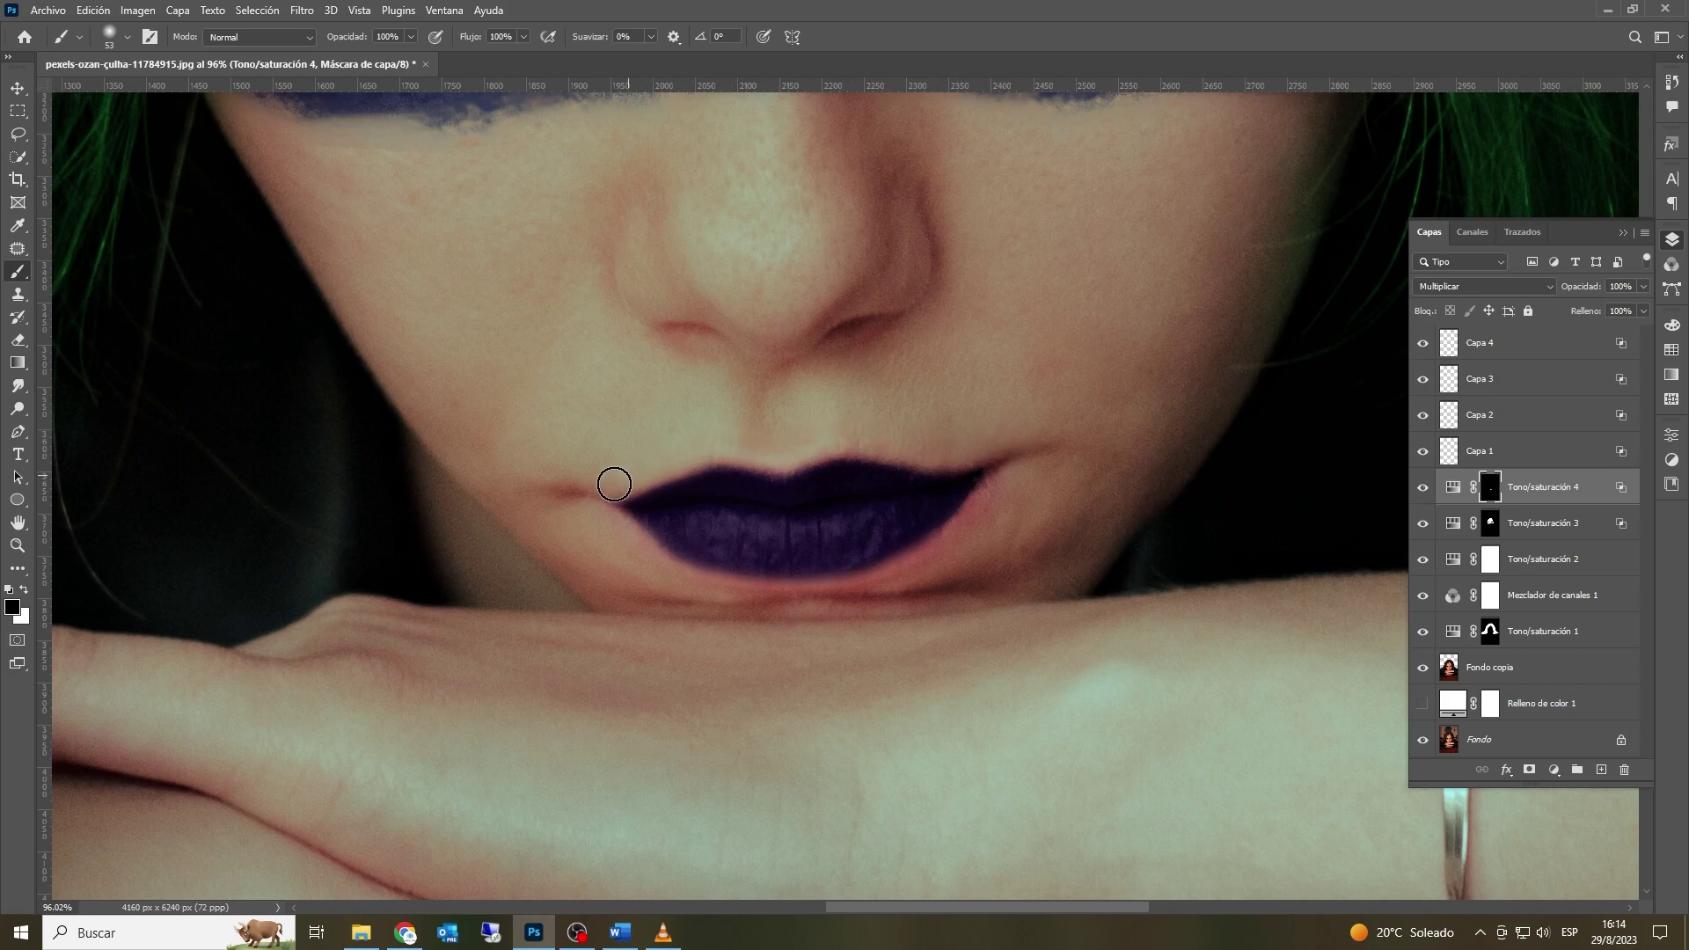
Step: Toggle the visibility of Tono/saturación 4 to compare the lips with and without the colour
{"action": "scroll", "coordinate": [742, 594], "scroll_direction": "down", "scroll_amount": 5}
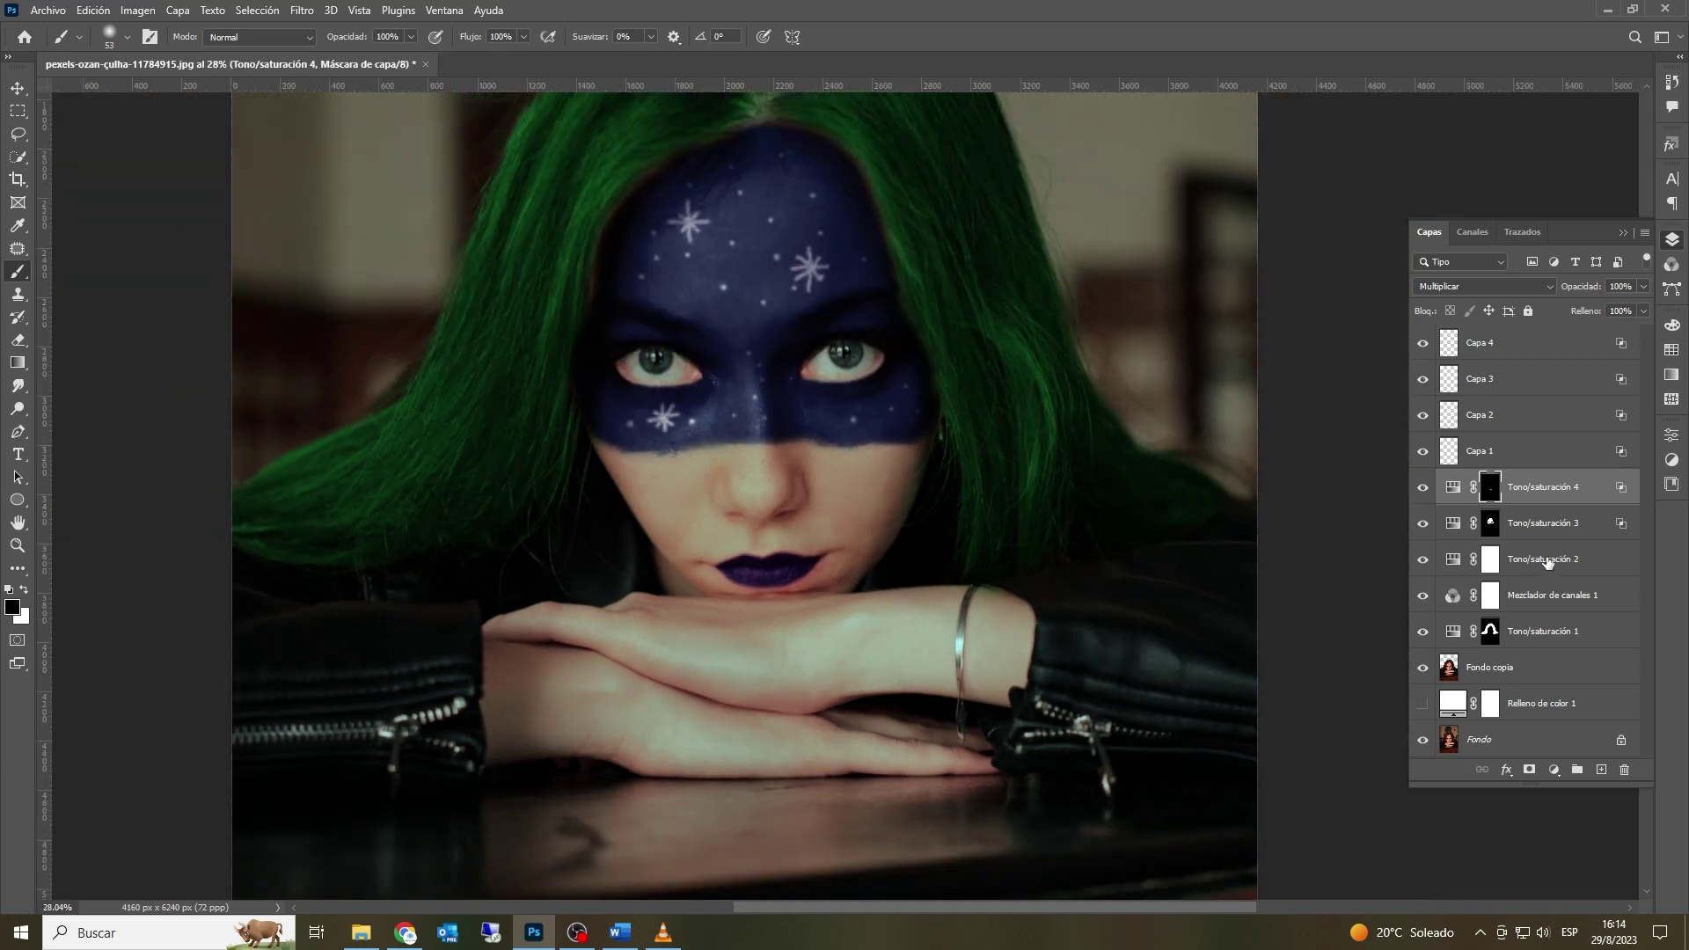
{"action": "left_click", "coordinate": [1422, 488]}
{"action": "left_click", "coordinate": [1423, 488]}
{"action": "left_click", "coordinate": [1422, 488]}
{"action": "left_click", "coordinate": [1423, 488]}
{"action": "scroll", "coordinate": [758, 665], "scroll_direction": "up", "scroll_amount": 5}
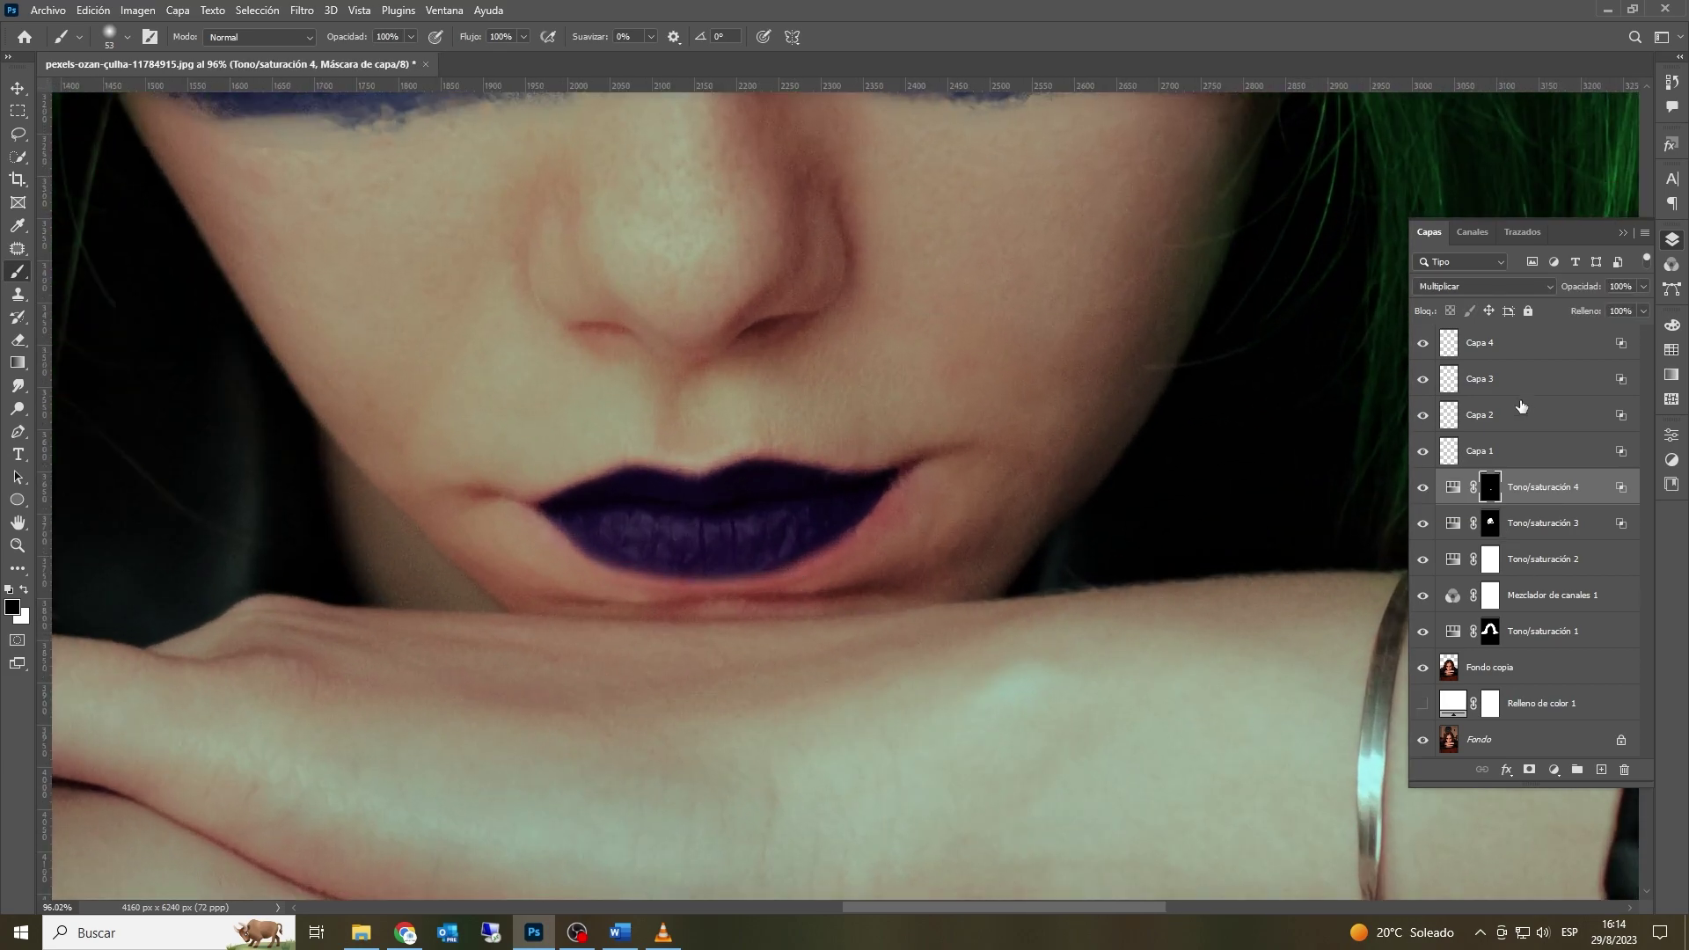
Step: Lower Tono/saturación 4's opacity to 40% and paint white on its mask to extend the colour over the uncovered lip edges
{"action": "left_click", "coordinate": [1643, 287]}
{"action": "left_click_drag", "start_coordinate": [1602, 301], "coordinate": [1592, 301]}
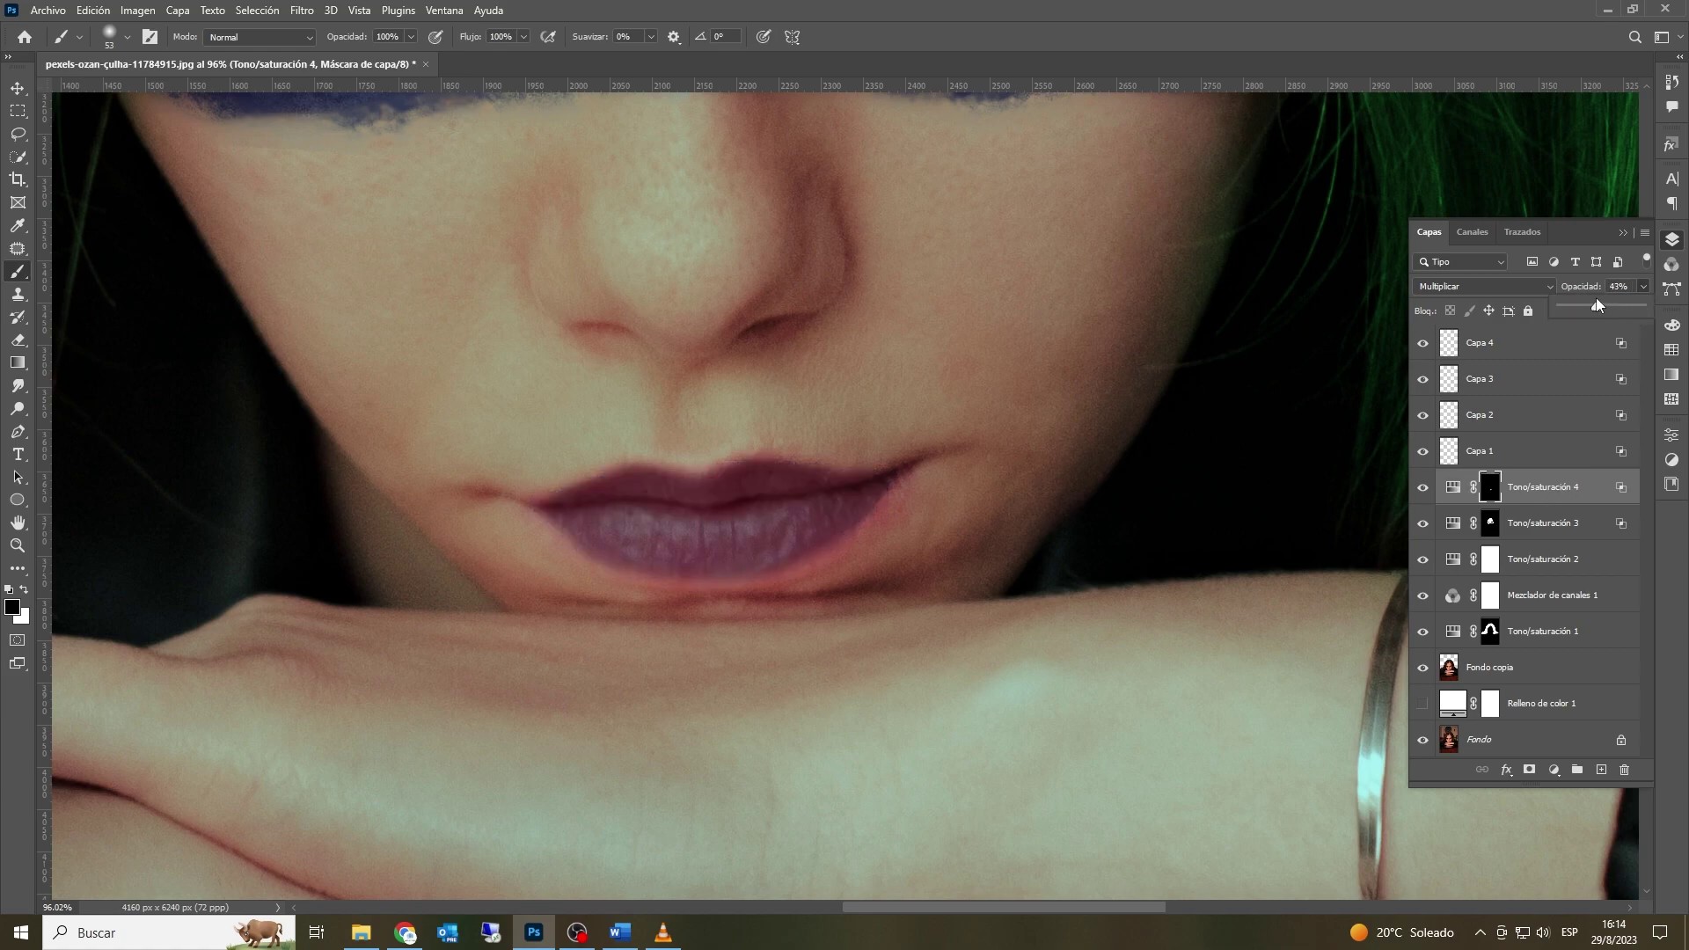
{"action": "left_click", "coordinate": [26, 589]}
{"action": "mouse_move", "coordinate": [621, 555]}
{"action": "left_mouse_down"}
{"action": "mouse_move", "coordinate": [777, 557]}
{"action": "mouse_move", "coordinate": [875, 495]}
{"action": "mouse_move", "coordinate": [743, 564]}
{"action": "mouse_move", "coordinate": [638, 561]}
{"action": "mouse_move", "coordinate": [563, 514]}
{"action": "mouse_move", "coordinate": [635, 483]}
{"action": "mouse_move", "coordinate": [678, 490]}
{"action": "mouse_move", "coordinate": [631, 481]}
{"action": "mouse_move", "coordinate": [577, 507]}
{"action": "mouse_move", "coordinate": [717, 504]}
{"action": "mouse_move", "coordinate": [768, 477]}
{"action": "mouse_move", "coordinate": [872, 490]}
{"action": "mouse_move", "coordinate": [767, 475]}
{"action": "mouse_move", "coordinate": [668, 490]}
{"action": "left_mouse_up"}
{"action": "left_click_drag", "start_coordinate": [721, 525], "coordinate": [709, 525]}
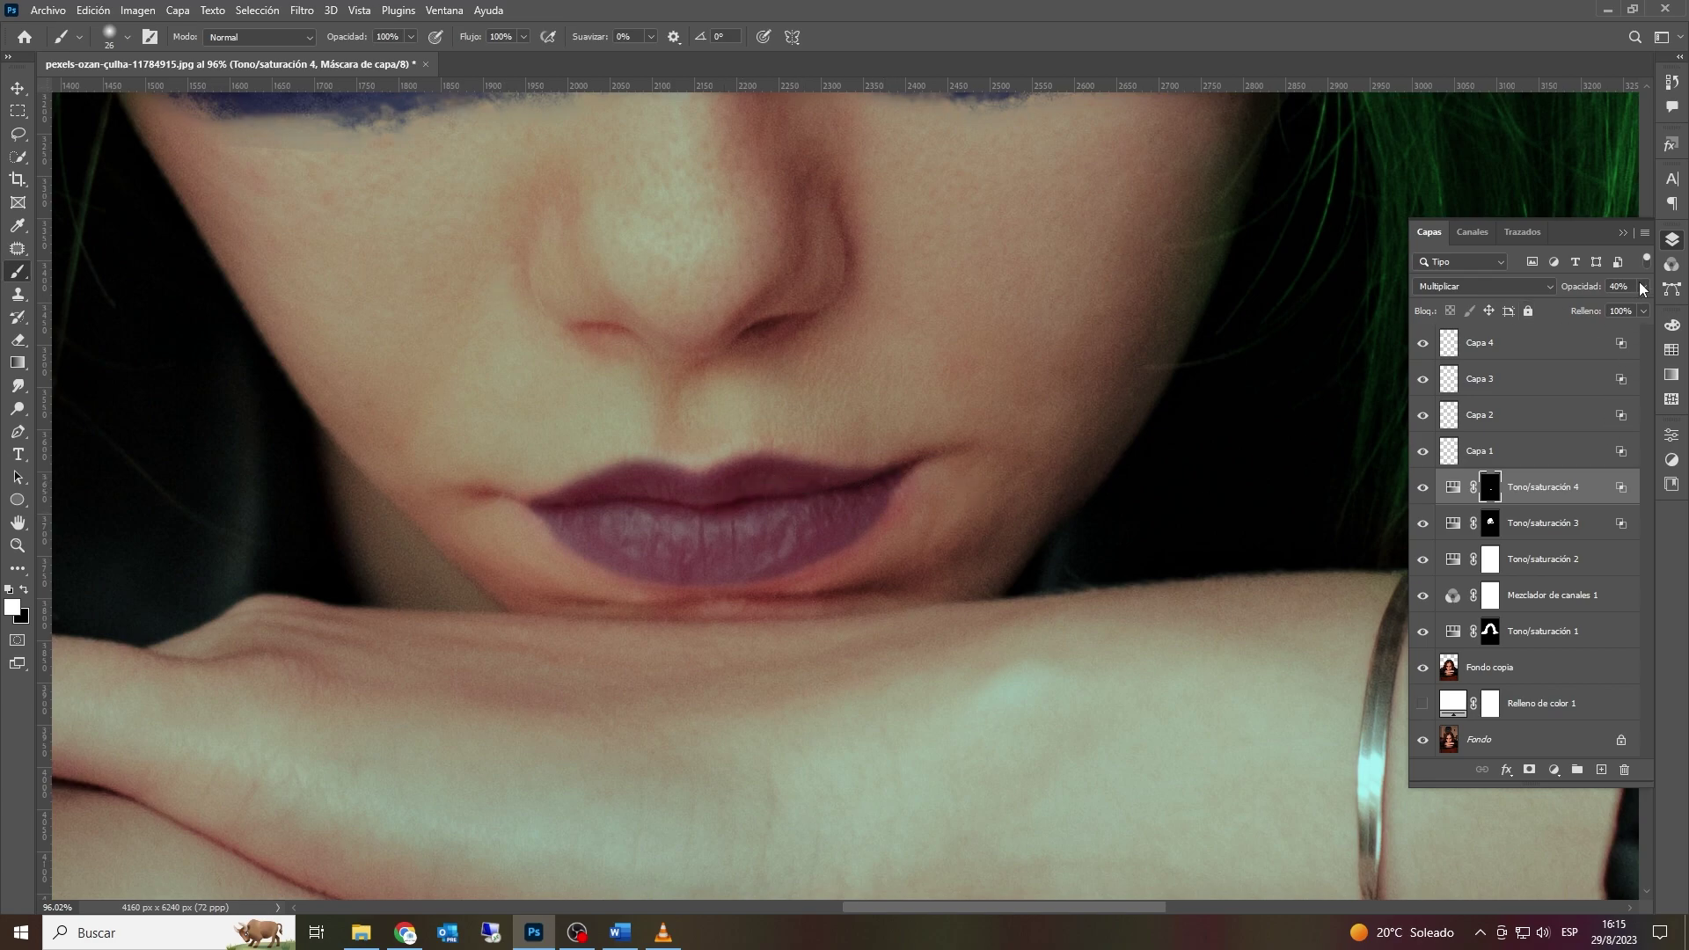
Step: Set Tono/saturación 4's opacity to 100% and split its underlying layer's shadows at 0/34 and highlights at 67/255
{"action": "left_click_drag", "start_coordinate": [1593, 307], "coordinate": [1642, 307]}
{"action": "scroll", "coordinate": [721, 523], "scroll_direction": "down", "scroll_amount": 6}
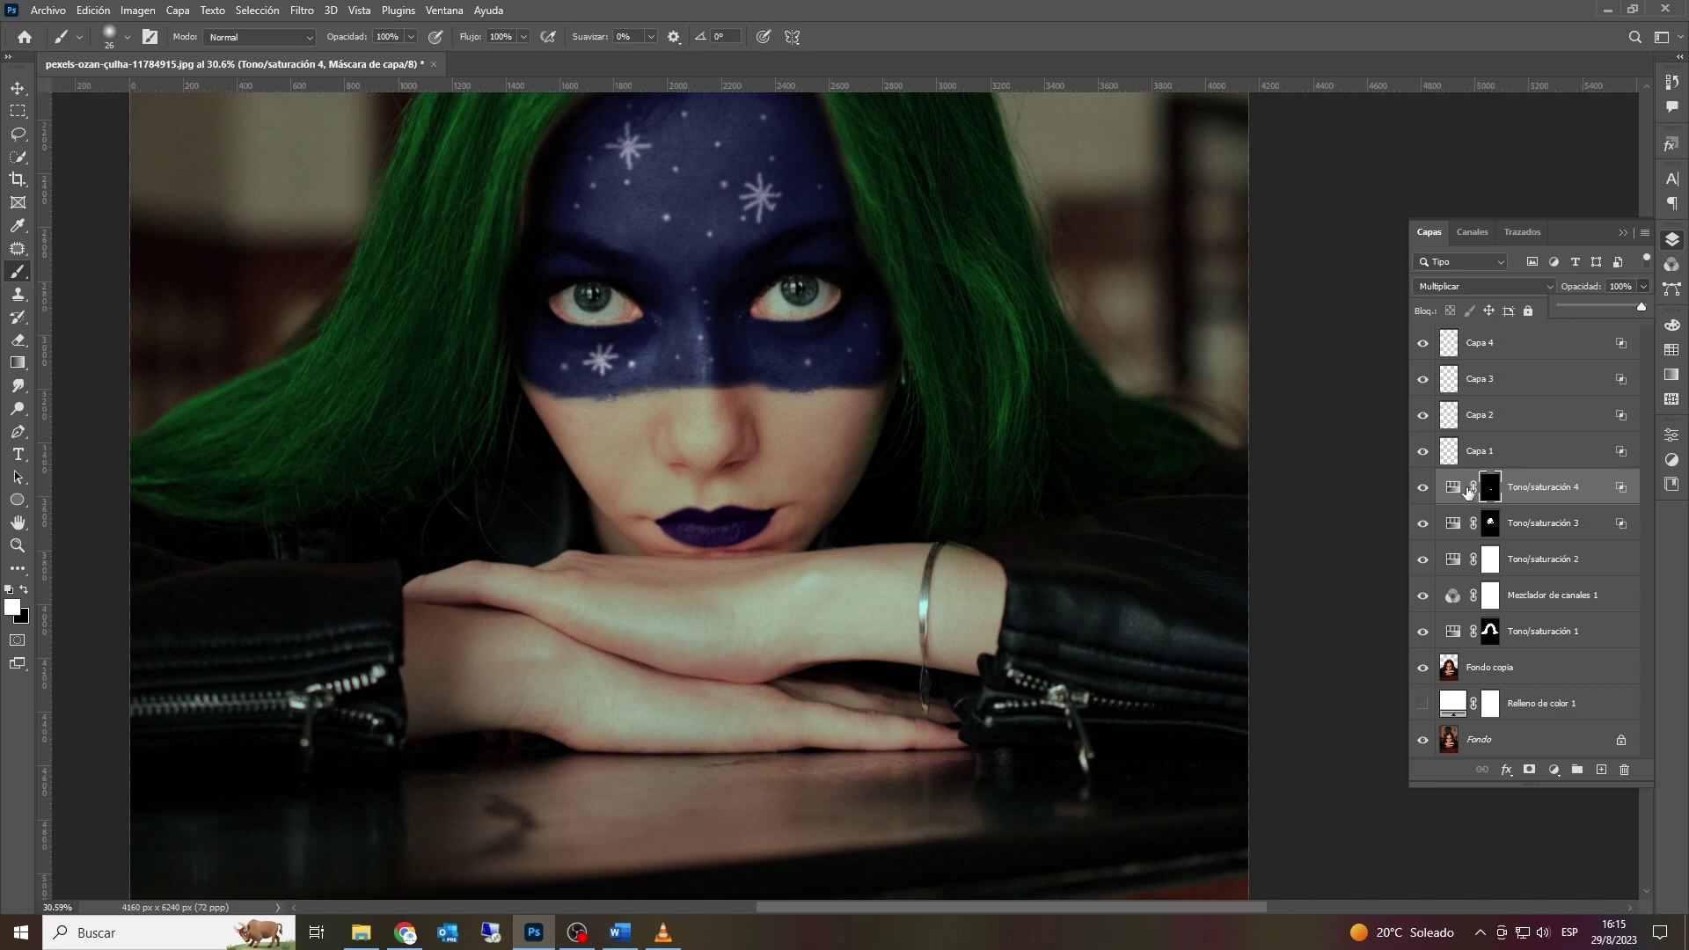
{"action": "left_click", "coordinate": [1453, 490]}
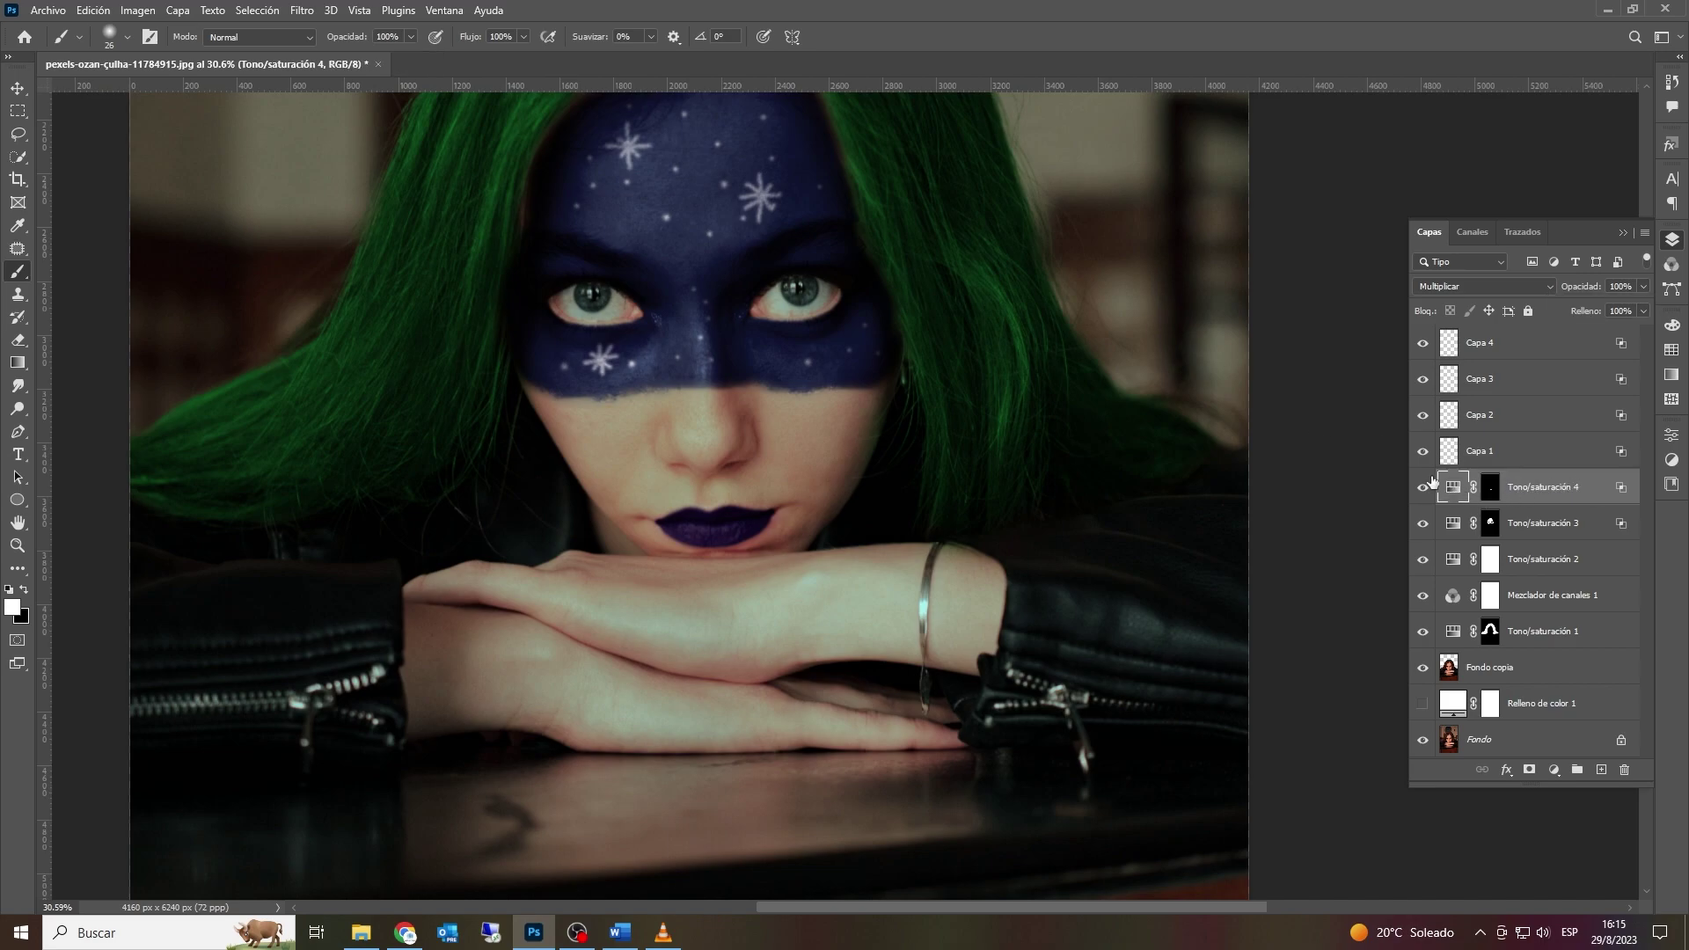
{"action": "left_click_drag", "start_coordinate": [1241, 599], "coordinate": [1227, 598]}
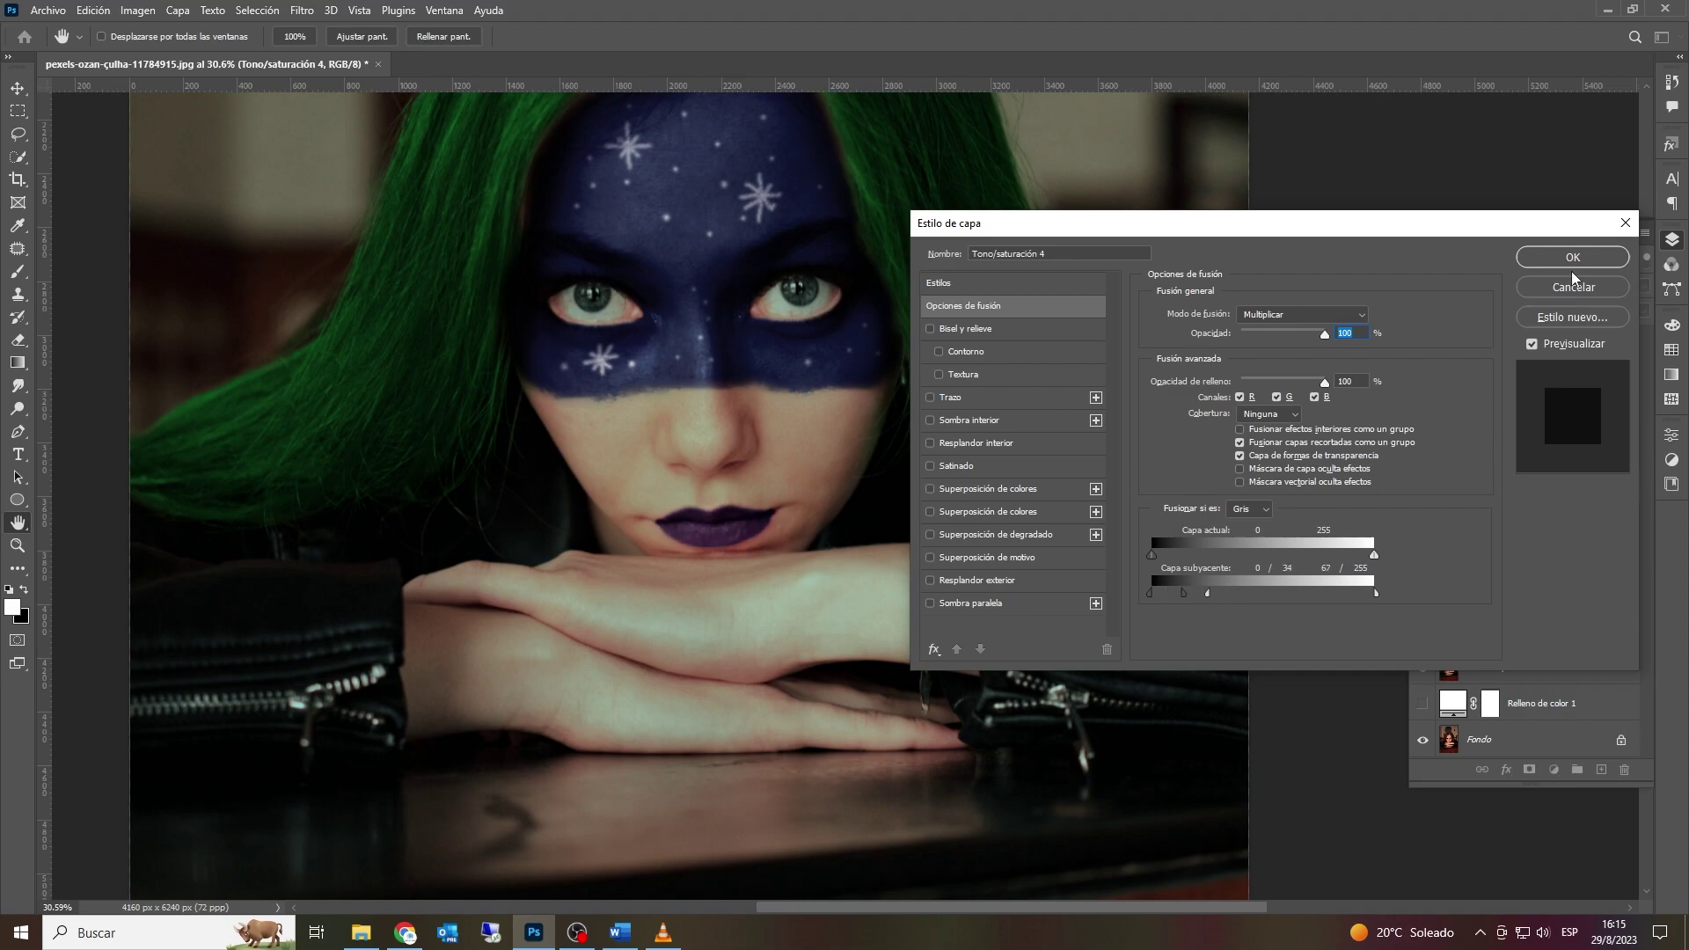
{"action": "key", "text": "Return"}
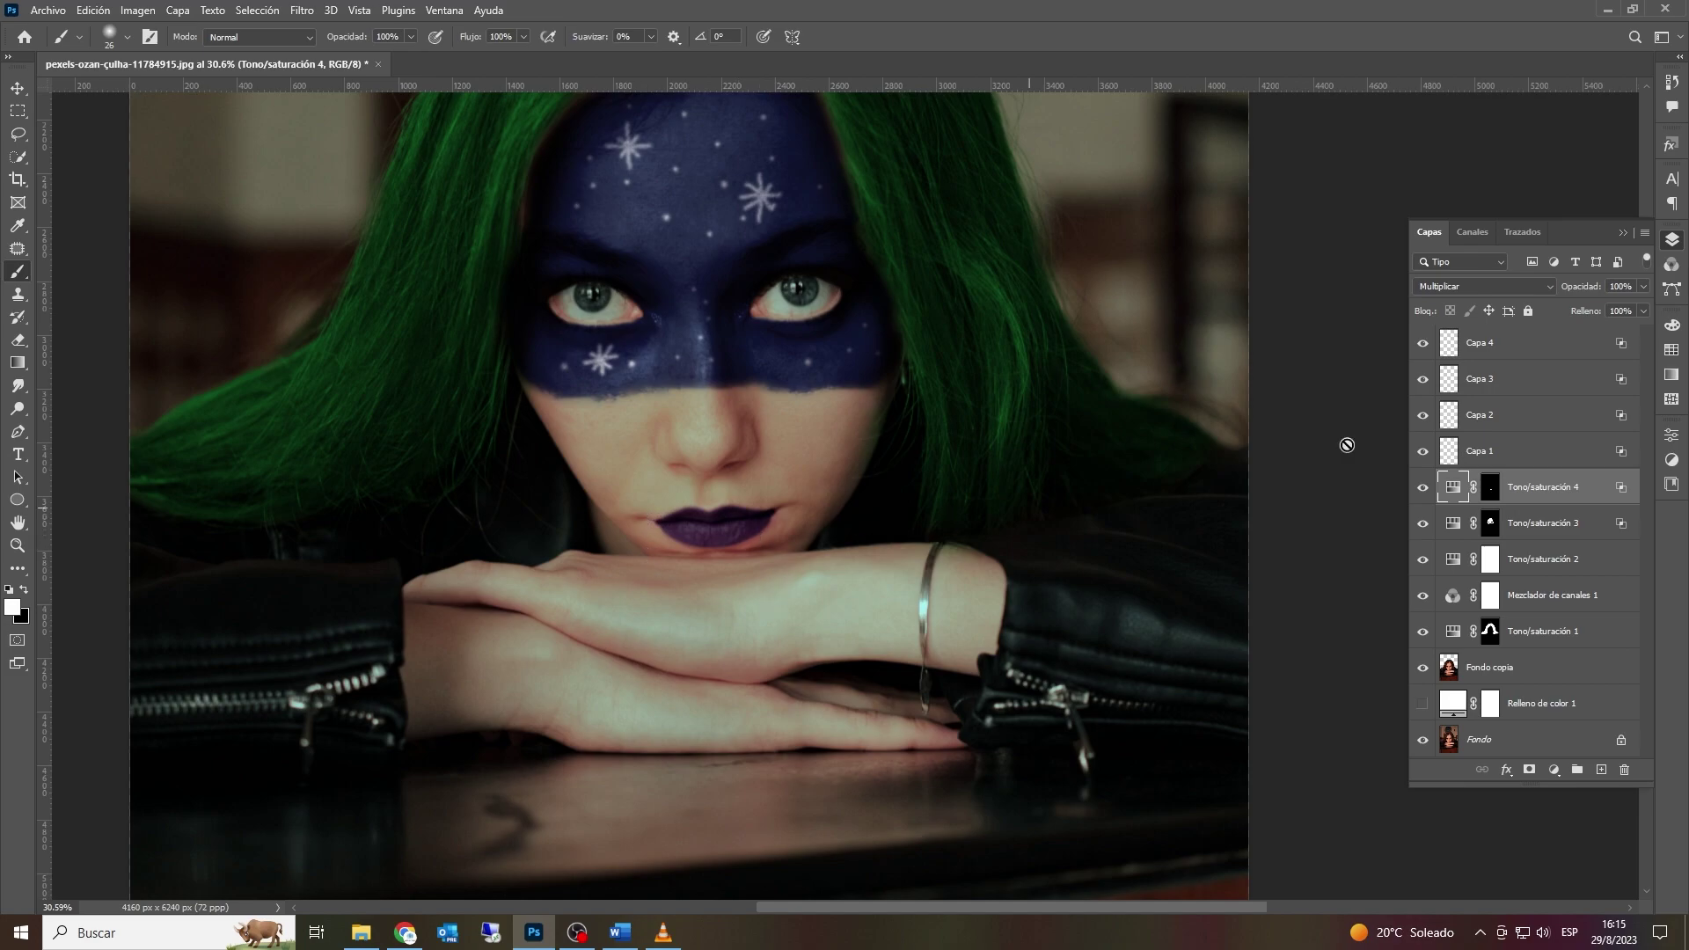
Step: Set Tono/saturación 4's opacity to 85% and soften its layer mask with a Gaussian blur of 4.9 pixels
{"action": "left_click", "coordinate": [1643, 285]}
{"action": "mouse_move", "coordinate": [1642, 306]}
{"action": "left_mouse_down"}
{"action": "mouse_move", "coordinate": [1616, 308]}
{"action": "mouse_move", "coordinate": [1632, 310]}
{"action": "left_mouse_up"}
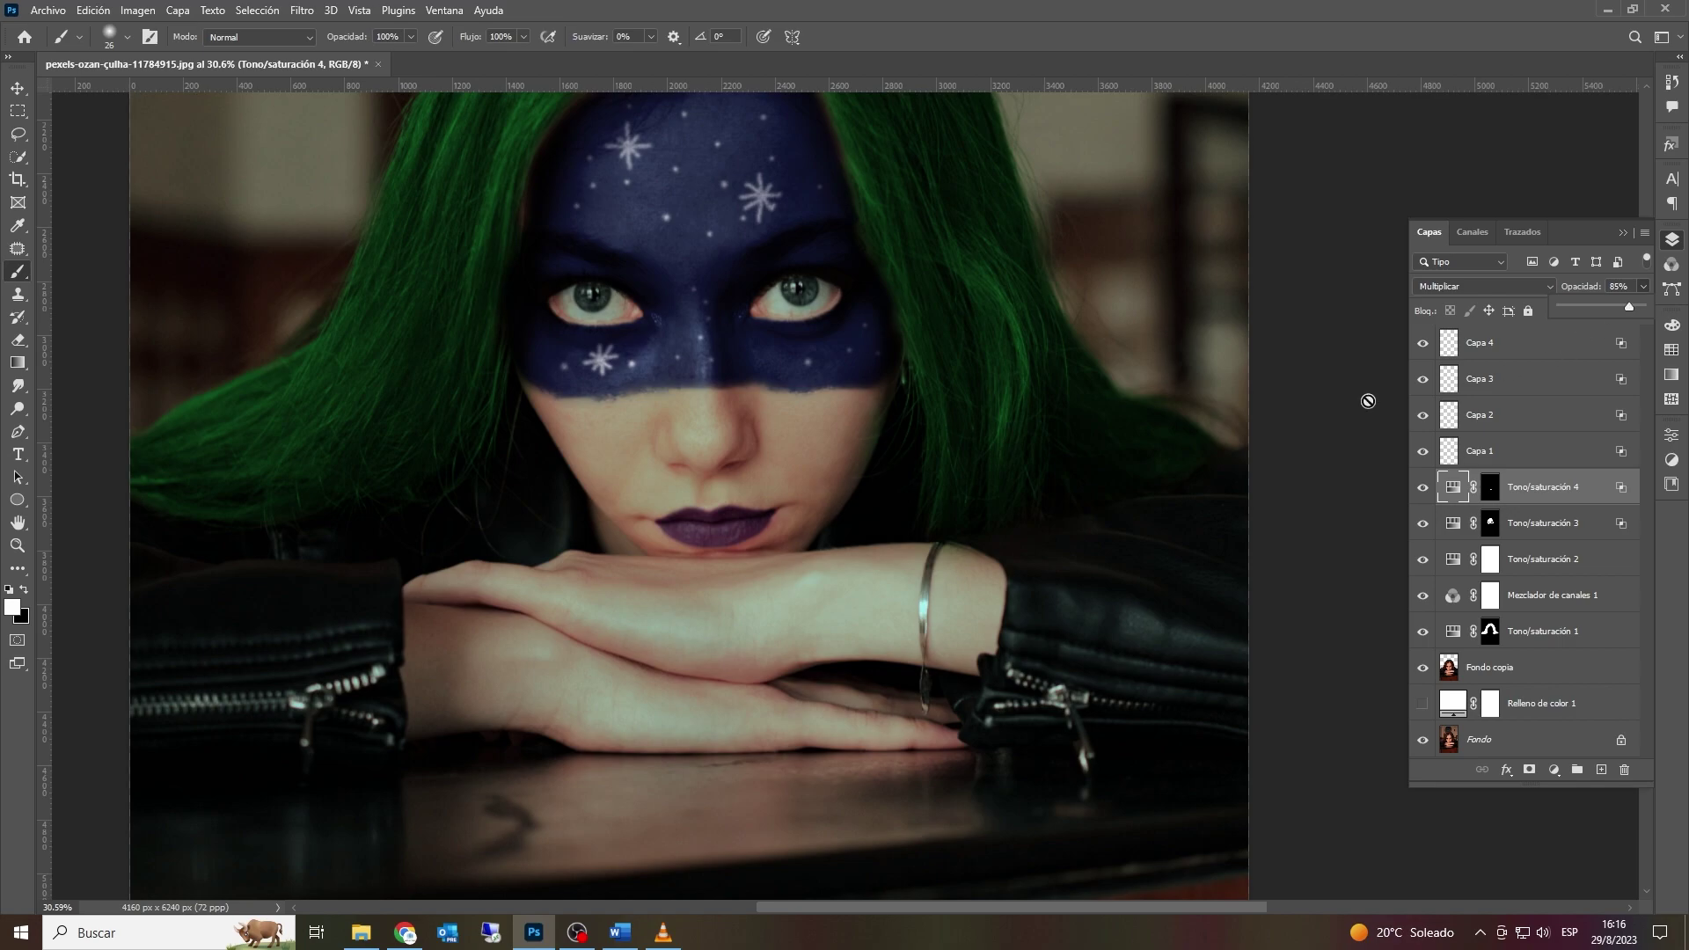
{"action": "left_click", "coordinate": [302, 9]}
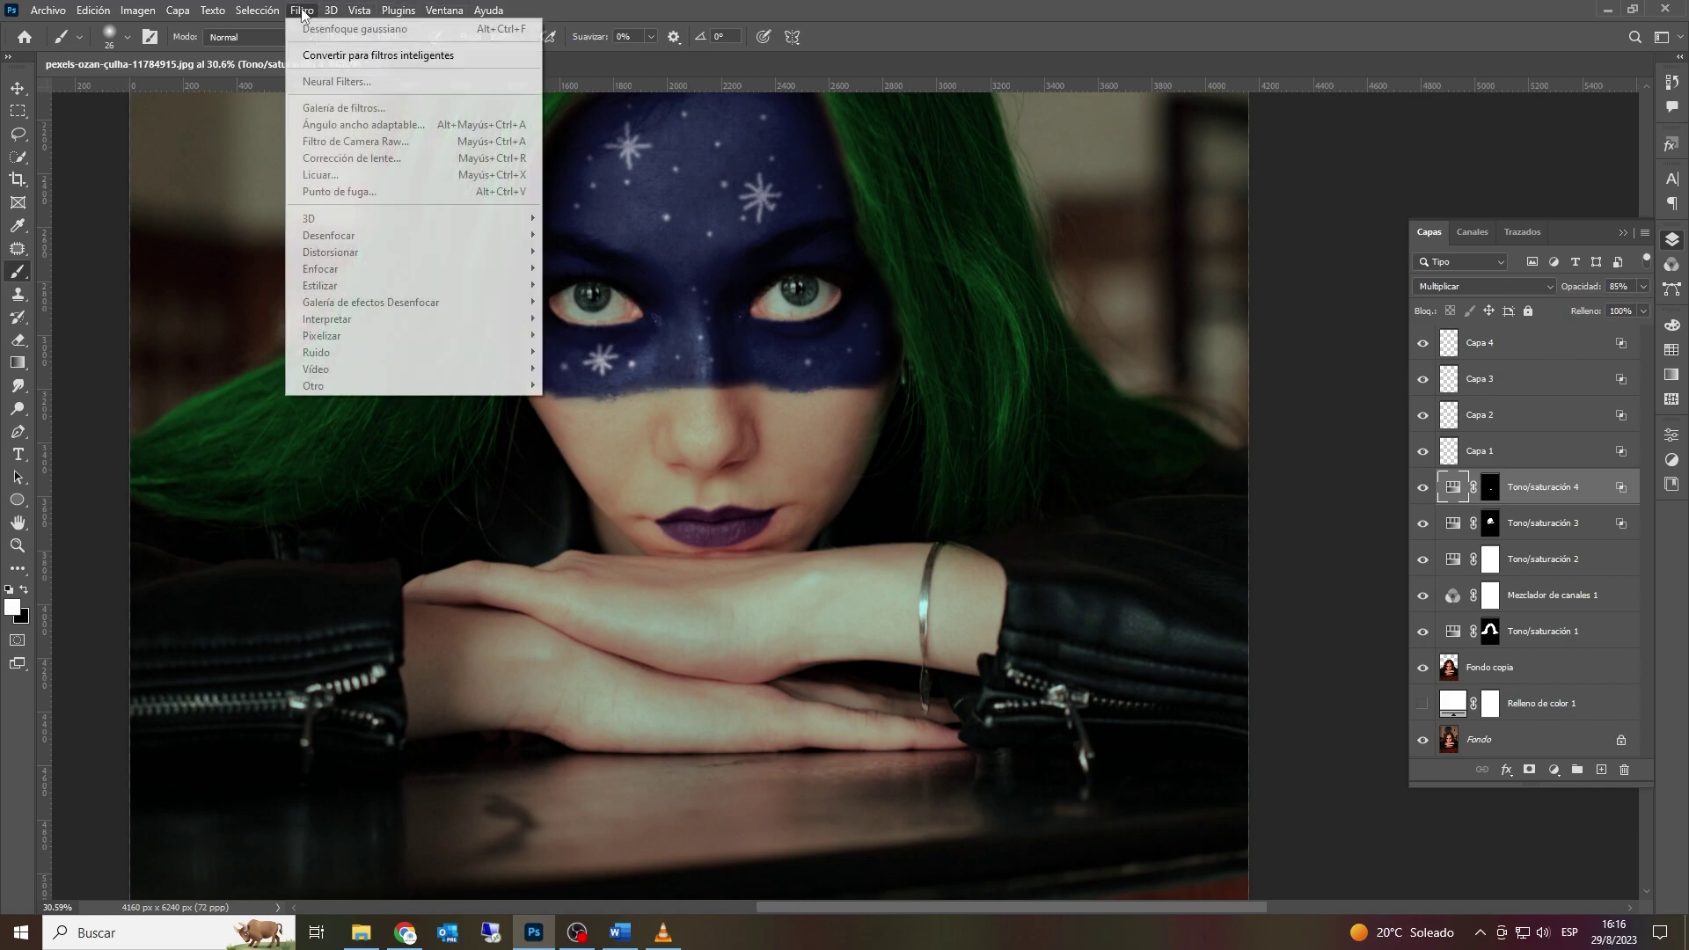
{"action": "left_click", "coordinate": [1581, 491]}
{"action": "left_click", "coordinate": [1490, 487]}
{"action": "left_click", "coordinate": [302, 9]}
{"action": "mouse_move", "coordinate": [396, 235]}
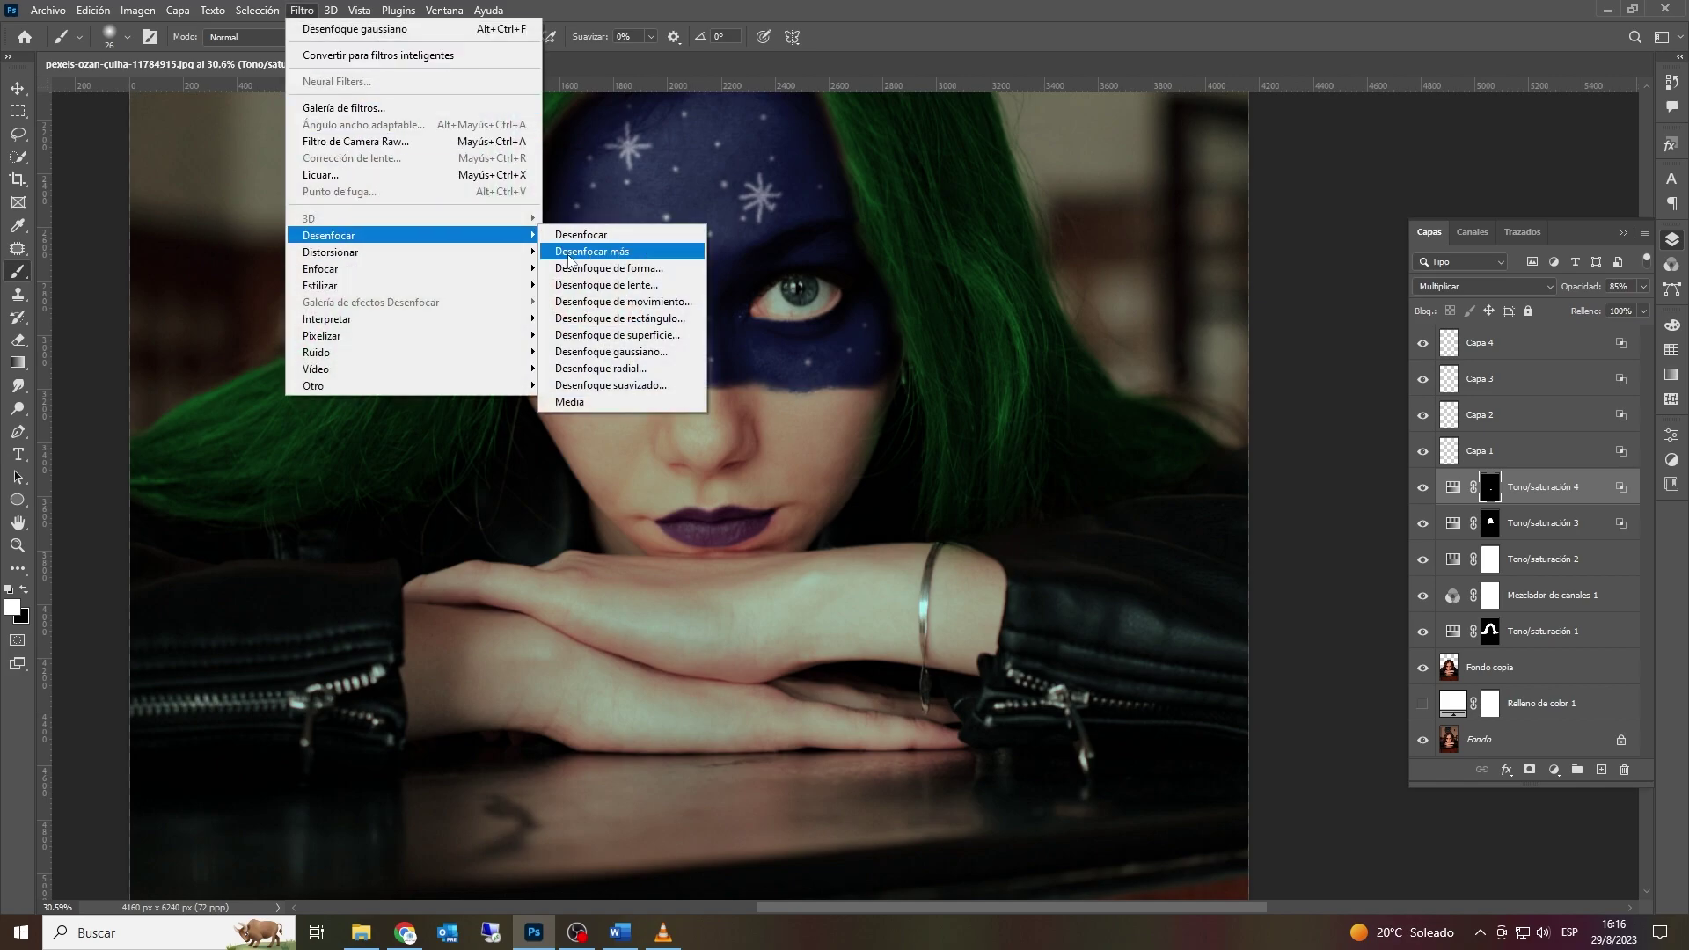
{"action": "left_click", "coordinate": [615, 354]}
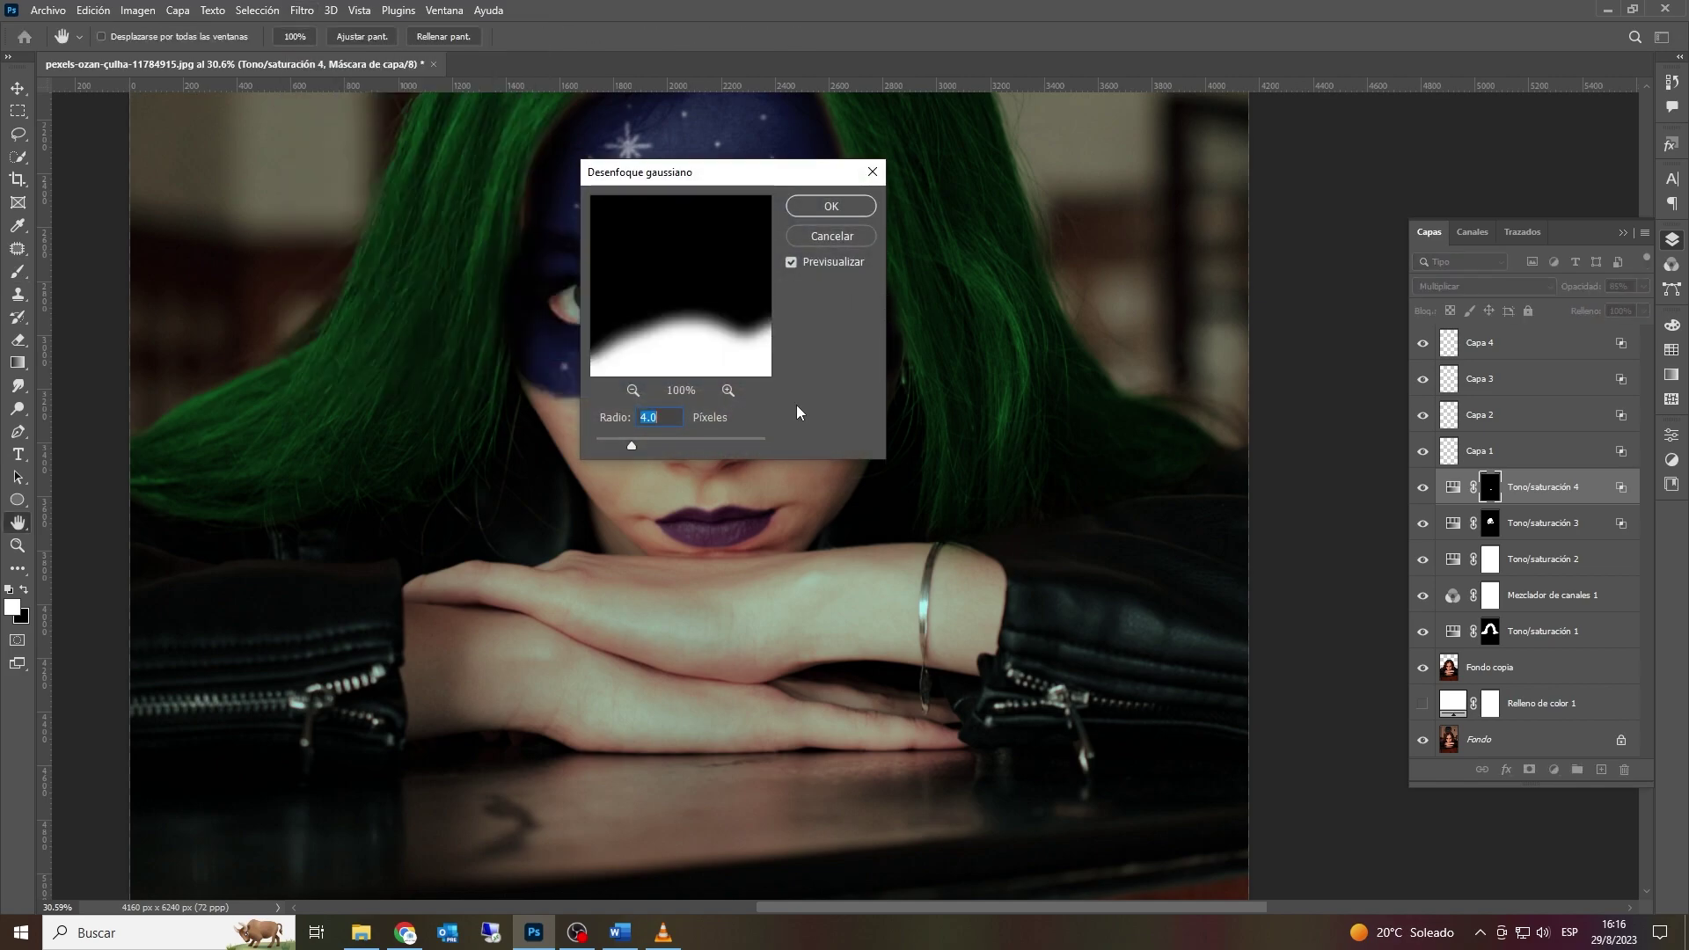
{"action": "left_click_drag", "start_coordinate": [590, 444], "coordinate": [628, 444]}
{"action": "left_click_drag", "start_coordinate": [641, 445], "coordinate": [638, 444]}
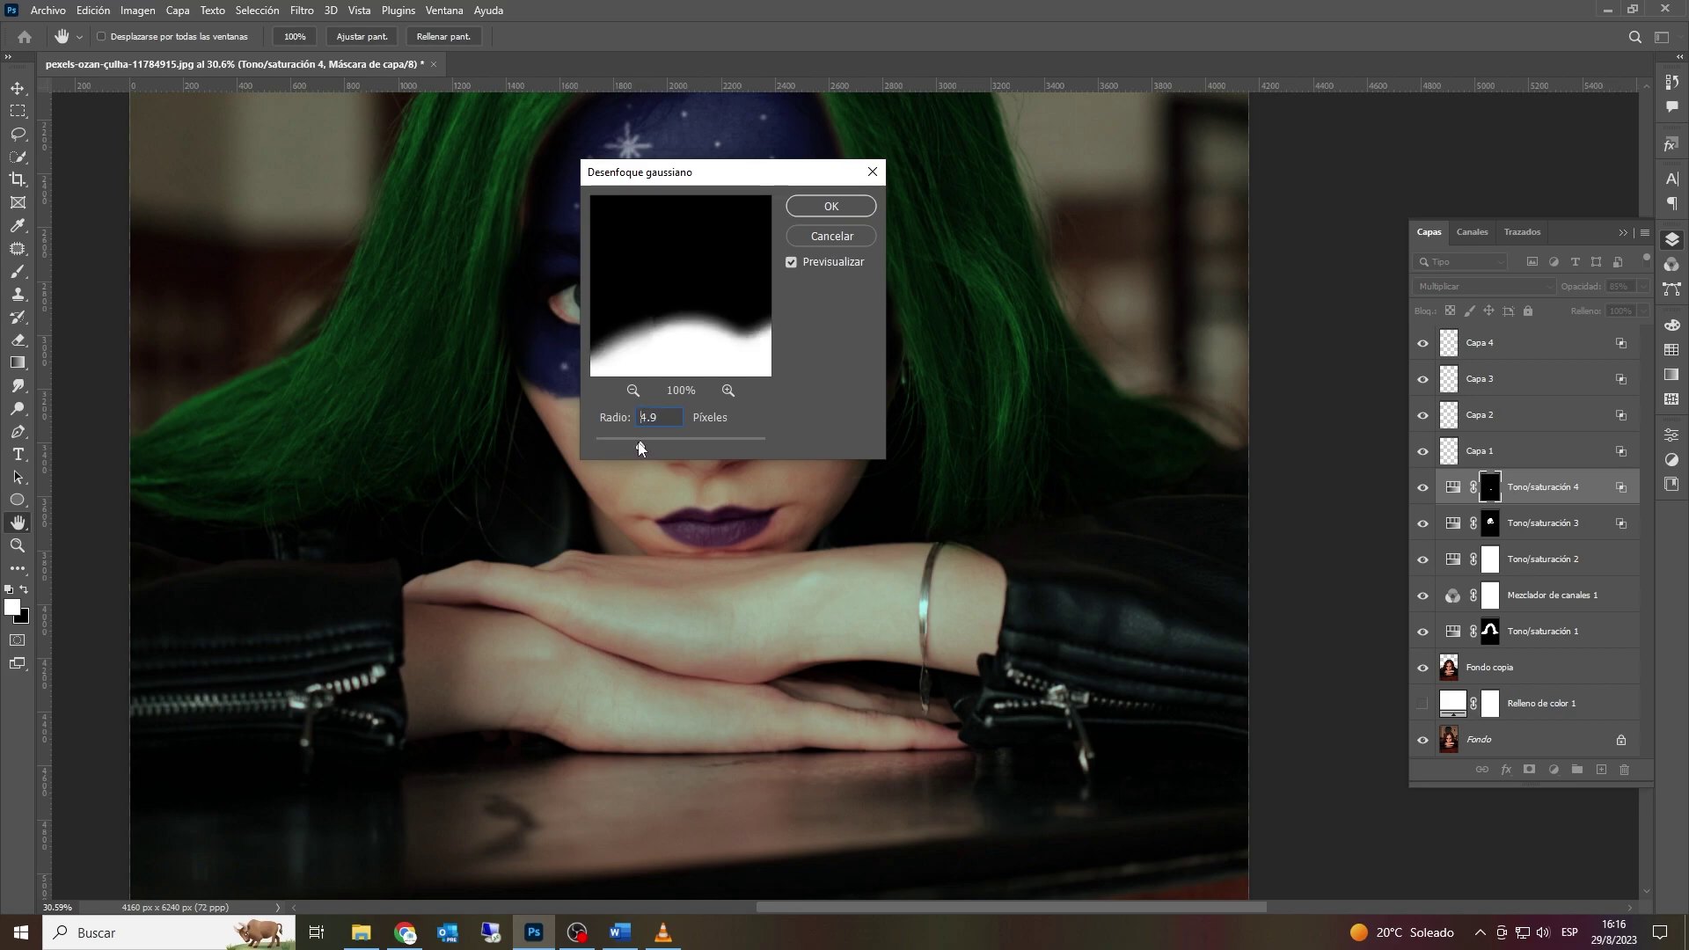
{"action": "left_click", "coordinate": [833, 209]}
Step: Raise Tono/saturación 4's opacity to 100% and change its colourize settings to hue 231 and saturation 73
{"action": "left_click", "coordinate": [1643, 285]}
{"action": "left_click_drag", "start_coordinate": [1629, 306], "coordinate": [1644, 306]}
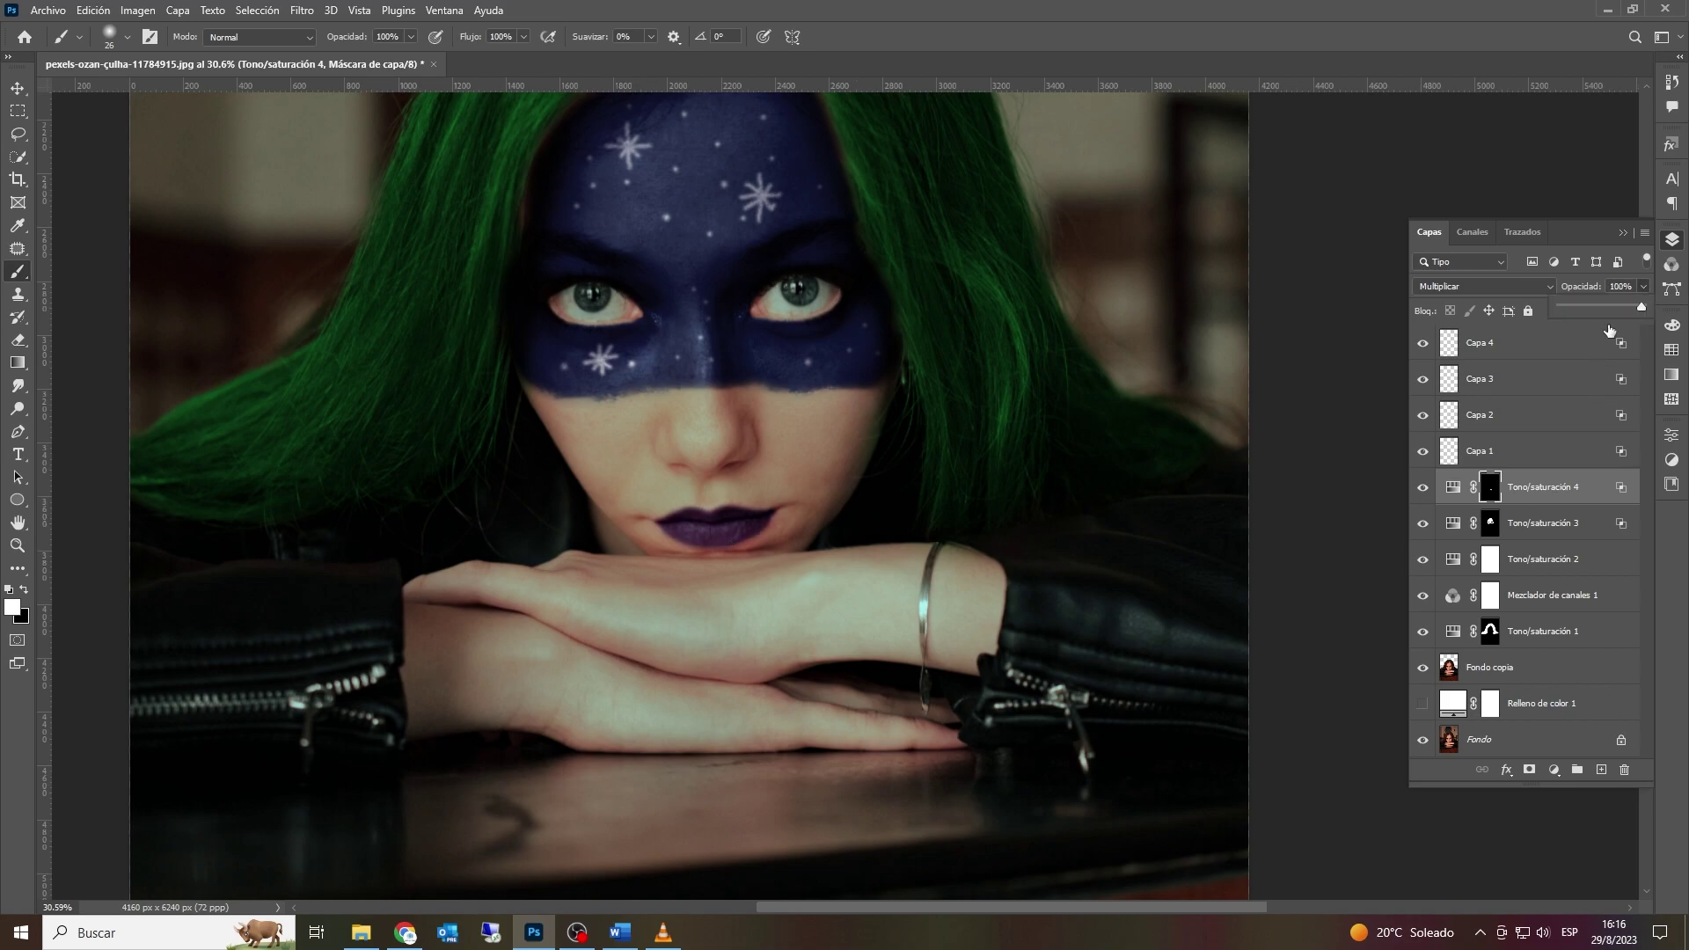
{"action": "double_click", "coordinate": [1458, 491]}
{"action": "left_click_drag", "start_coordinate": [1555, 553], "coordinate": [1552, 552]}
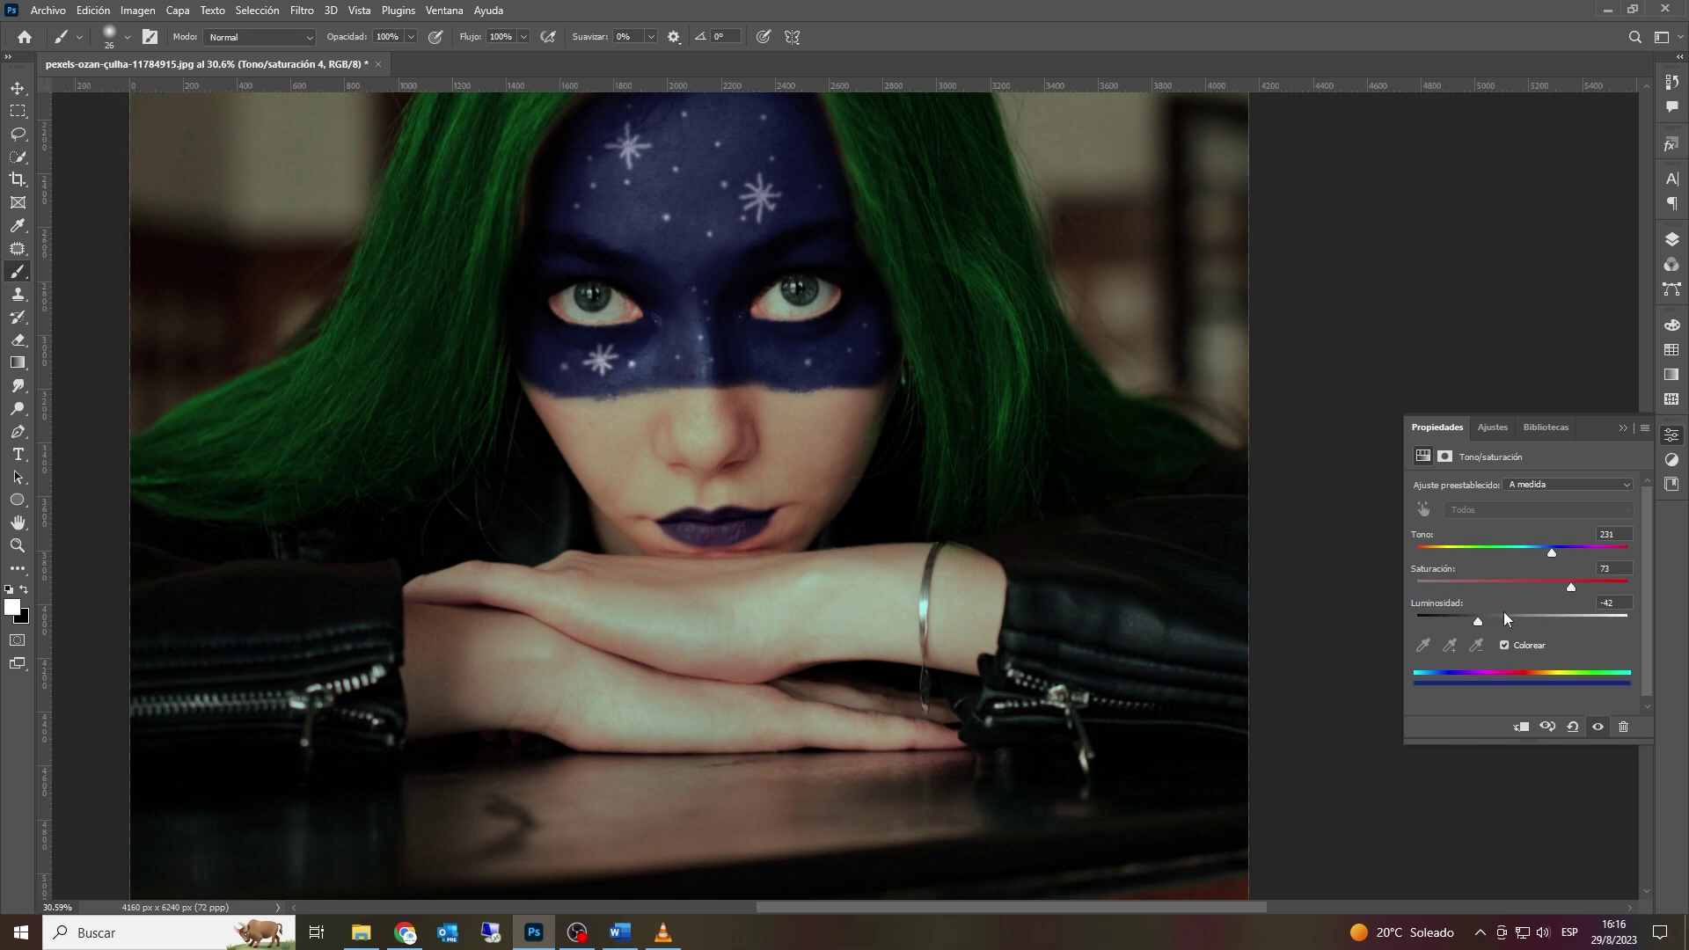
{"action": "left_click", "coordinate": [1623, 428]}
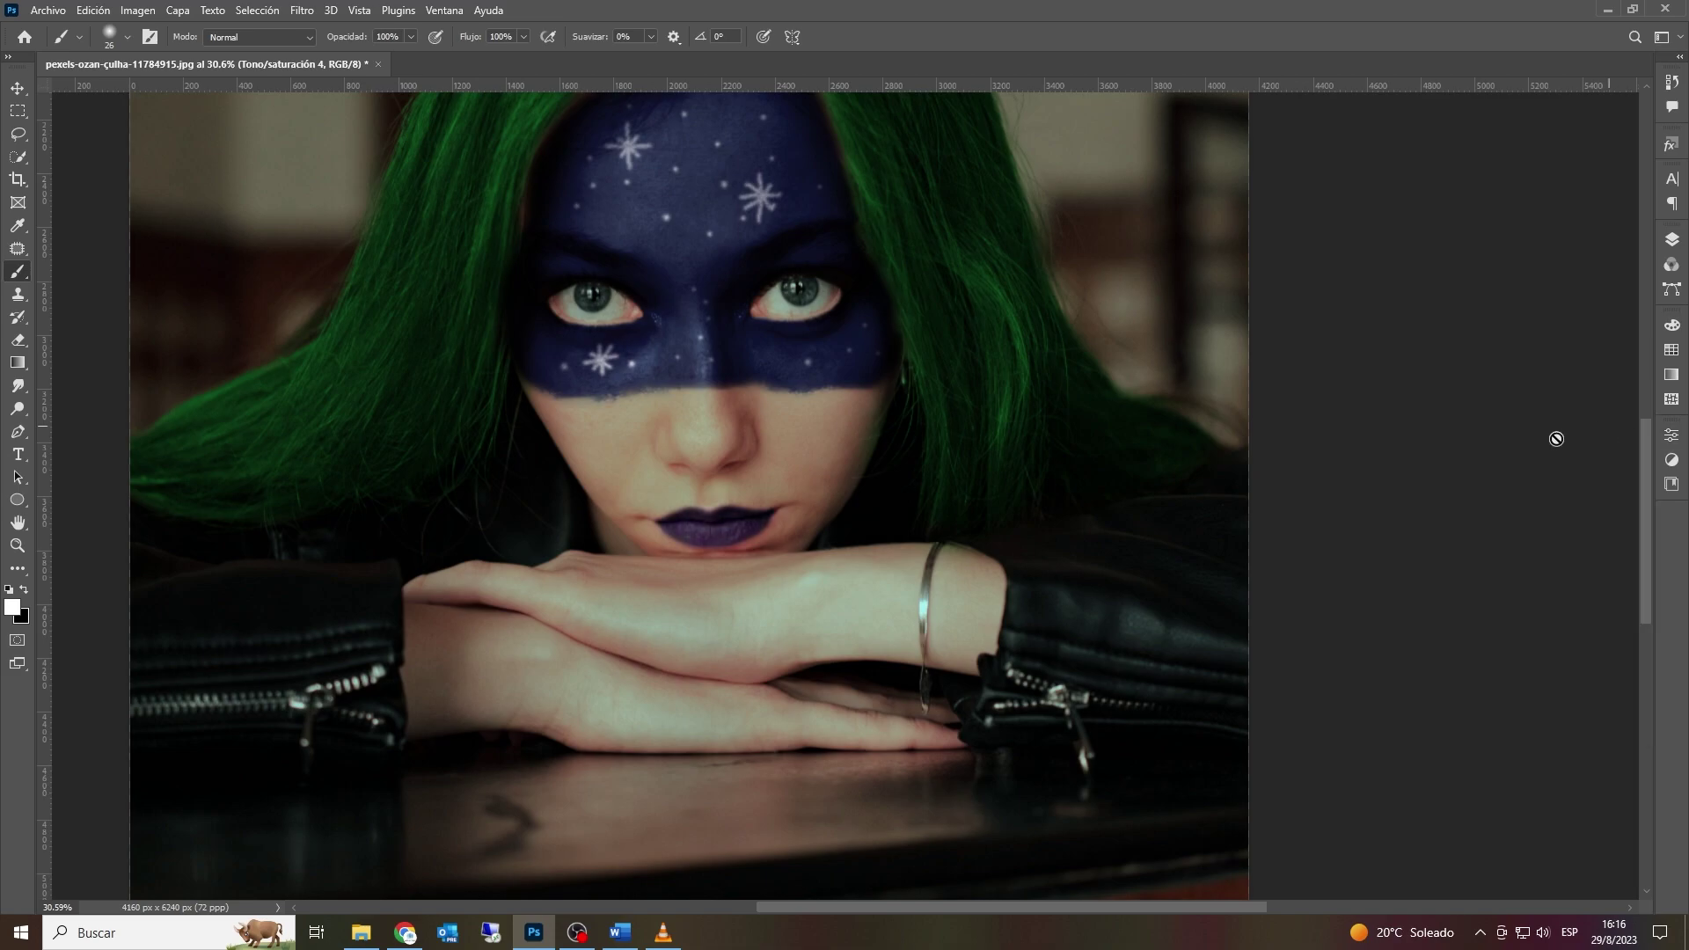
Step: Add a Hue/Saturation adjustment layer above Tono/saturación 4, colourized with hue 32, saturation 68 and lightness -18
{"action": "scroll", "coordinate": [732, 481], "scroll_direction": "down", "scroll_amount": 5}
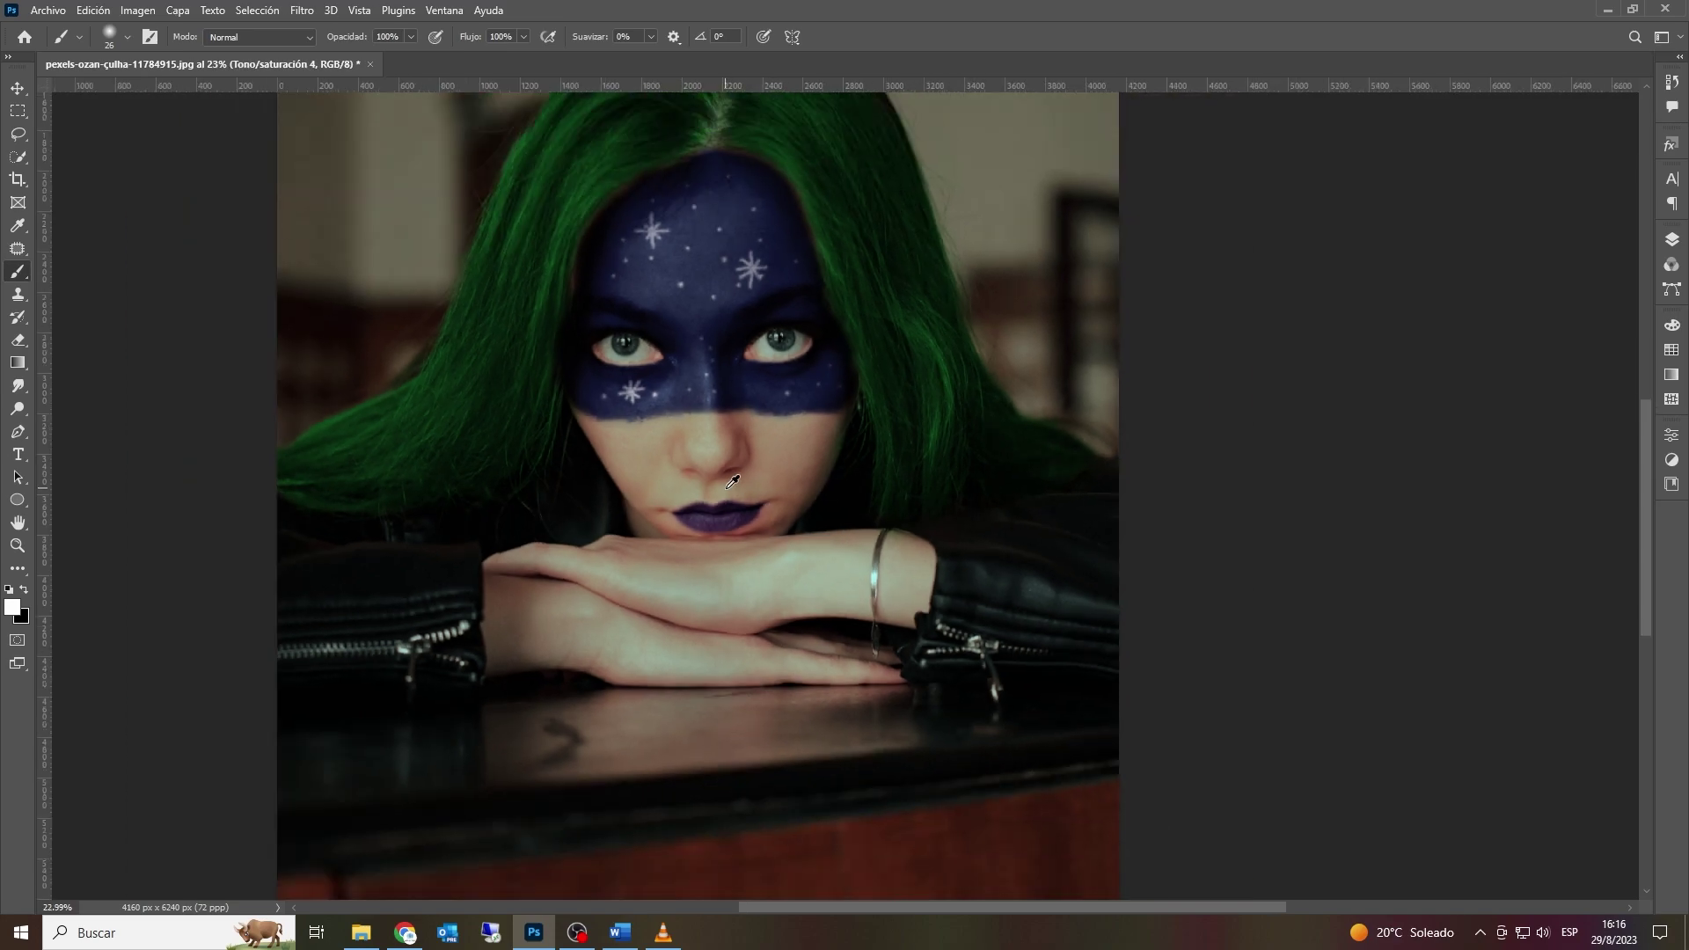
{"action": "left_click", "coordinate": [18, 522]}
{"action": "right_click", "coordinate": [705, 386]}
{"action": "left_click", "coordinate": [723, 391]}
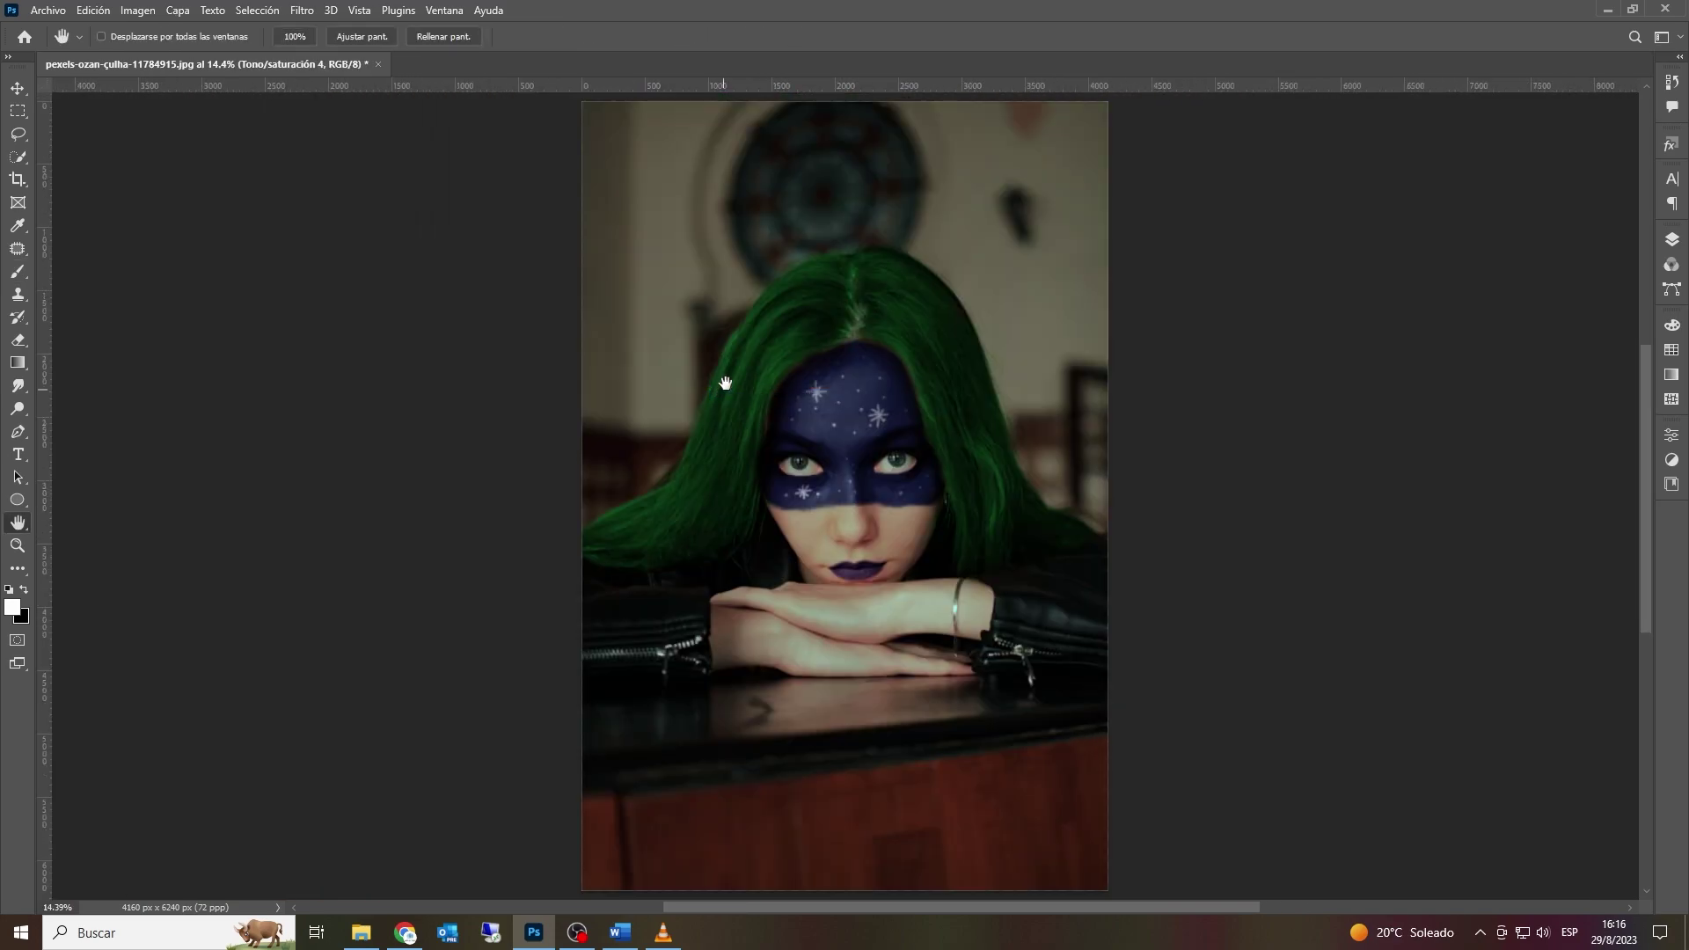
{"action": "scroll", "coordinate": [899, 455], "scroll_direction": "up", "scroll_amount": 5}
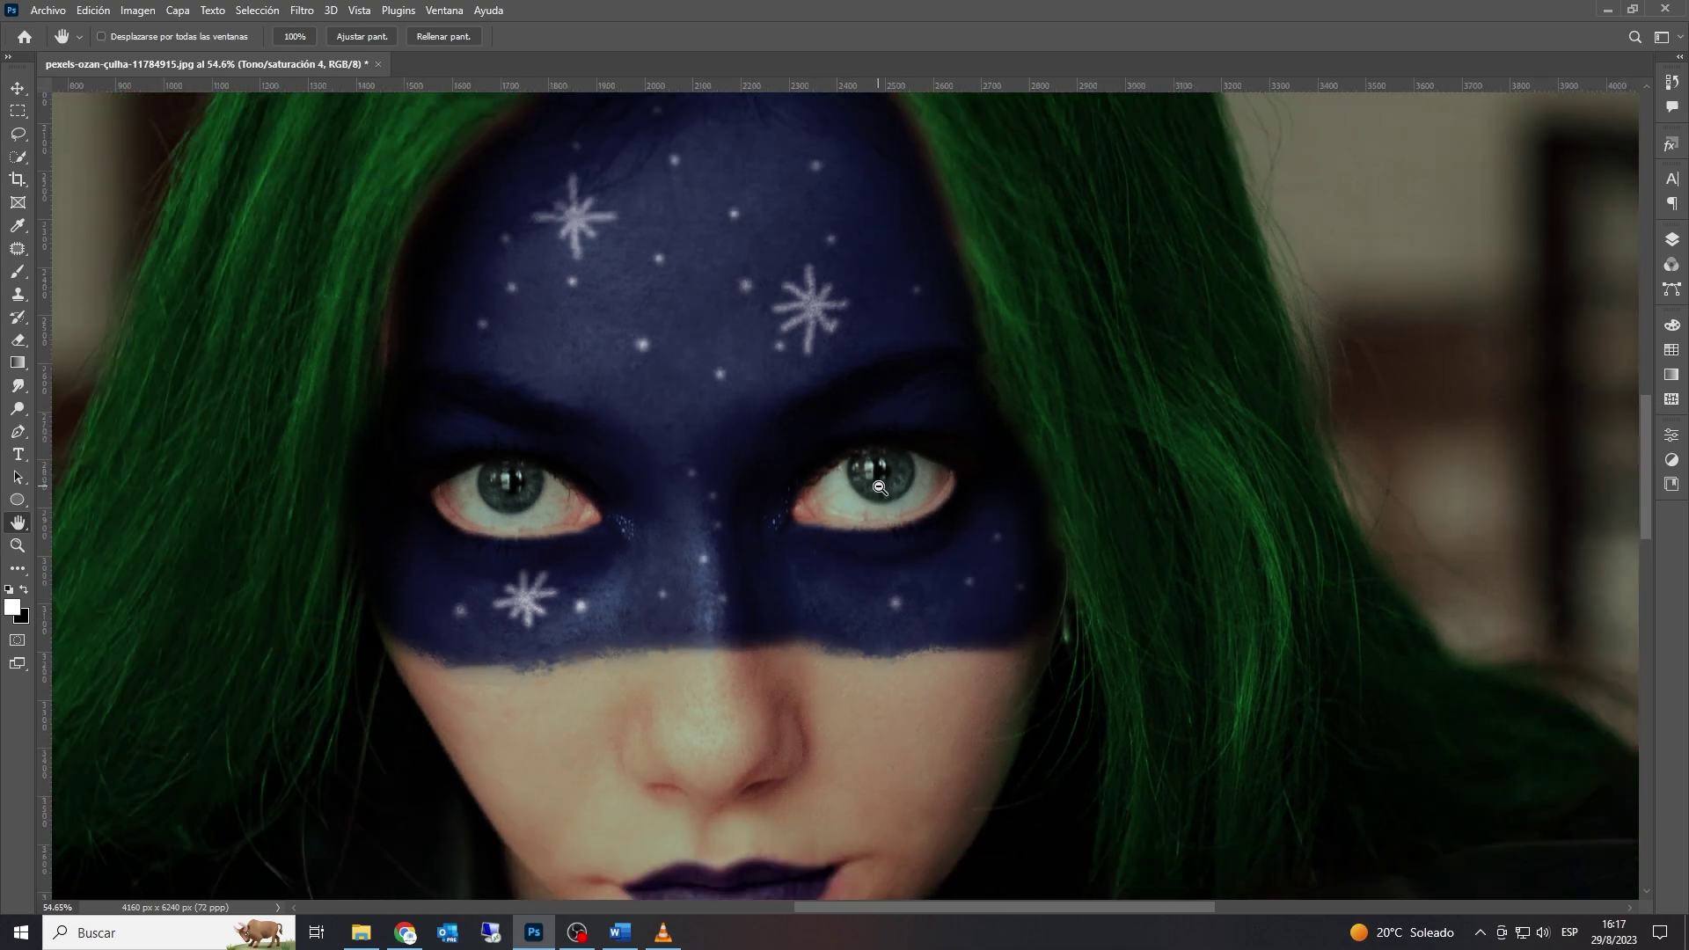
{"action": "left_click", "coordinate": [1673, 240]}
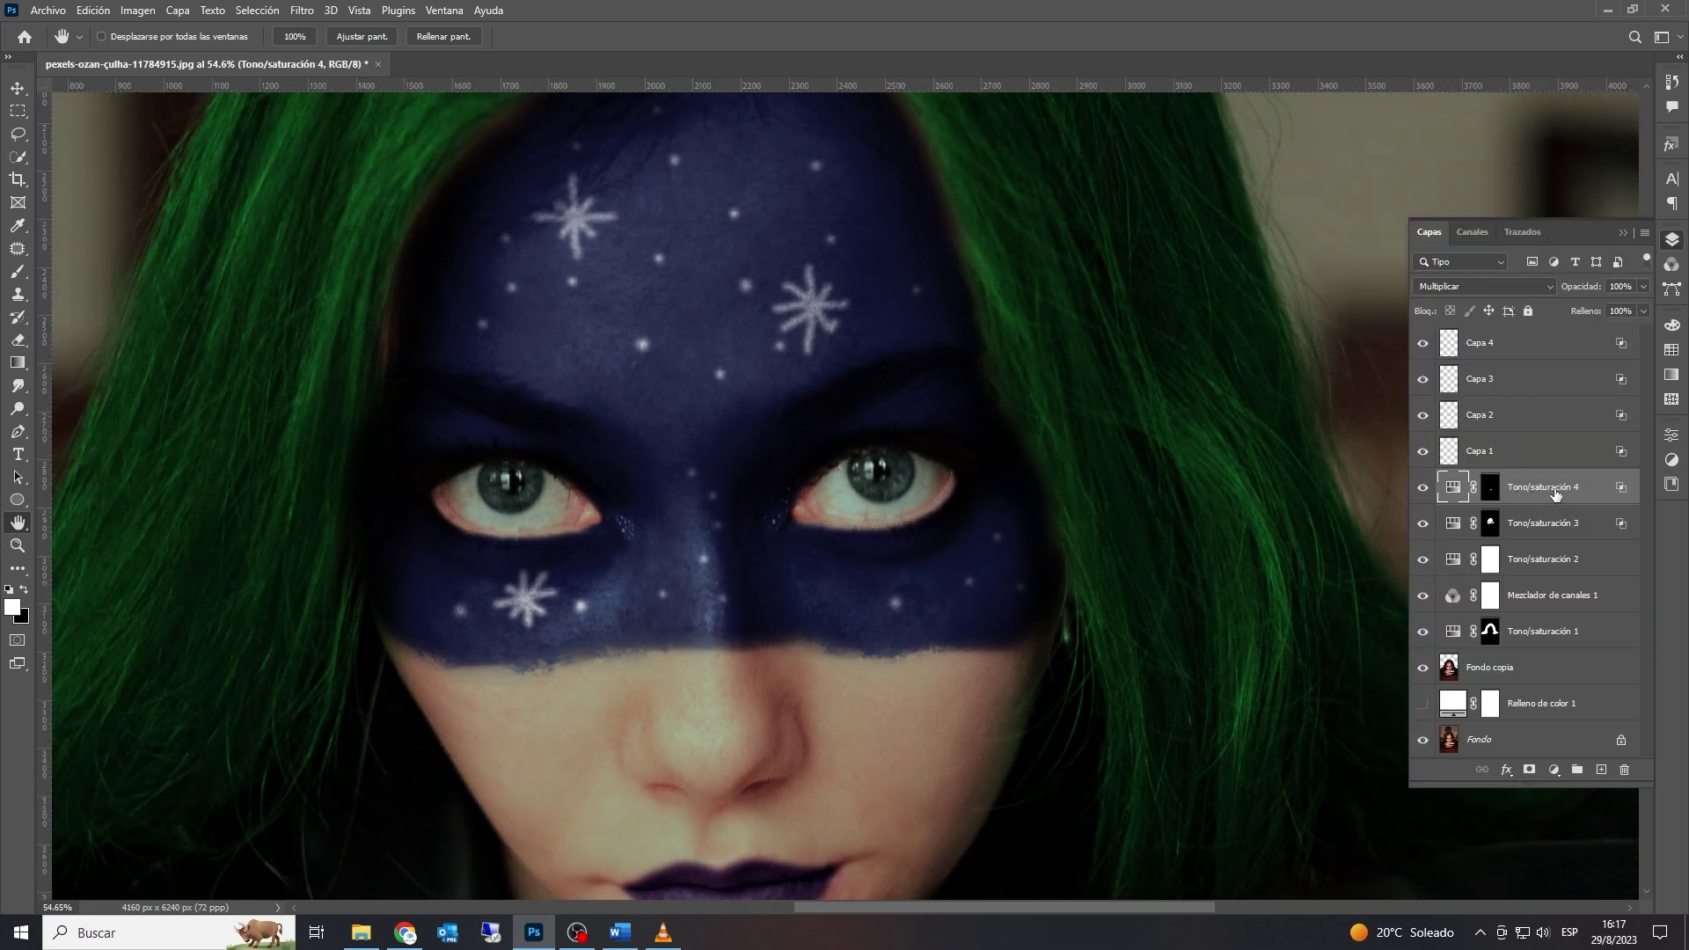
{"action": "left_click", "coordinate": [1556, 771]}
{"action": "left_click", "coordinate": [1593, 597]}
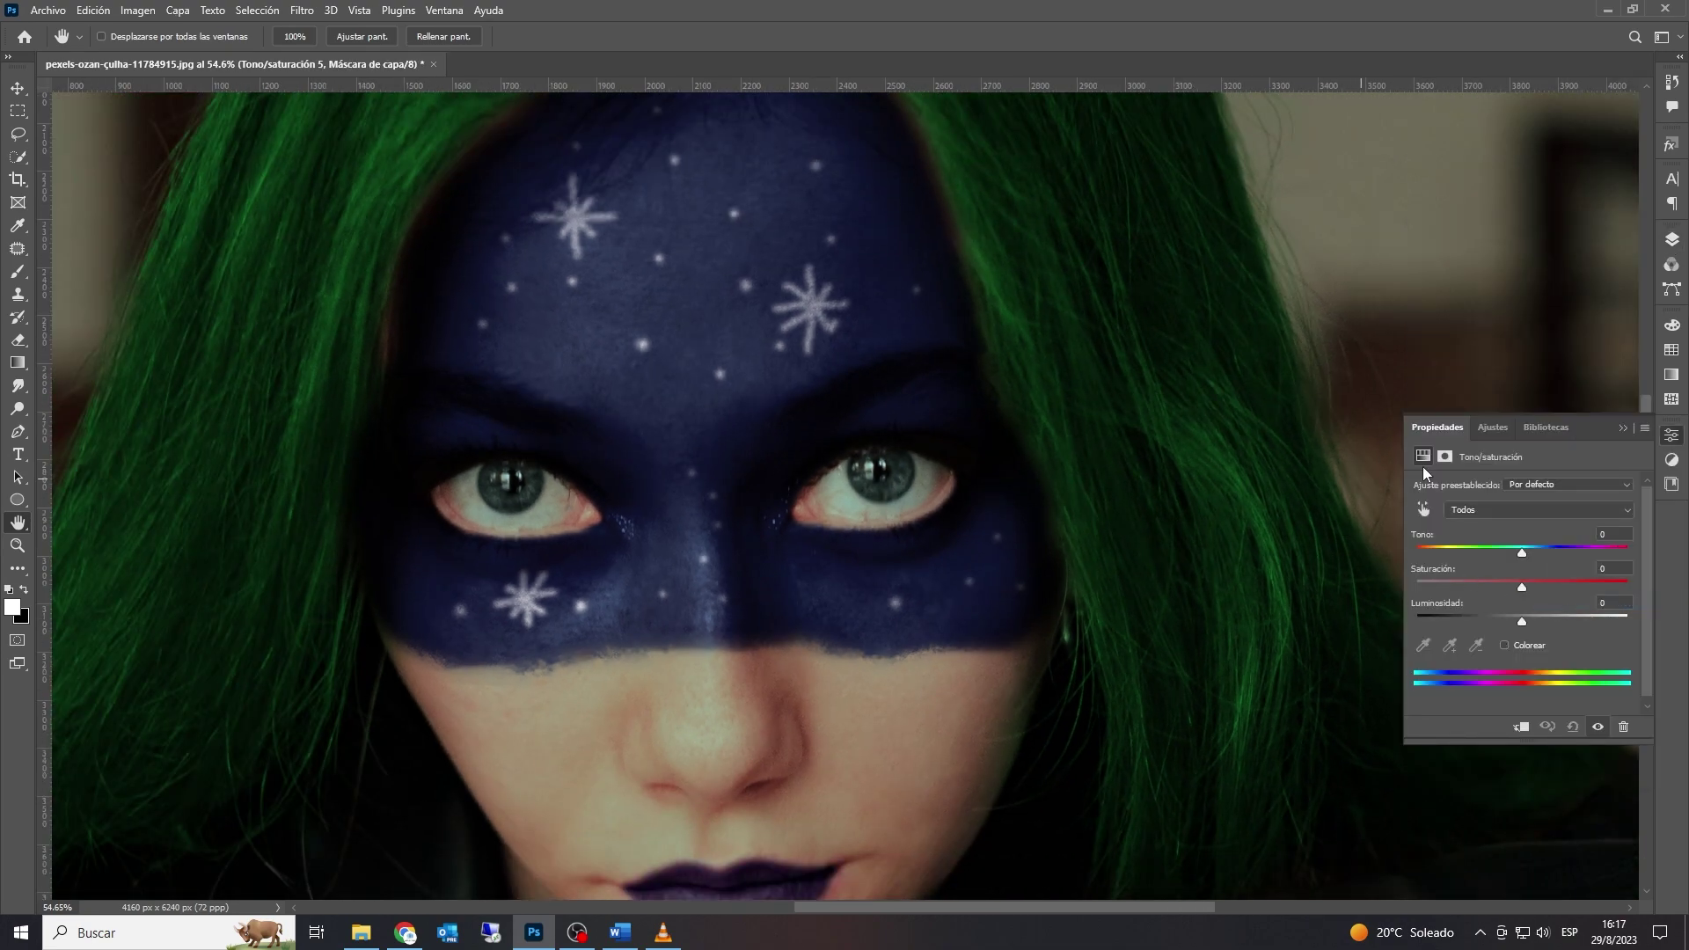
{"action": "left_click", "coordinate": [1505, 645]}
{"action": "left_click_drag", "start_coordinate": [1419, 553], "coordinate": [1437, 552]}
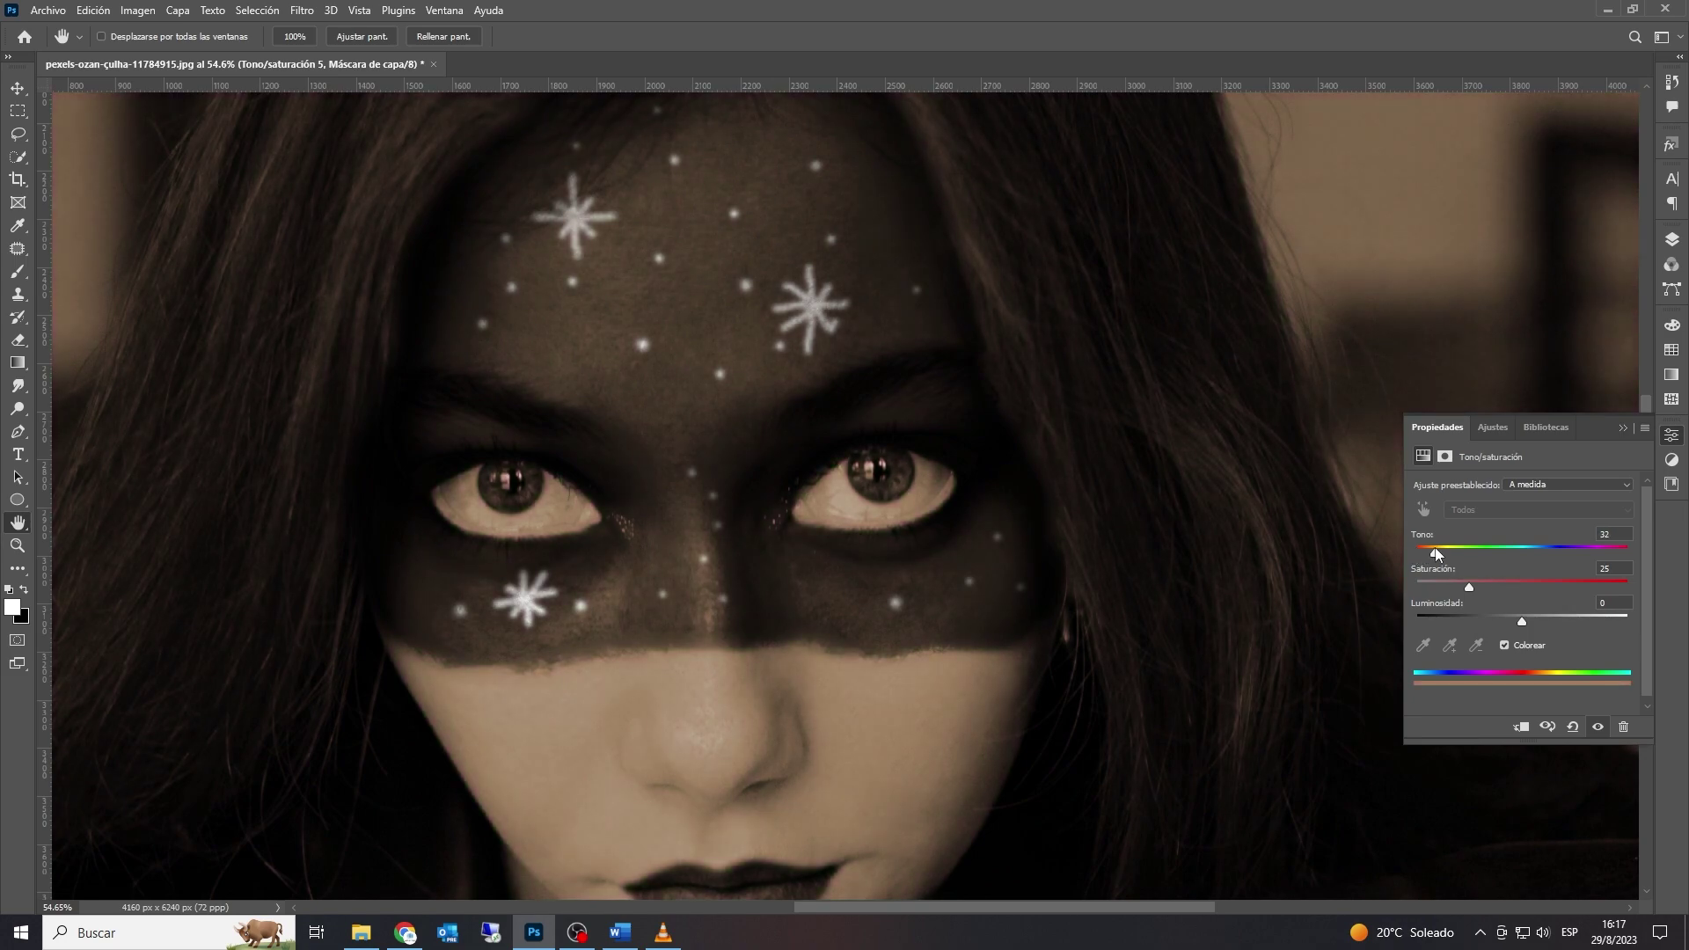
{"action": "left_click_drag", "start_coordinate": [1522, 623], "coordinate": [1502, 623]}
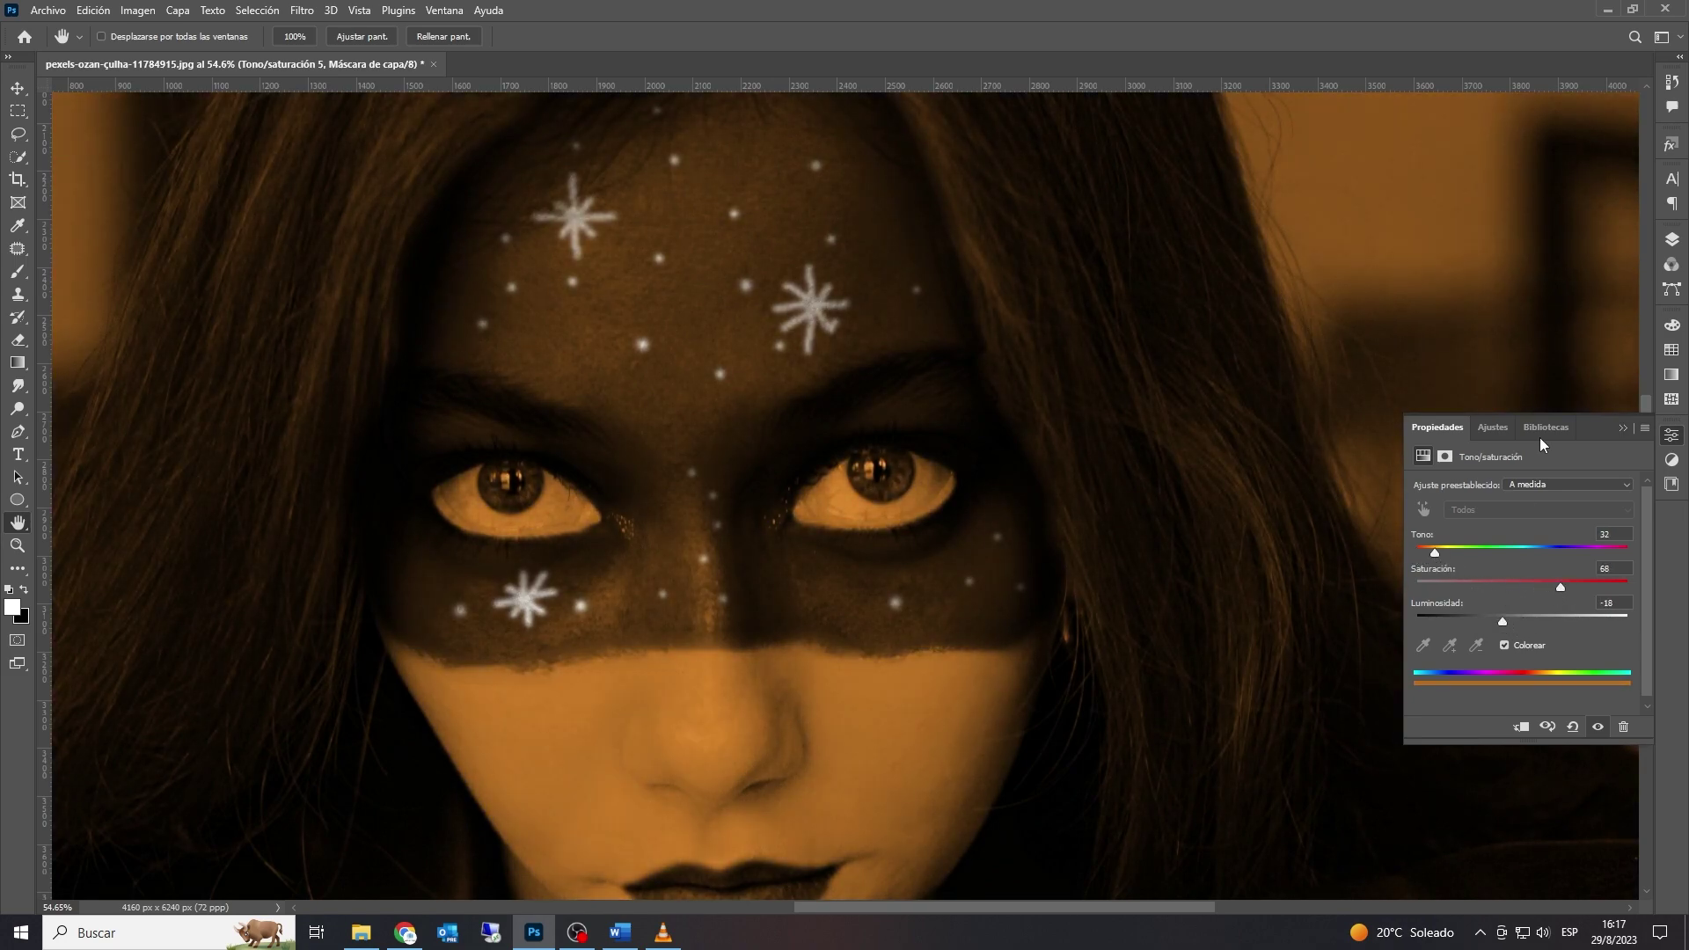
Step: Invert the new adjustment layer's mask and erase on it to limit the brown colour to both irises, leaving out the pupils
{"action": "left_click", "coordinate": [1672, 239]}
{"action": "key", "text": "ctrl+i"}
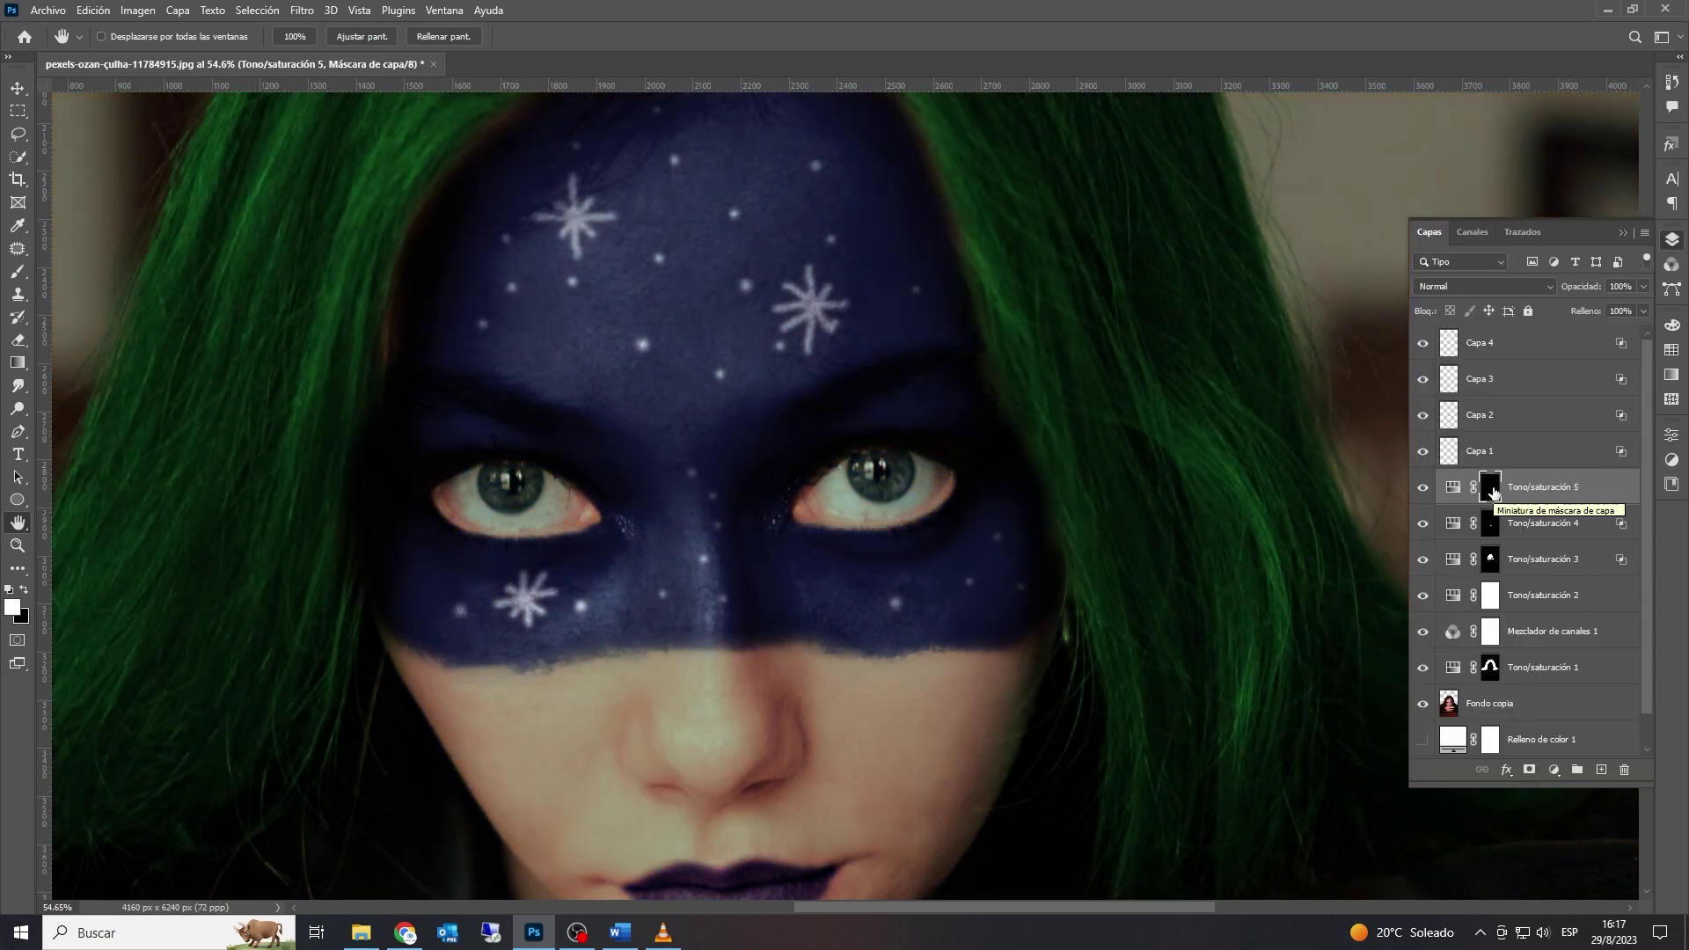
{"action": "left_click", "coordinate": [17, 339]}
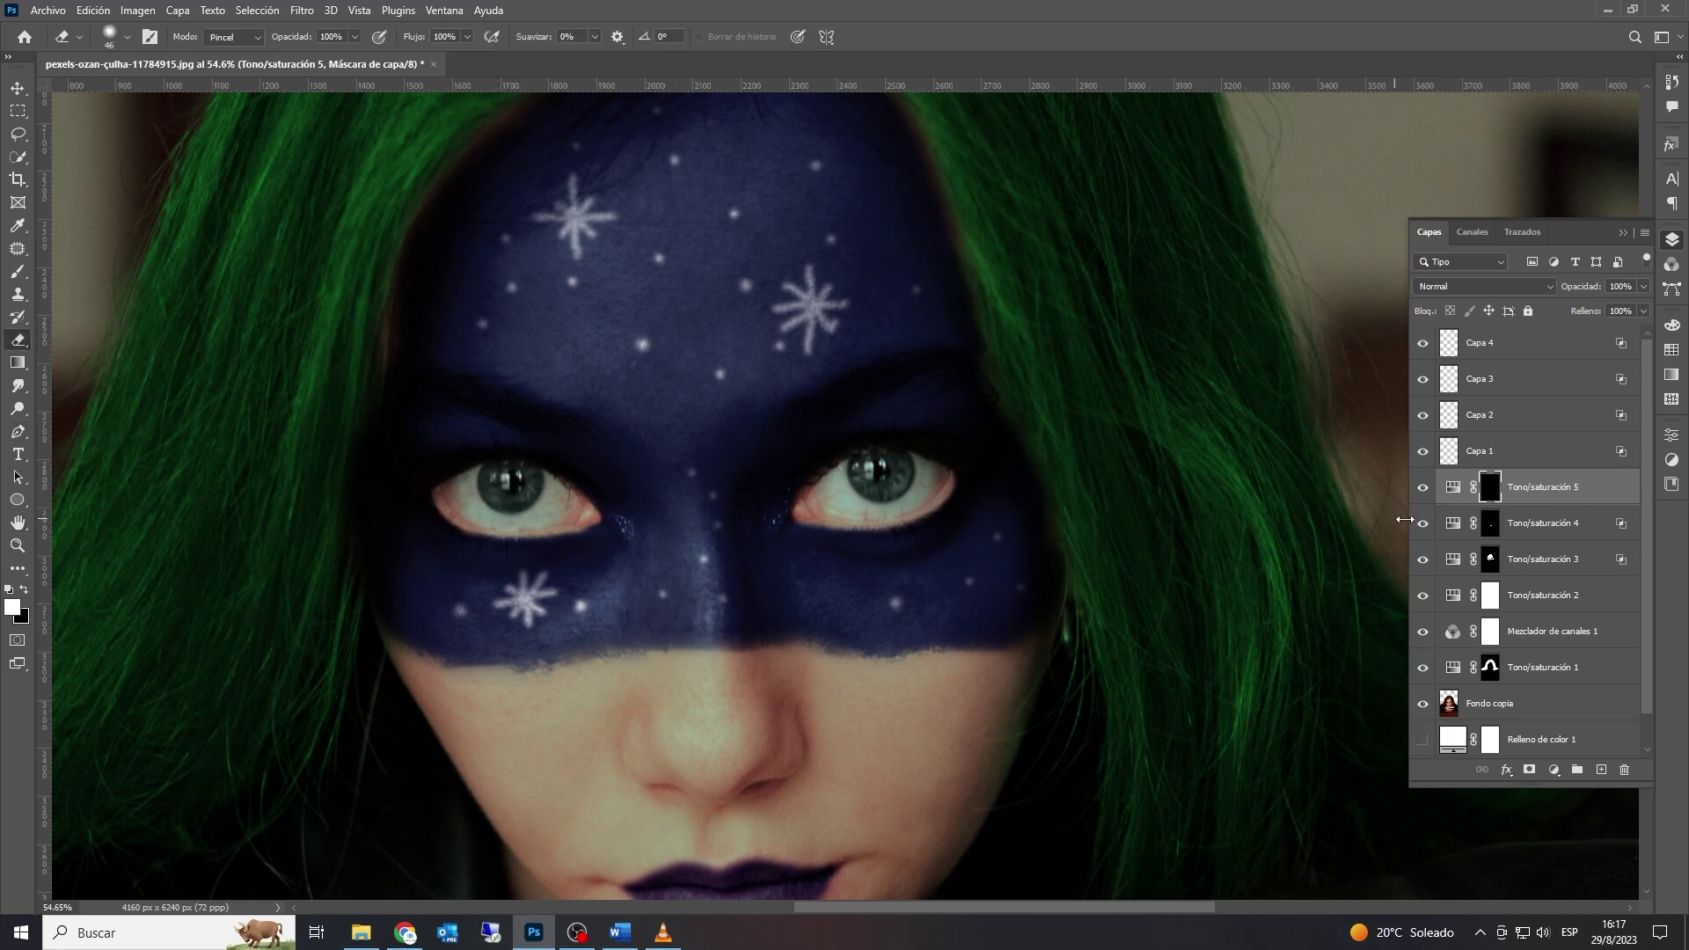
{"action": "key", "text": "x"}
{"action": "mouse_move", "coordinate": [497, 477]}
{"action": "left_mouse_down"}
{"action": "mouse_move", "coordinate": [528, 483]}
{"action": "mouse_move", "coordinate": [489, 479]}
{"action": "mouse_move", "coordinate": [506, 502]}
{"action": "mouse_move", "coordinate": [531, 476]}
{"action": "left_mouse_up"}
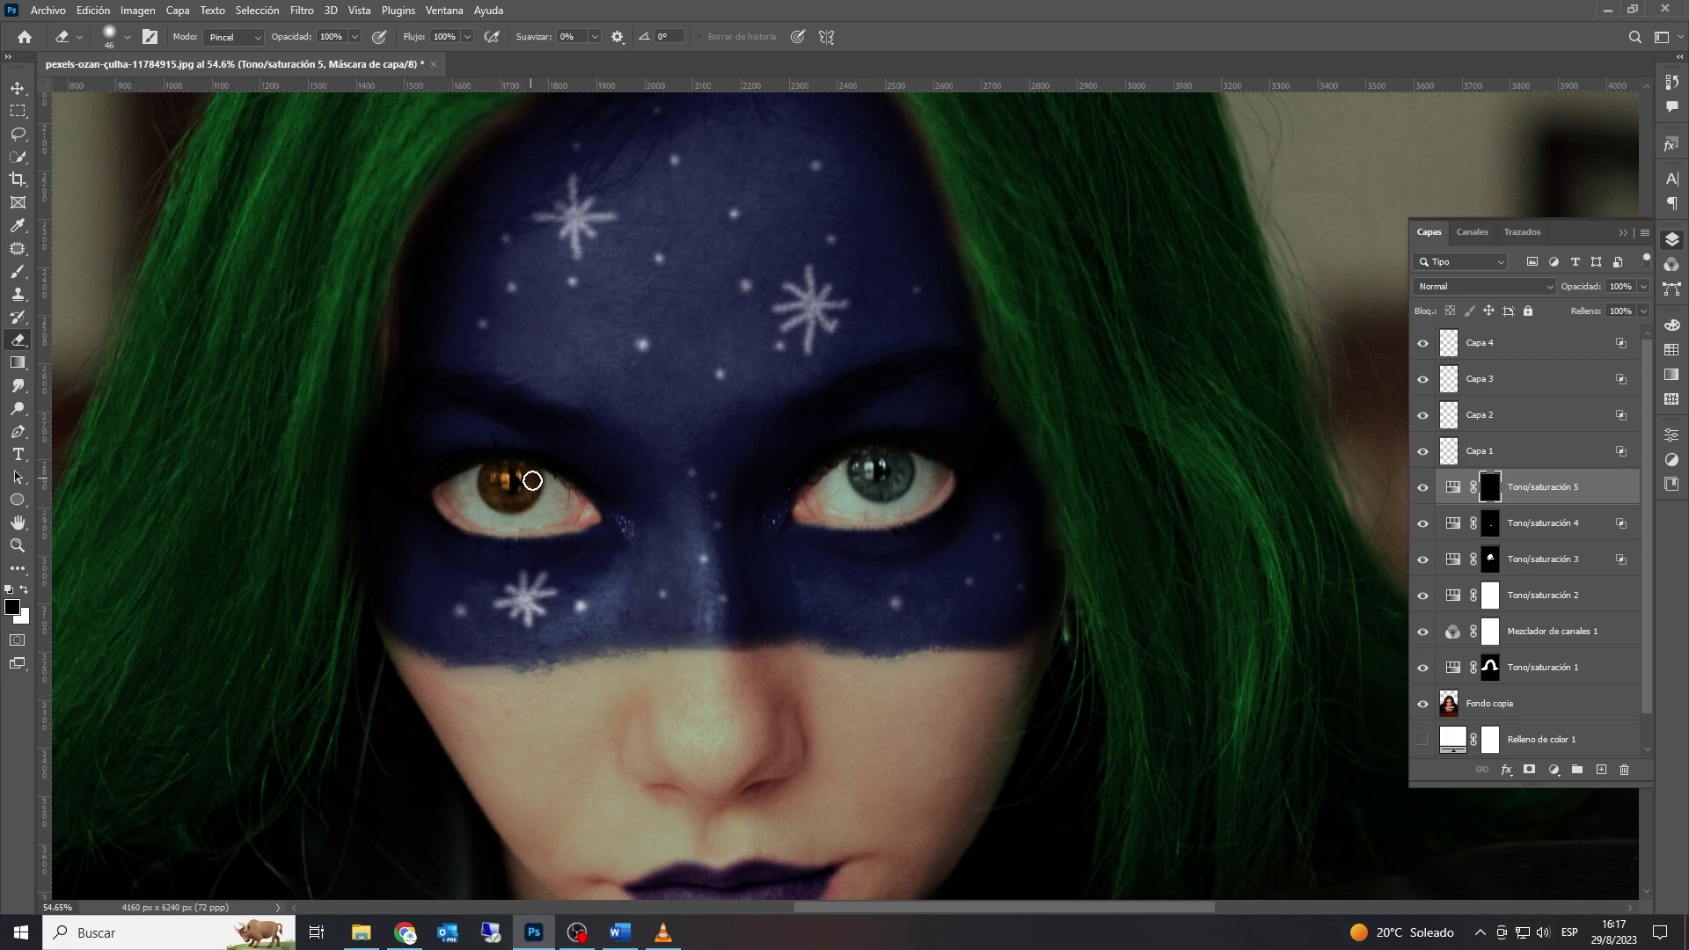
{"action": "mouse_move", "coordinate": [897, 470]}
{"action": "left_mouse_down"}
{"action": "mouse_move", "coordinate": [870, 457]}
{"action": "mouse_move", "coordinate": [860, 477]}
{"action": "mouse_move", "coordinate": [904, 468]}
{"action": "mouse_move", "coordinate": [861, 466]}
{"action": "mouse_move", "coordinate": [883, 485]}
{"action": "mouse_move", "coordinate": [906, 466]}
{"action": "mouse_move", "coordinate": [864, 485]}
{"action": "left_mouse_up"}
{"action": "key", "text": "x"}
{"action": "left_click_drag", "start_coordinate": [502, 483], "coordinate": [509, 481]}
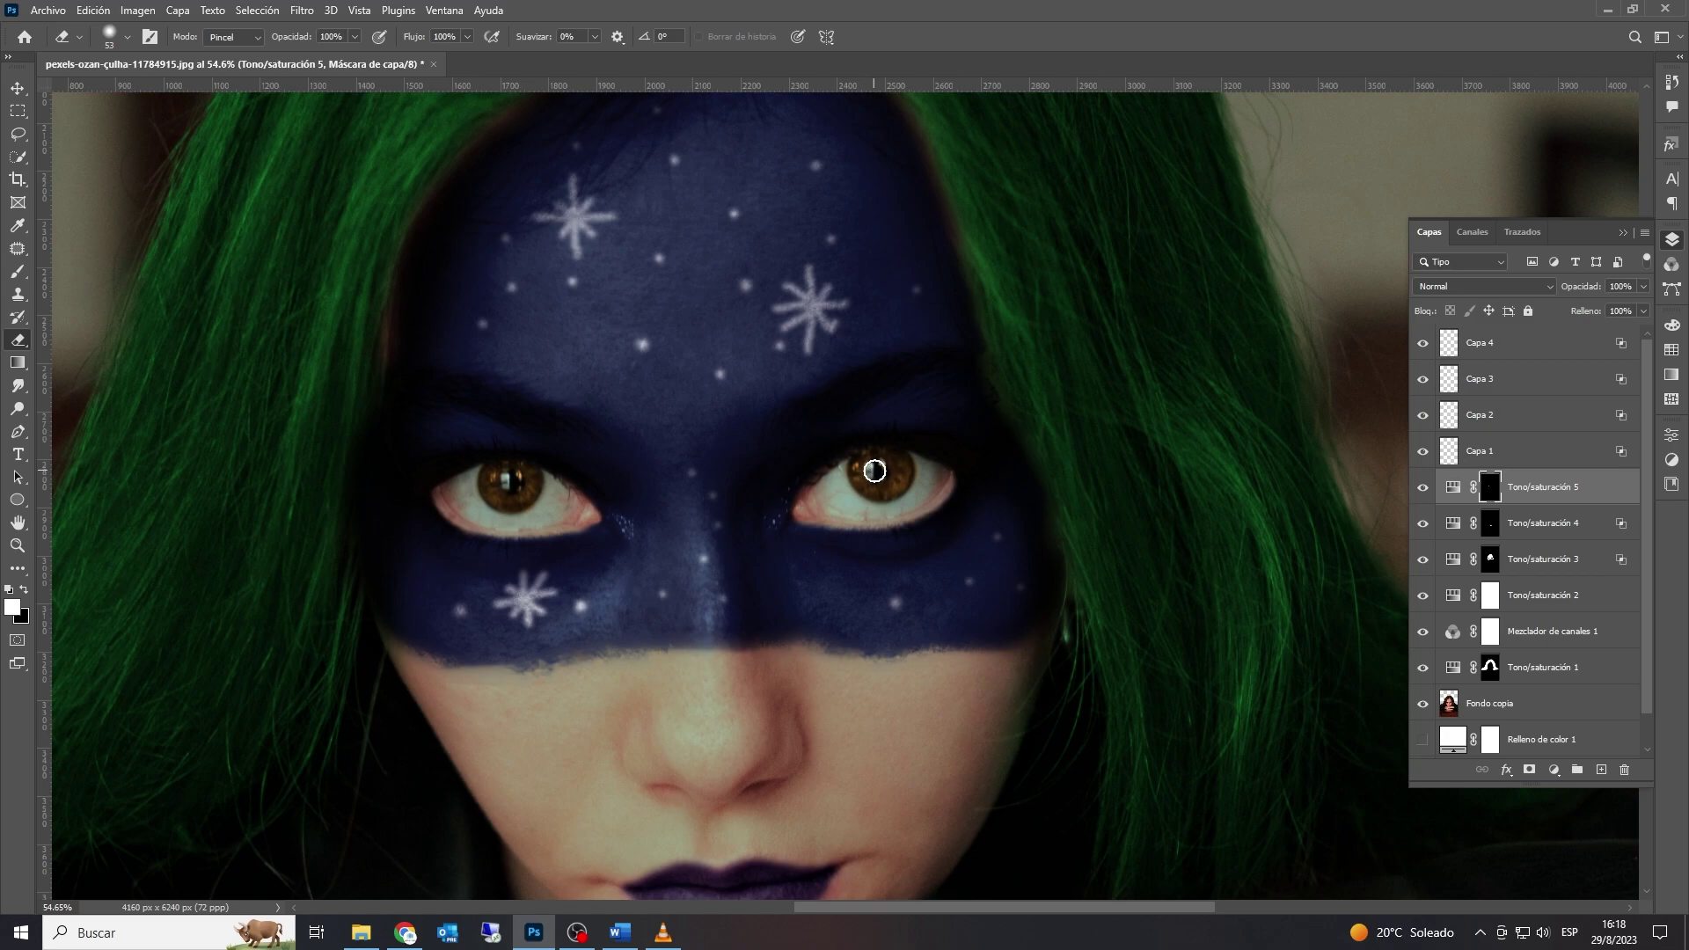
Step: Change the eye-colour layer Tono/saturación 5 to hue 23, saturation 74 and lightness +8
{"action": "scroll", "coordinate": [776, 537], "scroll_direction": "down", "scroll_amount": 7}
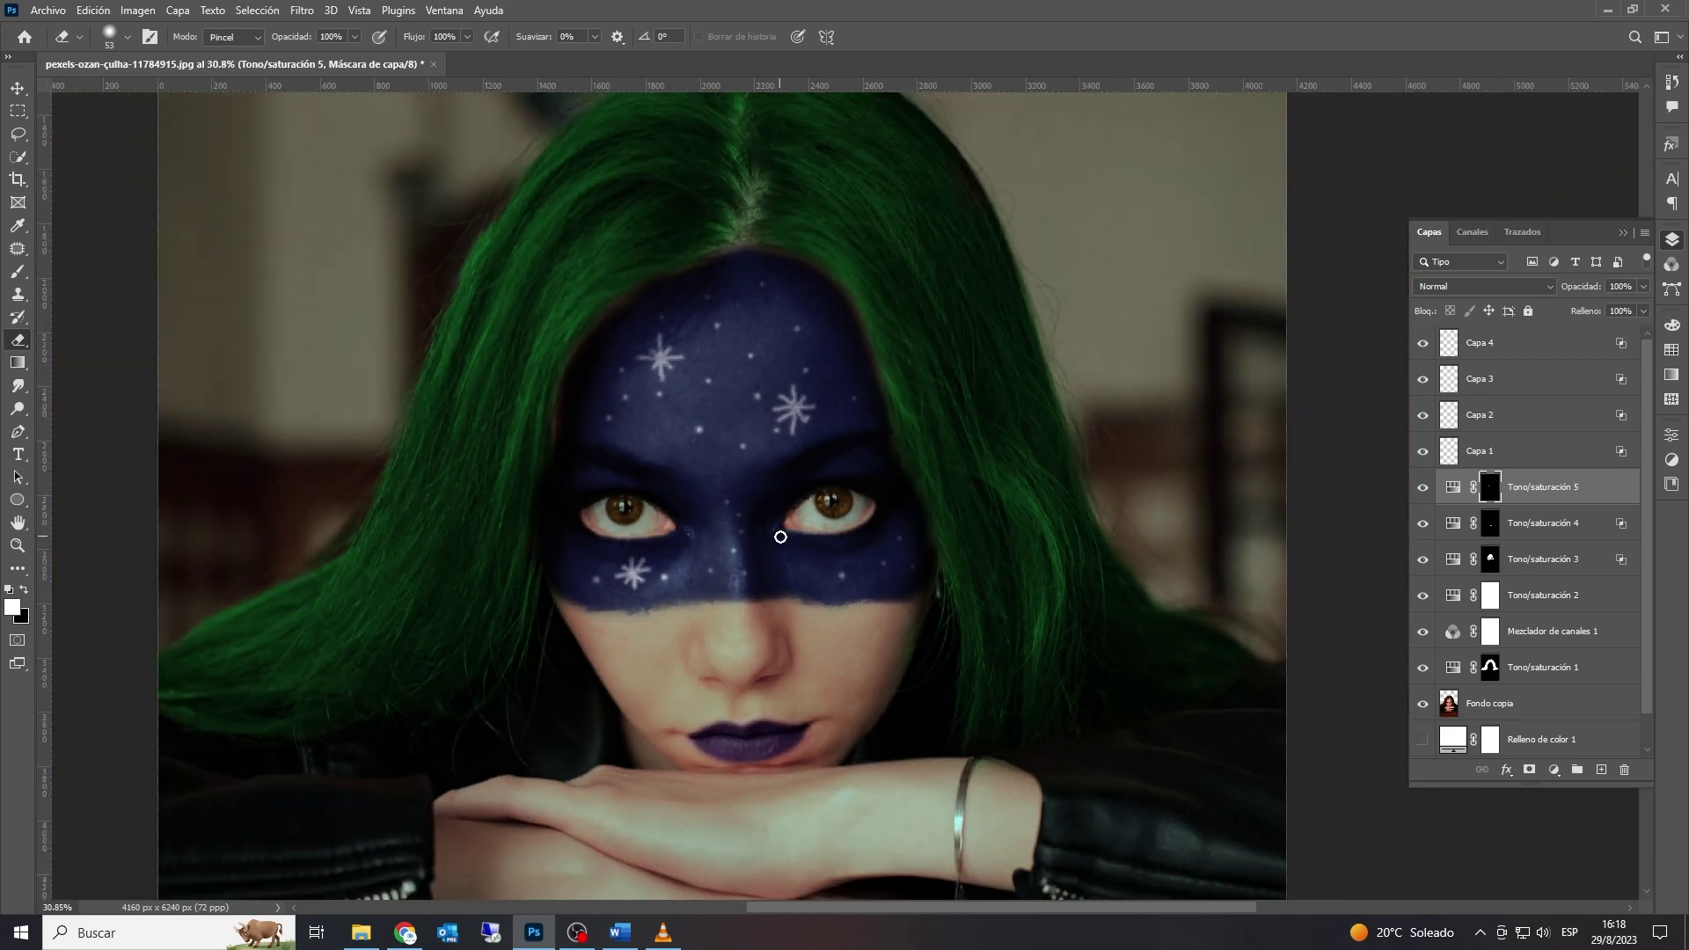
{"action": "double_click", "coordinate": [1452, 494]}
{"action": "left_click_drag", "start_coordinate": [1503, 622], "coordinate": [1573, 586]}
{"action": "left_click_drag", "start_coordinate": [1435, 552], "coordinate": [1431, 552]}
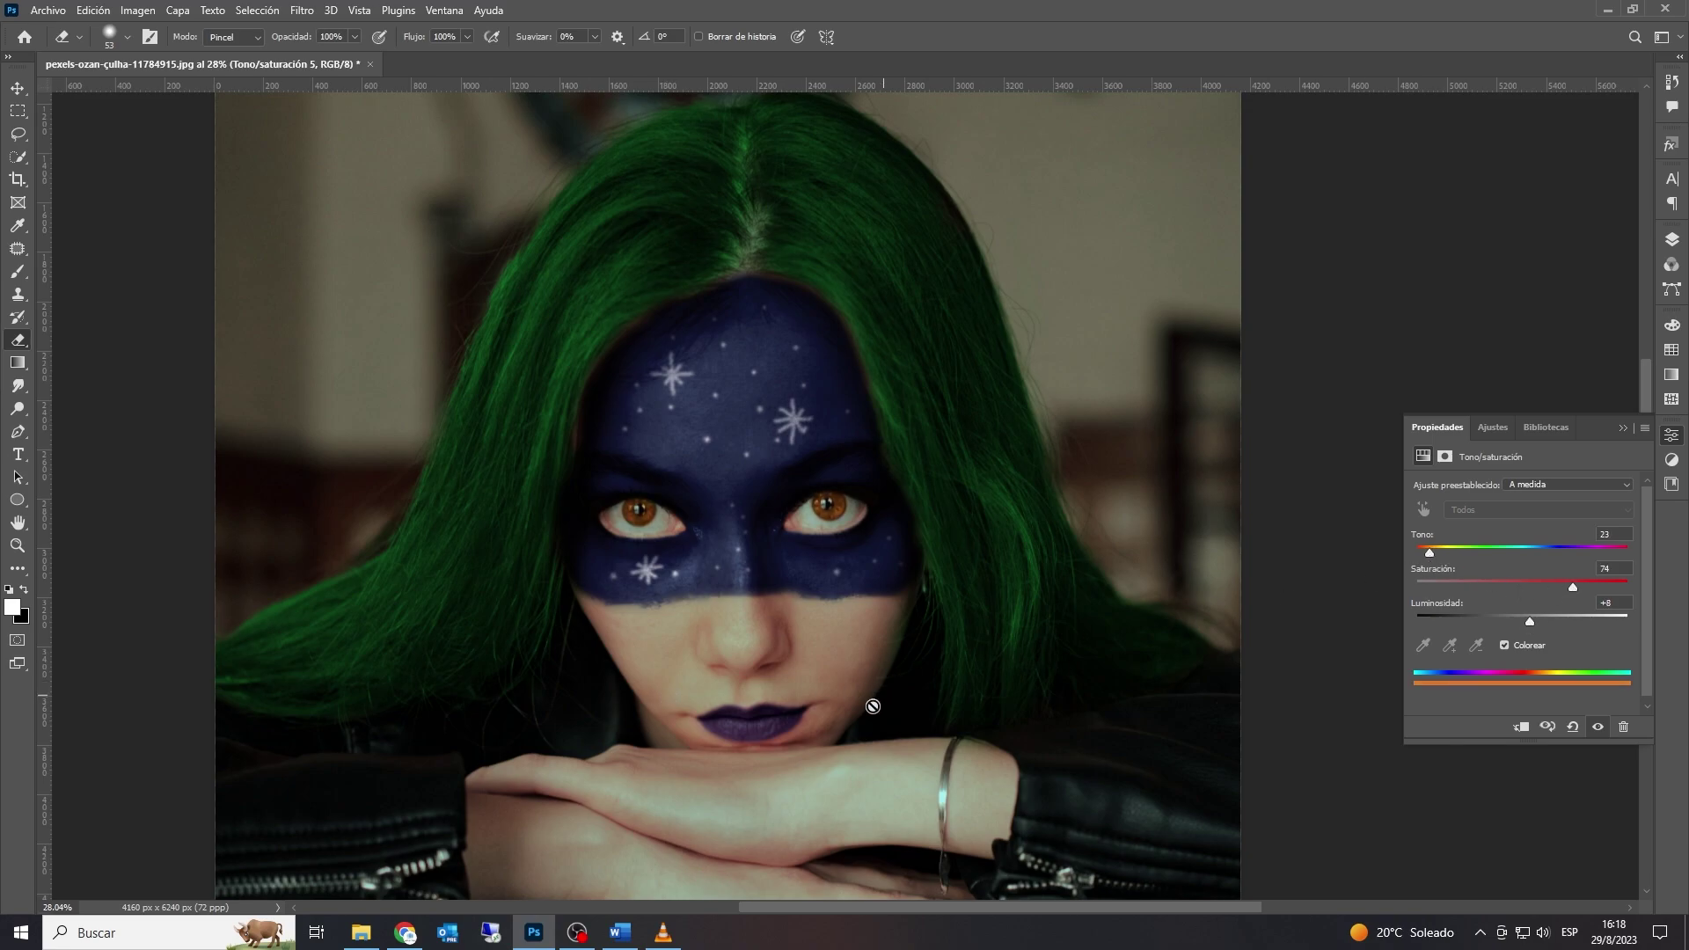
Step: Recolour the hair by setting Tono/saturación 1 to hue 27, saturation 97 and lightness 0
{"action": "left_click", "coordinate": [1672, 241]}
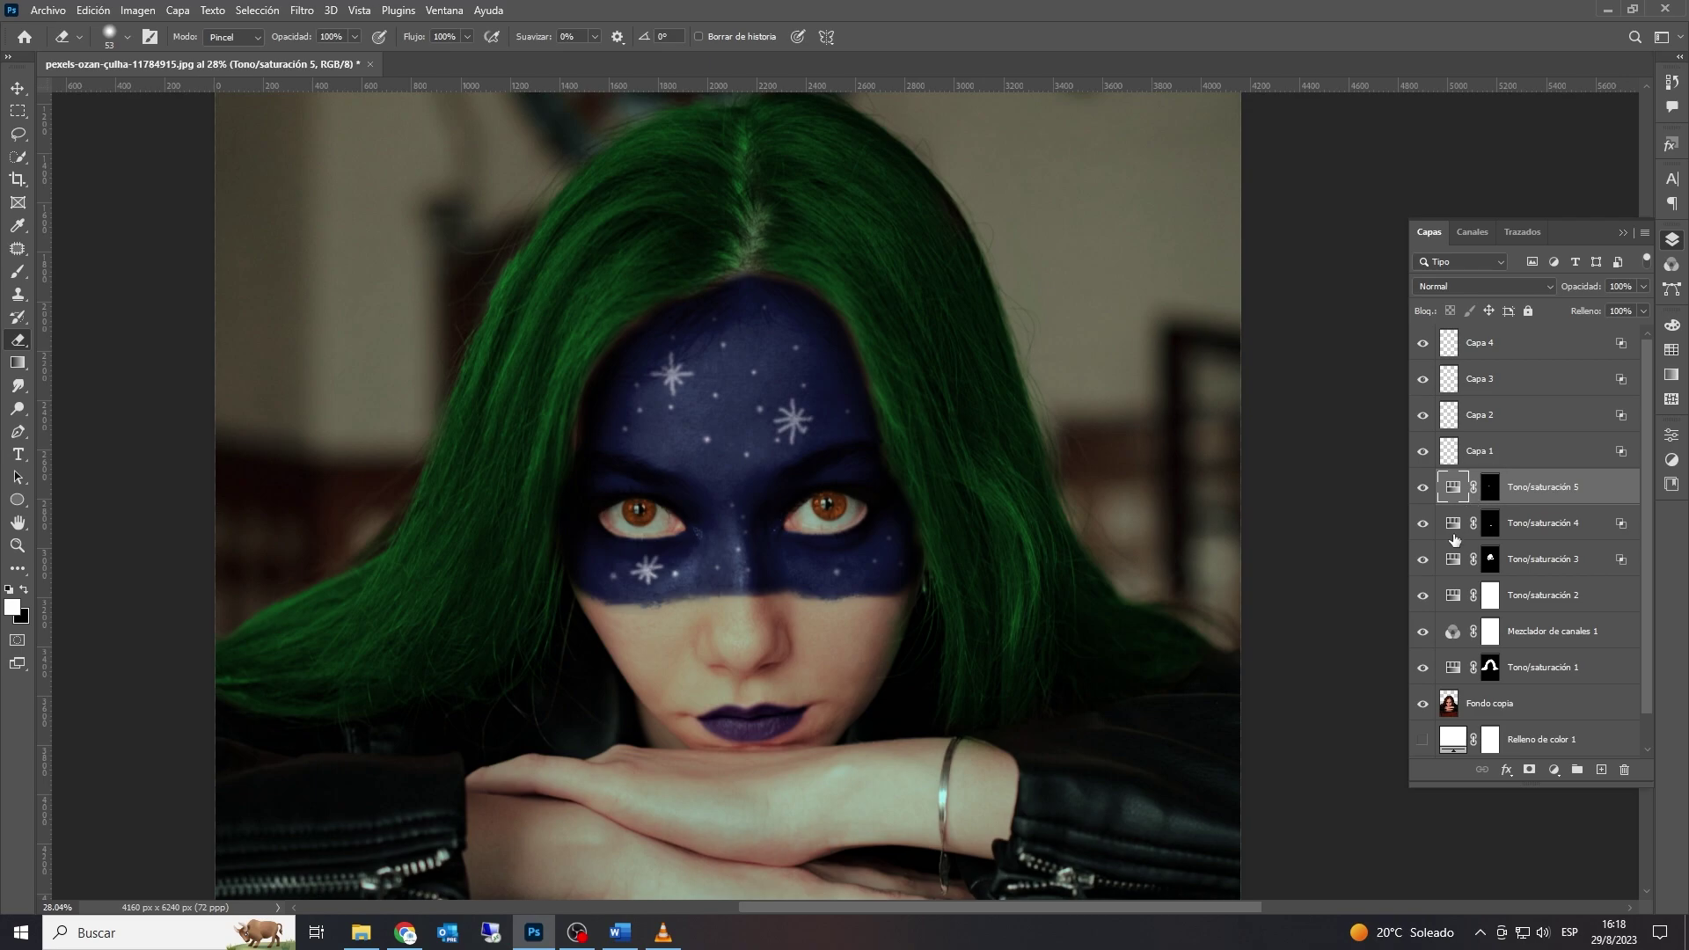
{"action": "double_click", "coordinate": [1454, 667]}
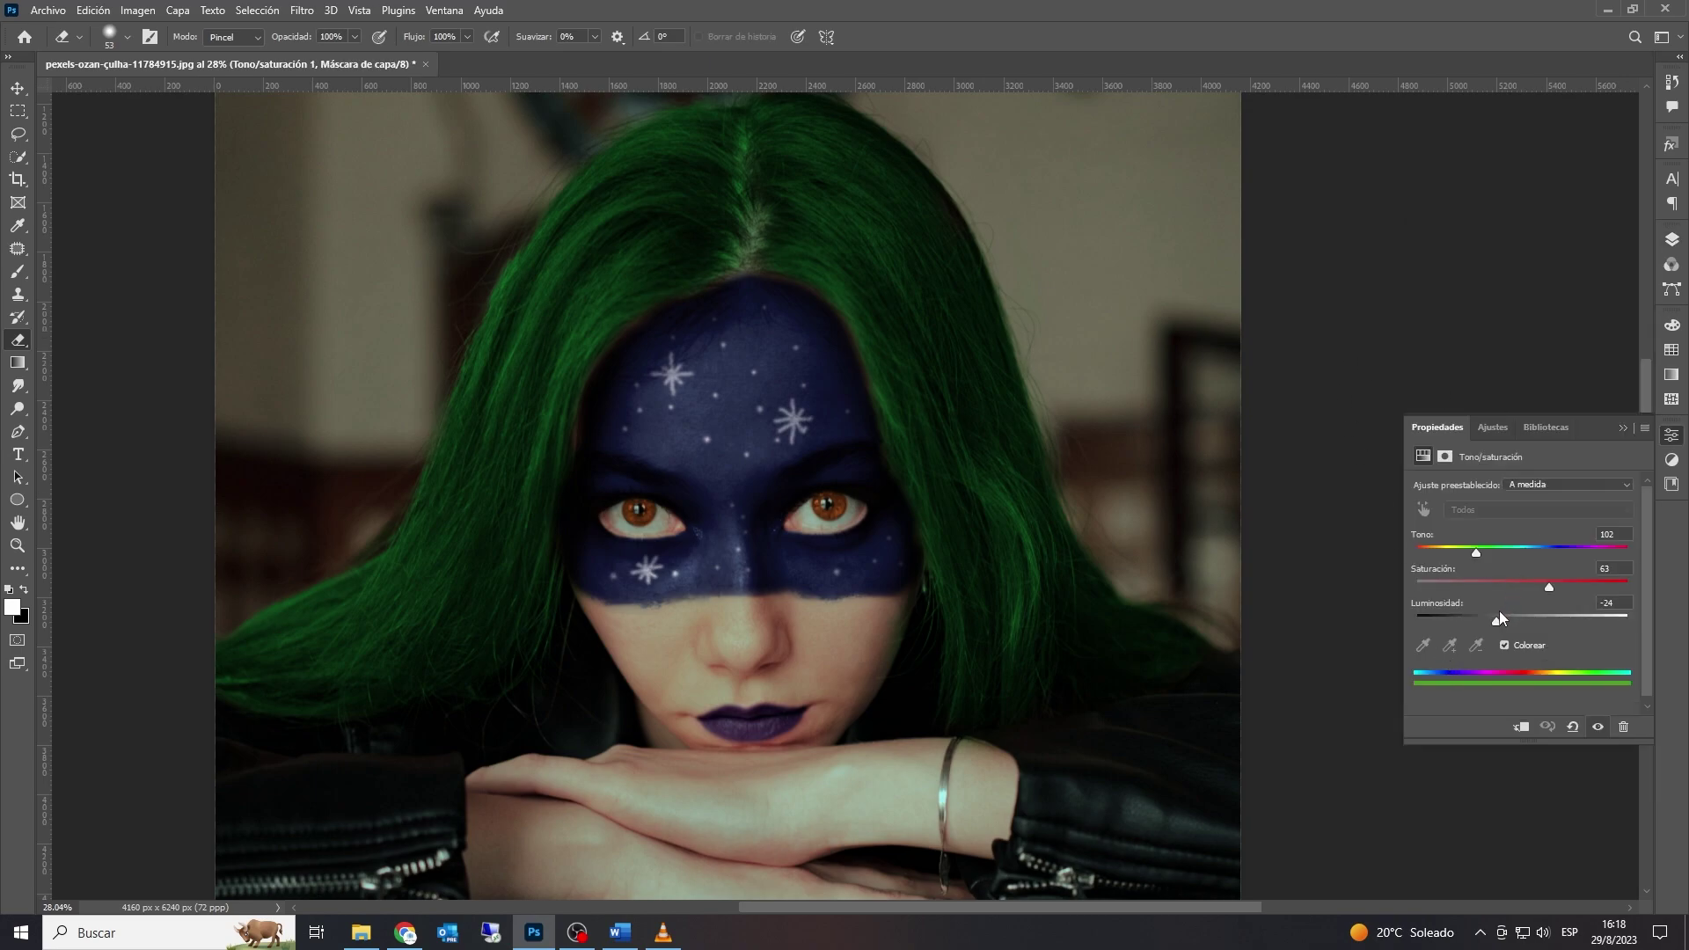
{"action": "left_click_drag", "start_coordinate": [1497, 621], "coordinate": [1511, 621]}
{"action": "left_click_drag", "start_coordinate": [1476, 553], "coordinate": [1432, 548]}
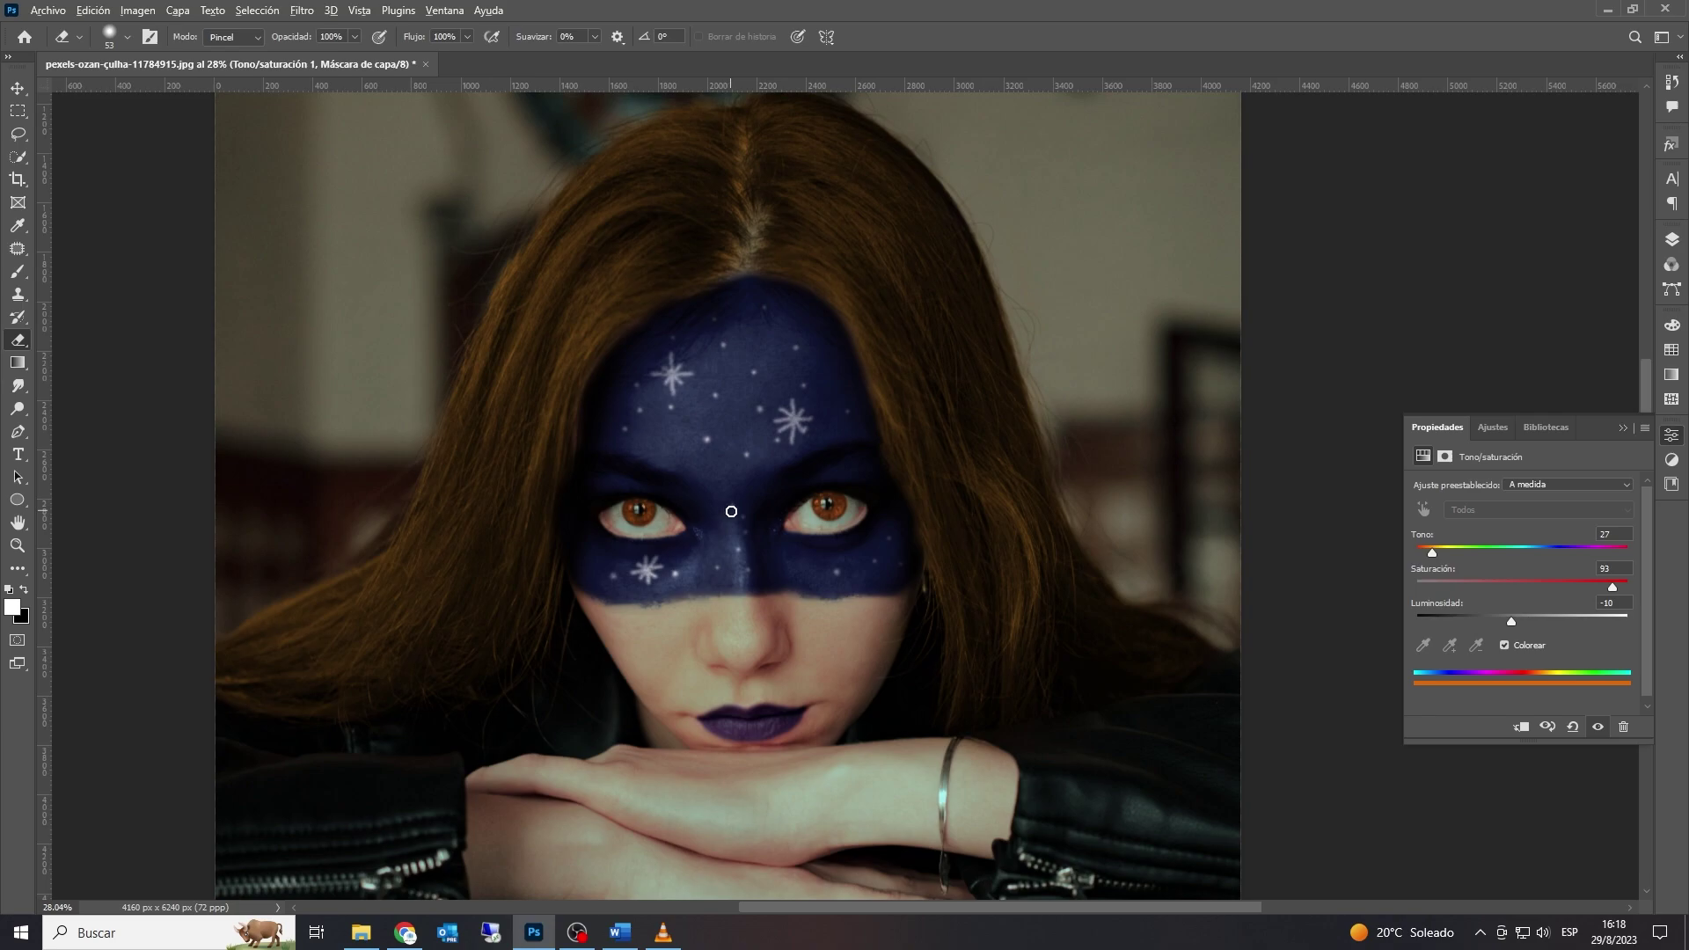
{"action": "scroll", "coordinate": [731, 511], "scroll_direction": "down", "scroll_amount": 3}
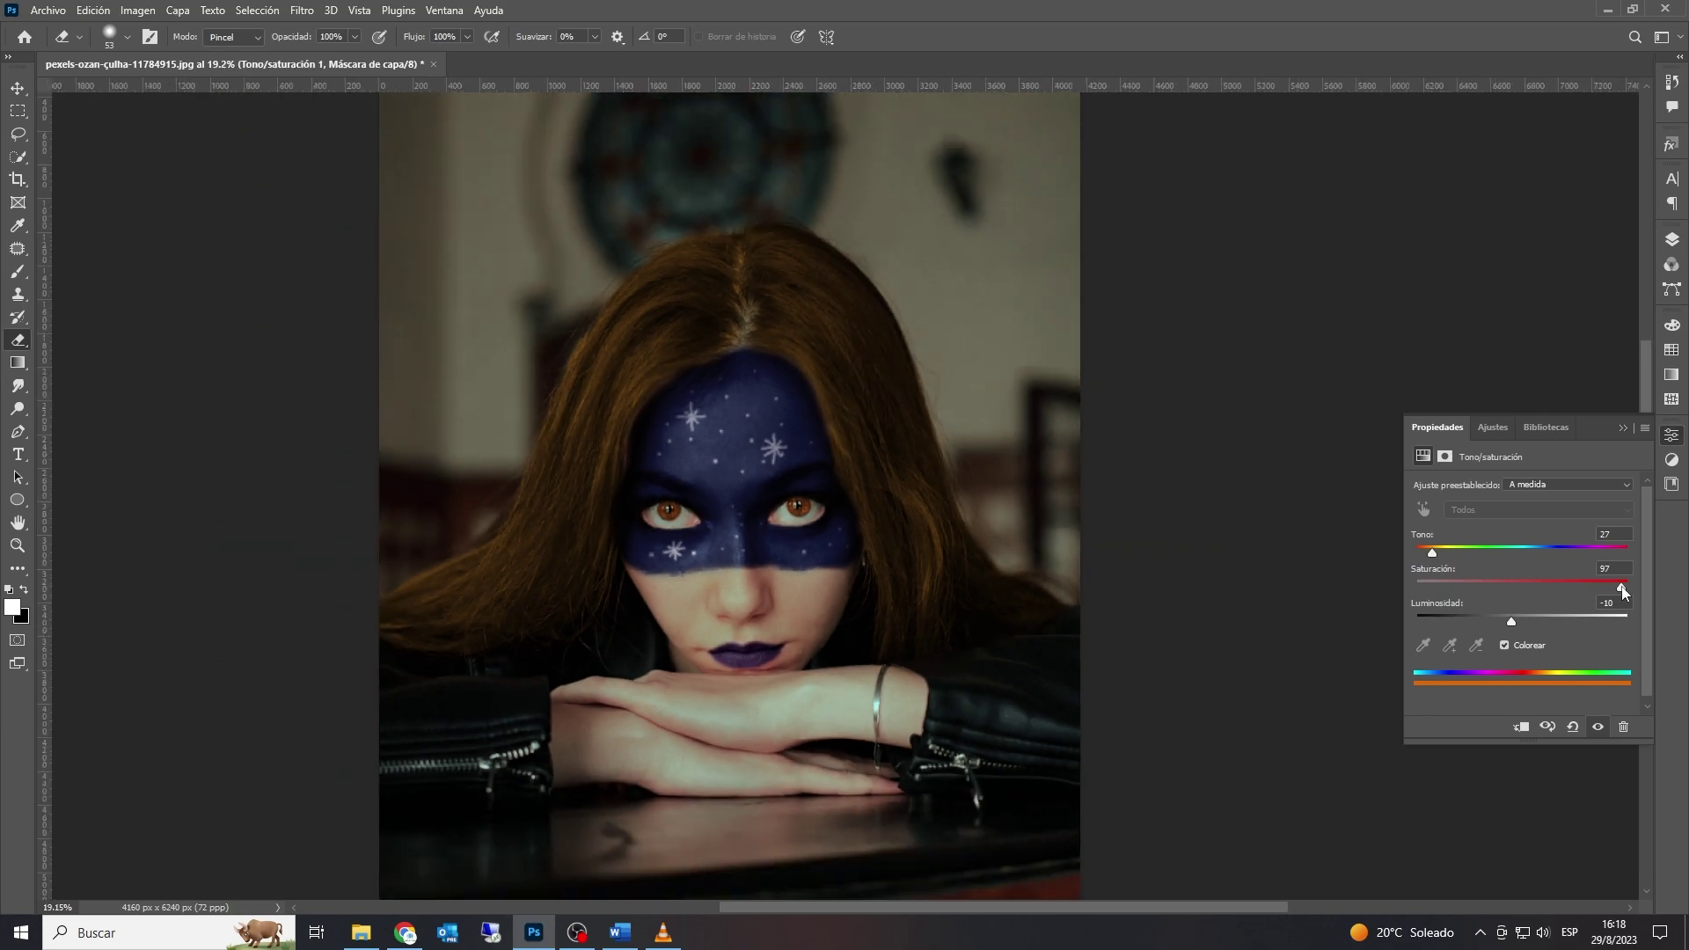
{"action": "left_click_drag", "start_coordinate": [1514, 619], "coordinate": [1524, 625]}
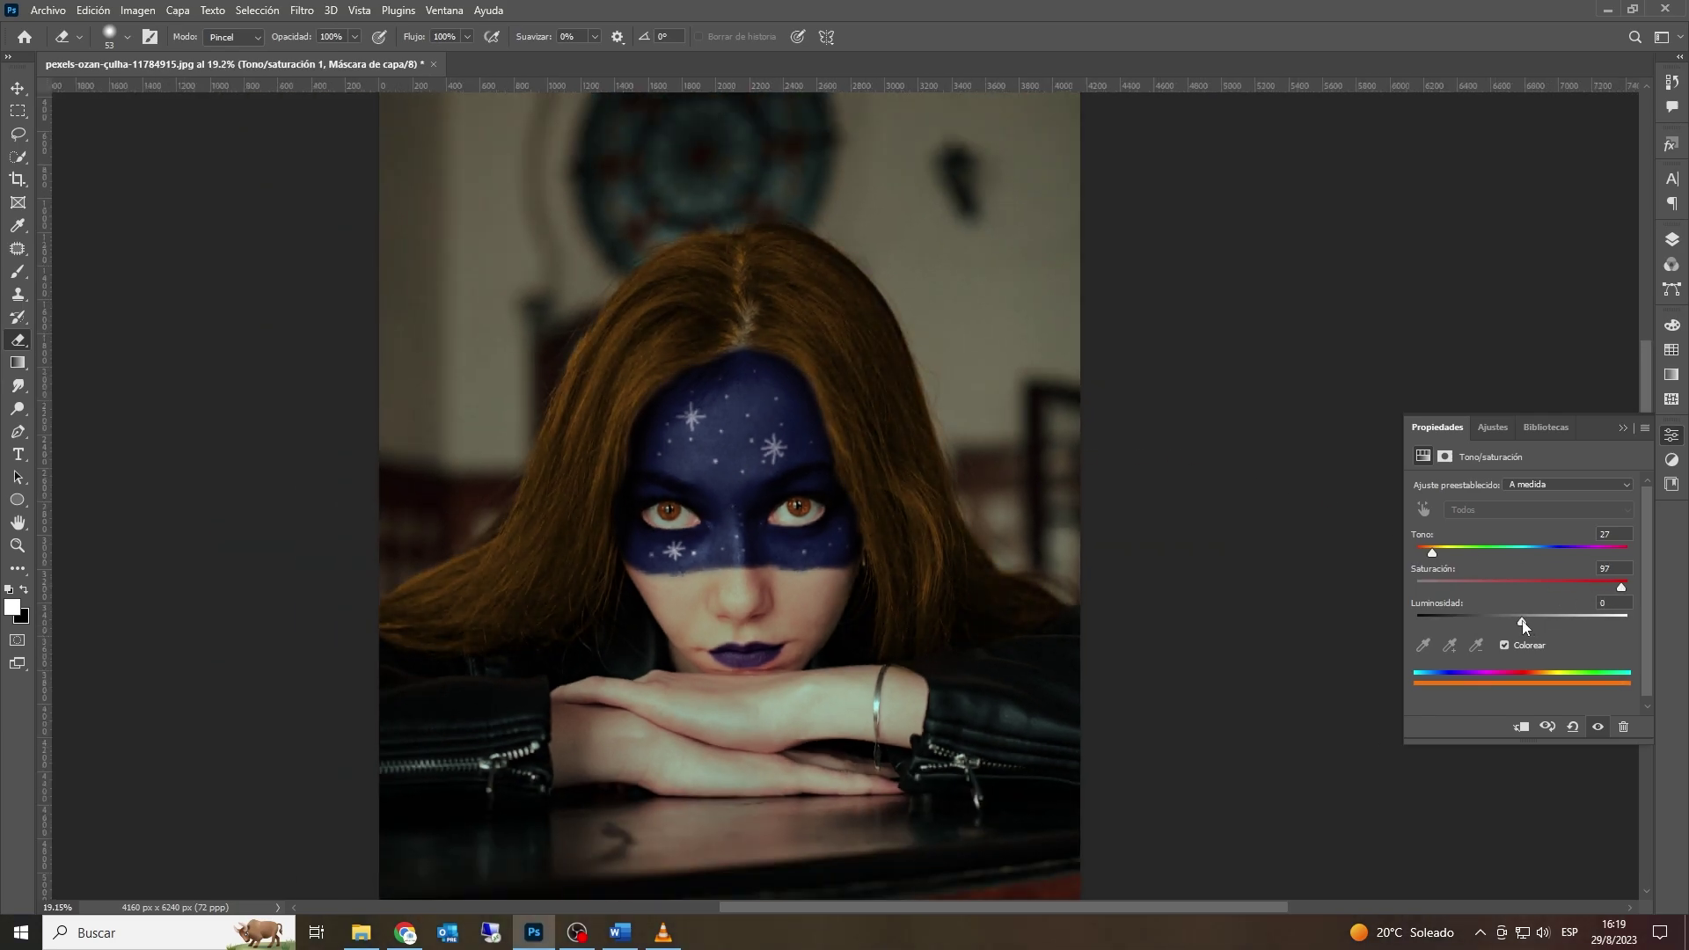
Step: Fine-tune the hue of Tono/saturación 1 to give the hair a reddish copper tone
{"action": "left_click_drag", "start_coordinate": [1432, 552], "coordinate": [1434, 555]}
{"action": "left_click_drag", "start_coordinate": [1432, 554], "coordinate": [1430, 555]}
{"action": "left_click", "coordinate": [1610, 458]}
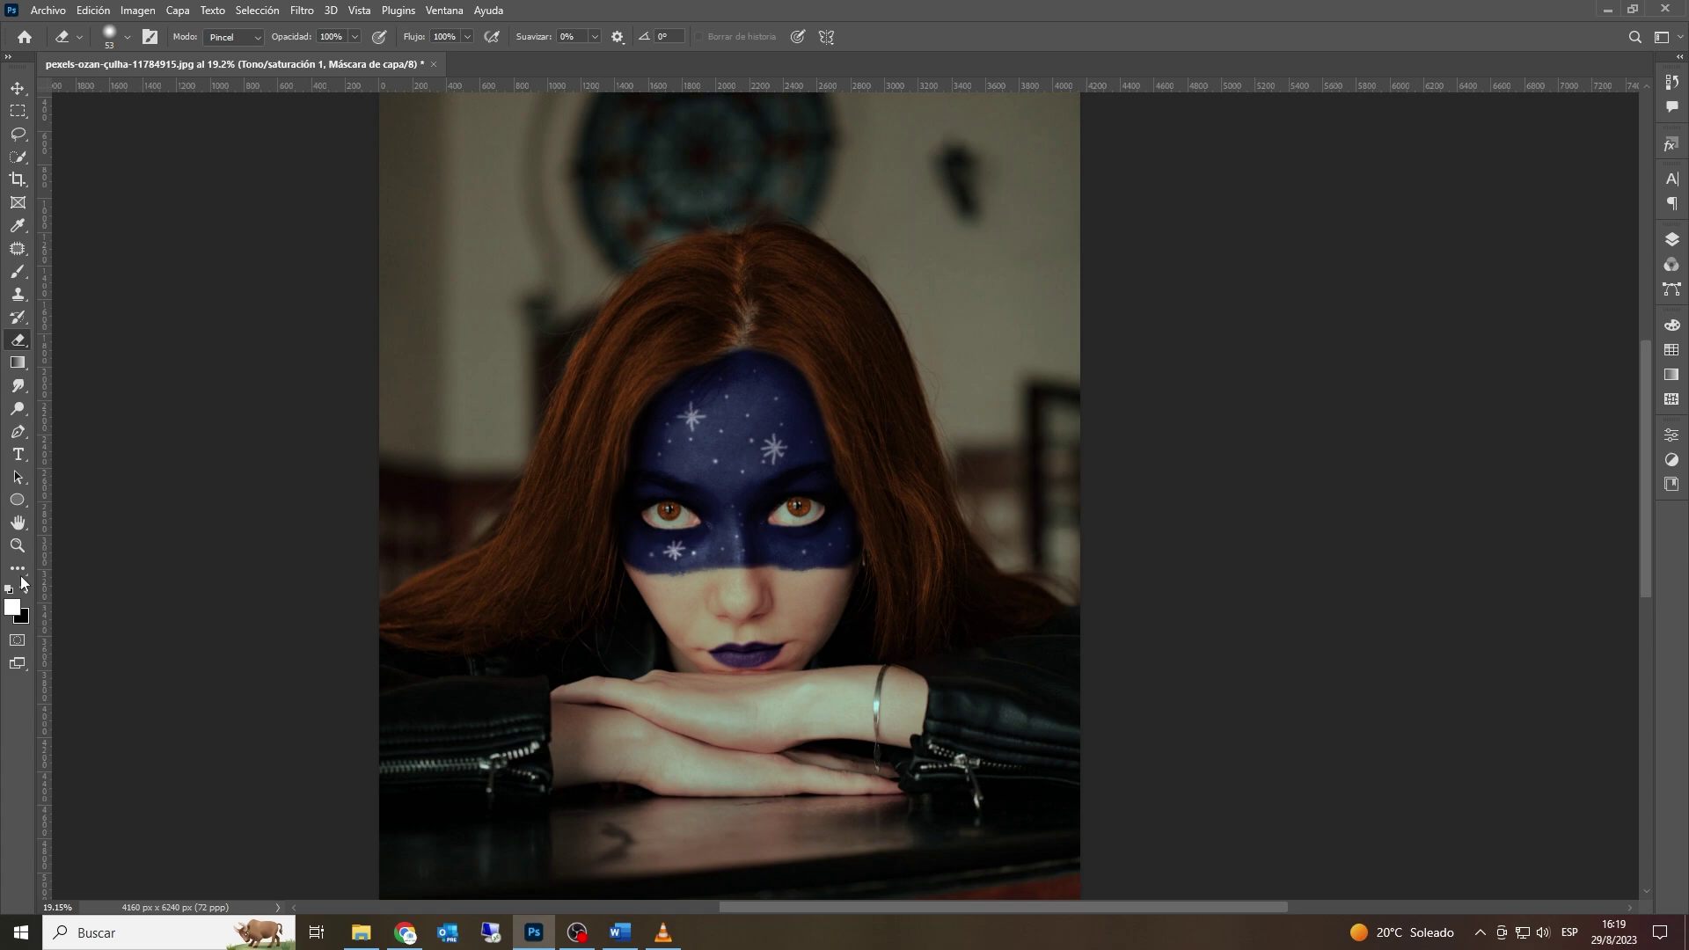
{"action": "left_click", "coordinate": [18, 545]}
{"action": "right_click", "coordinate": [688, 483]}
{"action": "left_click", "coordinate": [712, 487]}
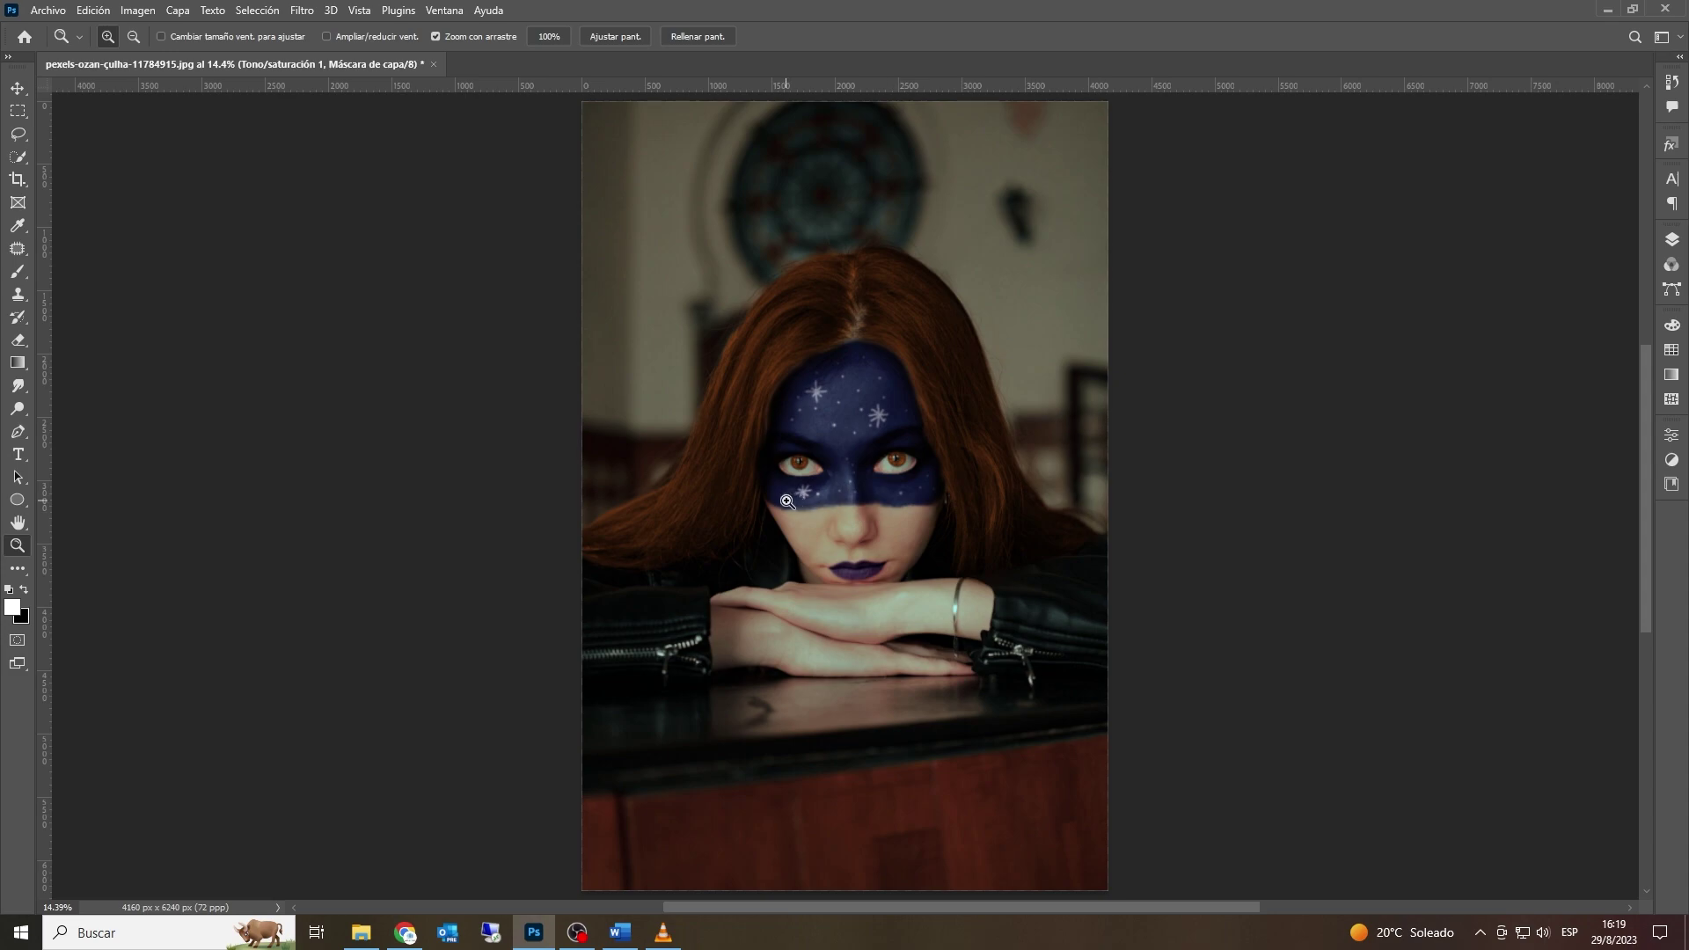
{"action": "left_click", "coordinate": [18, 89]}
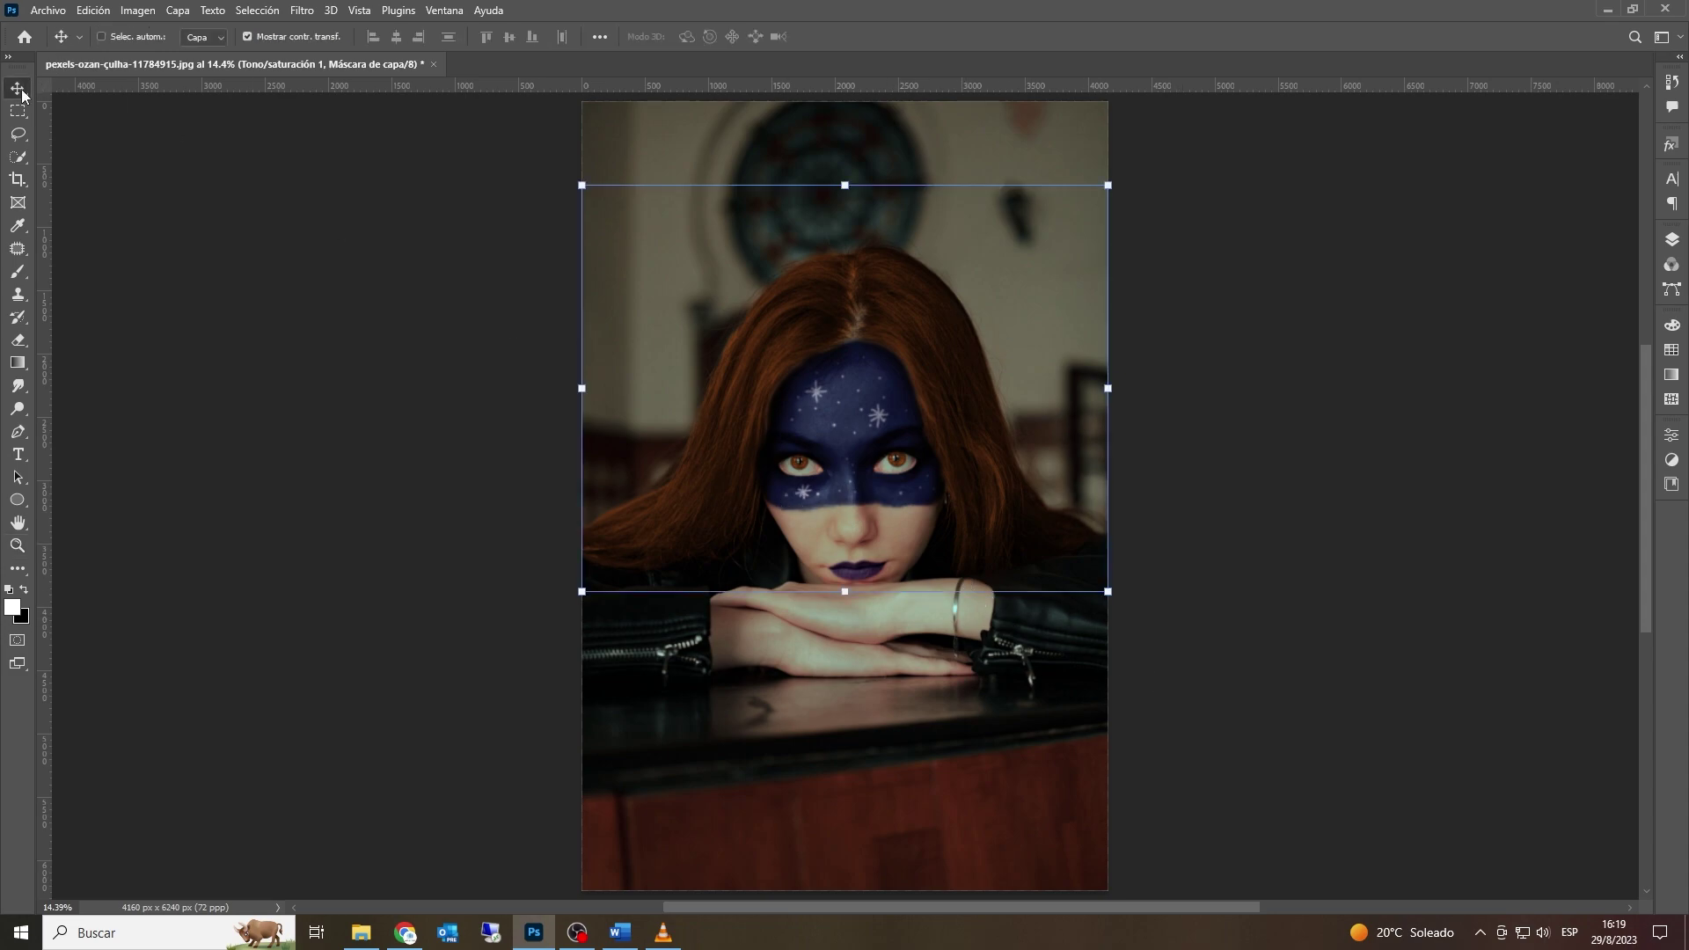
{"action": "key", "text": "m"}
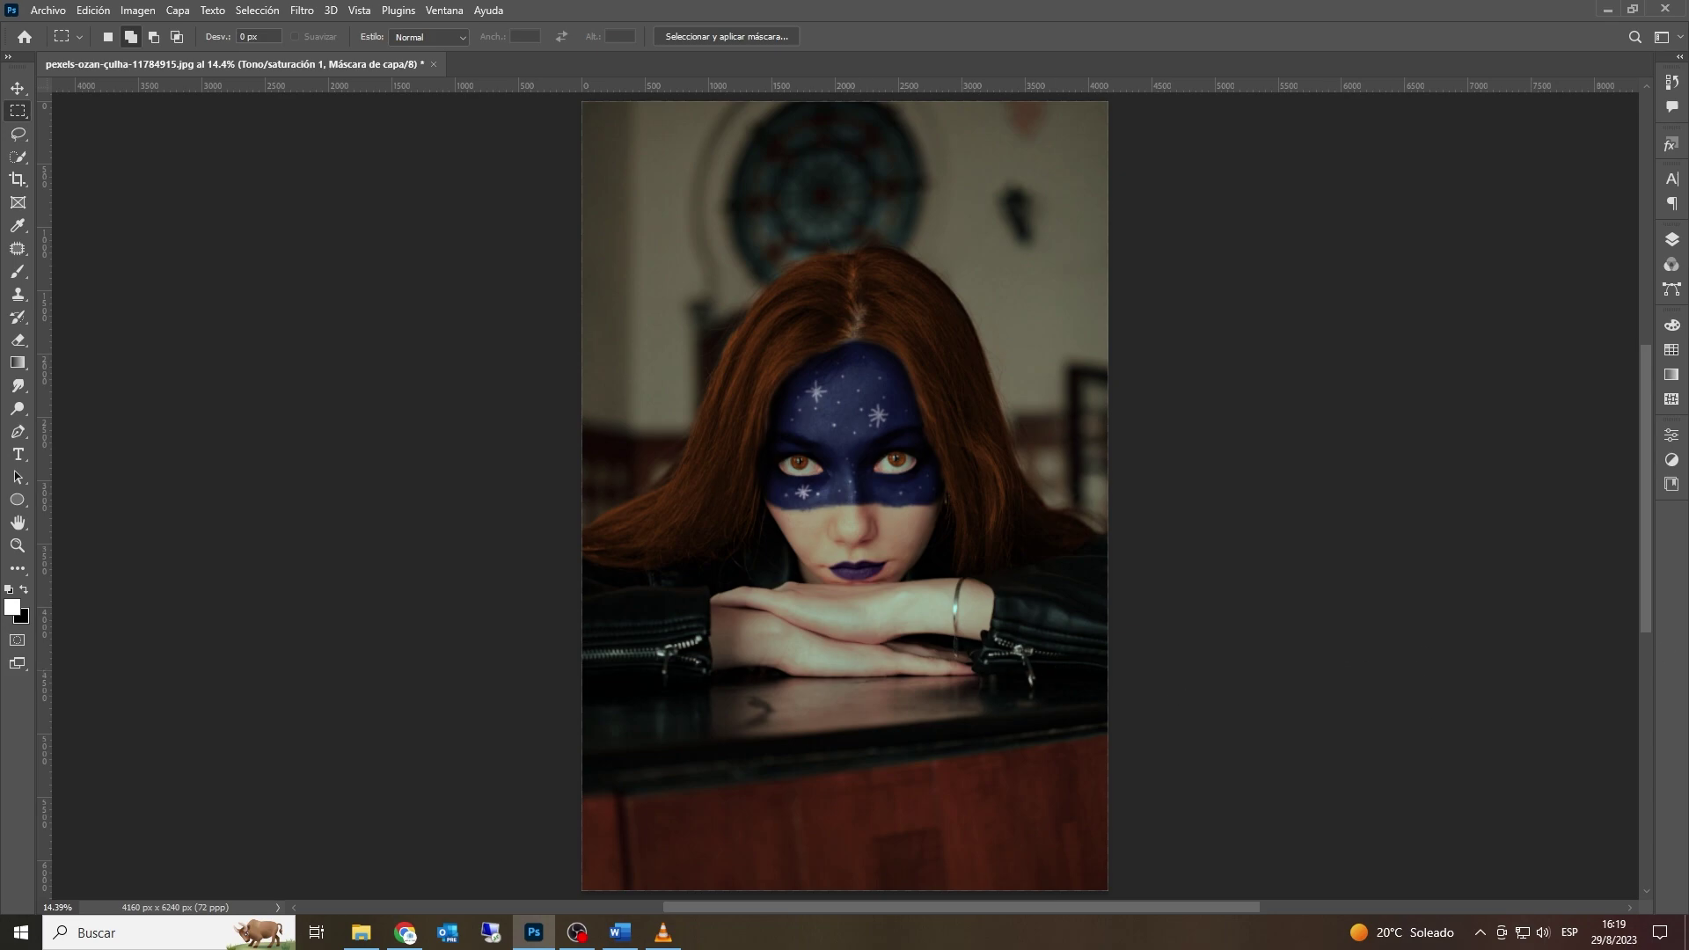
{"action": "key", "text": "alt+Tab"}
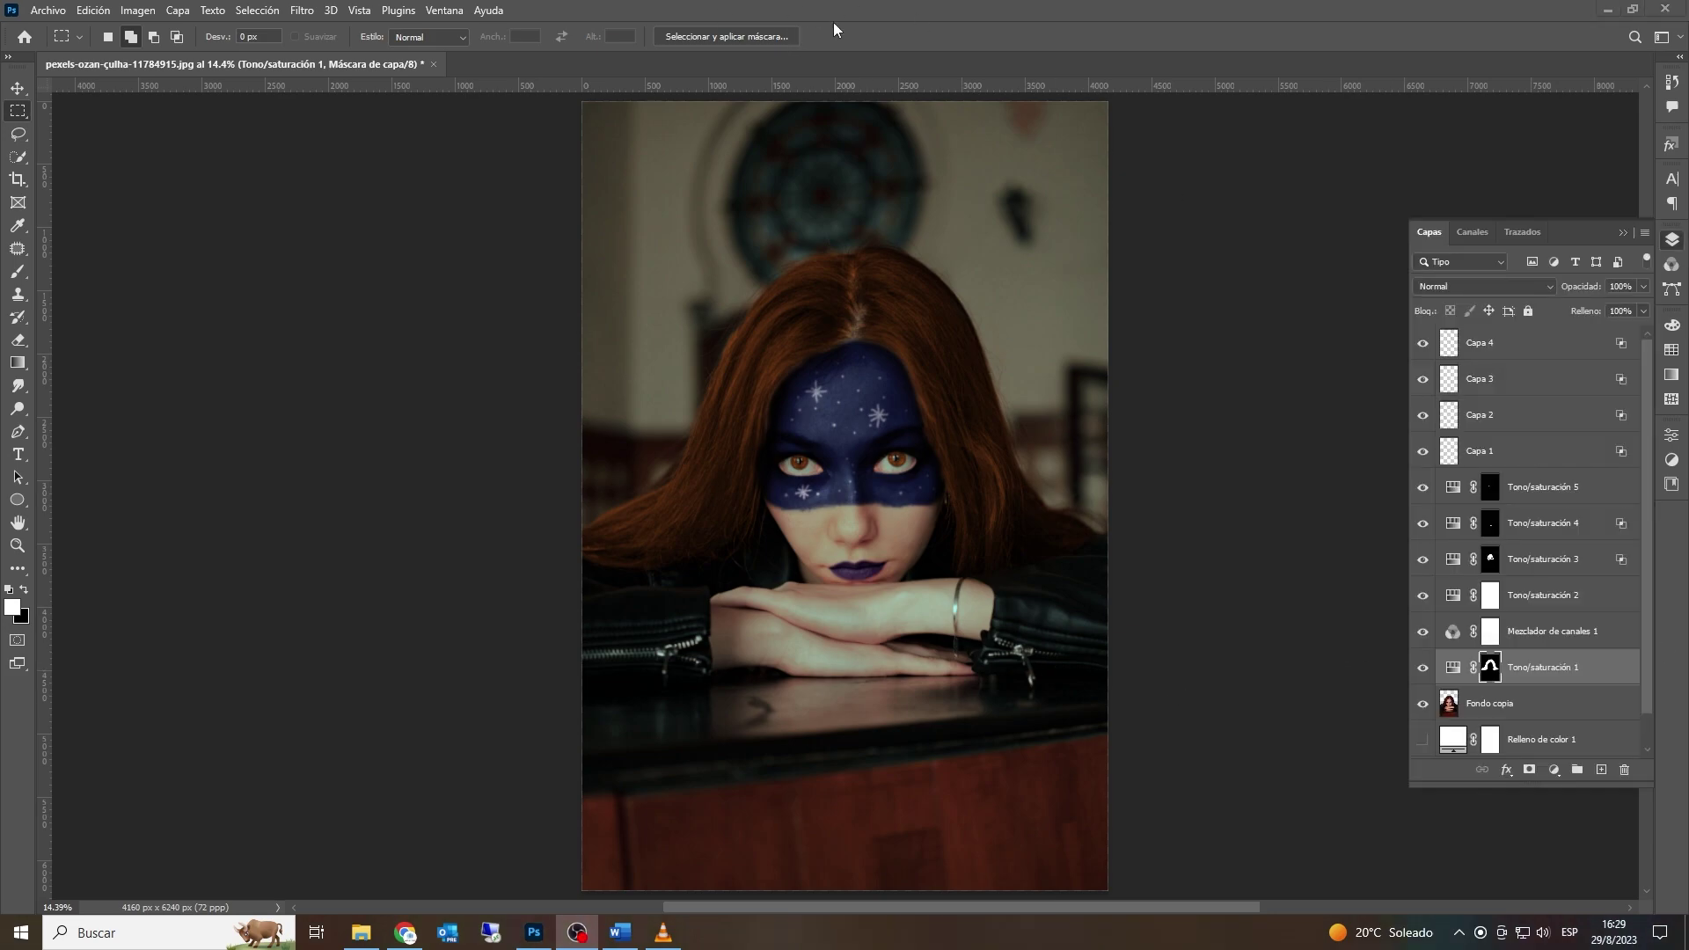
{"action": "key", "text": "alt+Tab"}
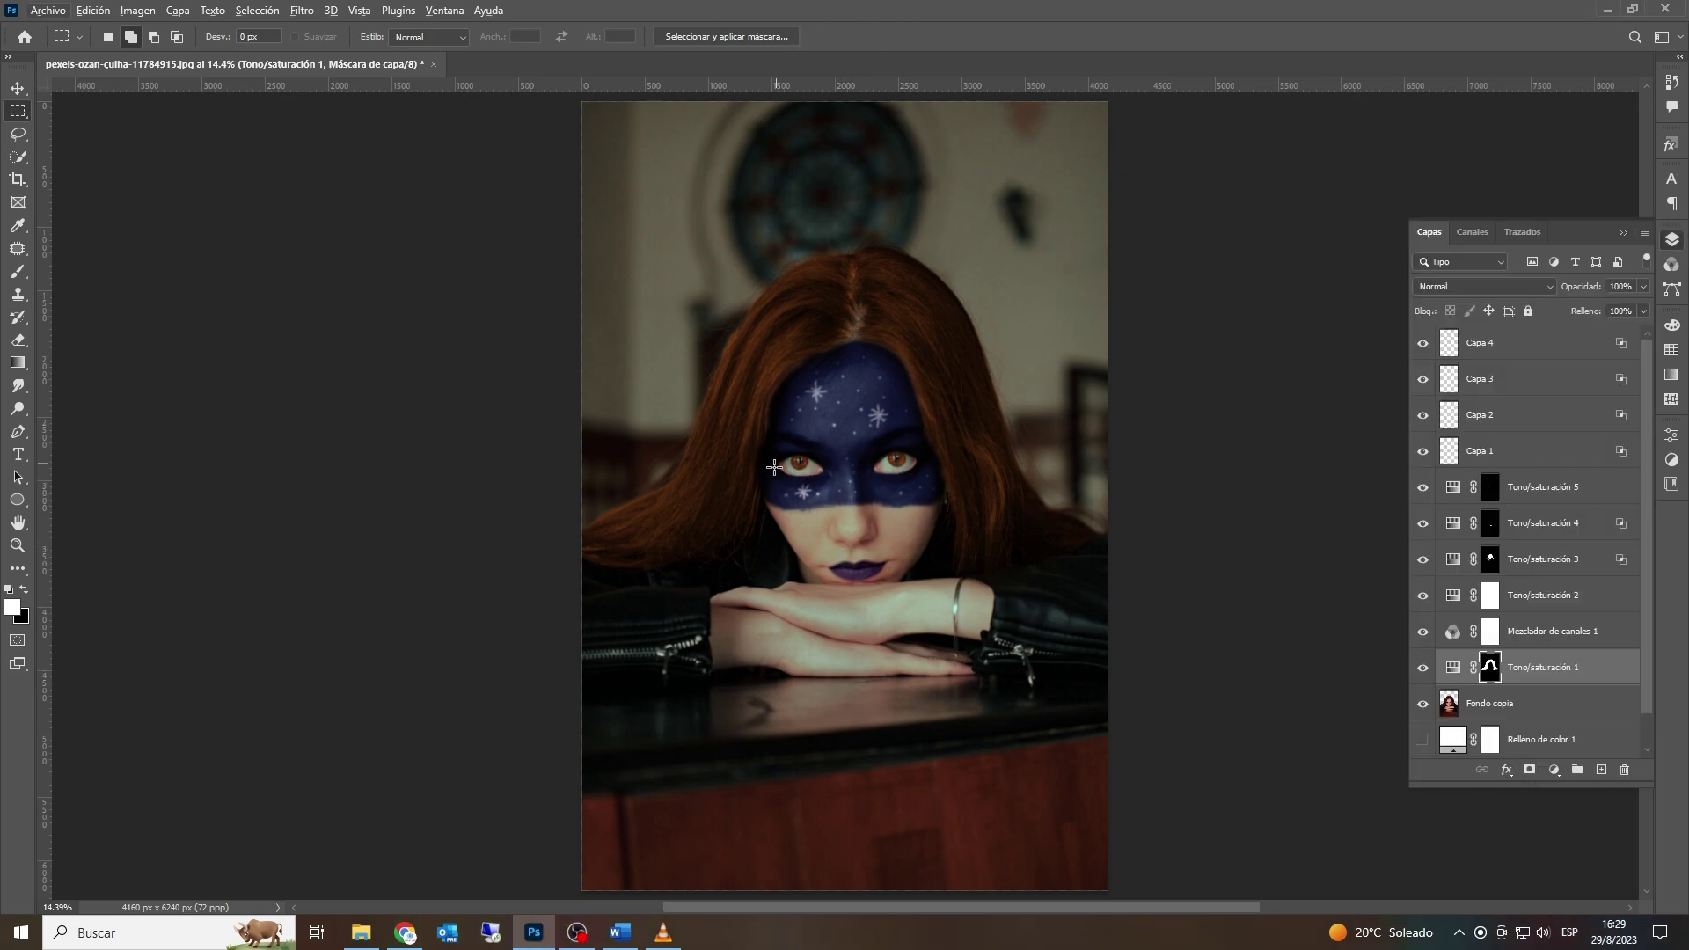
Step: Move the hair layer Tono/saturación 1 directly above Tono/saturación 3 in the layer stack and inspect the portrait
{"action": "left_click_drag", "start_coordinate": [1567, 666], "coordinate": [1527, 551]}
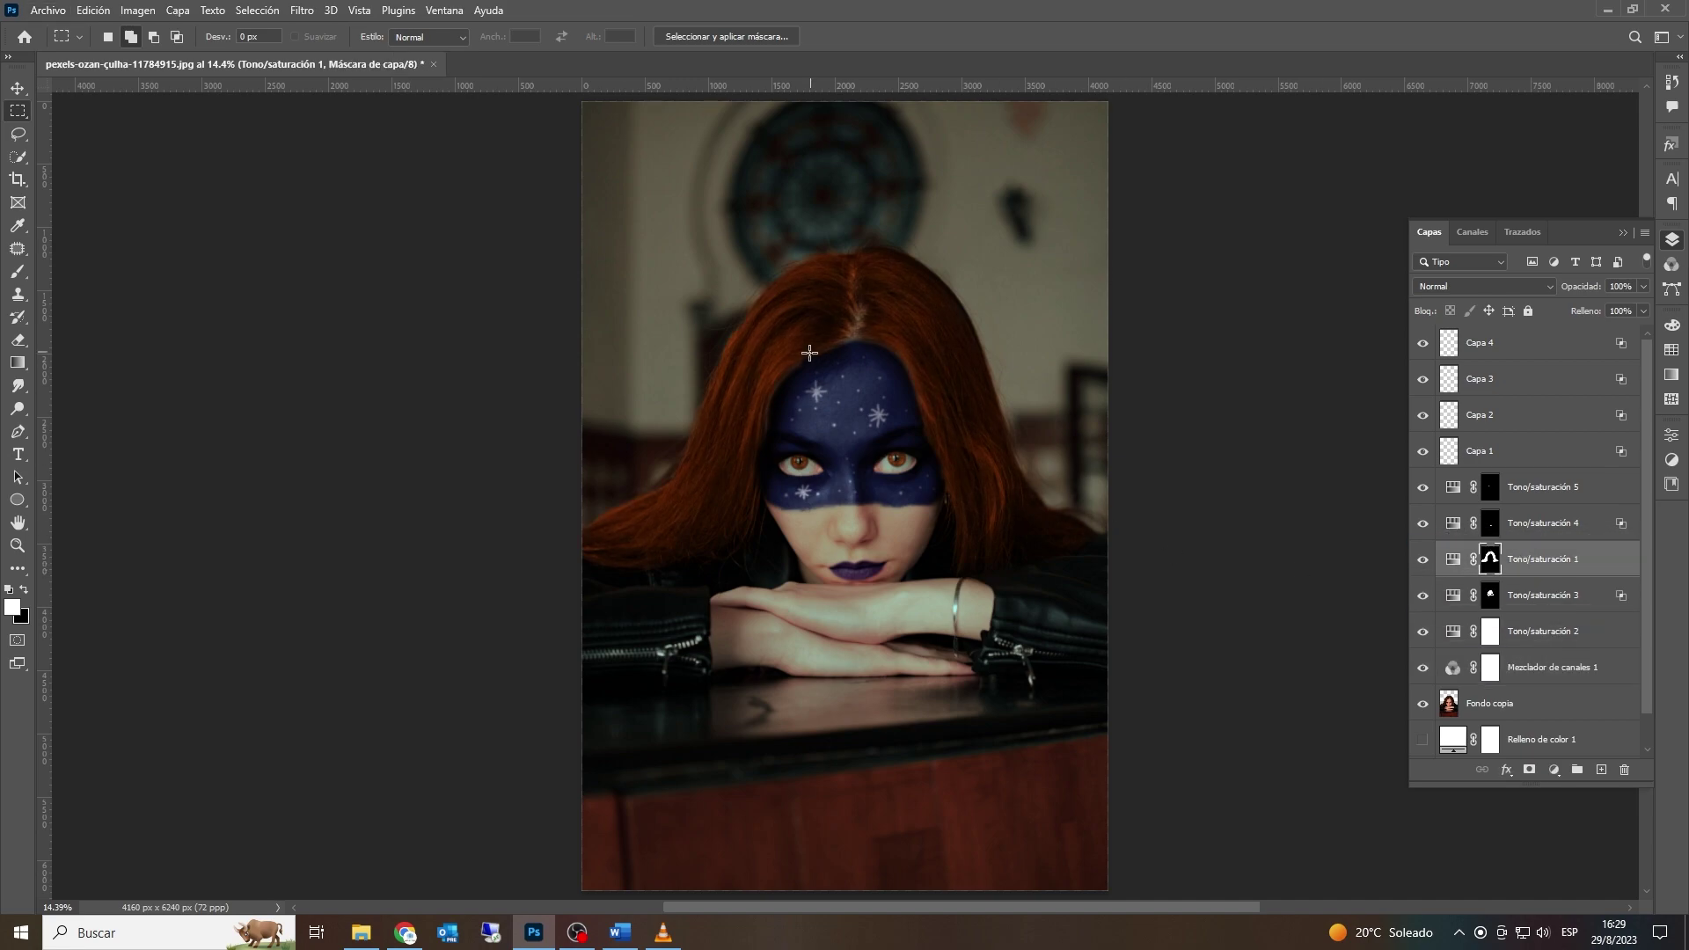
{"action": "left_click", "coordinate": [17, 271]}
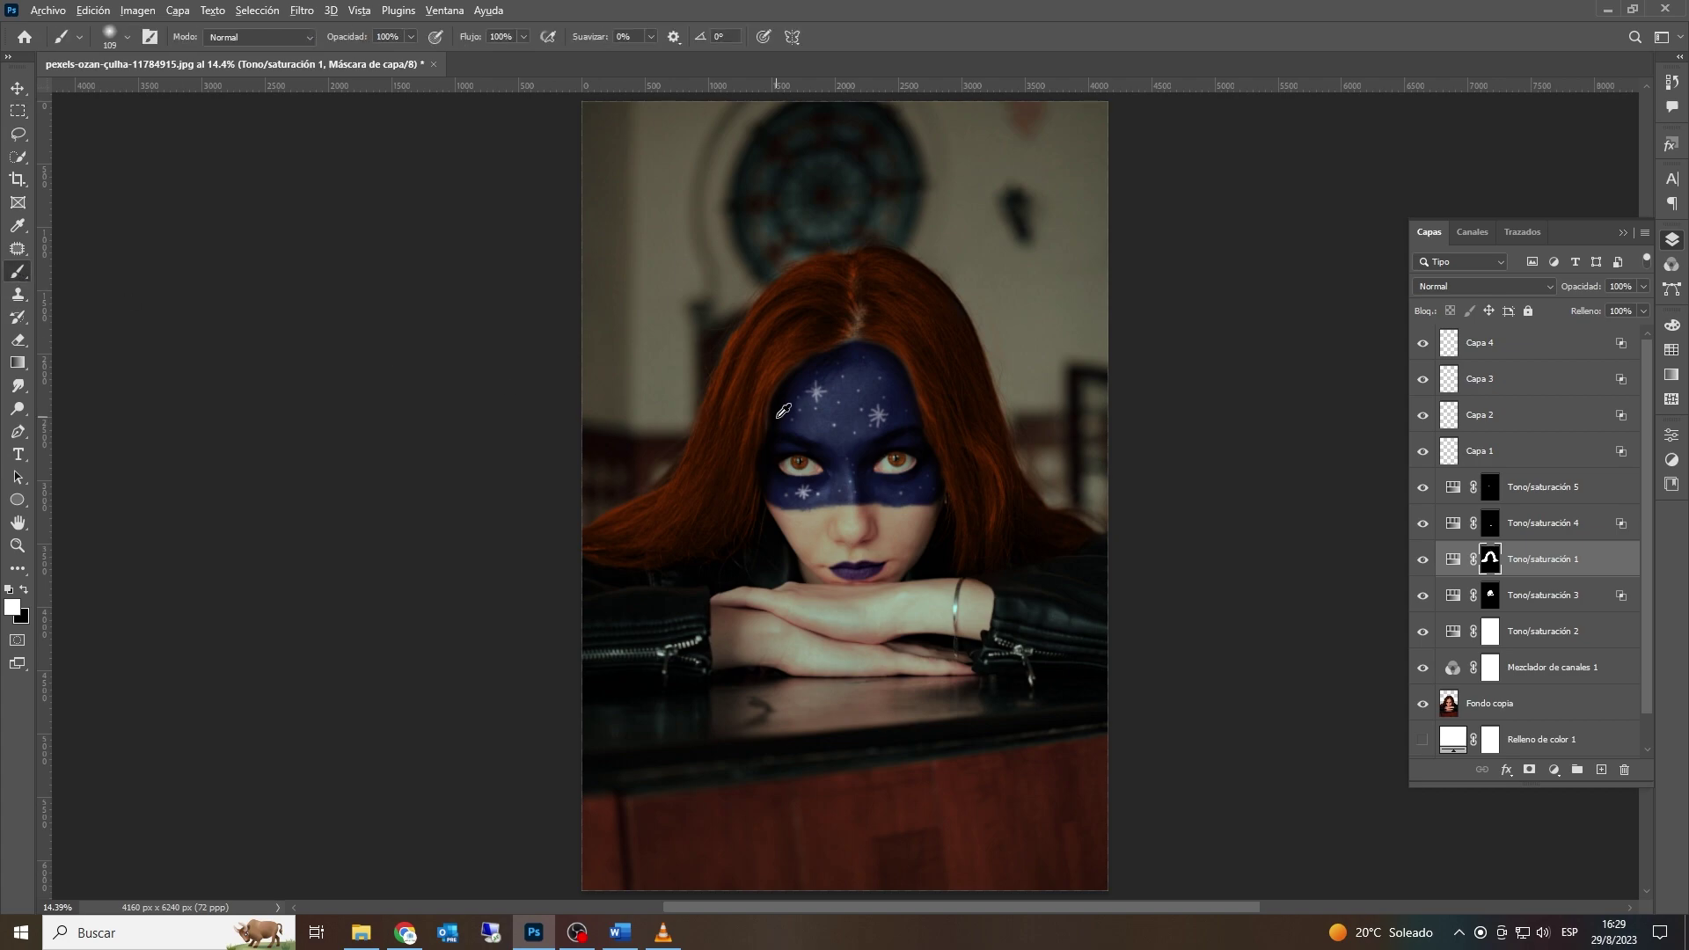
{"action": "scroll", "coordinate": [784, 409], "scroll_direction": "up", "scroll_amount": 3}
{"action": "scroll", "coordinate": [784, 408], "scroll_direction": "up", "scroll_amount": 1}
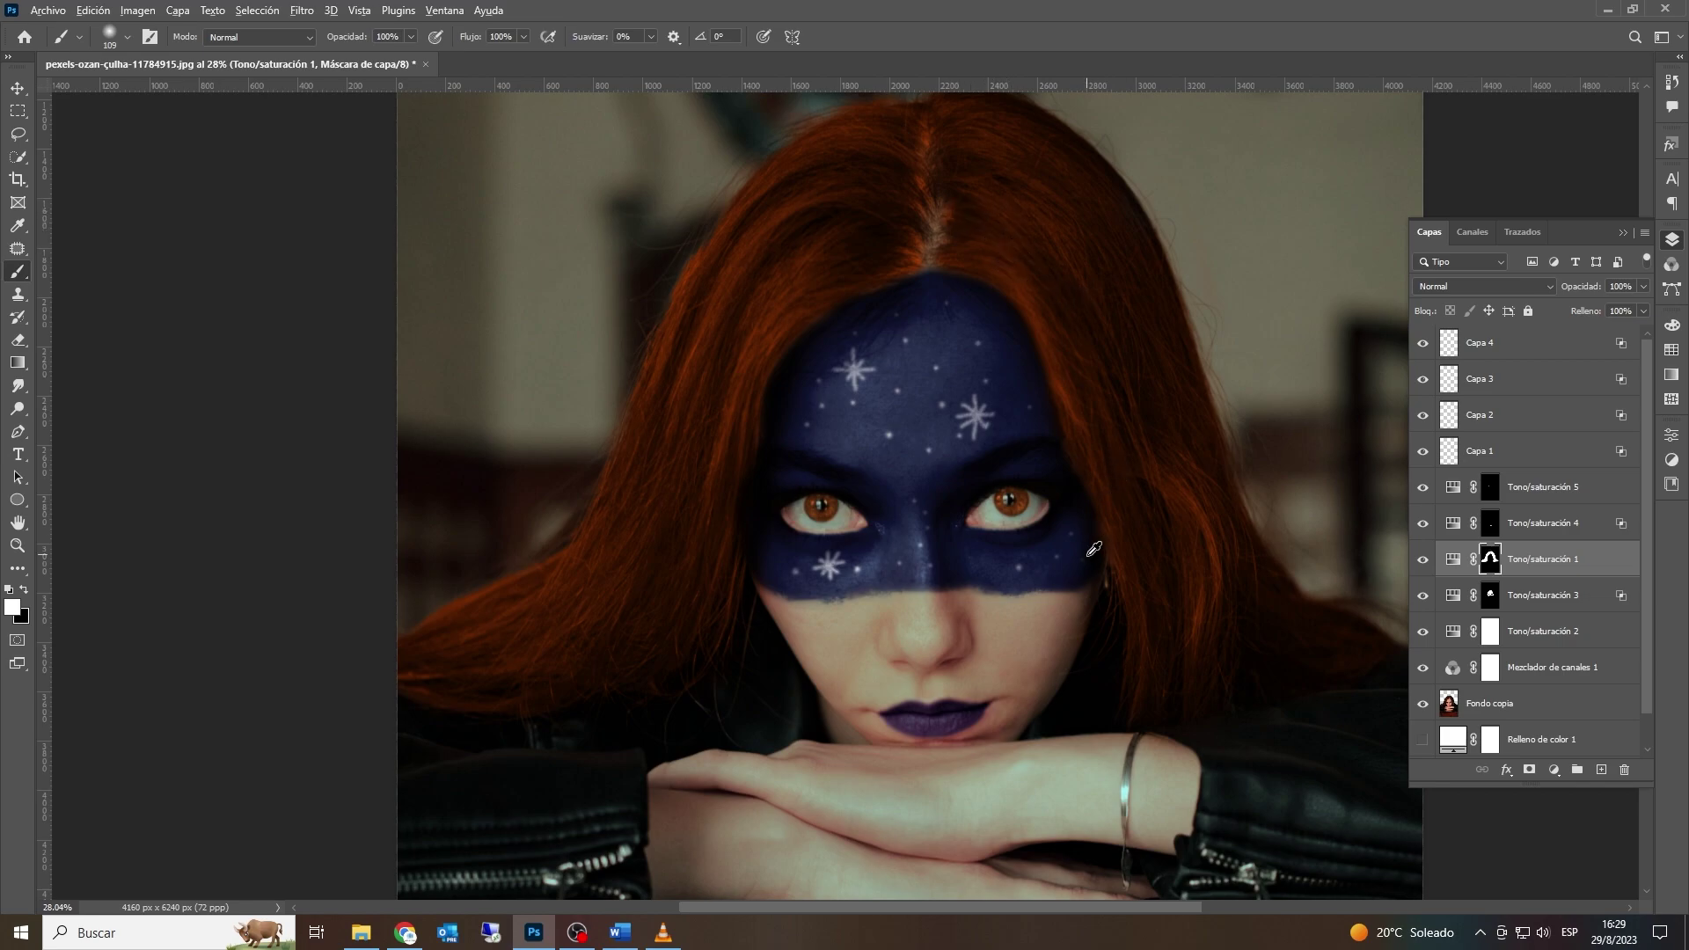
{"action": "scroll", "coordinate": [1093, 549], "scroll_direction": "down", "scroll_amount": 3}
{"action": "scroll", "coordinate": [920, 585], "scroll_direction": "down", "scroll_amount": 2}
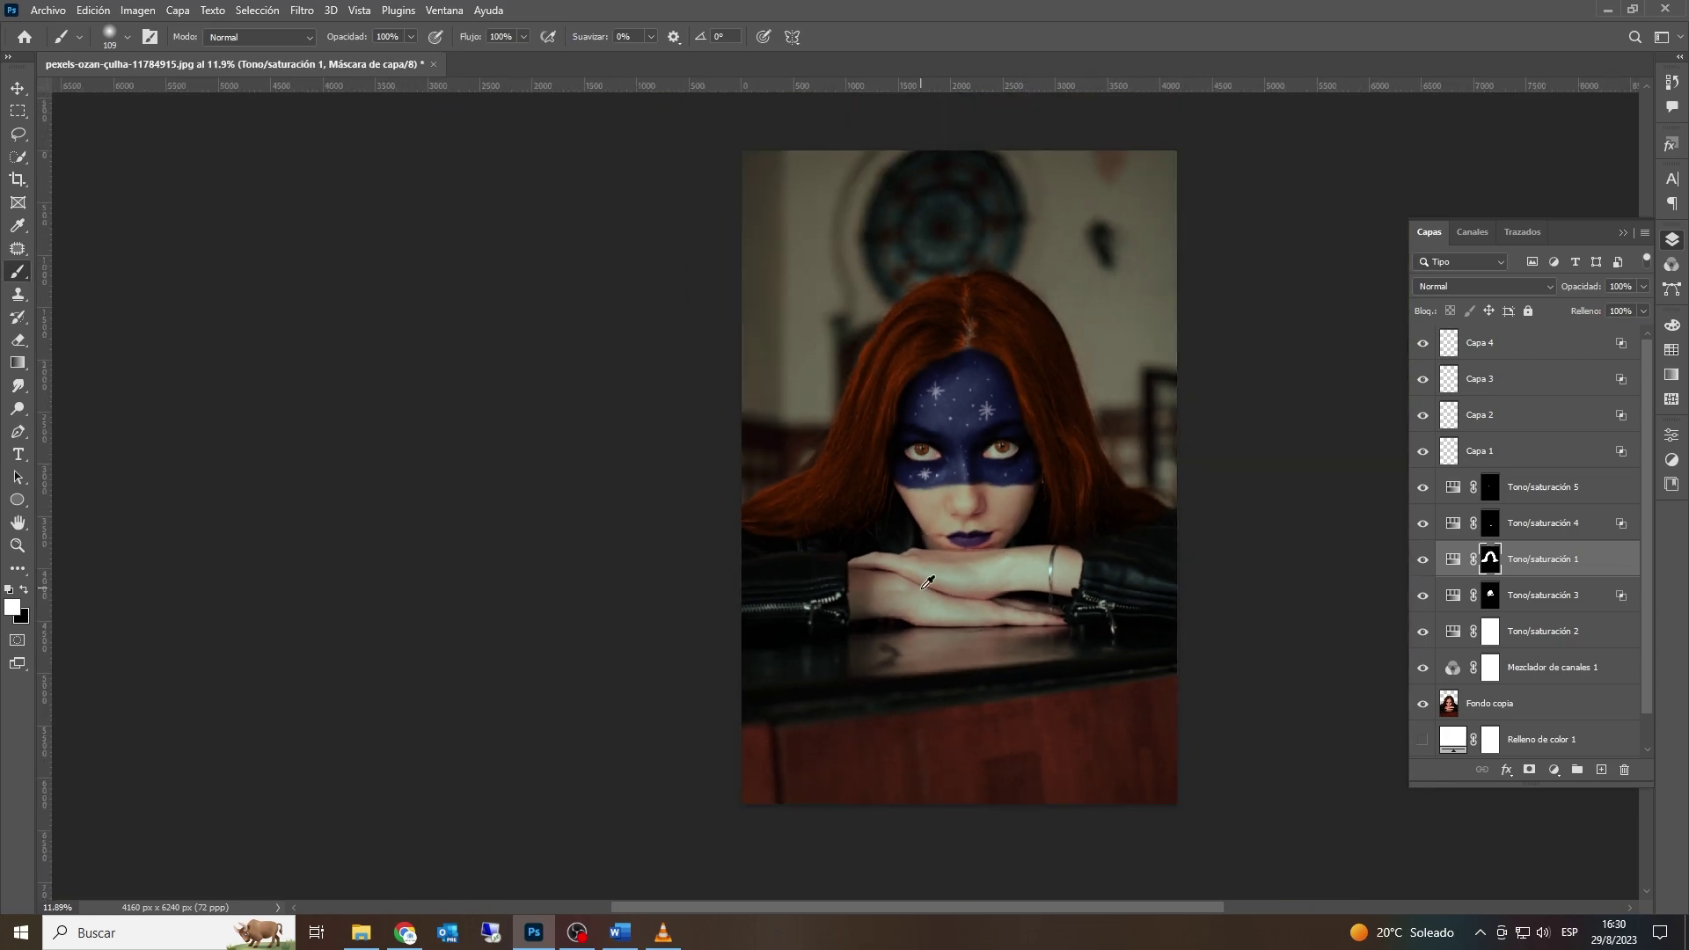
{"action": "scroll", "coordinate": [1031, 558], "scroll_direction": "up", "scroll_amount": 3}
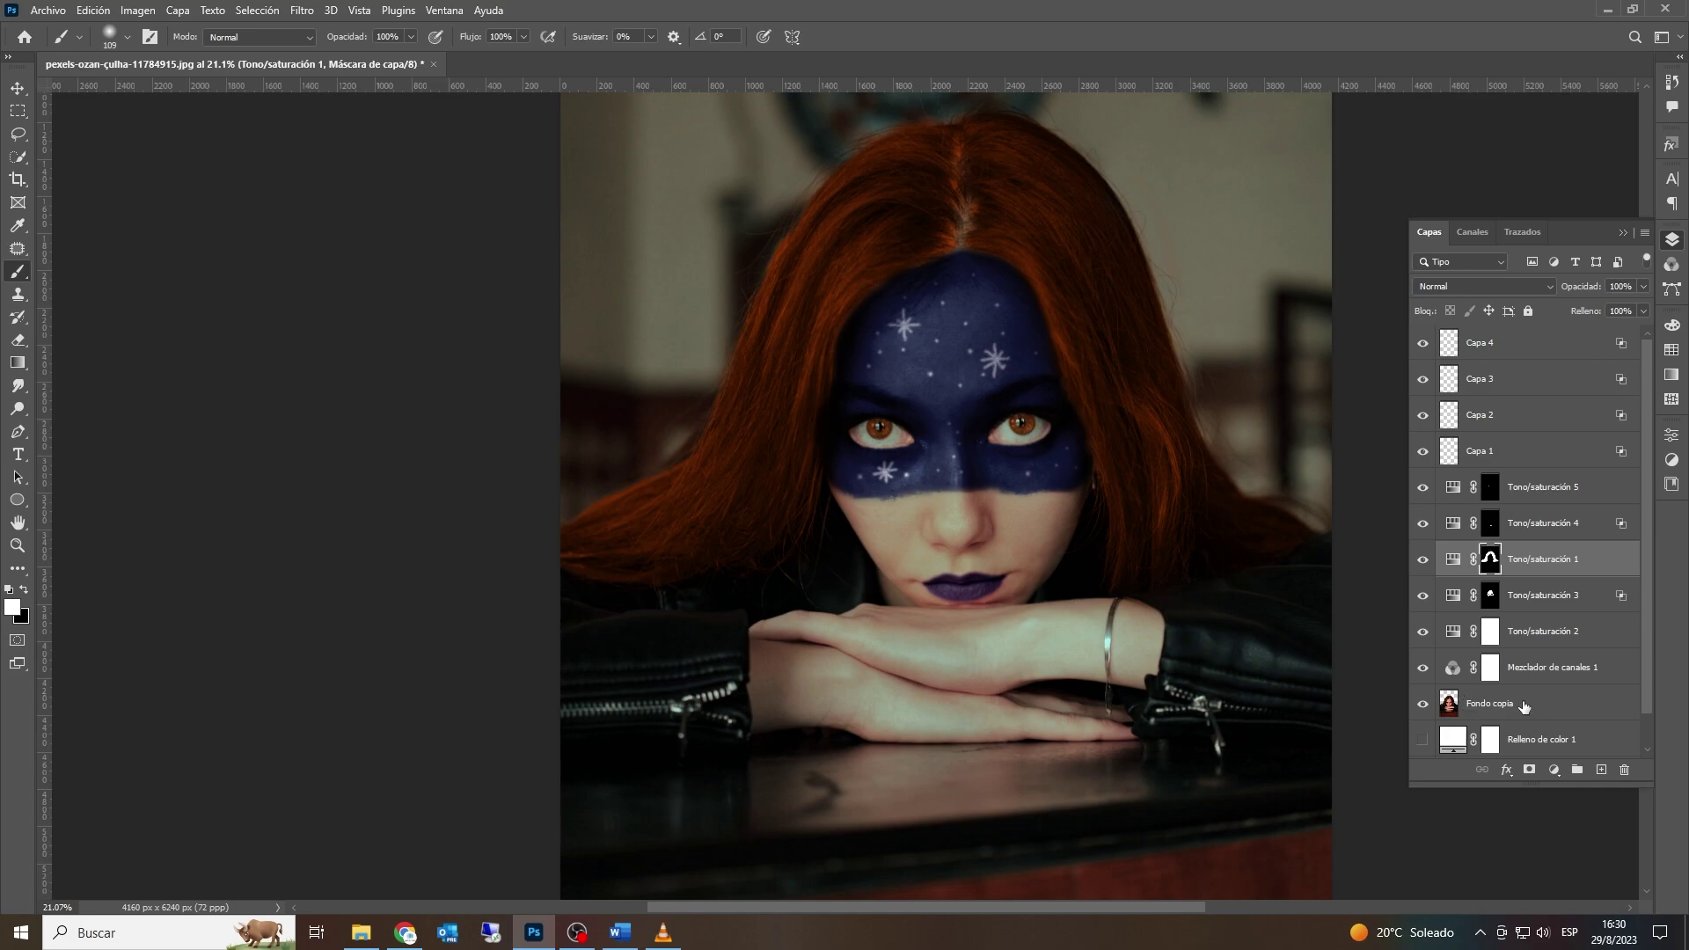
Step: Duplicate the Fondo copia layer and place the copy at the very top of the layer stack
{"action": "left_click", "coordinate": [1550, 705]}
{"action": "right_click", "coordinate": [1551, 709]}
{"action": "left_click", "coordinate": [1337, 241]}
{"action": "left_click", "coordinate": [1004, 259]}
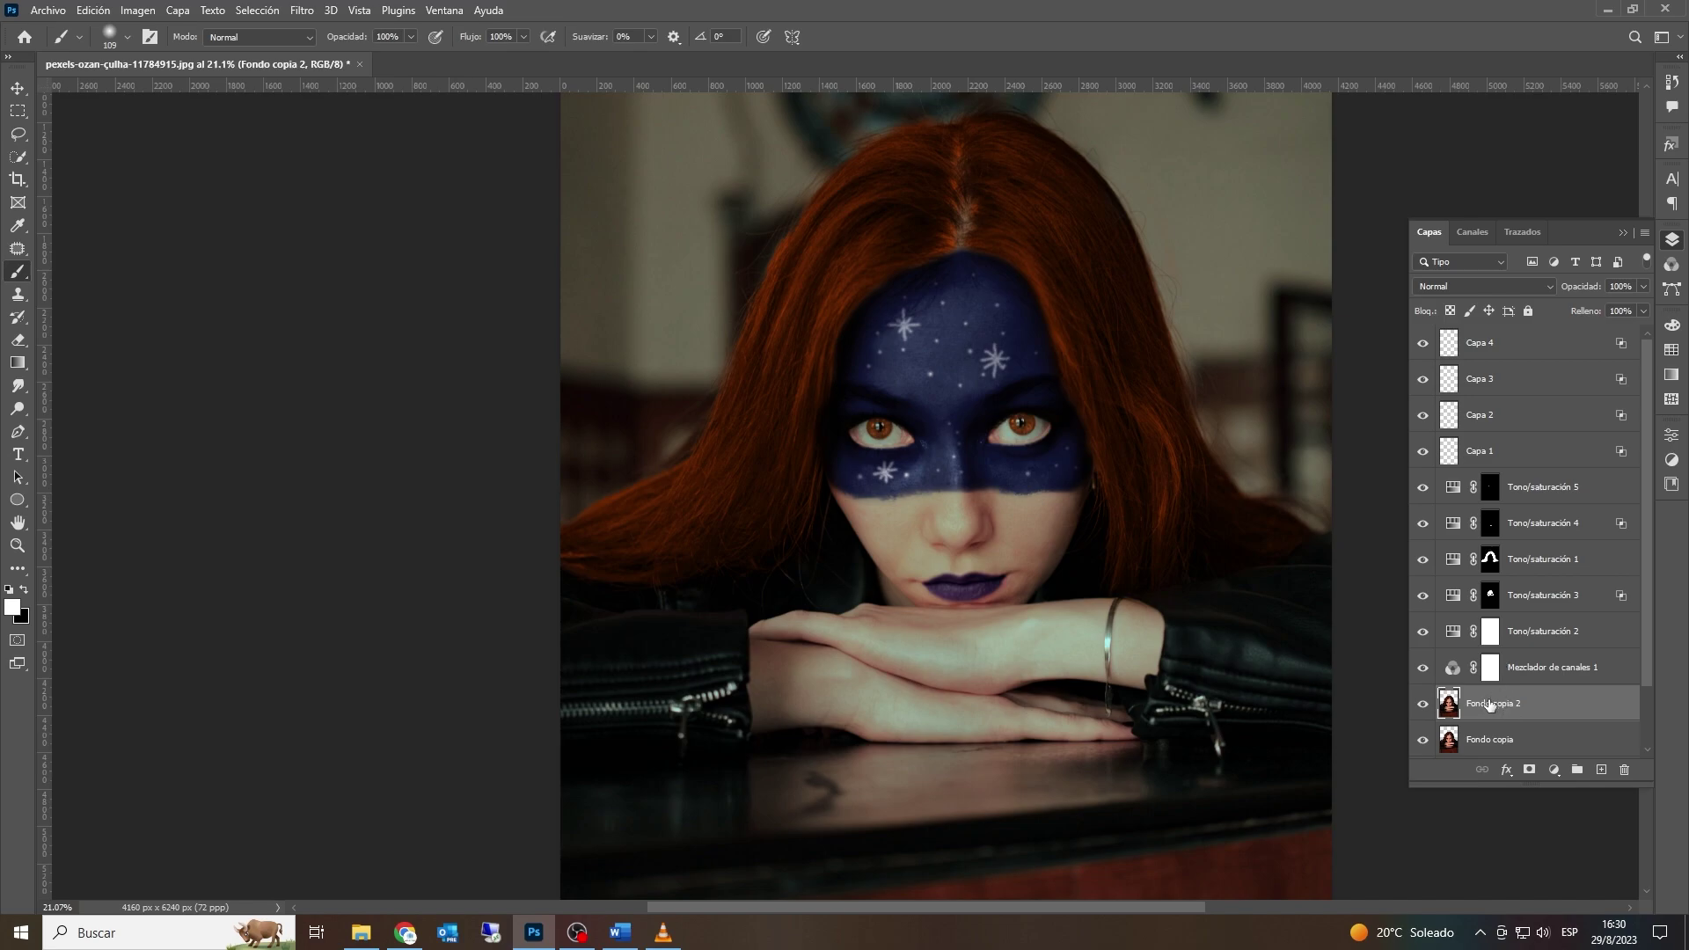
{"action": "left_click_drag", "start_coordinate": [1490, 705], "coordinate": [1492, 330]}
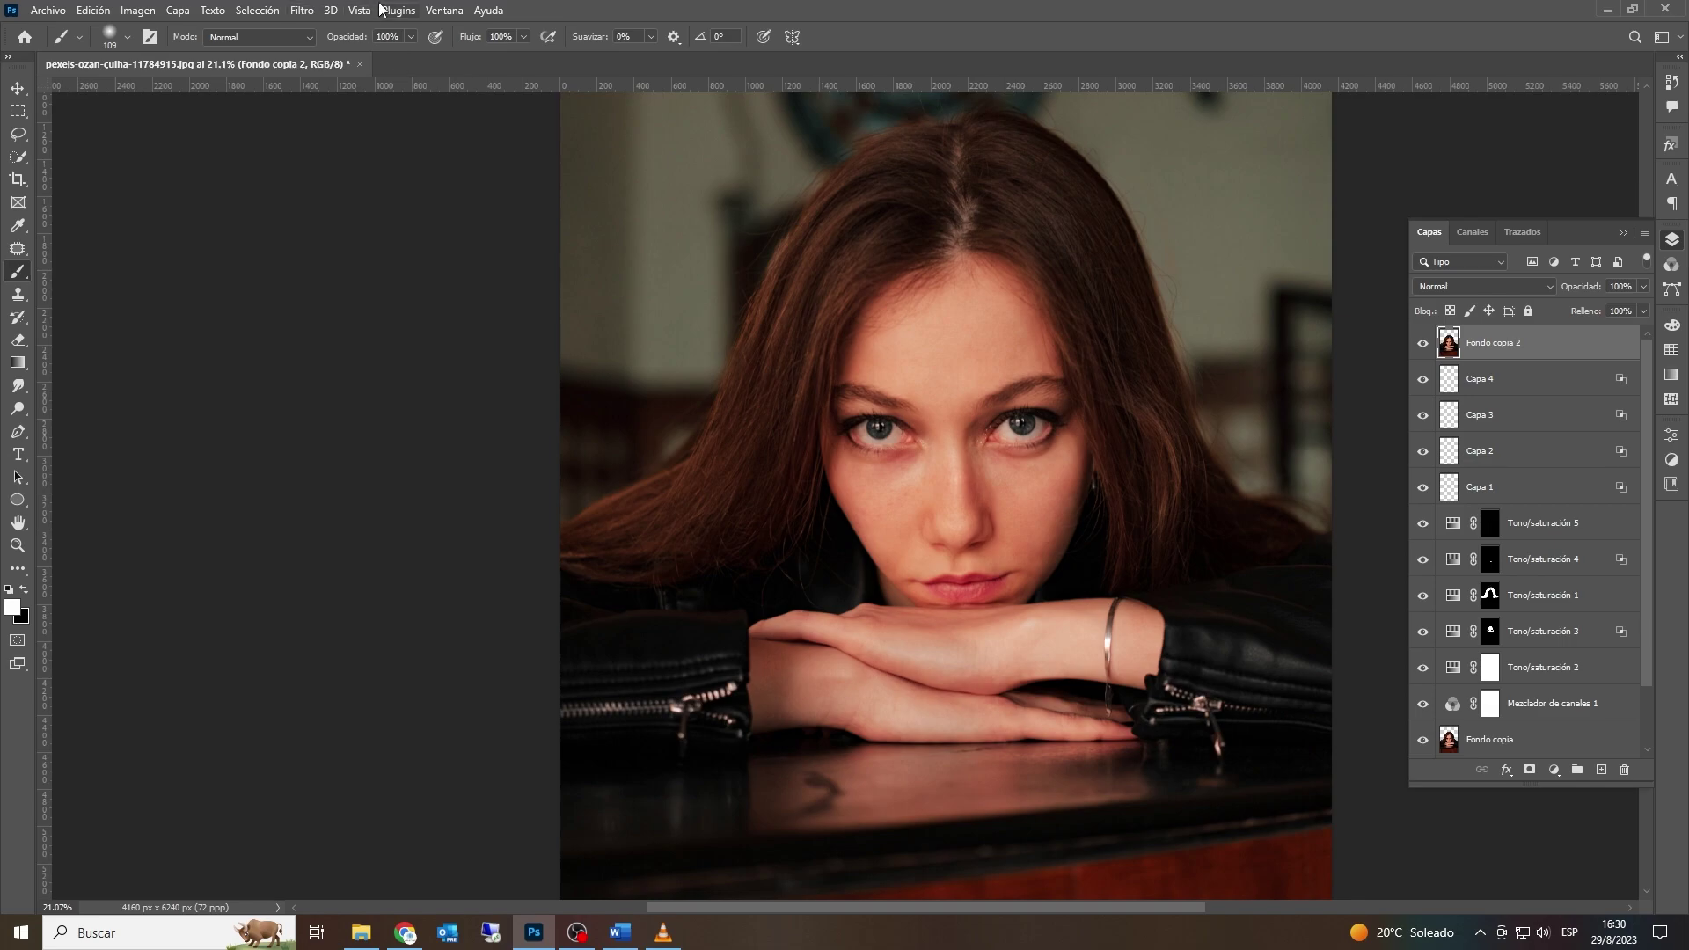
Step: Apply a High Pass filter with a radius of 2.0 pixels to the duplicated portrait layer
{"action": "left_click", "coordinate": [301, 10]}
{"action": "mouse_move", "coordinate": [351, 390]}
{"action": "left_click", "coordinate": [582, 470]}
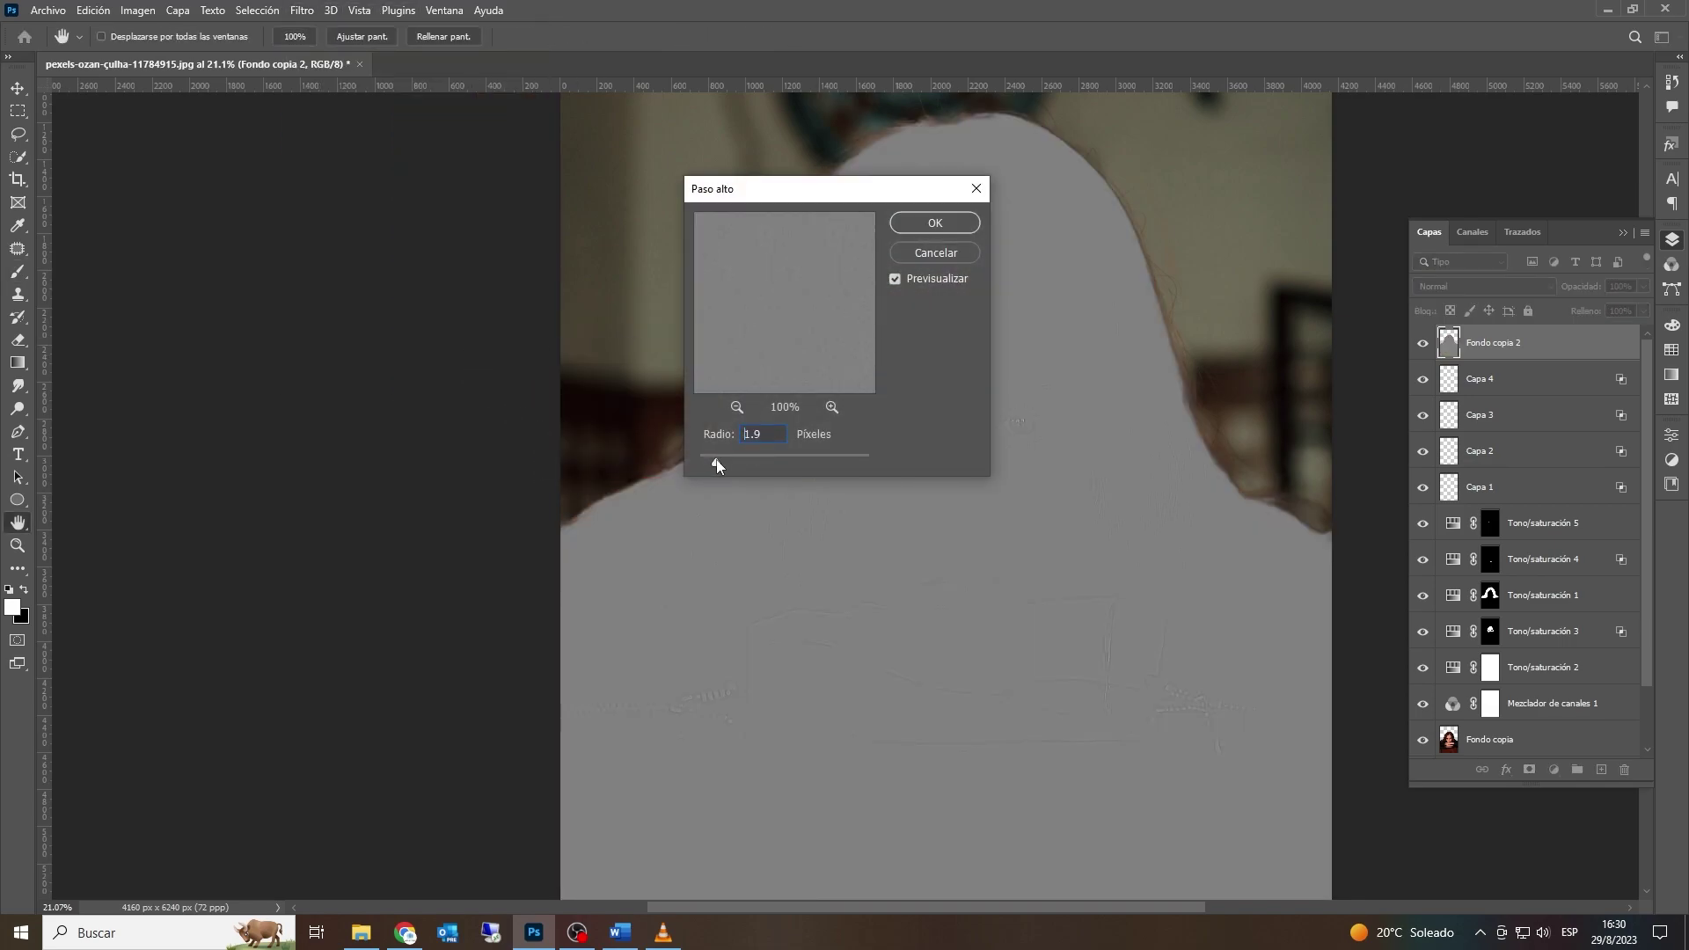
{"action": "left_click_drag", "start_coordinate": [714, 460], "coordinate": [717, 461]}
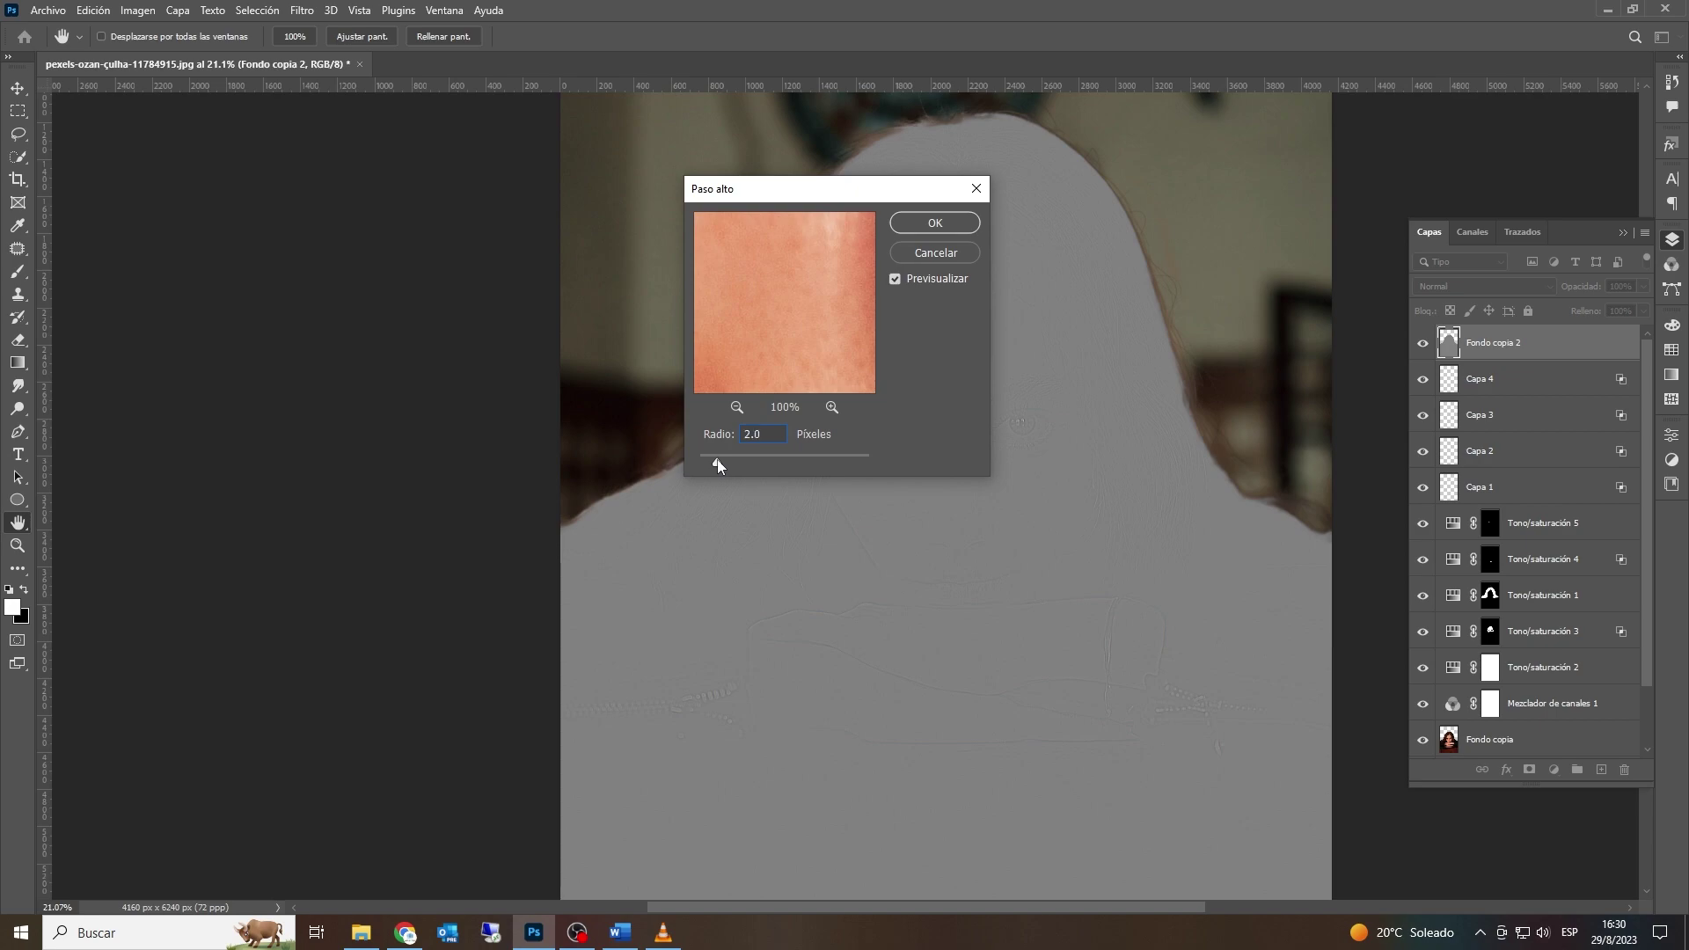
{"action": "left_click", "coordinate": [935, 222]}
Step: Set the High Pass layer's blend mode to Luz lineal to sharpen the portrait
{"action": "key", "text": "b"}
{"action": "left_click", "coordinate": [1484, 286]}
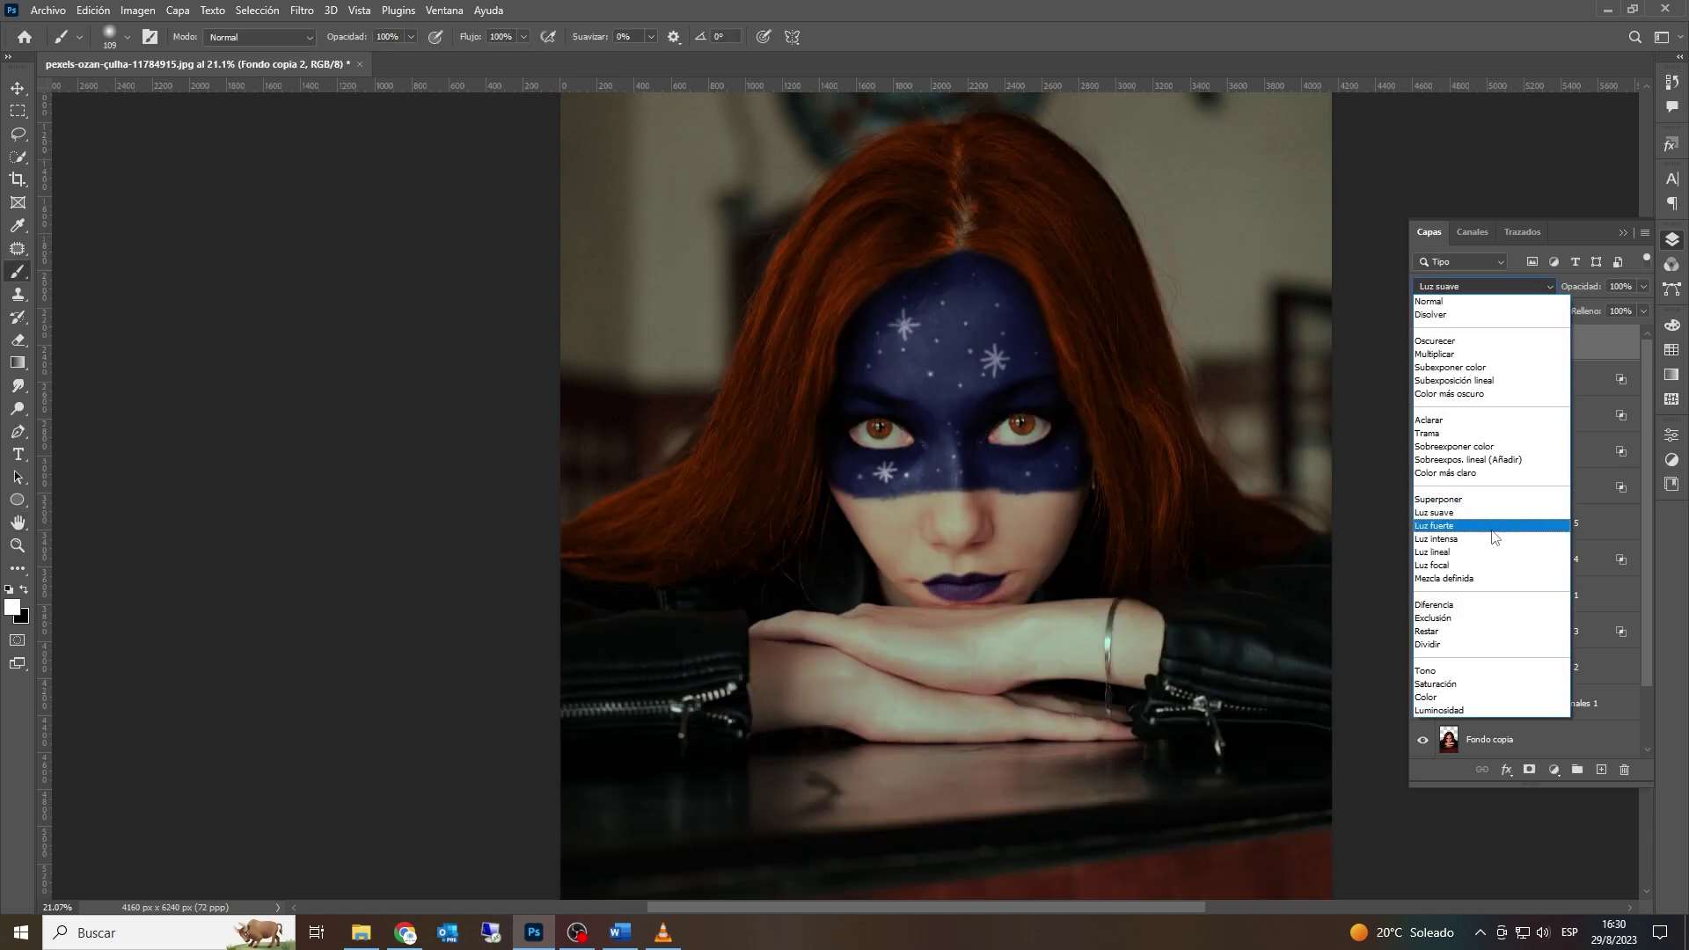
{"action": "left_click", "coordinate": [1452, 553]}
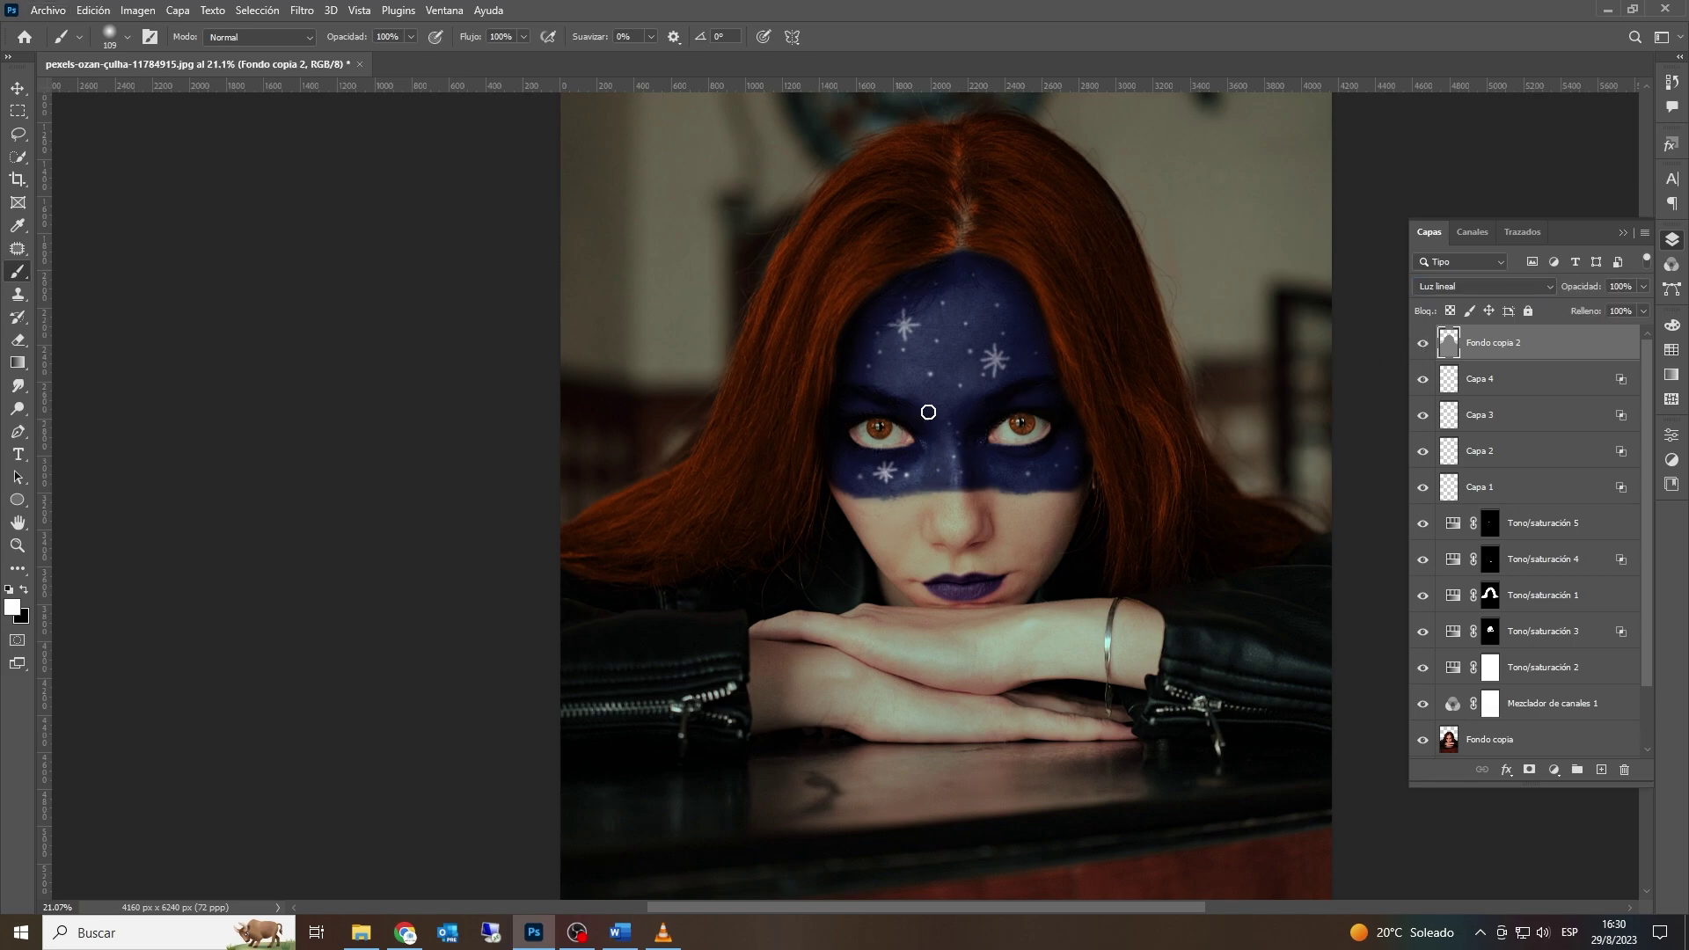
Step: Delete the Fondo copia 2 layer and stamp all visible layers into a new layer at the top of the stack
{"action": "left_click", "coordinate": [1625, 770]}
{"action": "key", "text": "Return"}
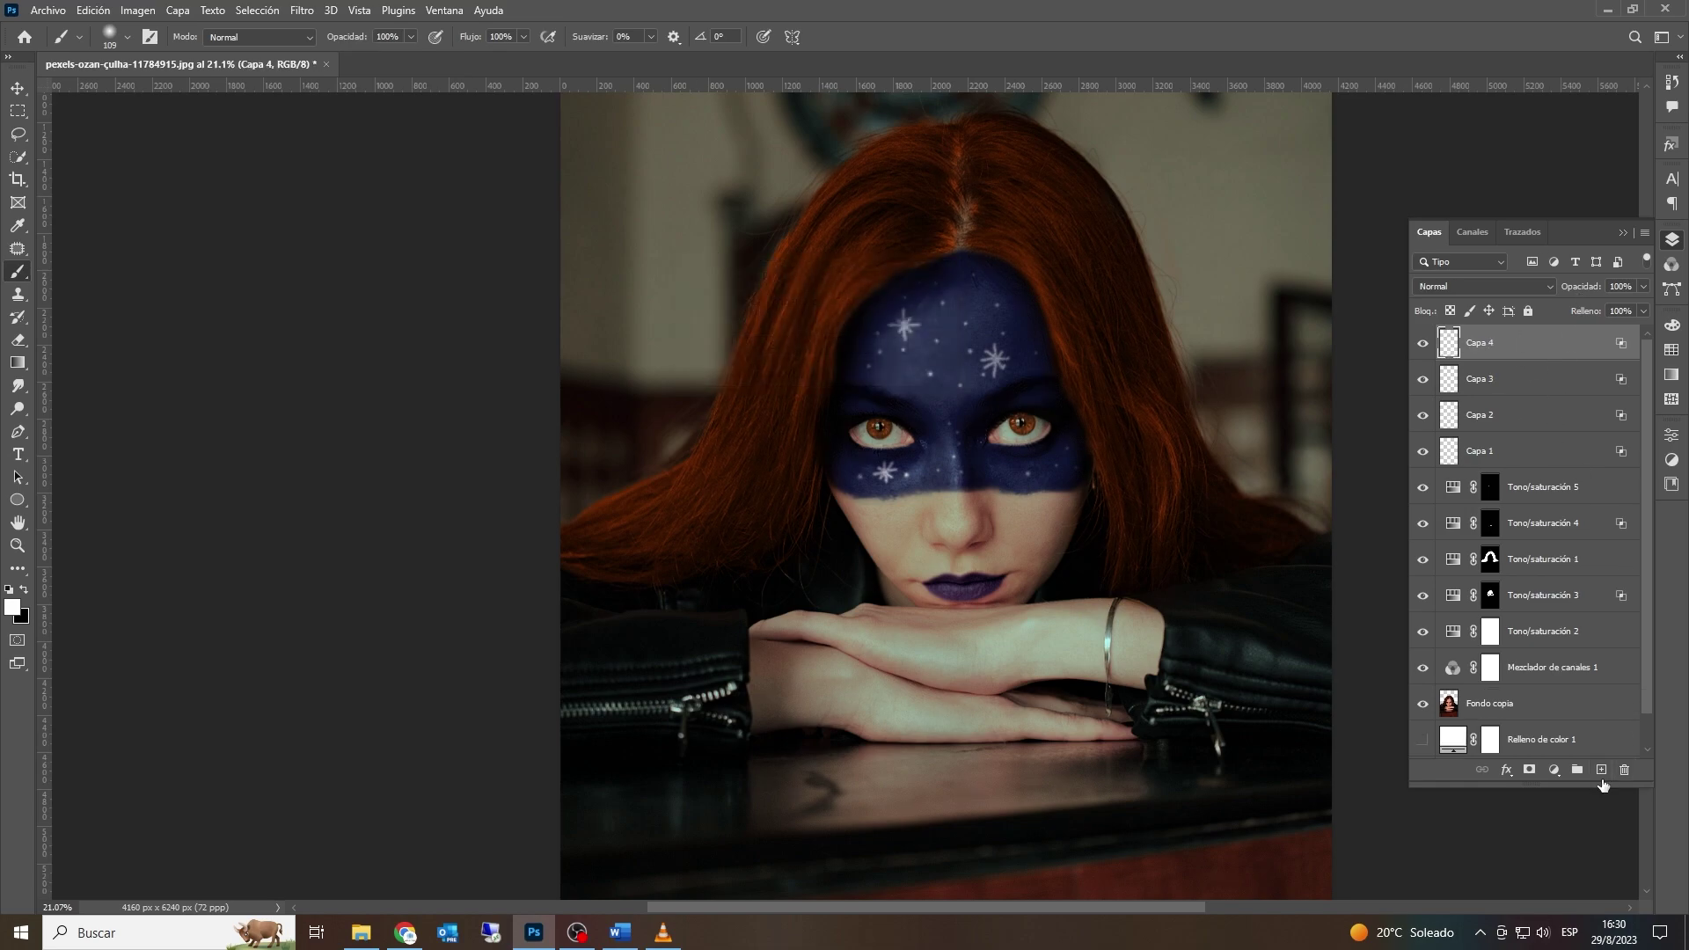
{"action": "left_click", "coordinate": [1601, 771]}
{"action": "key", "text": "ctrl+shift+alt+e"}
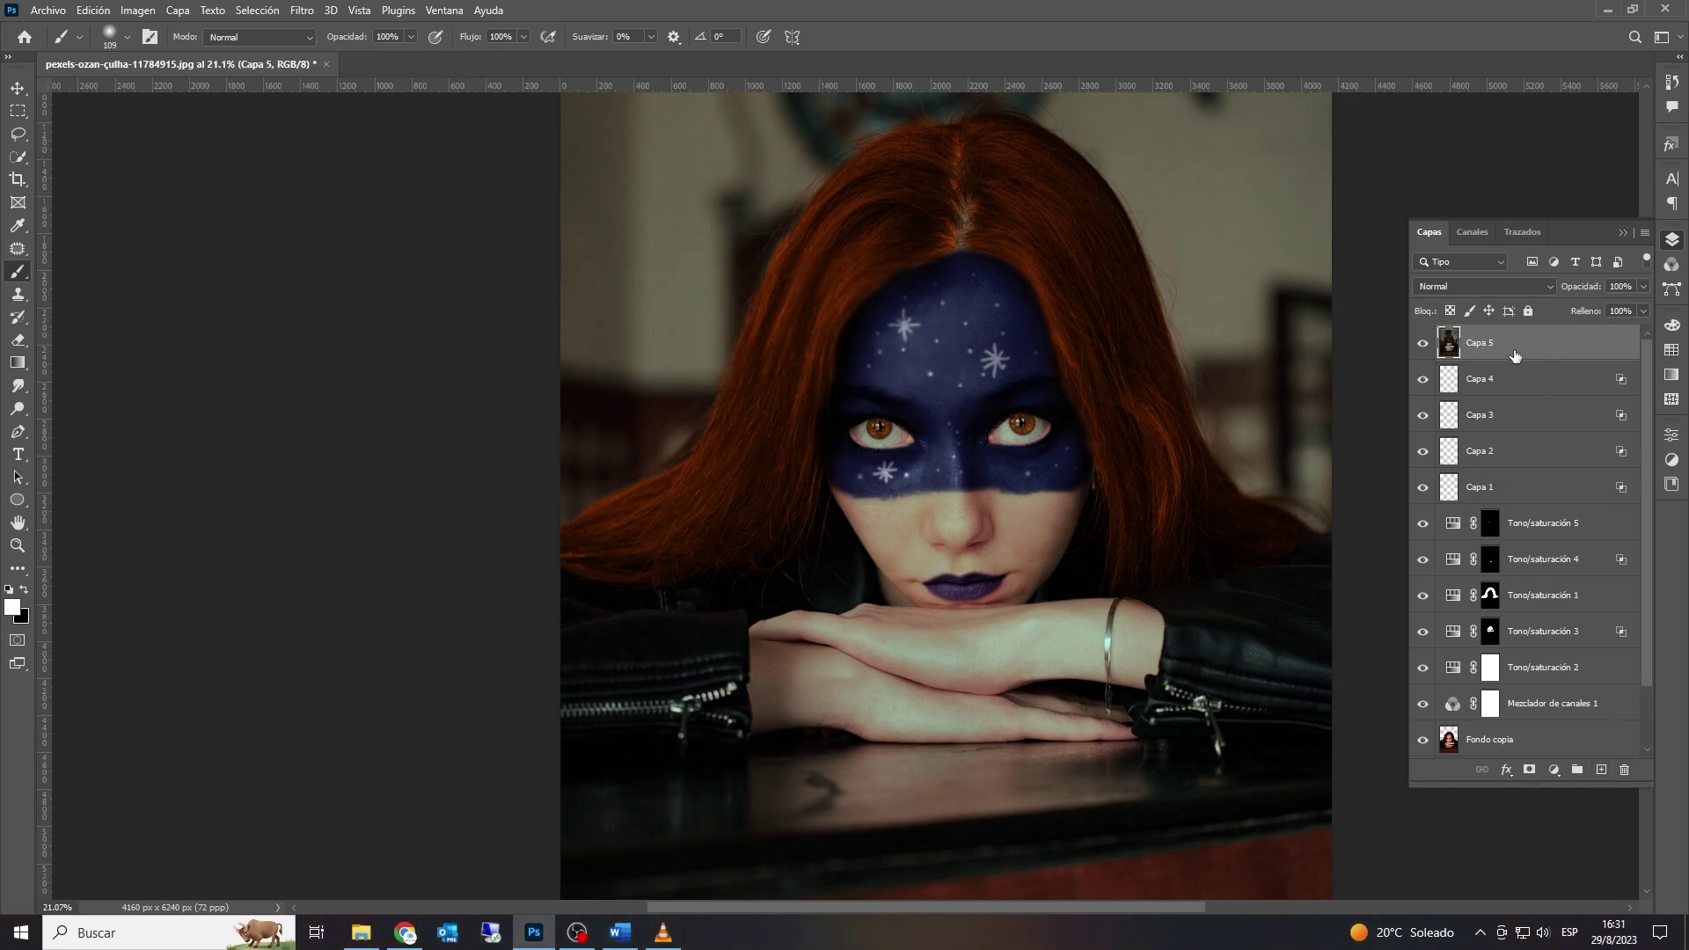
Step: Apply a High Pass filter with a radius of 1.9 pixels to the merged layer
{"action": "left_click", "coordinate": [304, 11]}
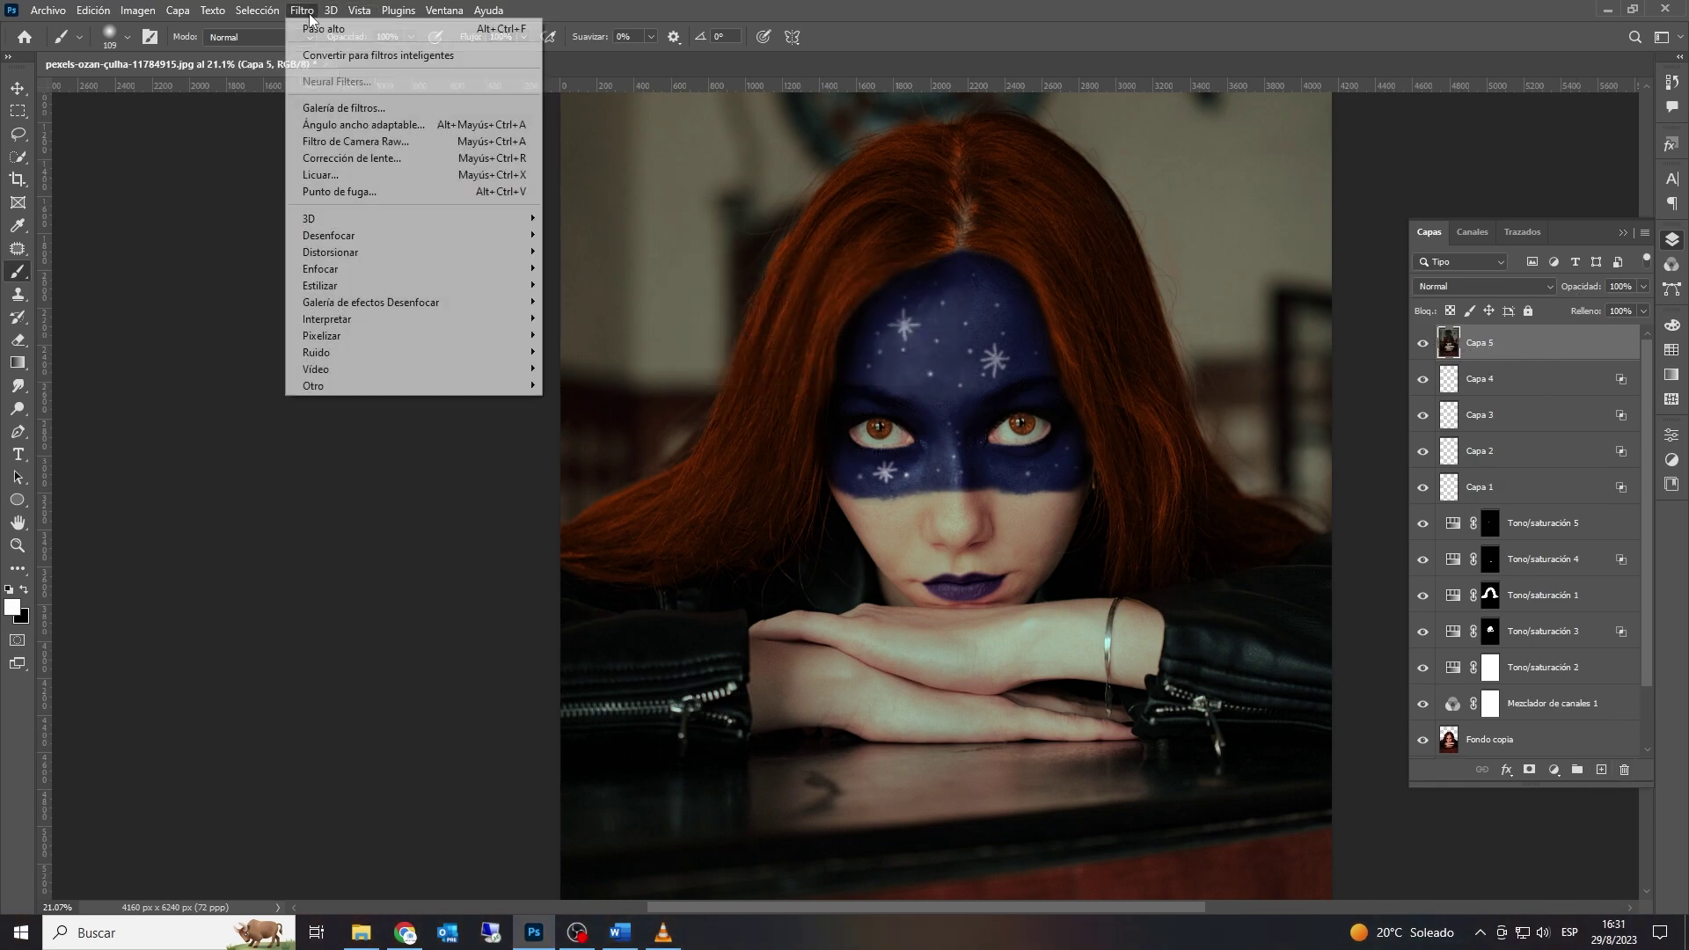
{"action": "mouse_move", "coordinate": [463, 358]}
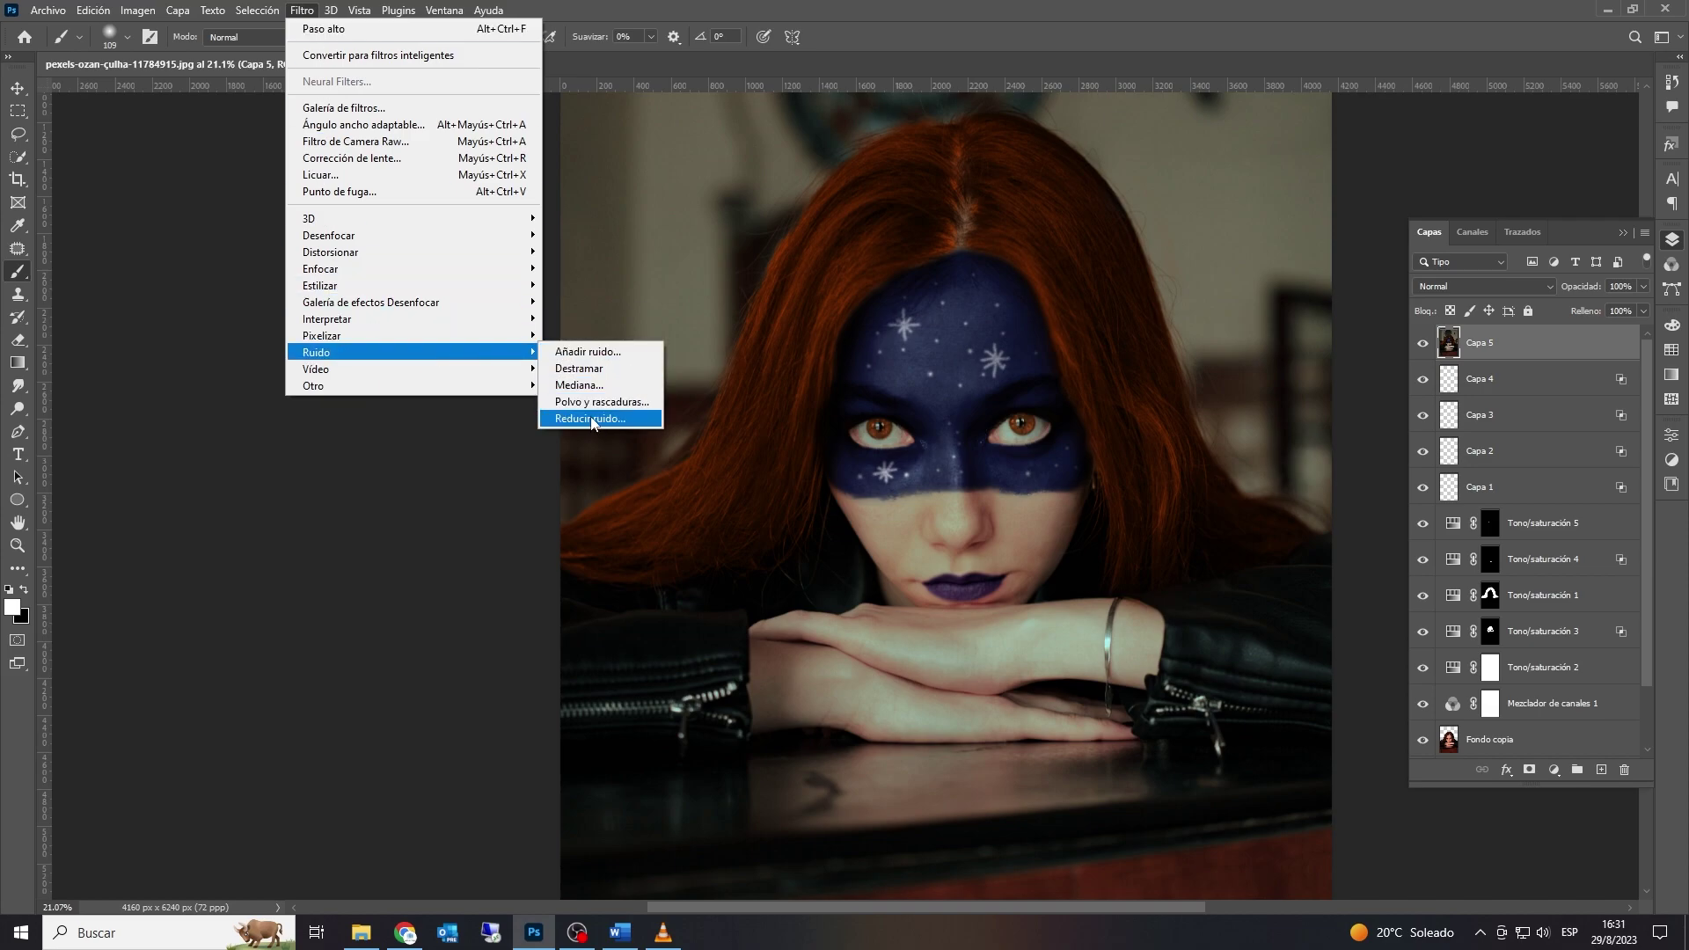
{"action": "mouse_move", "coordinate": [510, 385]}
{"action": "left_click", "coordinate": [585, 469]}
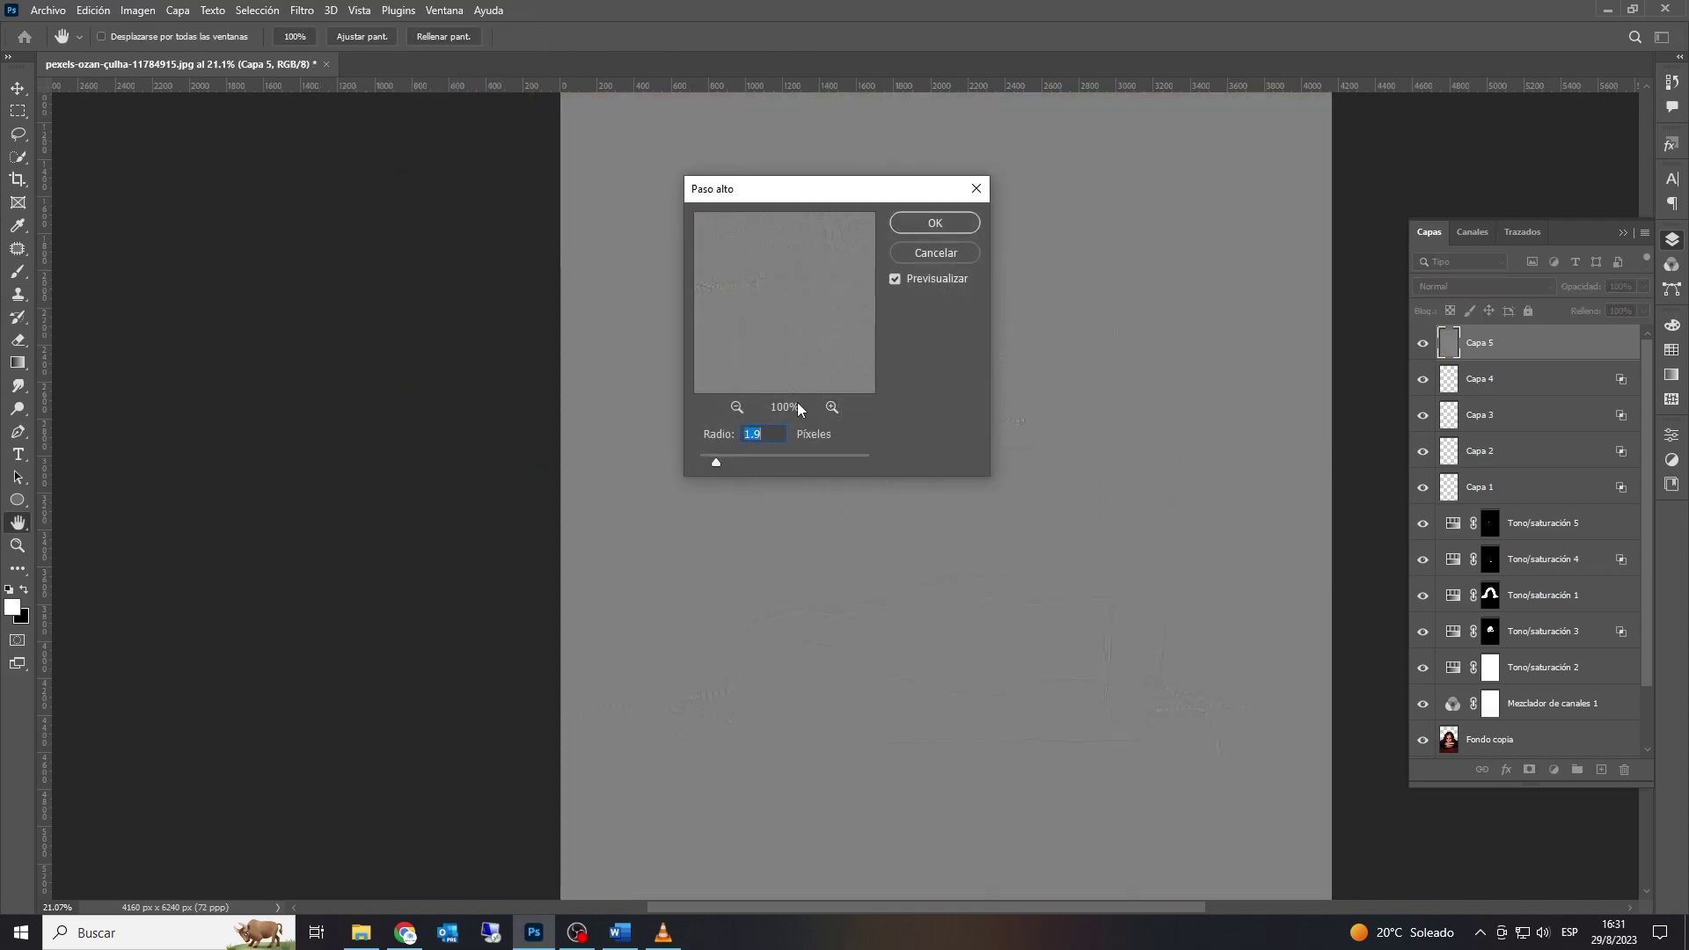
{"action": "left_click", "coordinate": [967, 225]}
{"action": "key", "text": "b"}
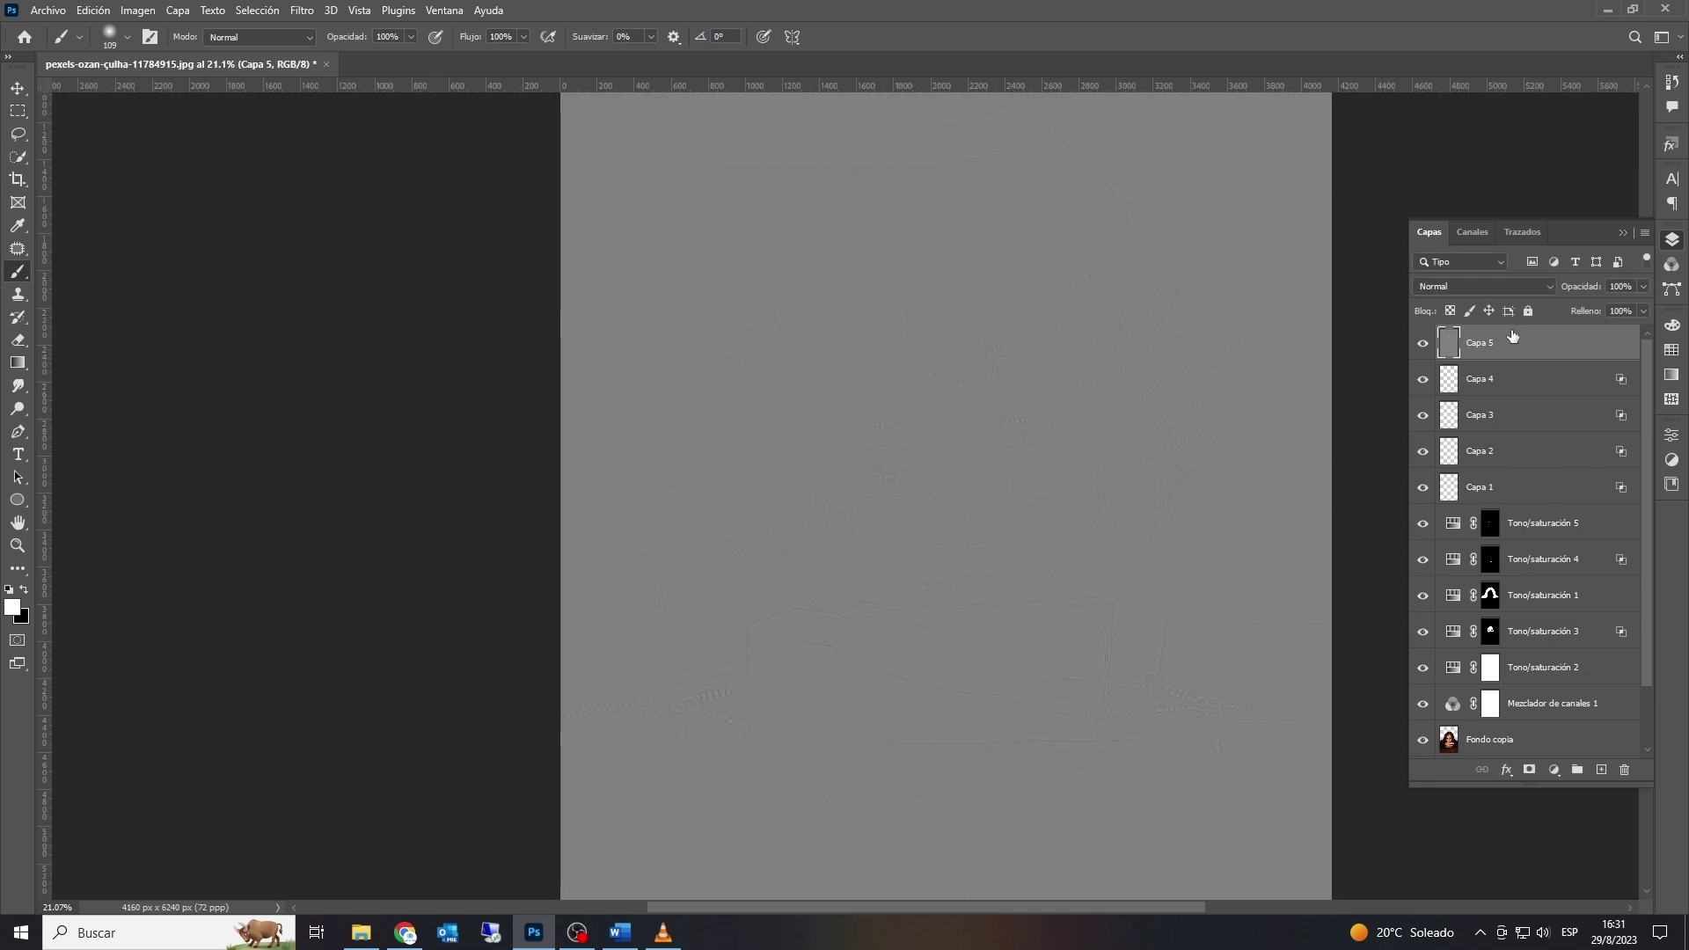
Step: Set the merged High Pass layer's blend mode to Luz lineal and review the whole sharpened portrait
{"action": "left_click", "coordinate": [1549, 283]}
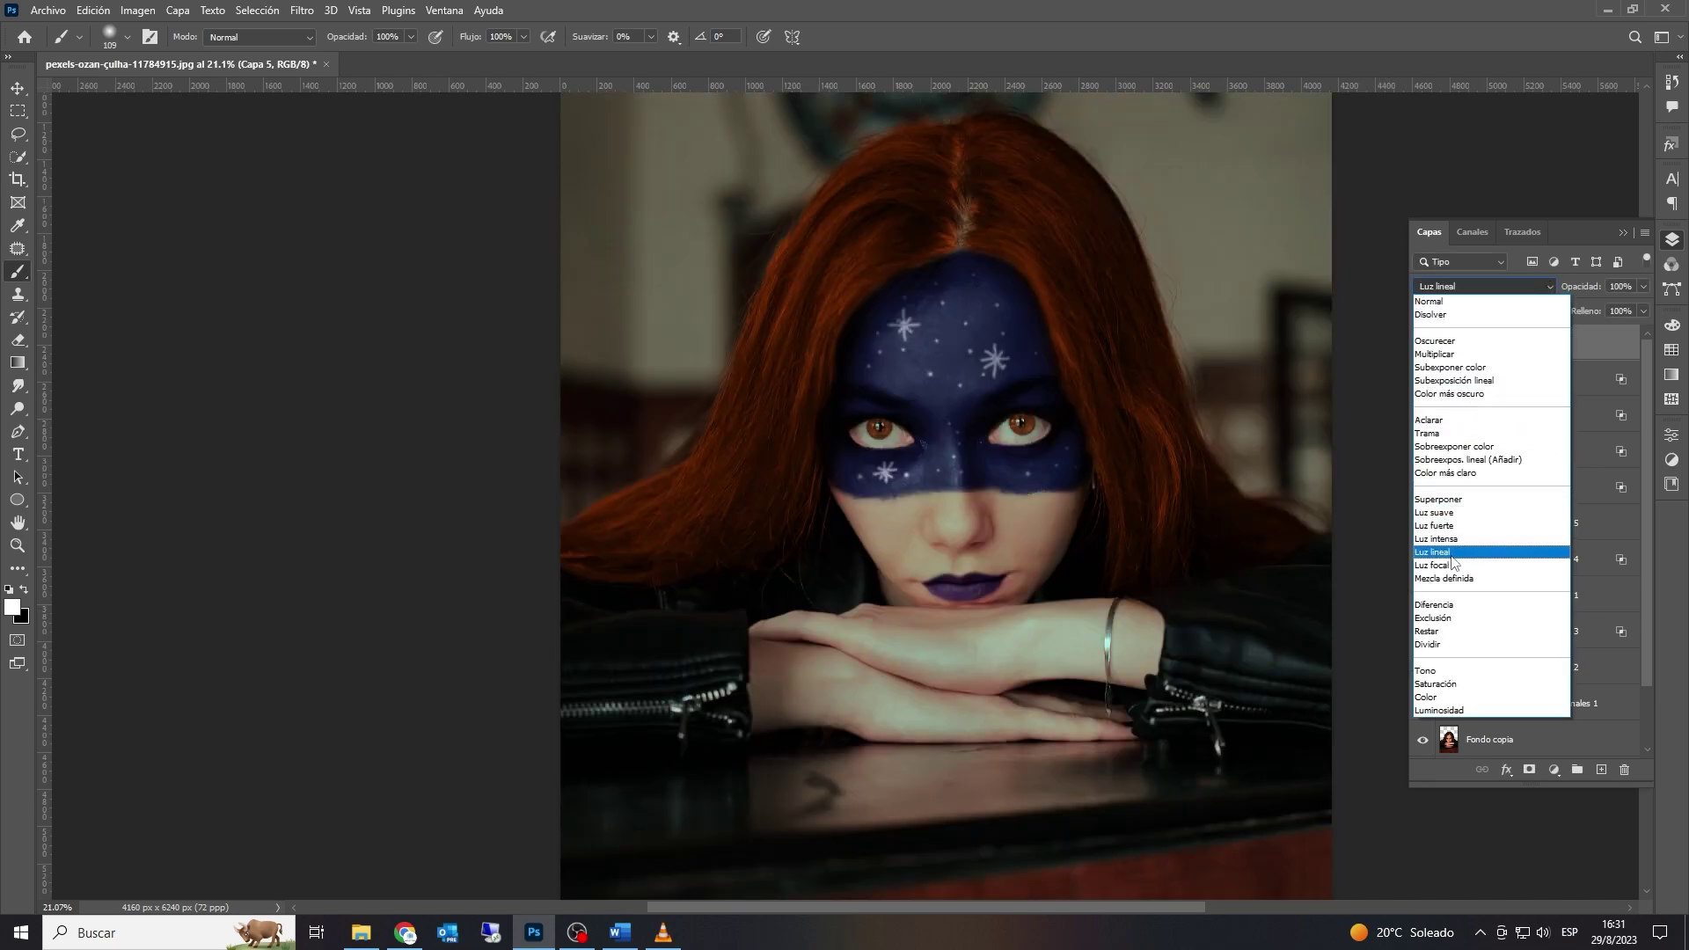
{"action": "left_click", "coordinate": [1453, 554]}
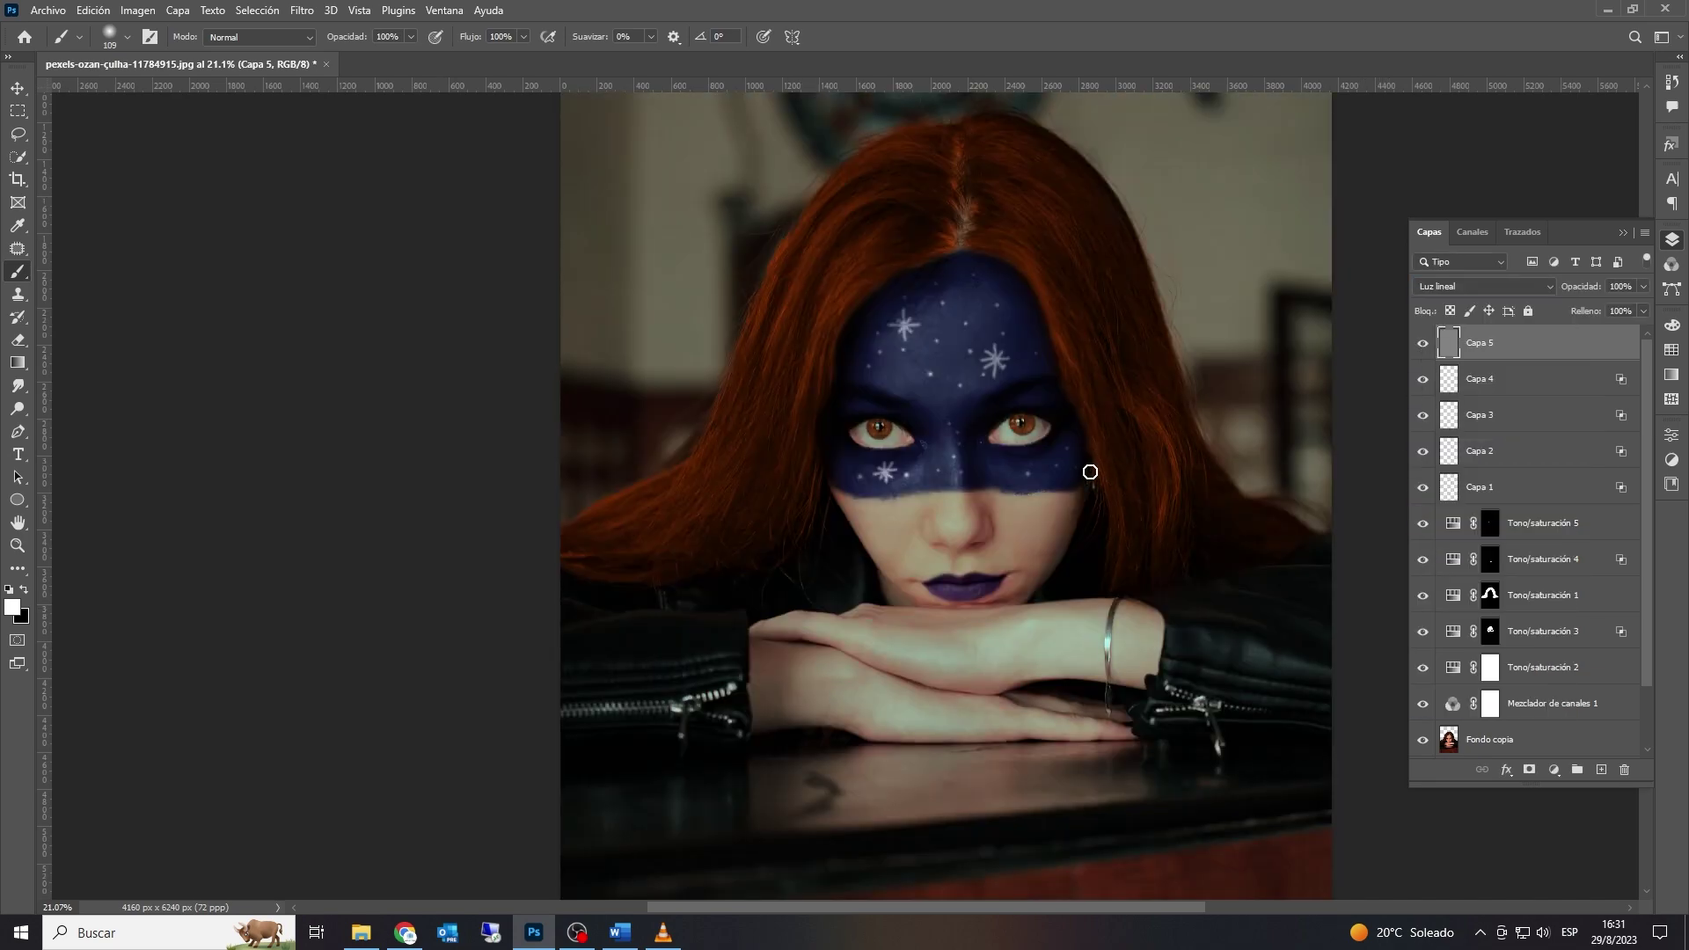
{"action": "scroll", "coordinate": [1094, 472], "scroll_direction": "down", "scroll_amount": 2}
{"action": "left_click", "coordinate": [18, 545]}
{"action": "right_click", "coordinate": [933, 413]}
{"action": "left_click", "coordinate": [959, 423]}
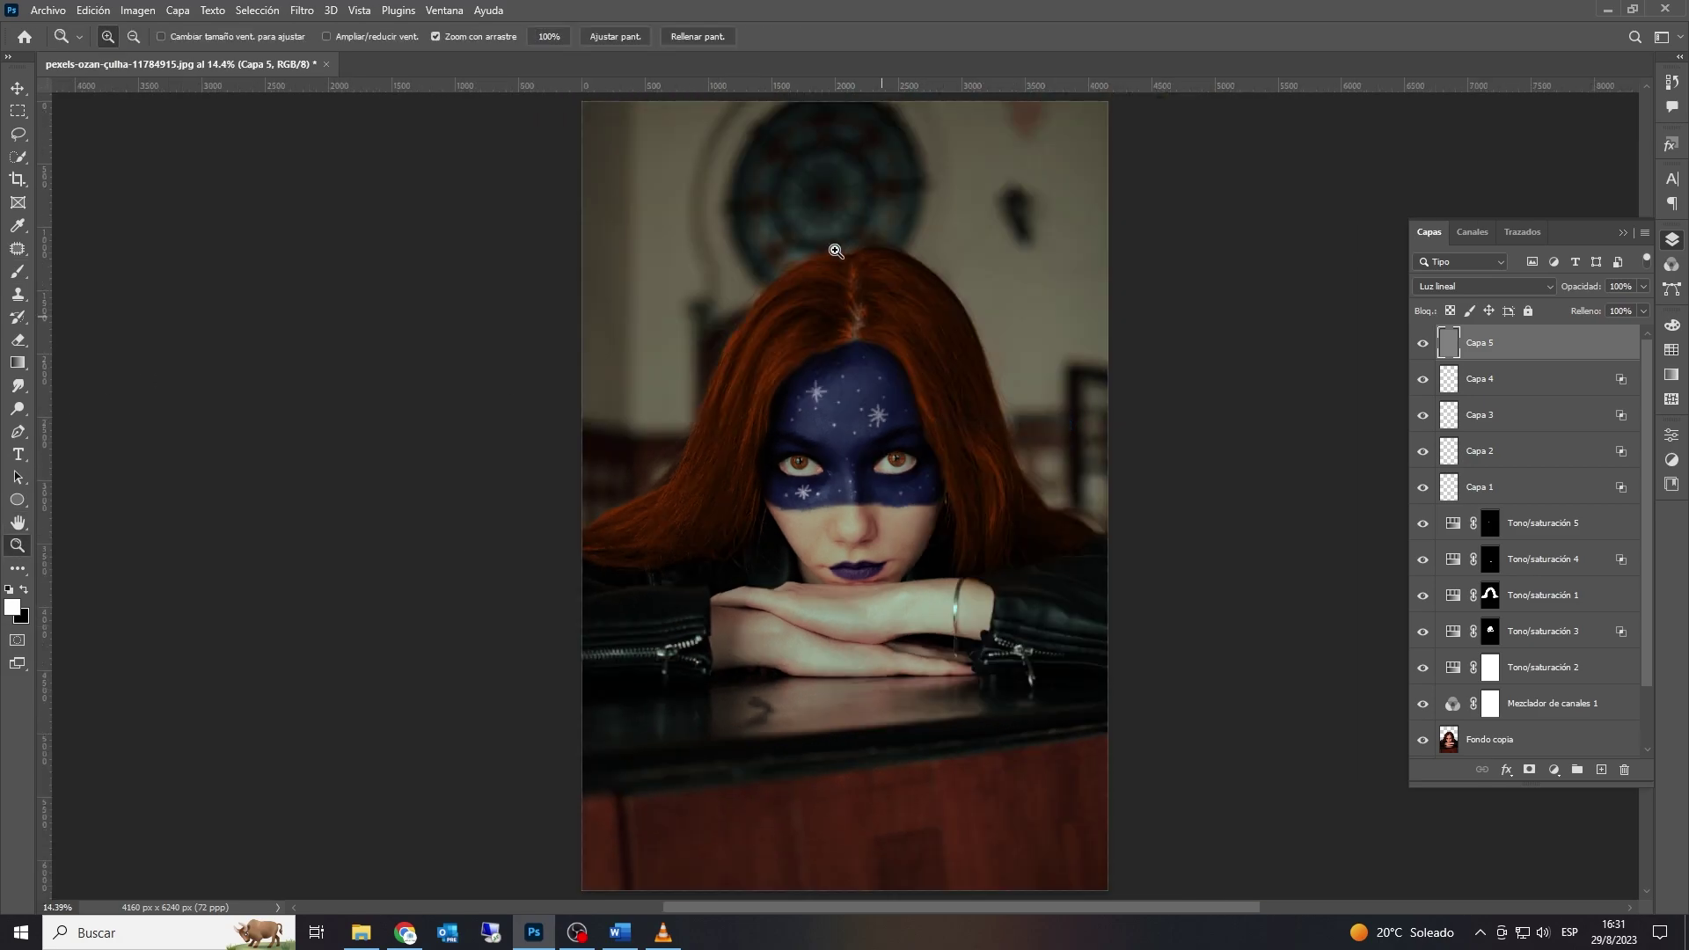